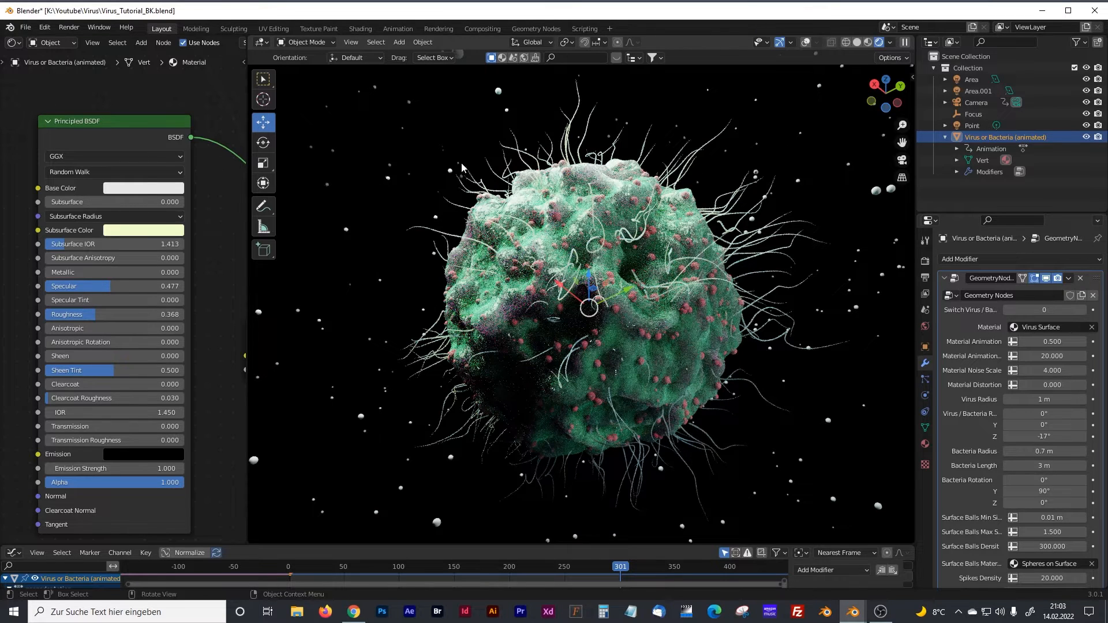
pyautogui.moveTo(624, 351); pyautogui.dragTo(632, 264, button='middle')
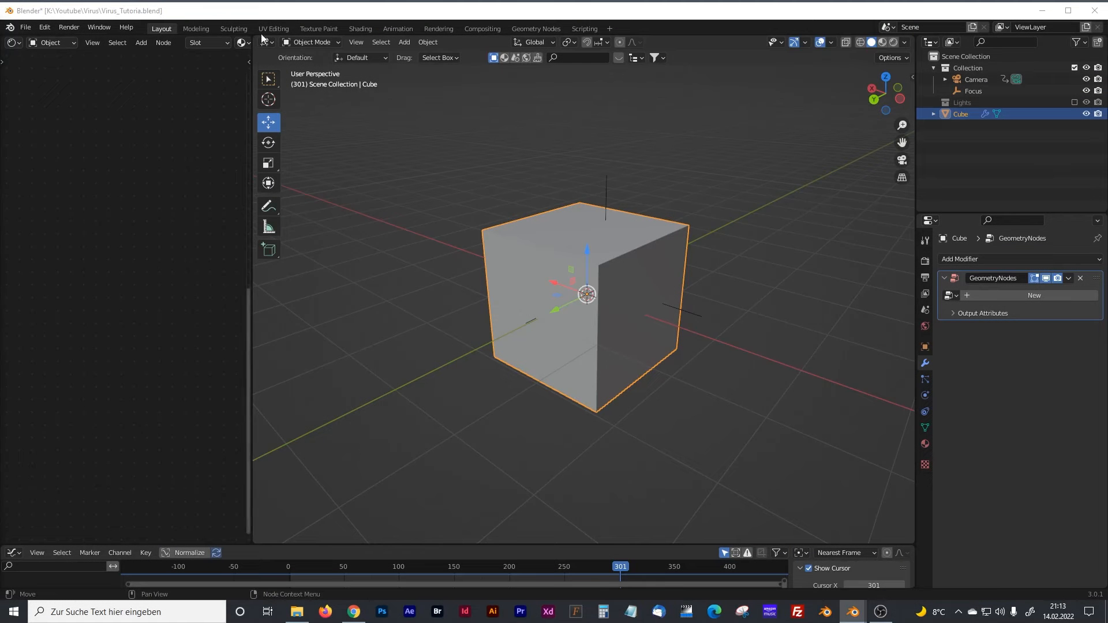
pyautogui.moveTo(628, 276)
pyautogui.mouseDown(button='middle')
pyautogui.moveTo(591, 265)
pyautogui.moveTo(633, 268)
pyautogui.mouseUp(button='middle')
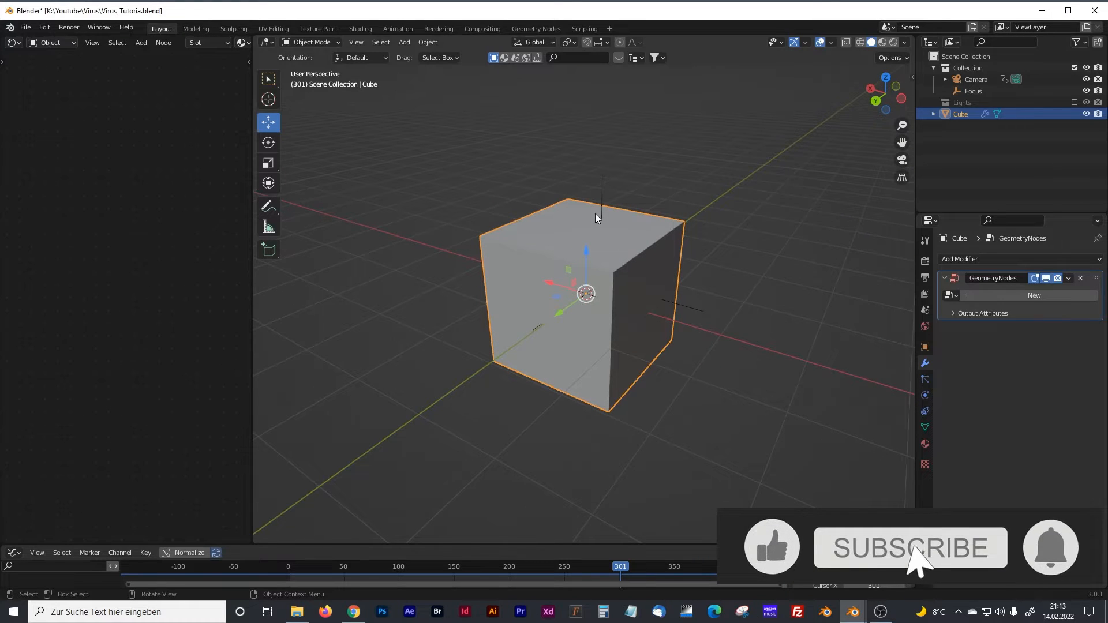
# Step: Switch to the Geometry Nodes workspace and create a new node tree for the cube
pyautogui.click(556, 183)
pyautogui.click(566, 207)
pyautogui.click(523, 30)
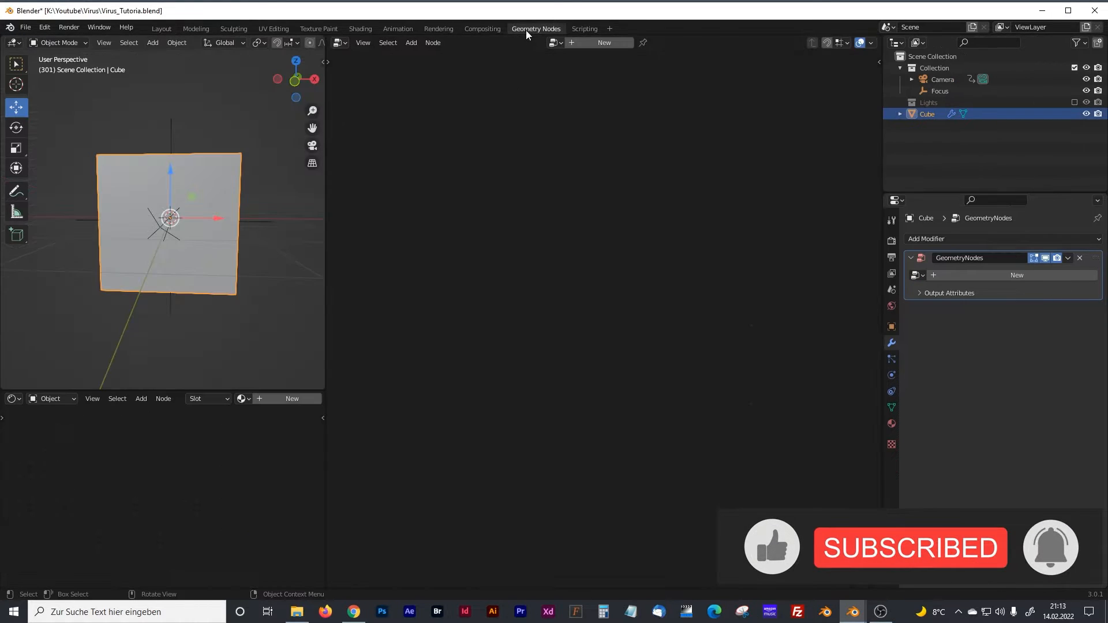
pyautogui.click(605, 43)
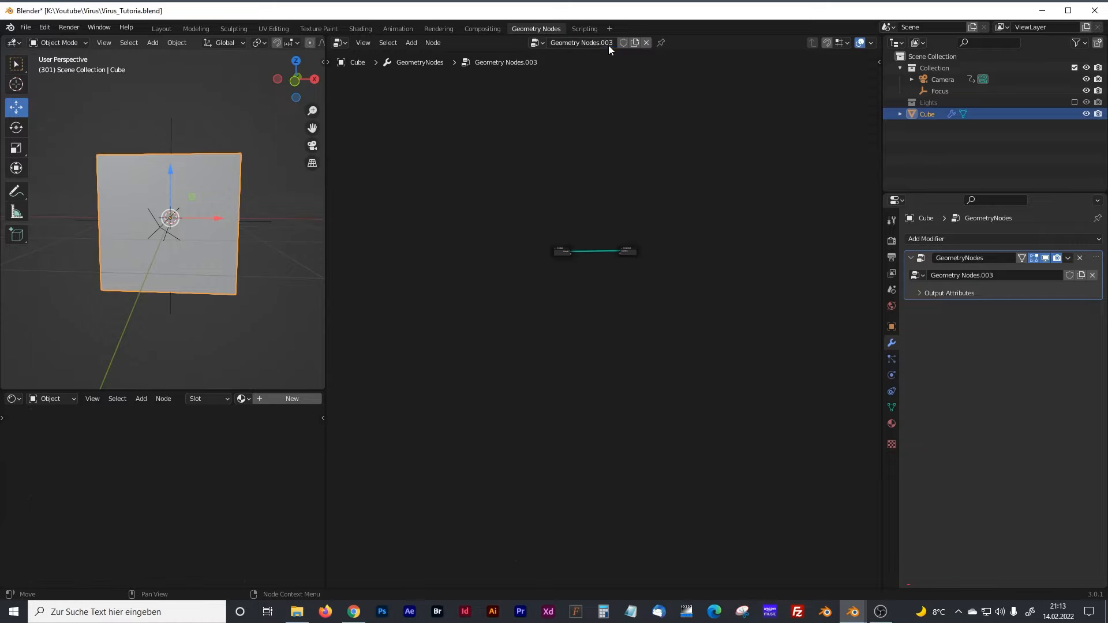
# Step: Cut the Geometry link between the Group Input and Group Output nodes
pyautogui.scroll(3, 581, 194)
pyautogui.scroll(3, 580, 168)
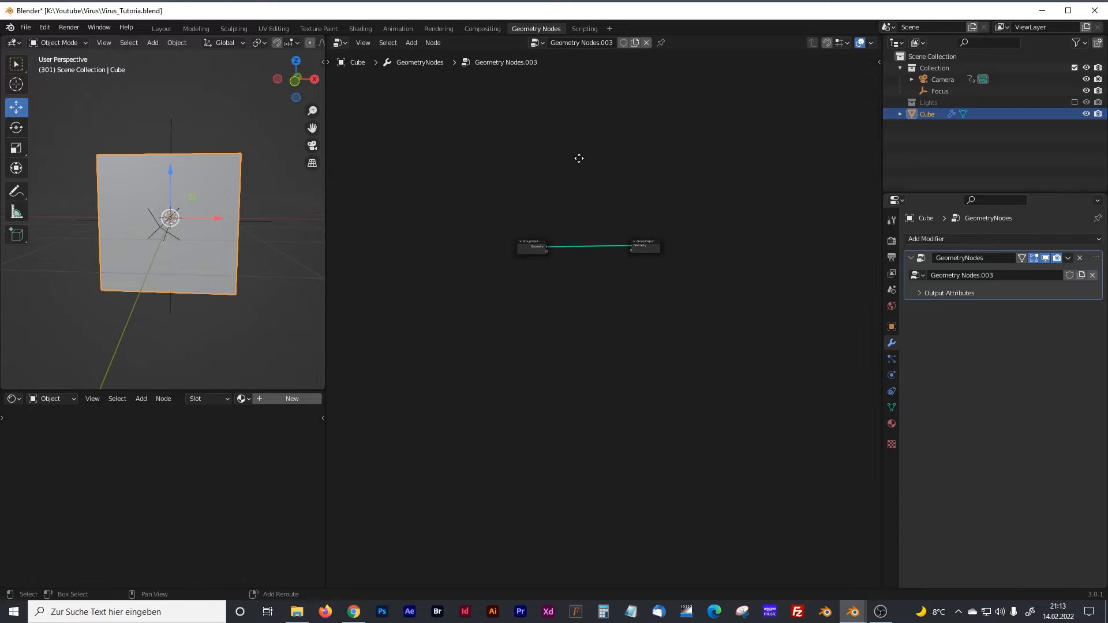
pyautogui.keyDown('ctrl'); pyautogui.moveTo(584, 184); pyautogui.dragTo(582, 234, button='right'); pyautogui.keyUp('ctrl')
pyautogui.scroll(2, 582, 240)
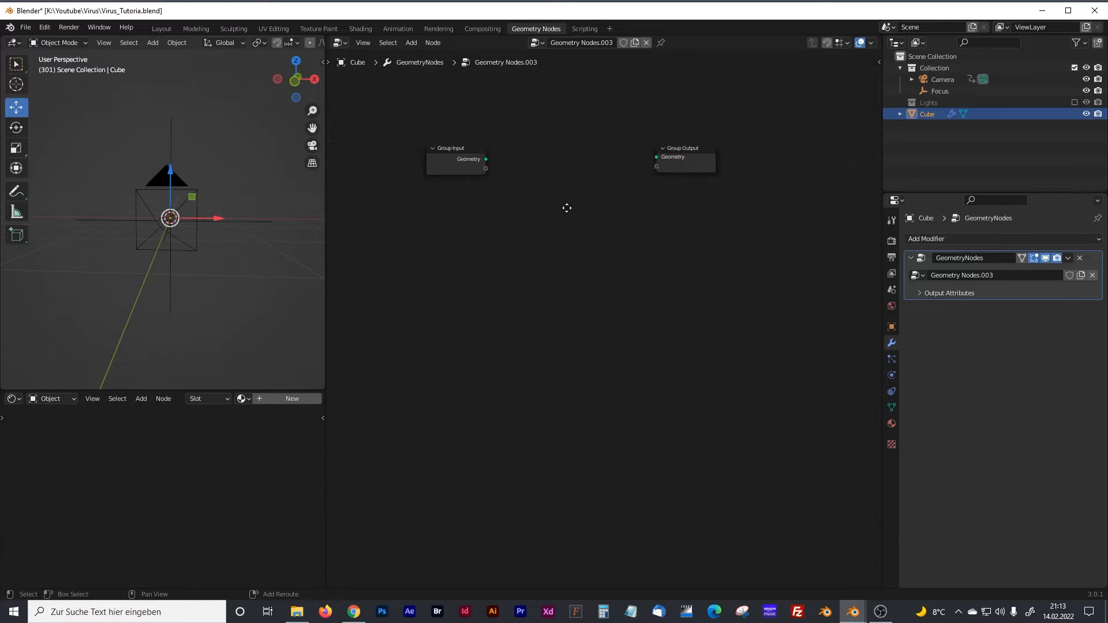
# Step: Spread the nodes apart, placing Group Input up and to the left and Group Output farther to the right
pyautogui.moveTo(567, 208); pyautogui.dragTo(525, 288, button='middle')
pyautogui.scroll(1, 491, 258)
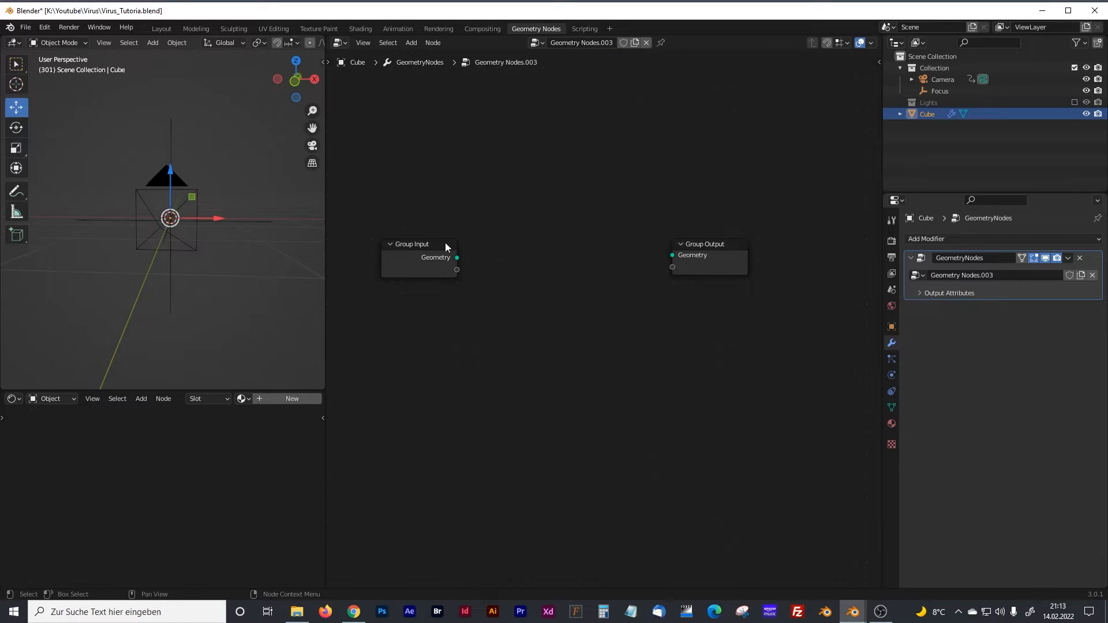
pyautogui.moveTo(441, 245); pyautogui.dragTo(393, 179)
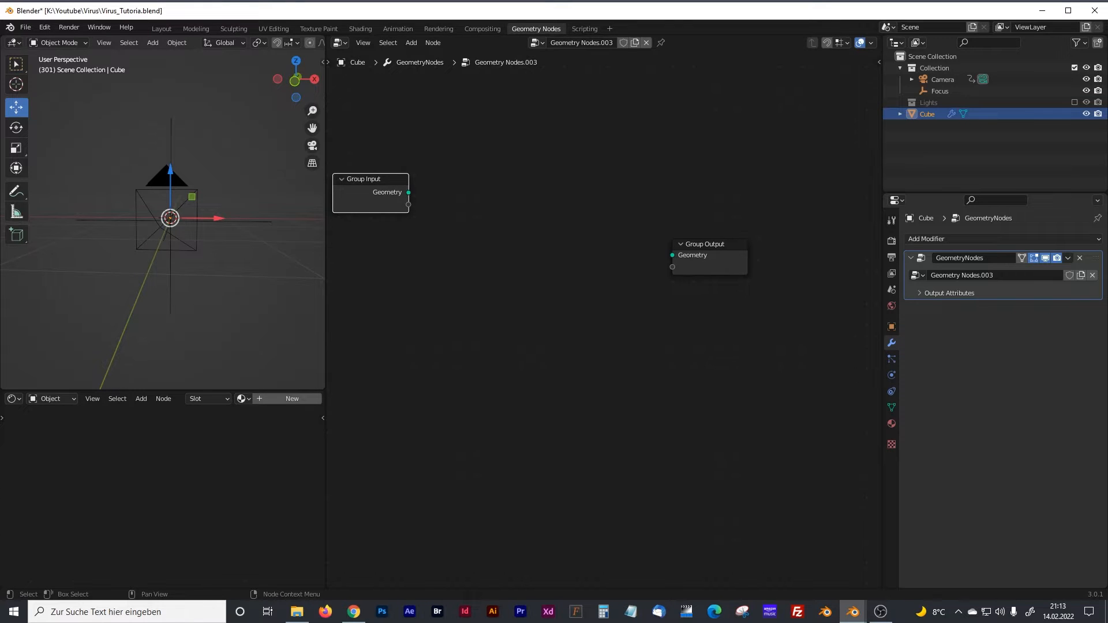
pyautogui.moveTo(528, 302); pyautogui.dragTo(593, 323, button='middle')
pyautogui.moveTo(445, 199); pyautogui.dragTo(398, 178)
pyautogui.click(480, 251)
pyautogui.moveTo(754, 266); pyautogui.dragTo(763, 282)
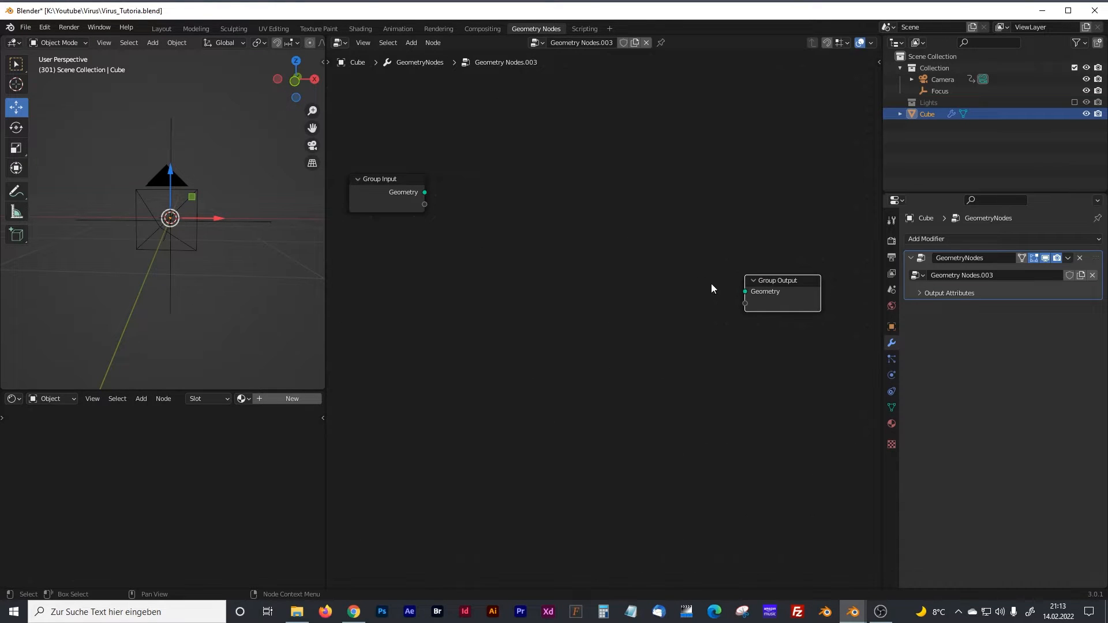
# Step: Add an Ico Sphere node below Group Input and set its Subdivisions to 5
pyautogui.hotkey('shift', 'a')
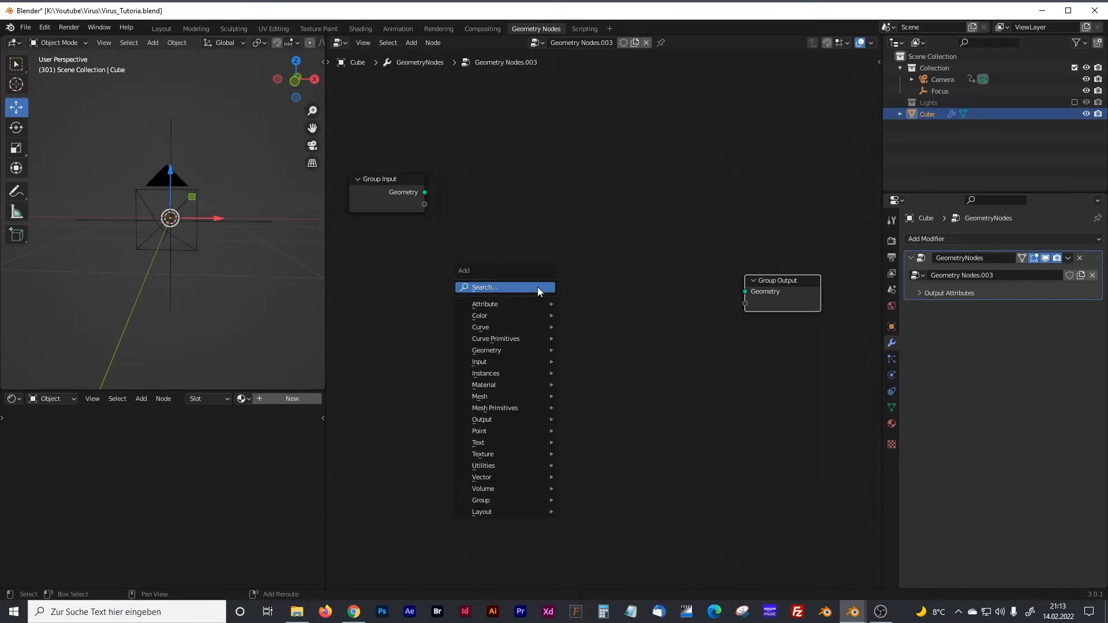
pyautogui.click(512, 286)
pyautogui.write('ico')
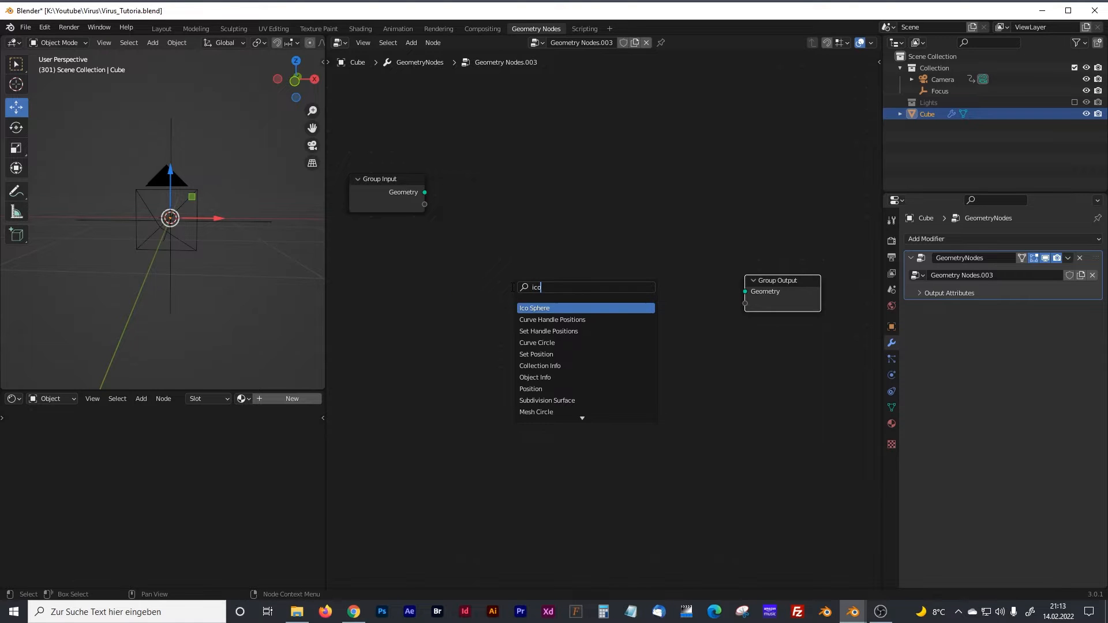
pyautogui.click(536, 309)
pyautogui.click(429, 305)
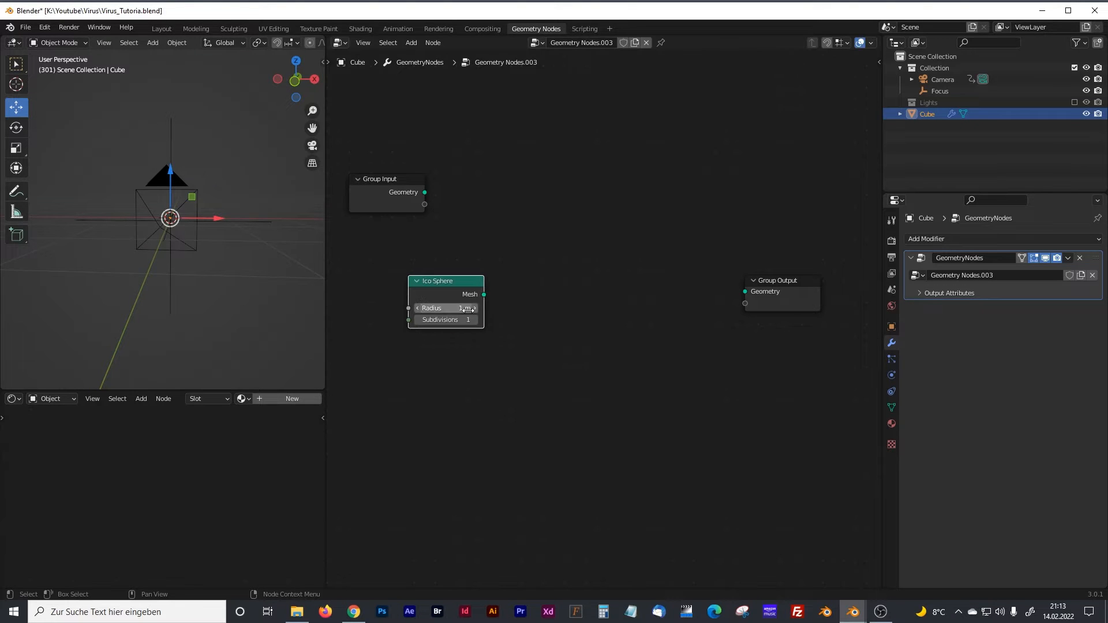
pyautogui.click(475, 320)
pyautogui.click(475, 320)
# Step: Add a Subdivide Mesh node beside the Ico Sphere and connect the Ico Sphere's Mesh output to its Mesh input
pyautogui.hotkey('shift', 'a')
pyautogui.click(524, 318)
pyautogui.write('sub')
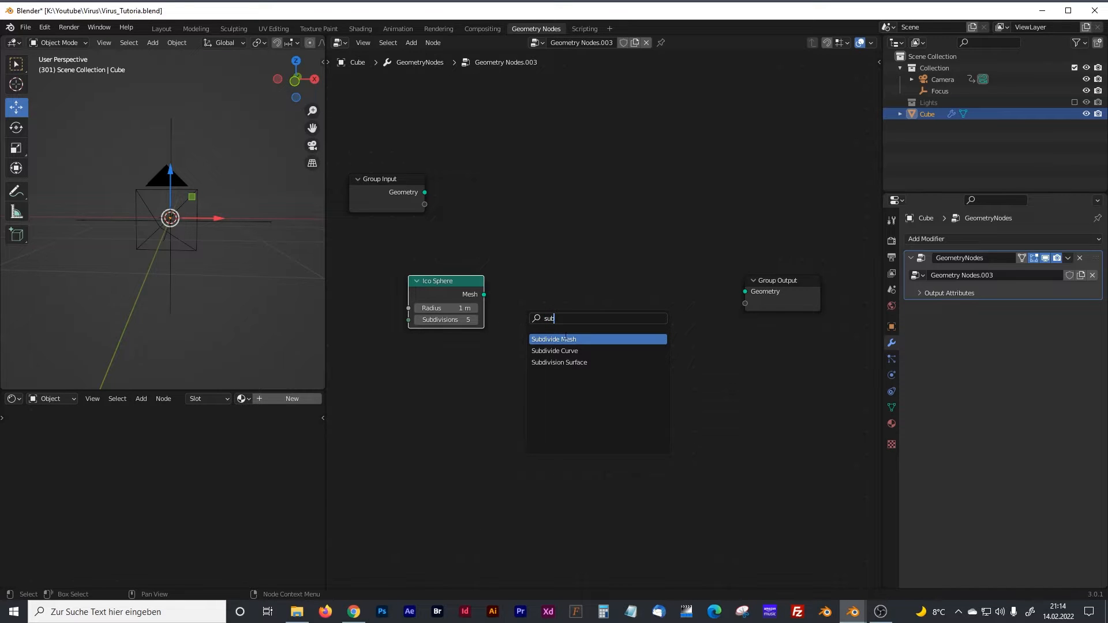
pyautogui.click(566, 339)
pyautogui.click(567, 289)
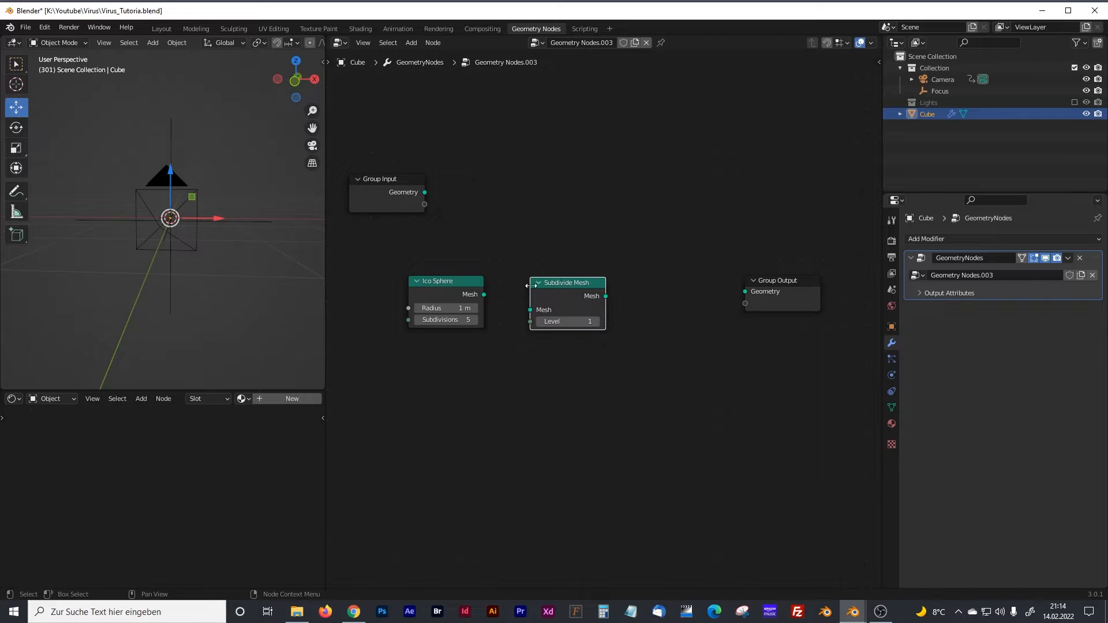
pyautogui.moveTo(553, 285); pyautogui.dragTo(554, 280)
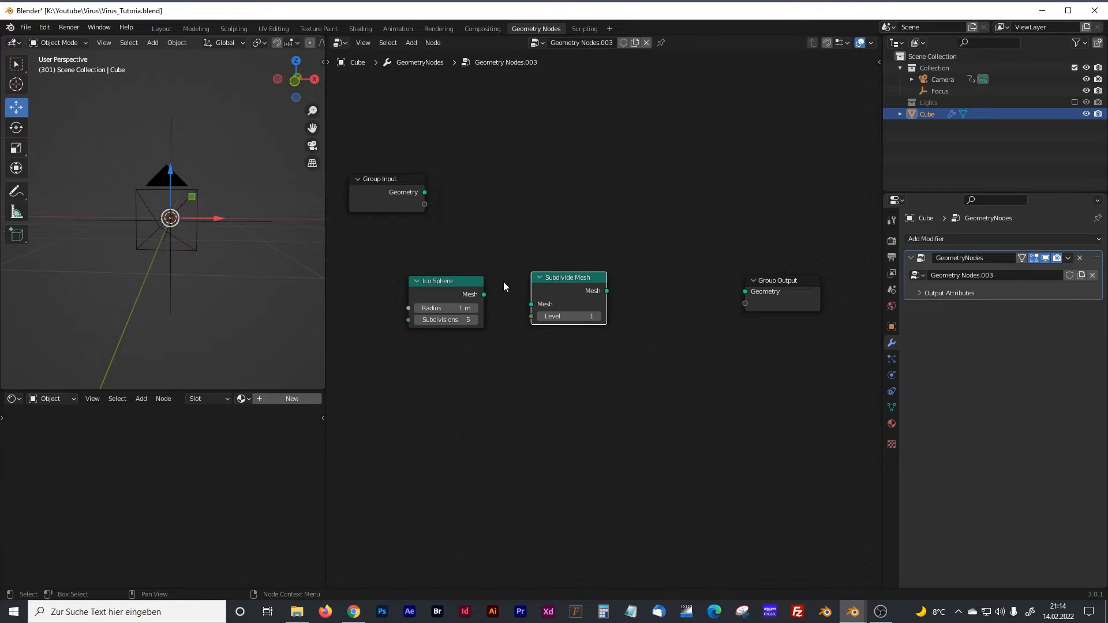
pyautogui.moveTo(484, 295); pyautogui.dragTo(529, 305)
# Step: Add a Set Position node after Subdivide Mesh and link the mesh through it to the Group Output geometry
pyautogui.keyDown('ctrl'); pyautogui.scroll(-5, 629, 335); pyautogui.keyUp('ctrl')
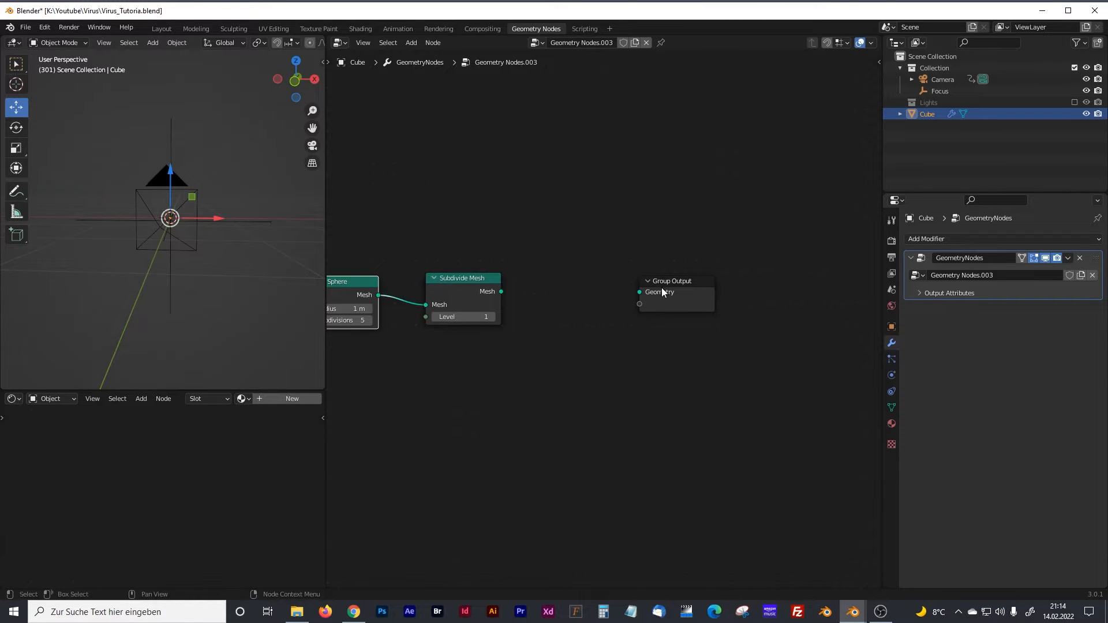
pyautogui.moveTo(663, 287); pyautogui.dragTo(722, 290)
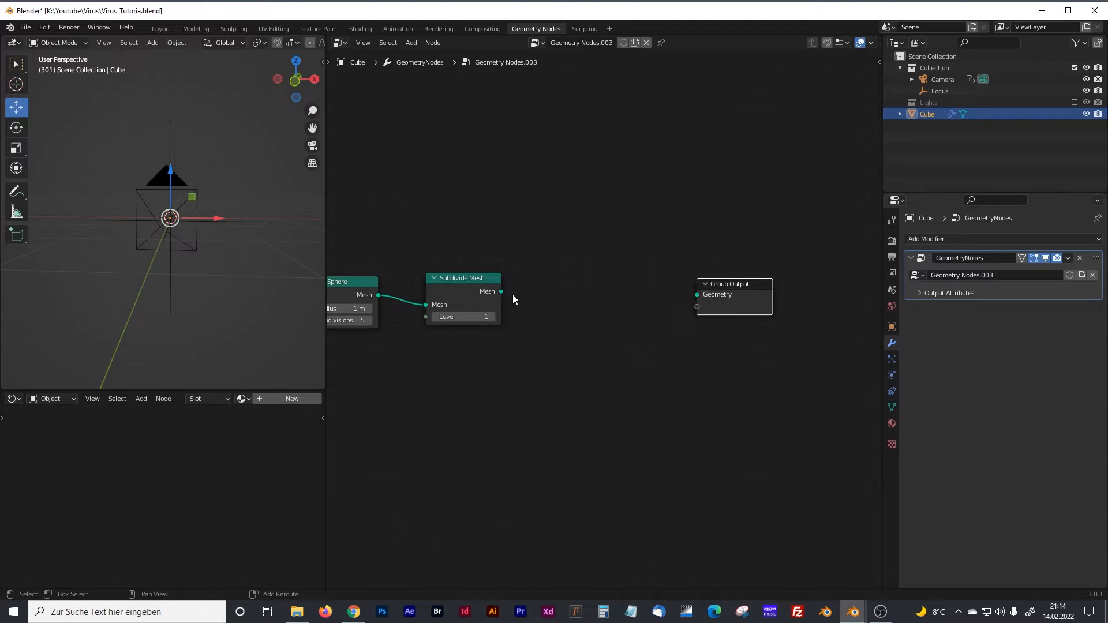
pyautogui.hotkey('shift', 'a')
pyautogui.write('set')
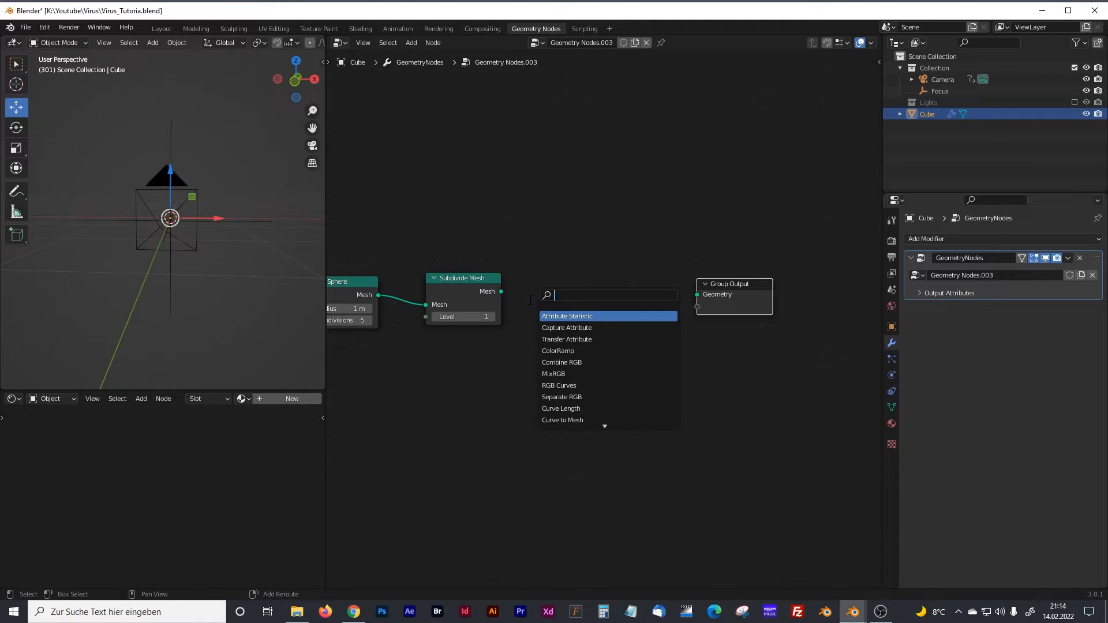
pyautogui.write('p')
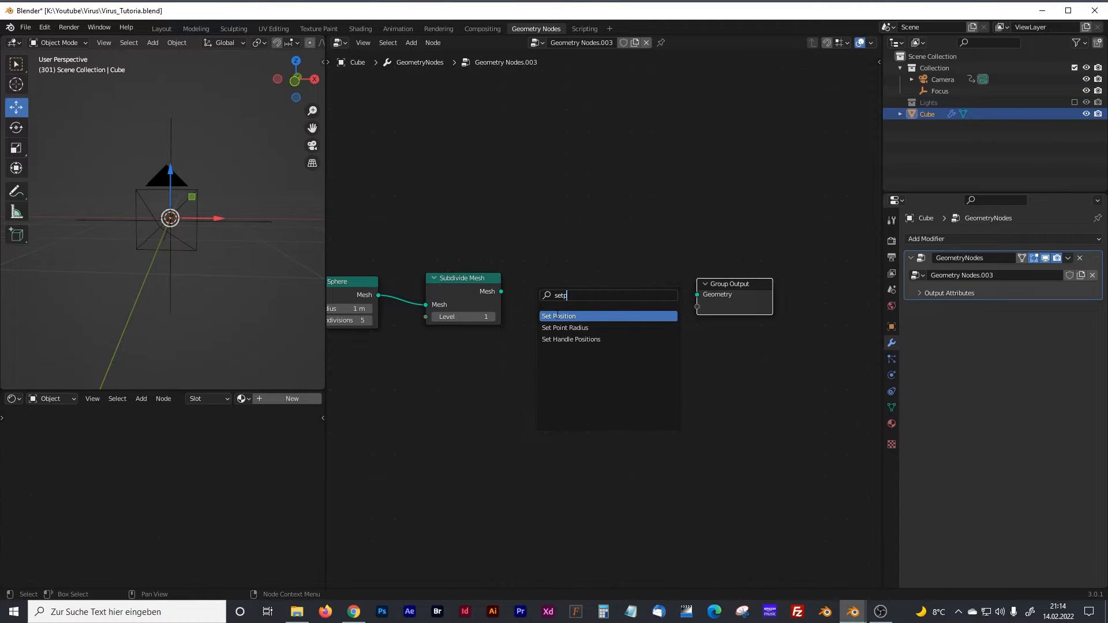
pyautogui.click(557, 317)
pyautogui.click(545, 293)
pyautogui.moveTo(501, 292); pyautogui.dragTo(549, 312)
pyautogui.moveTo(623, 298); pyautogui.dragTo(696, 296)
# Step: Move Group Output well to the right and shift Set Position slightly right to make room in the node tree
pyautogui.scroll(-1, 719, 374)
pyautogui.moveTo(719, 376); pyautogui.dragTo(618, 402, button='middle')
pyautogui.moveTo(605, 316); pyautogui.dragTo(809, 320)
pyautogui.moveTo(607, 390); pyautogui.dragTo(621, 384, button='middle')
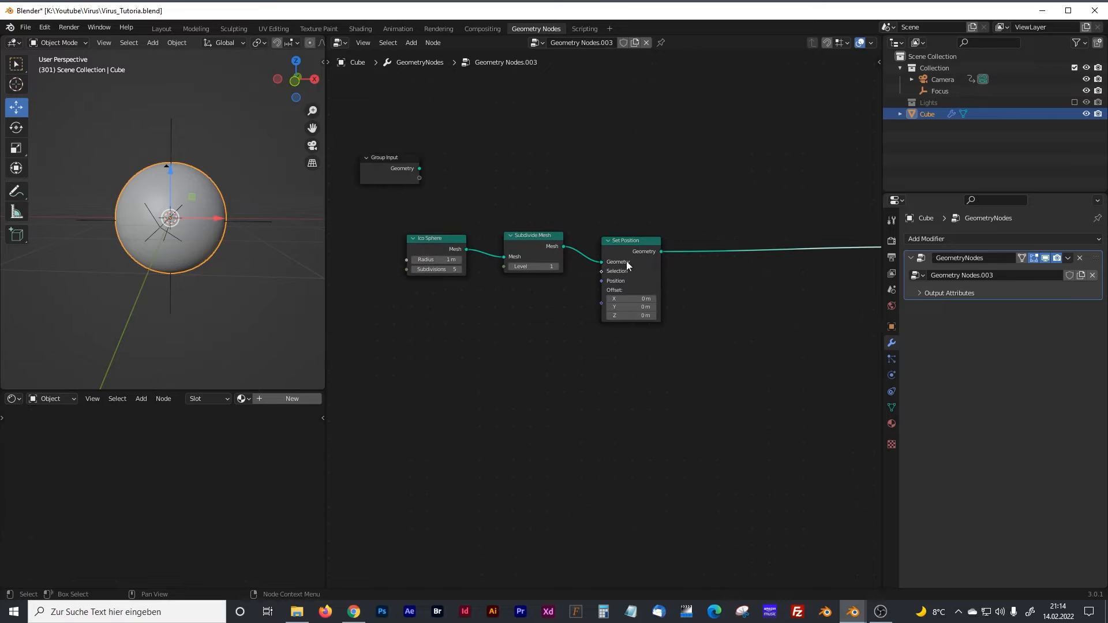
pyautogui.moveTo(629, 246); pyautogui.dragTo(651, 245)
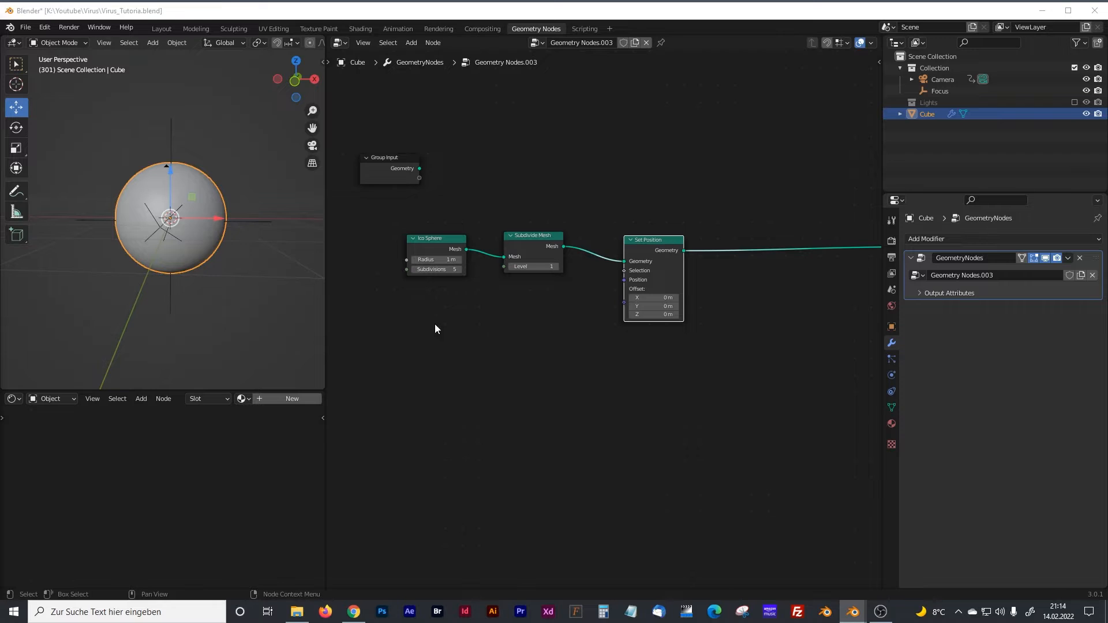
# Step: Add a Voronoi Texture node in the empty area below the Ico Sphere node
pyautogui.moveTo(471, 411); pyautogui.dragTo(524, 364, button='middle')
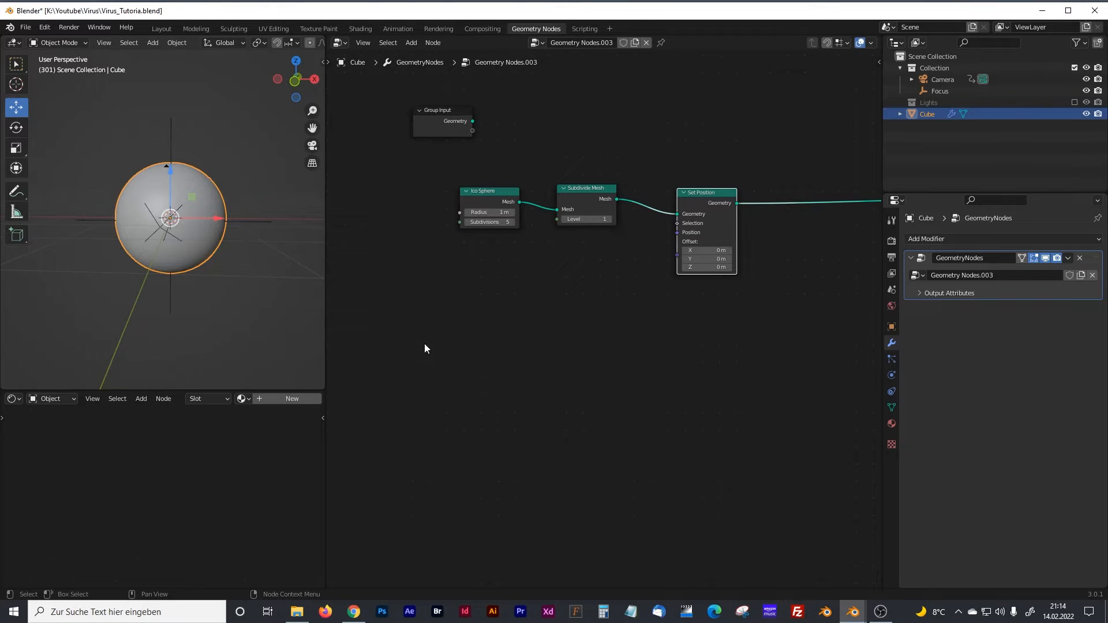
pyautogui.hotkey('shift', 'a')
pyautogui.click(482, 344)
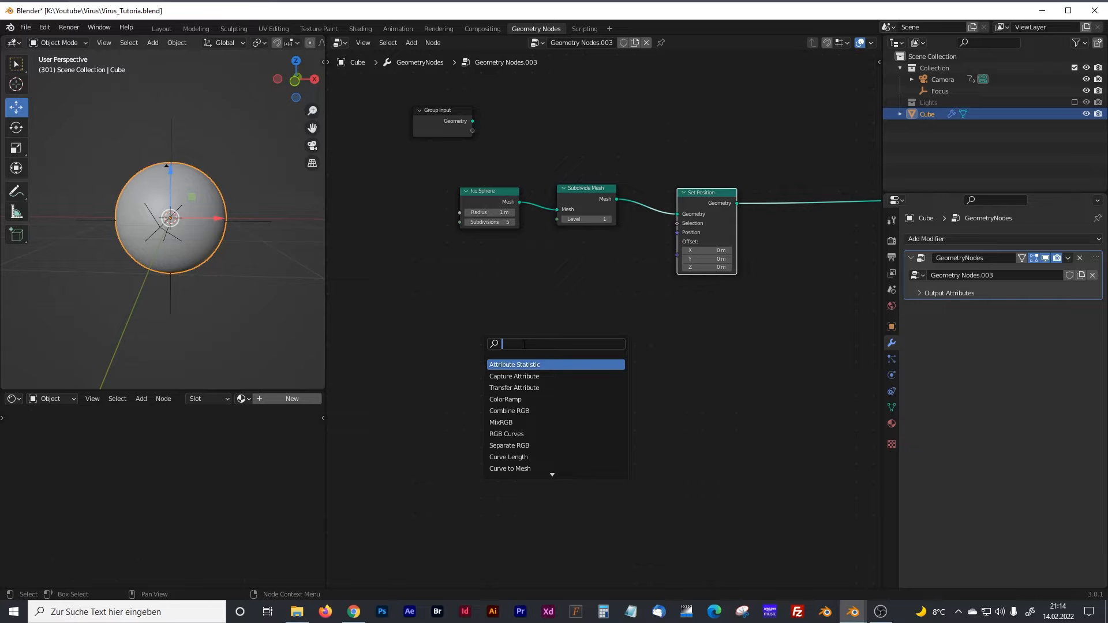
pyautogui.write('vor')
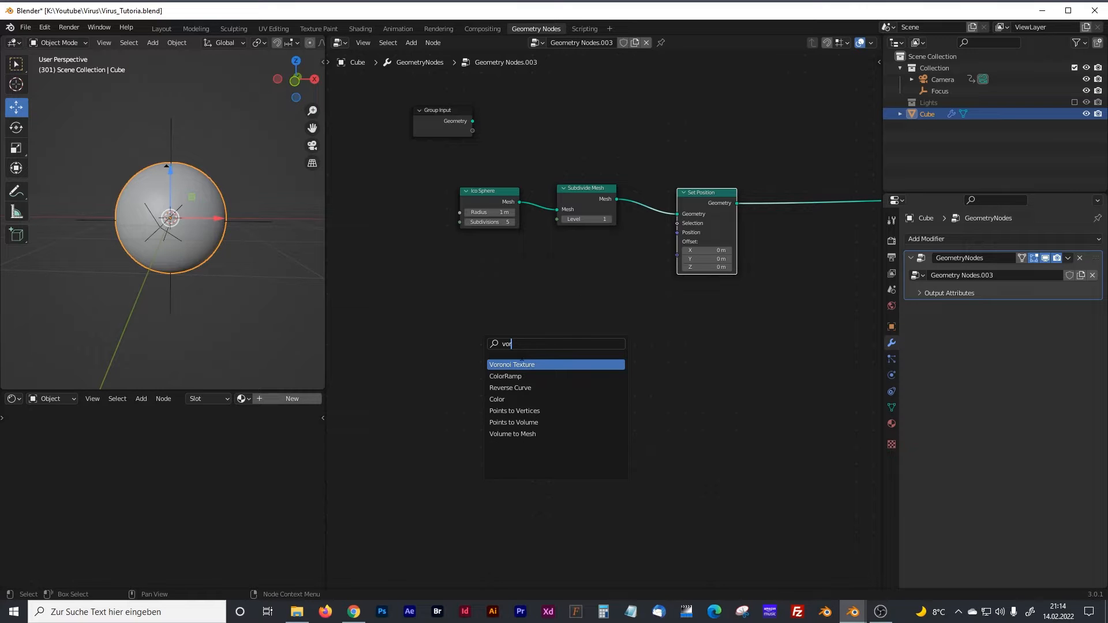
pyautogui.click(522, 364)
pyautogui.click(522, 370)
# Step: Add a Noise Texture node and align it directly beneath the Voronoi Texture node
pyautogui.keyDown('shift'); pyautogui.scroll(-5, 548, 404); pyautogui.keyUp('shift')
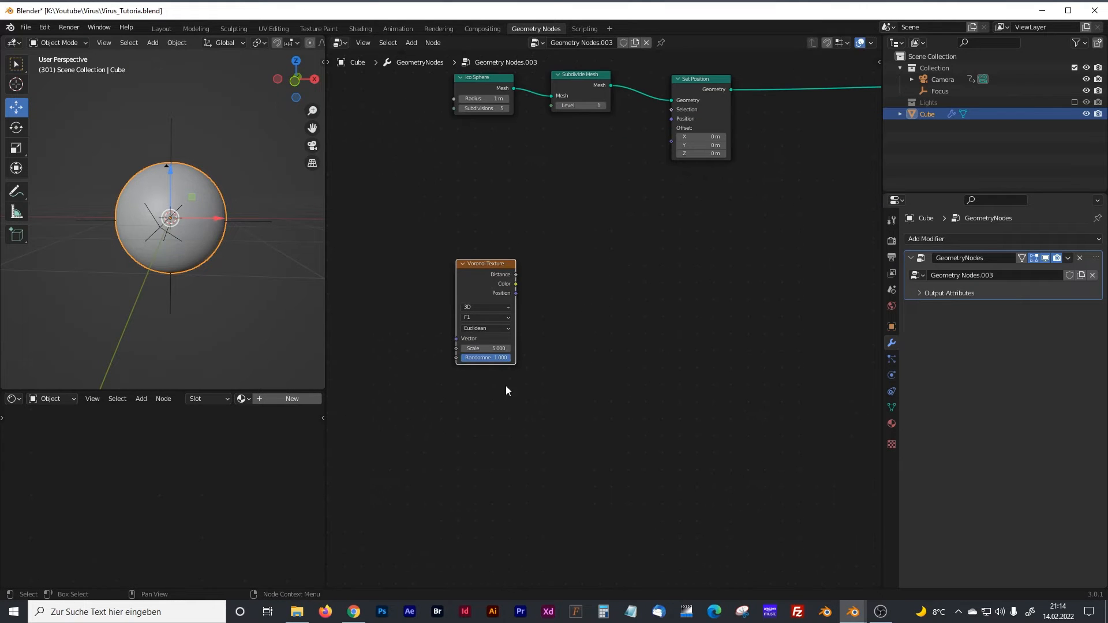
pyautogui.hotkey('shift', 'a')
pyautogui.click(472, 365)
pyautogui.write('noise')
pyautogui.press('Down')
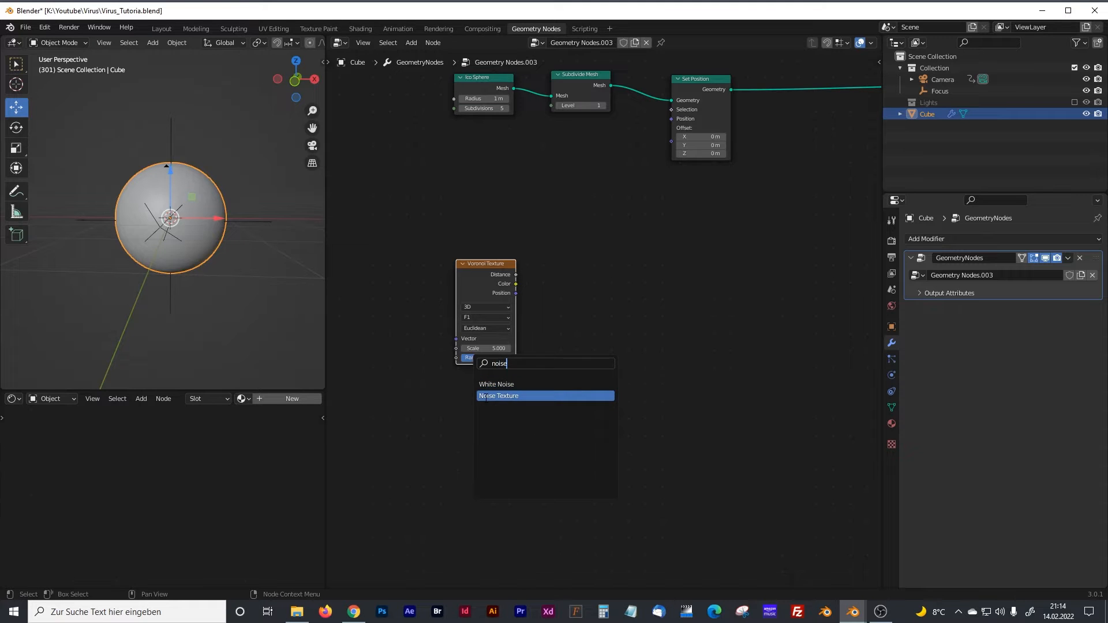
pyautogui.press('Return')
pyautogui.click(465, 430)
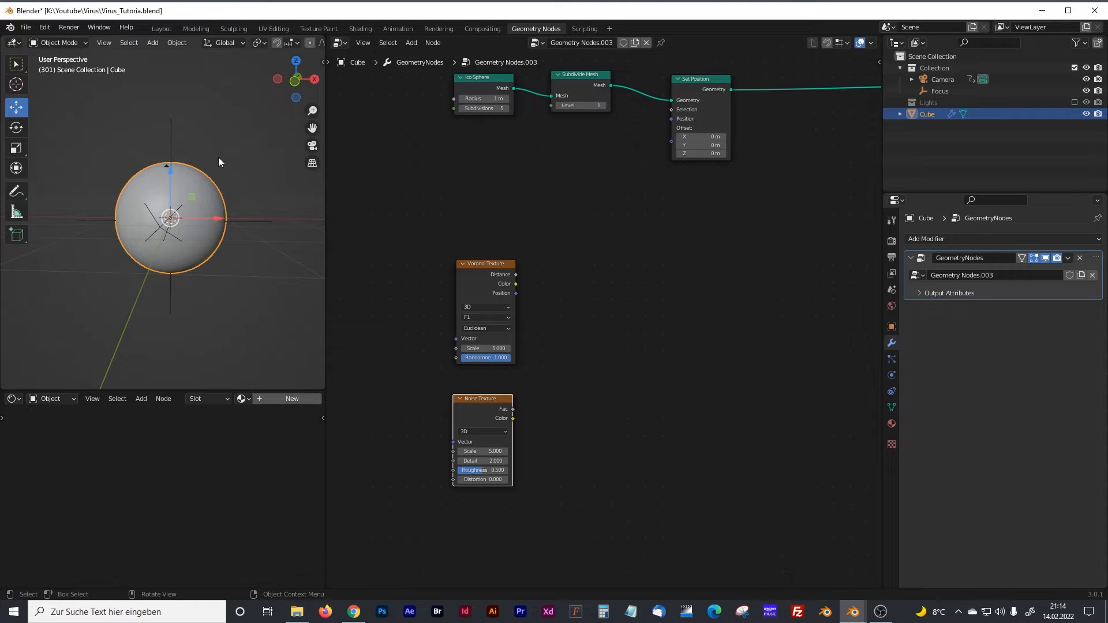
pyautogui.scroll(3, 554, 303)
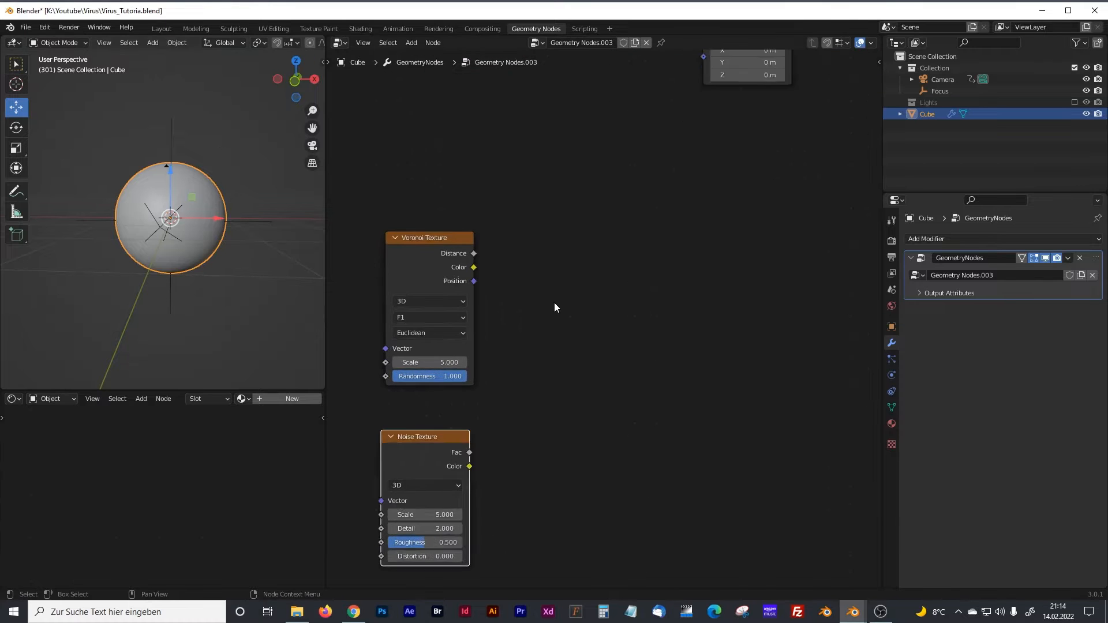
pyautogui.moveTo(515, 345); pyautogui.dragTo(593, 304, button='middle')
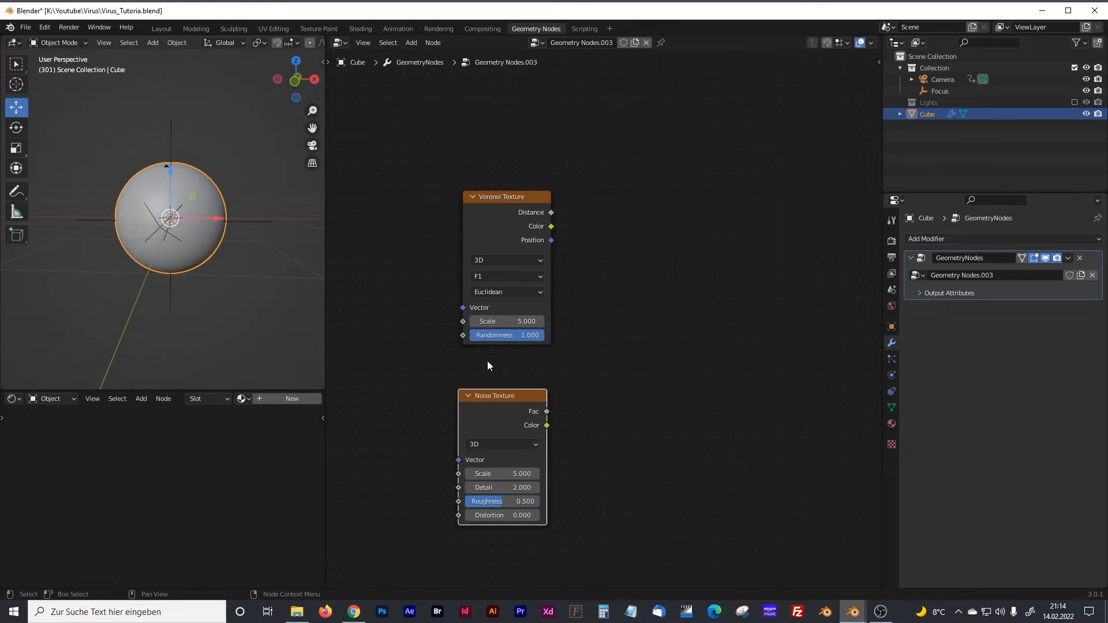
pyautogui.moveTo(495, 397); pyautogui.dragTo(500, 391)
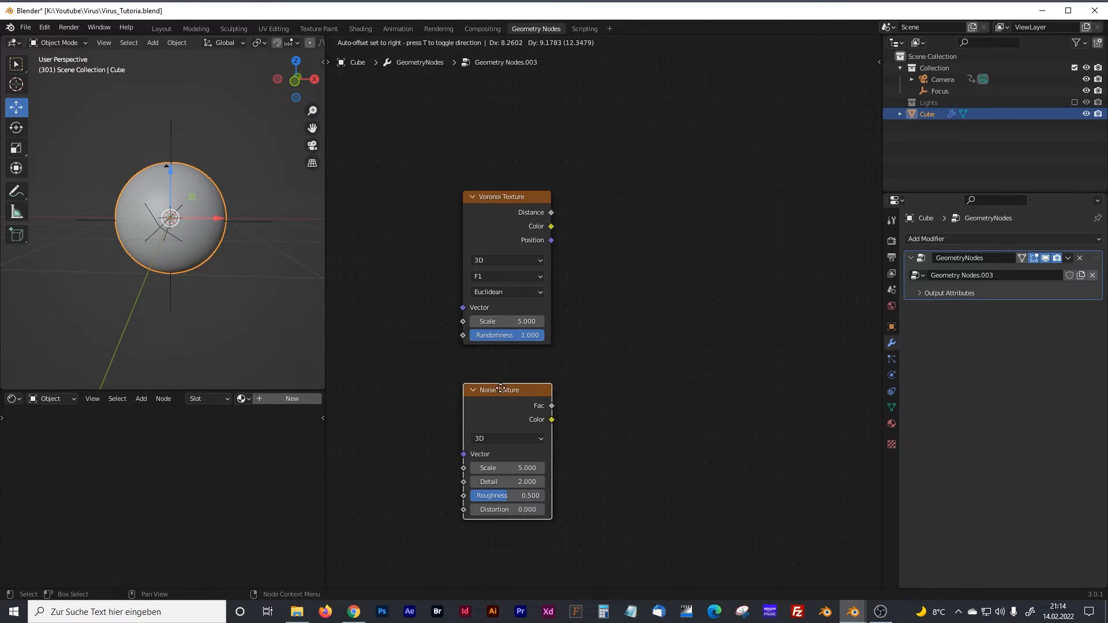
# Step: Set the Voronoi Texture to 4D with the Smooth F1 feature output, and move the Noise Texture lower to clear it
pyautogui.click(482, 259)
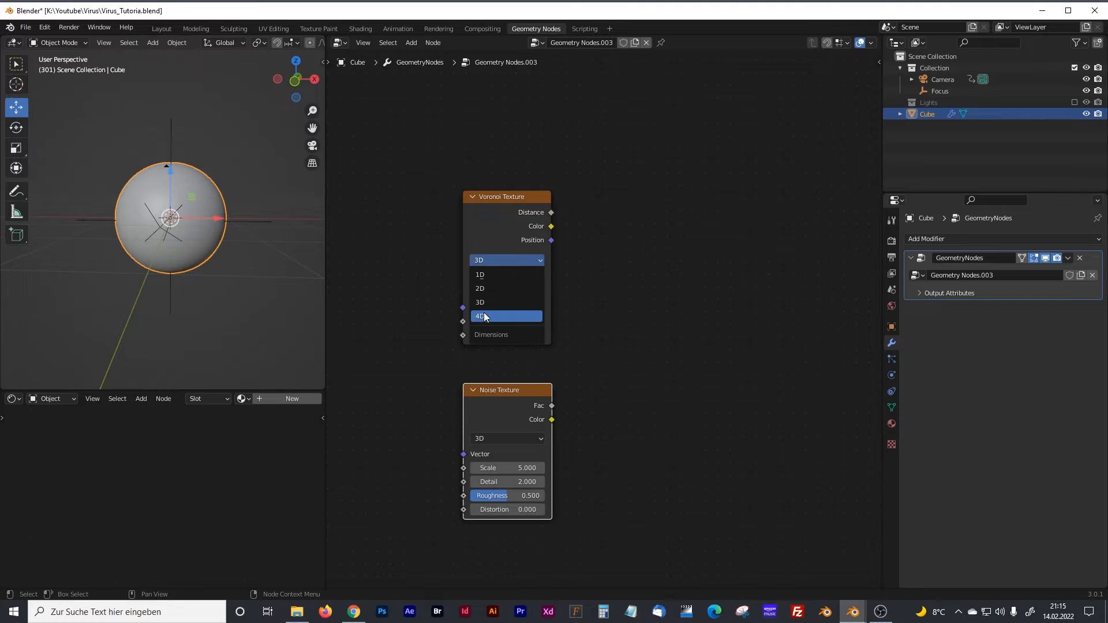
pyautogui.click(484, 312)
pyautogui.click(489, 288)
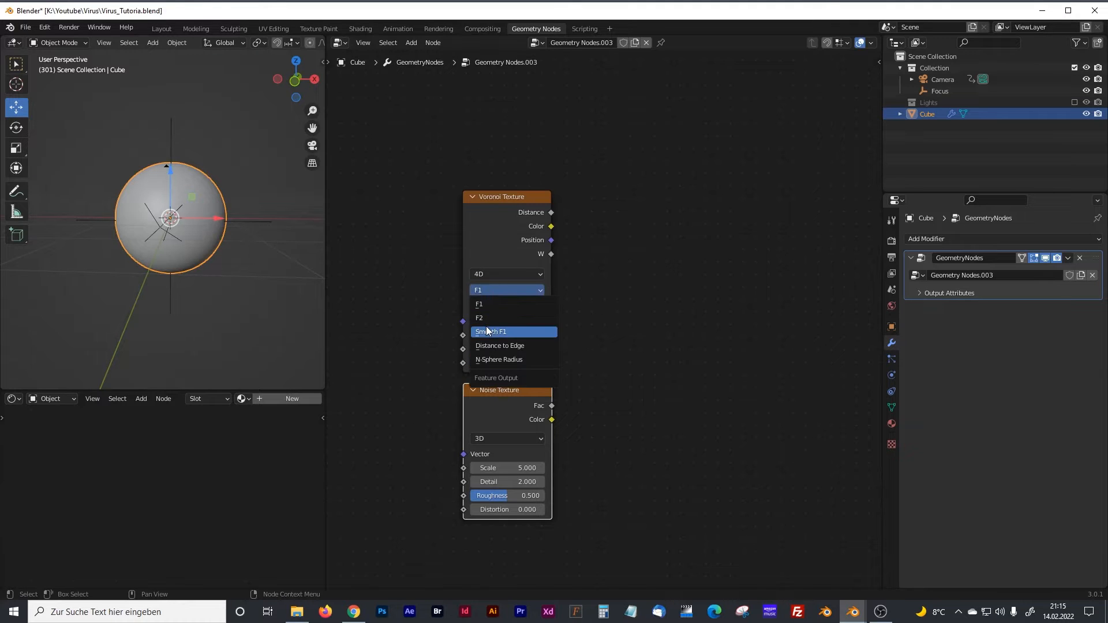
pyautogui.click(486, 327)
pyautogui.moveTo(508, 387); pyautogui.dragTo(506, 411)
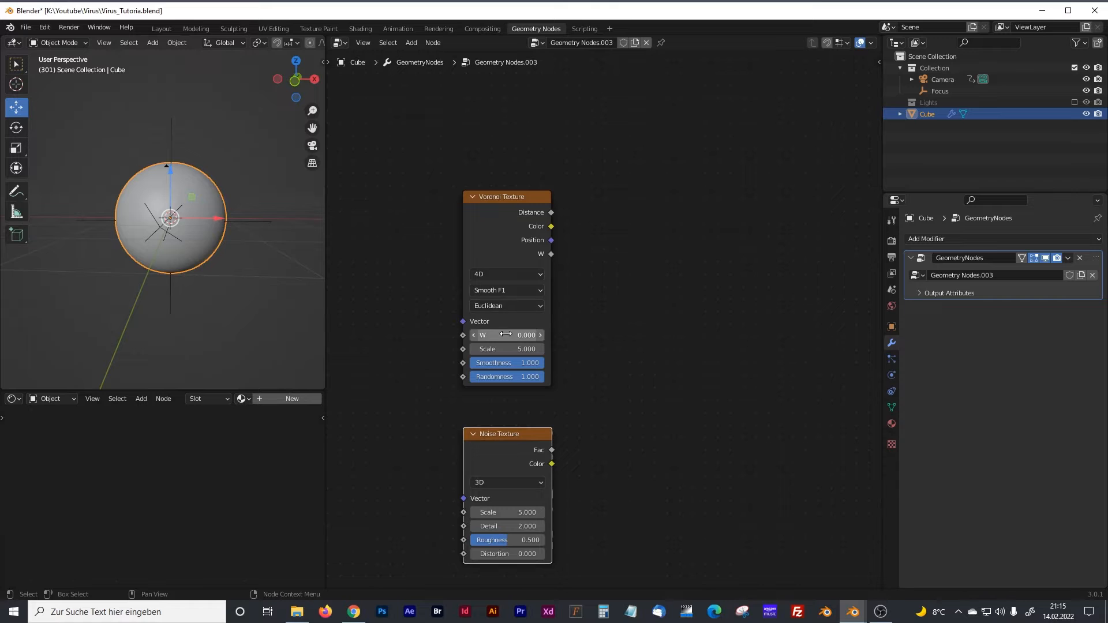
# Step: Set the Voronoi Texture's Scale to 4
pyautogui.click(522, 350)
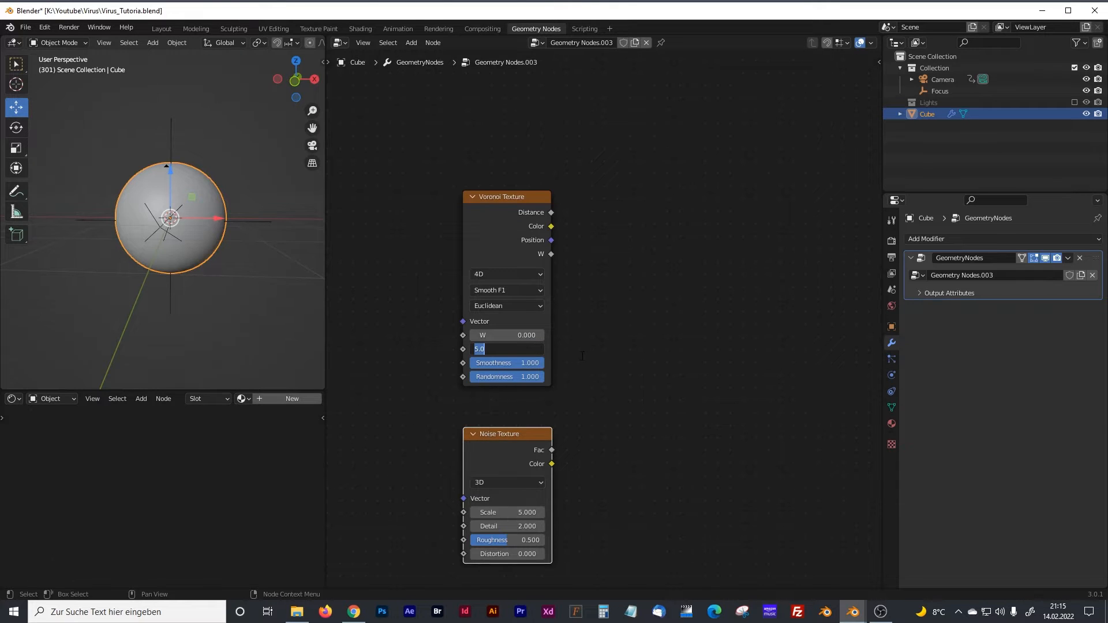
pyautogui.write('4')
pyautogui.press('Return')
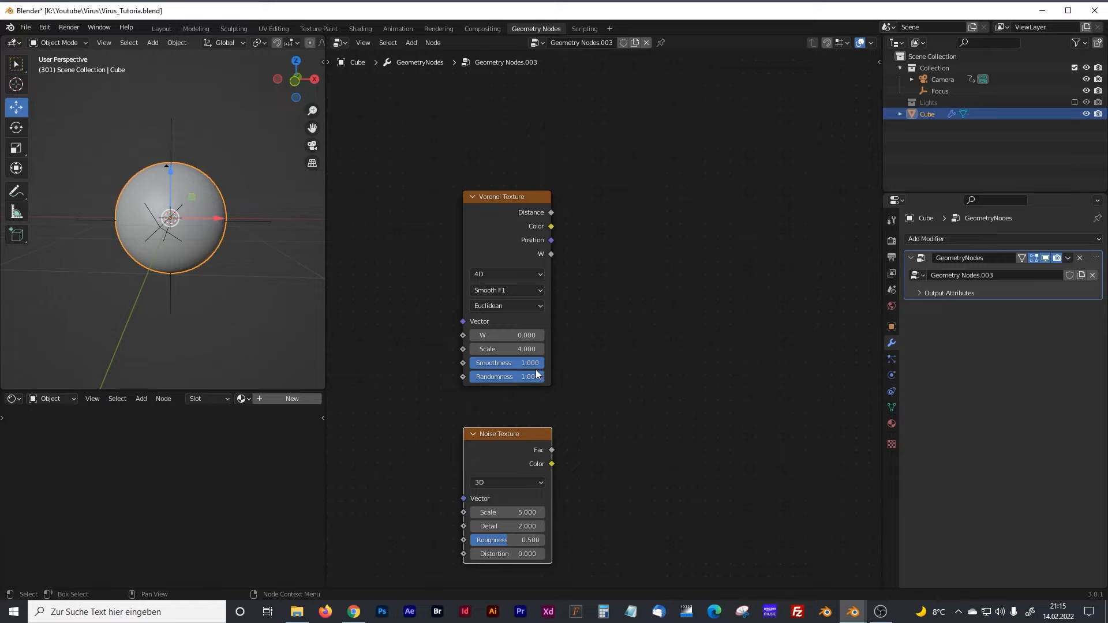
# Step: Switch the Noise Texture to 4D and set its Scale to 3, moving the node up beneath the Voronoi Texture
pyautogui.moveTo(582, 420); pyautogui.dragTo(586, 349, button='middle')
pyautogui.moveTo(516, 363); pyautogui.dragTo(511, 356)
pyautogui.click(510, 404)
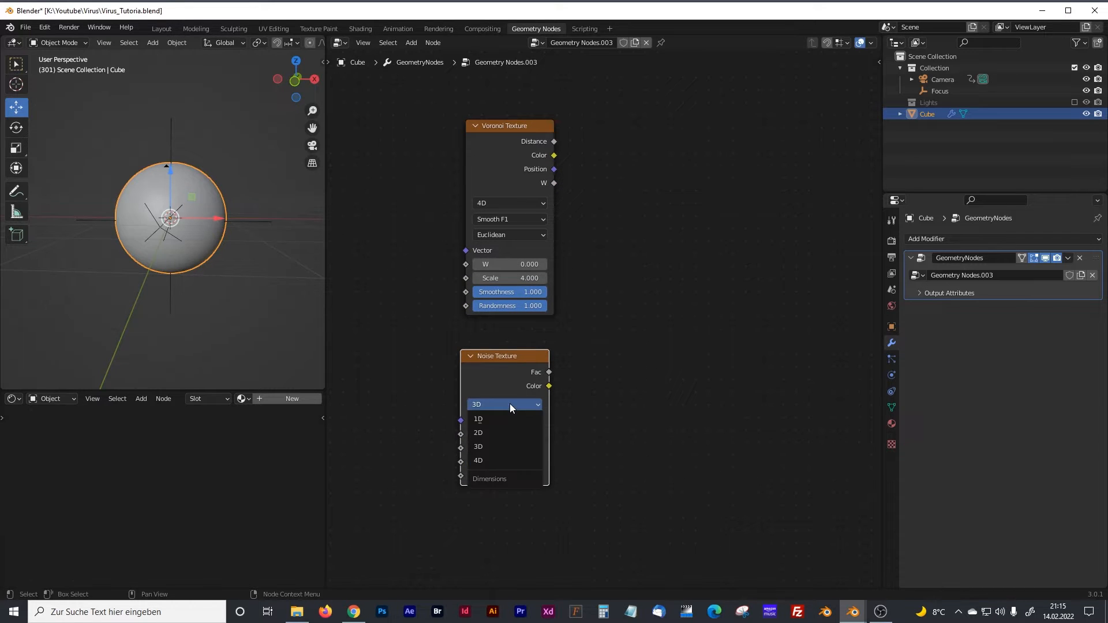
pyautogui.click(489, 457)
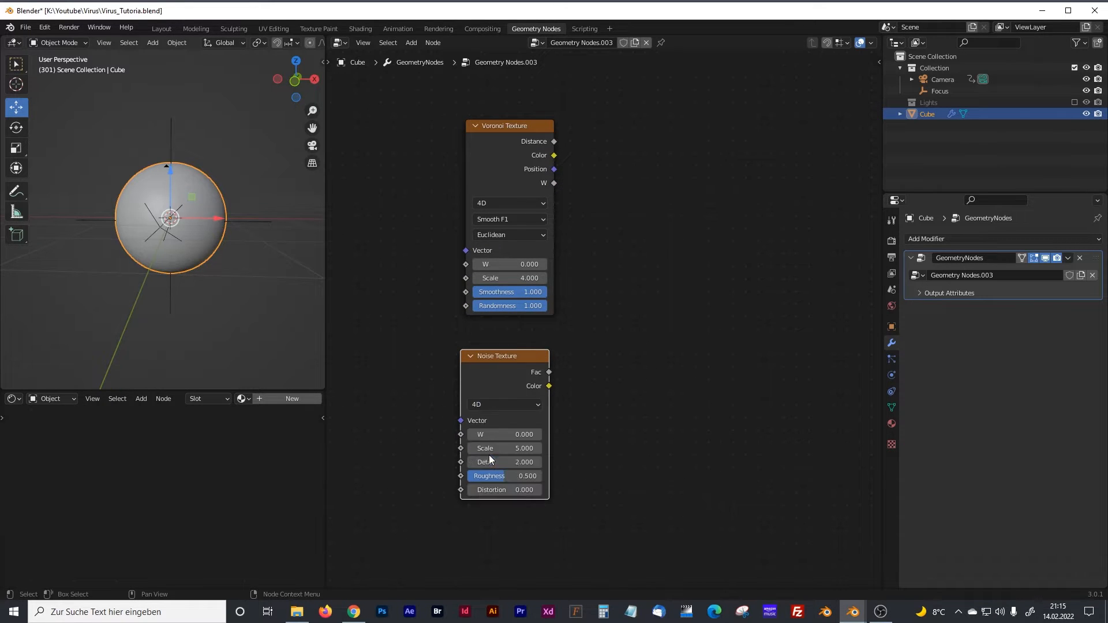
pyautogui.click(522, 448)
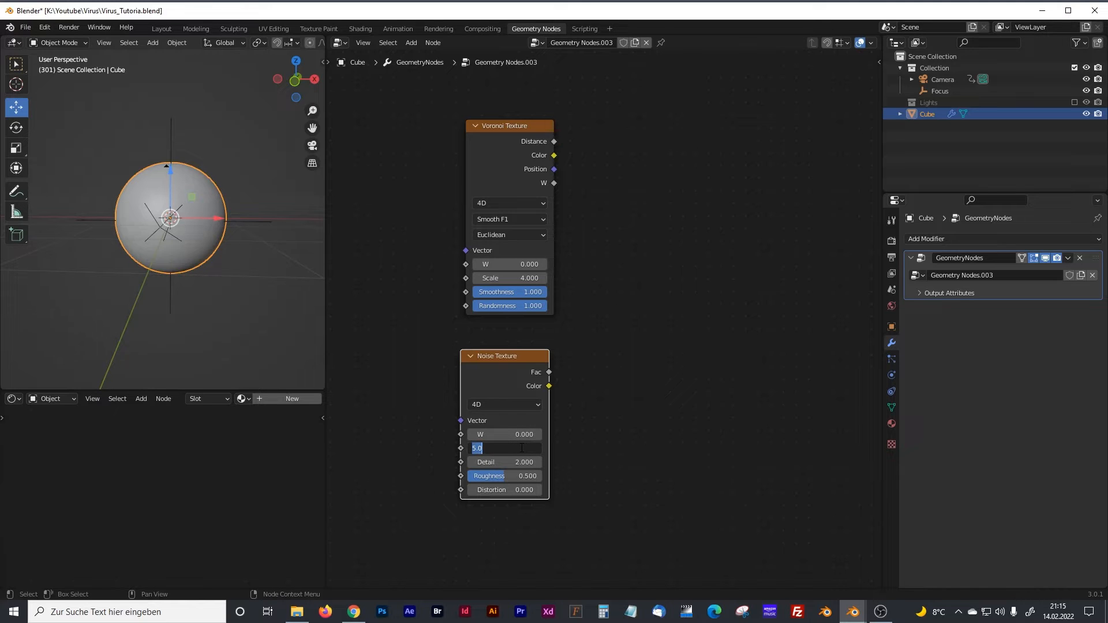
pyautogui.write('3')
pyautogui.press('Return')
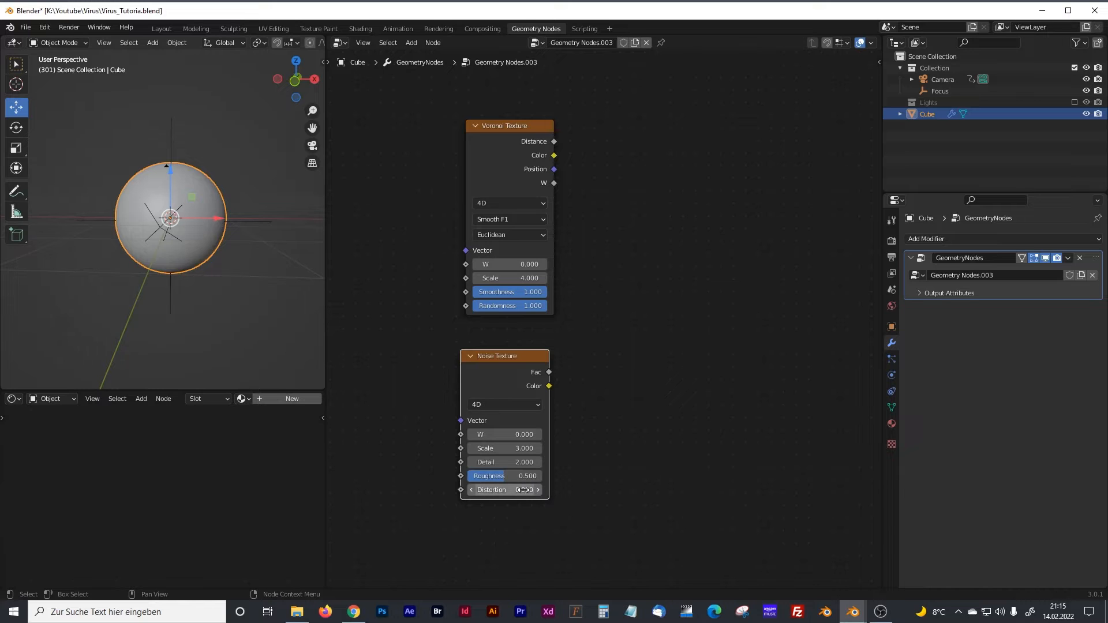
# Step: Add an RGB Curves node in the empty space beside the Voronoi Texture node
pyautogui.moveTo(622, 331); pyautogui.dragTo(558, 424, button='middle')
pyautogui.click(551, 345)
pyautogui.hotkey('shift', 'a')
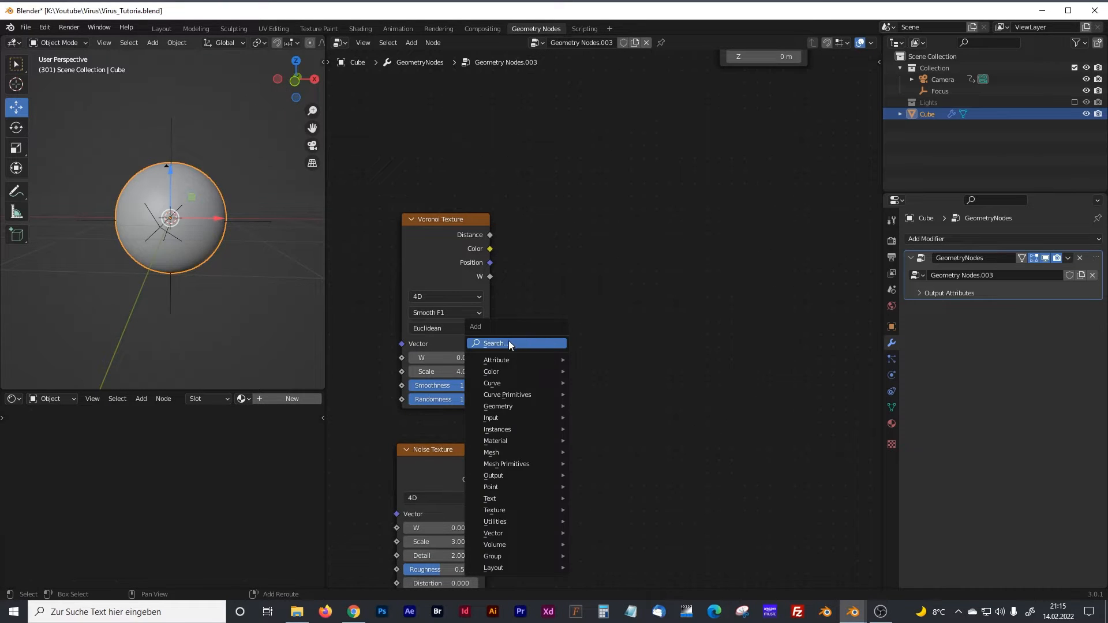
pyautogui.click(509, 343)
pyautogui.write('rgb')
pyautogui.click(530, 362)
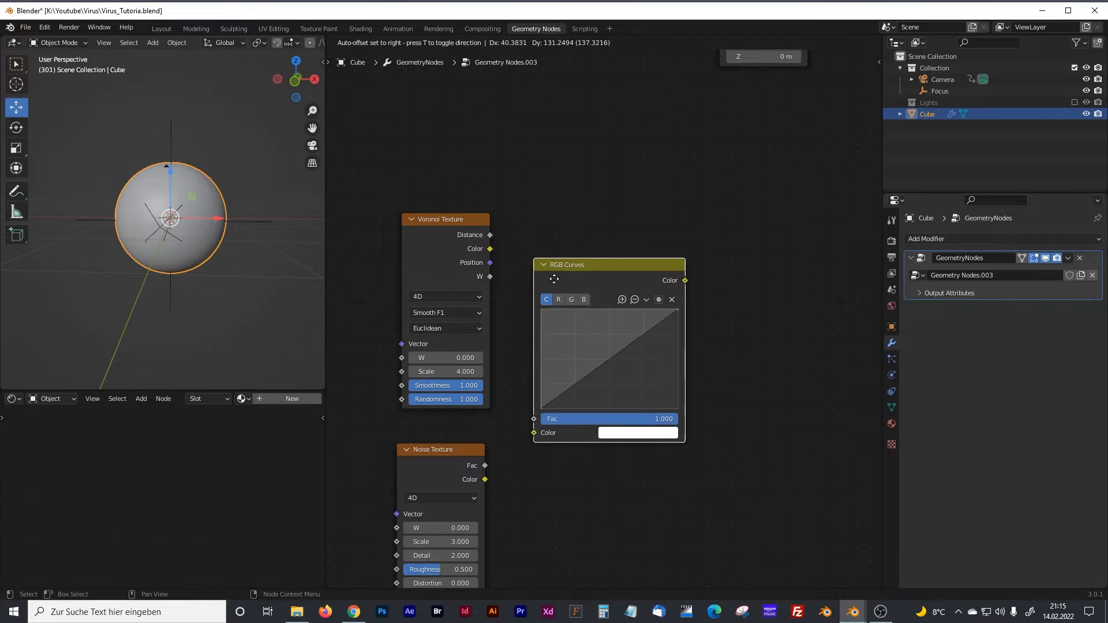
pyautogui.moveTo(562, 450); pyautogui.dragTo(560, 379, button='middle')
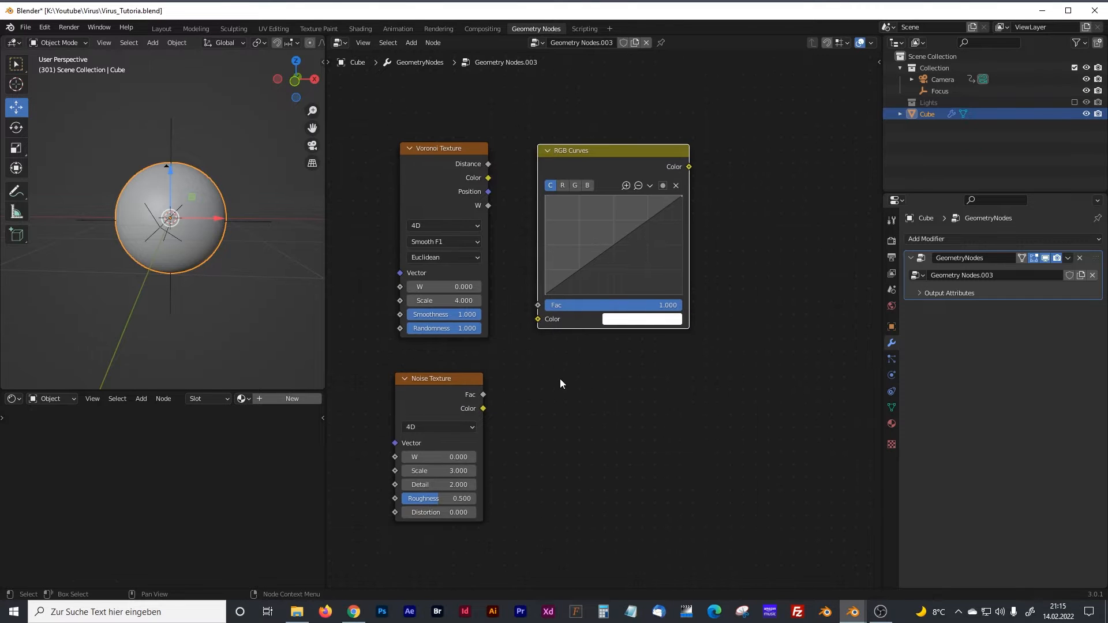
# Step: Add a ColorRamp node beneath the RGB Curves node, beside the Noise Texture
pyautogui.hotkey('shift', 'a')
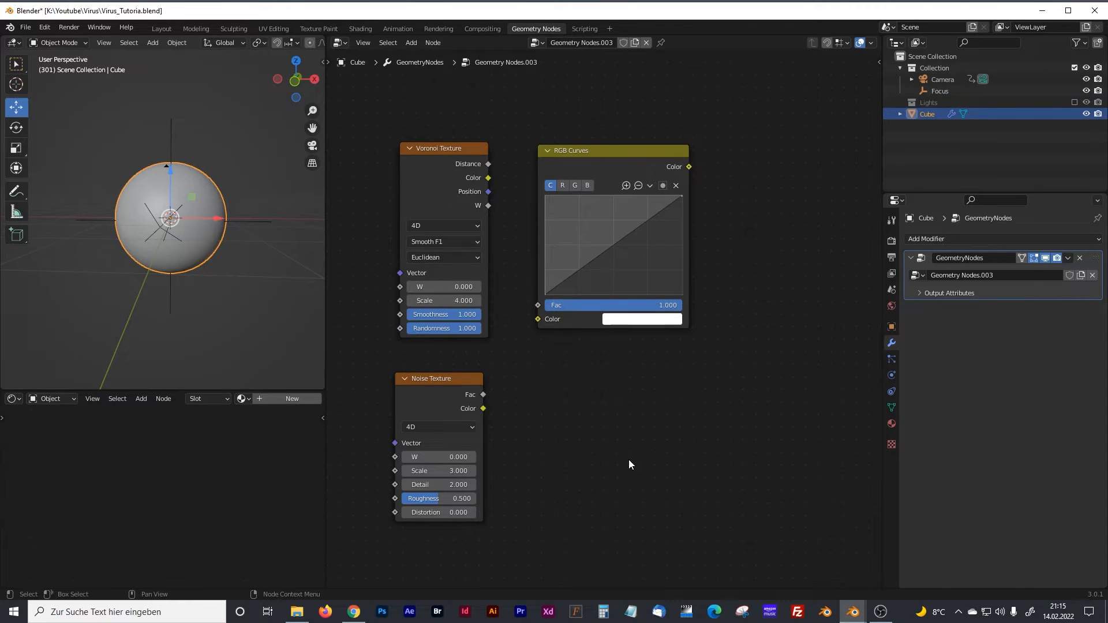
pyautogui.hotkey('shift', 'a')
pyautogui.write('color')
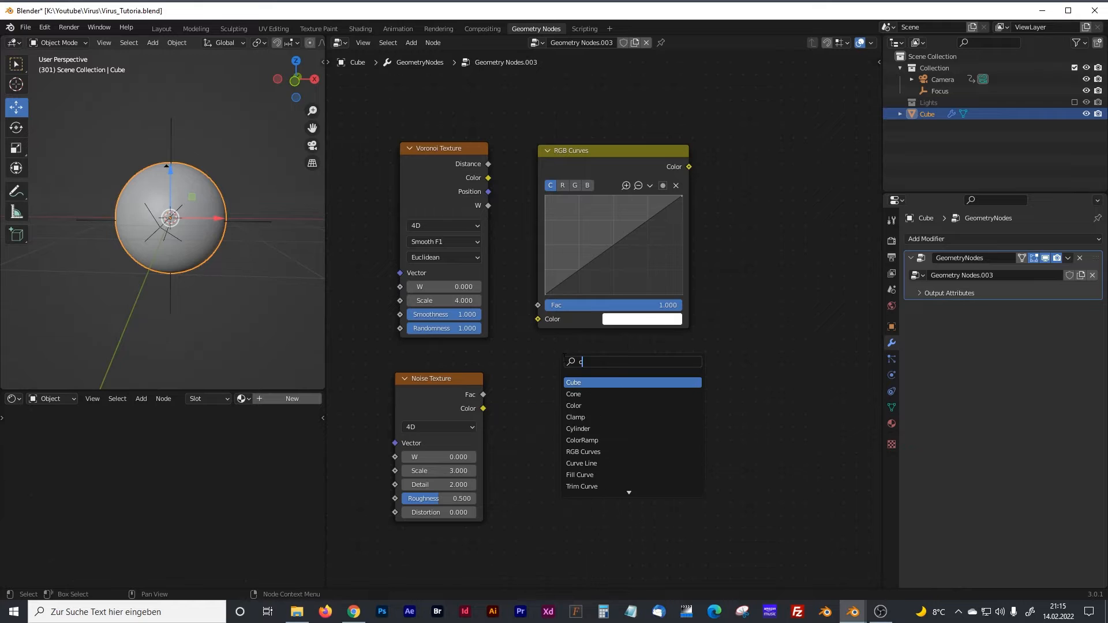
pyautogui.click(588, 392)
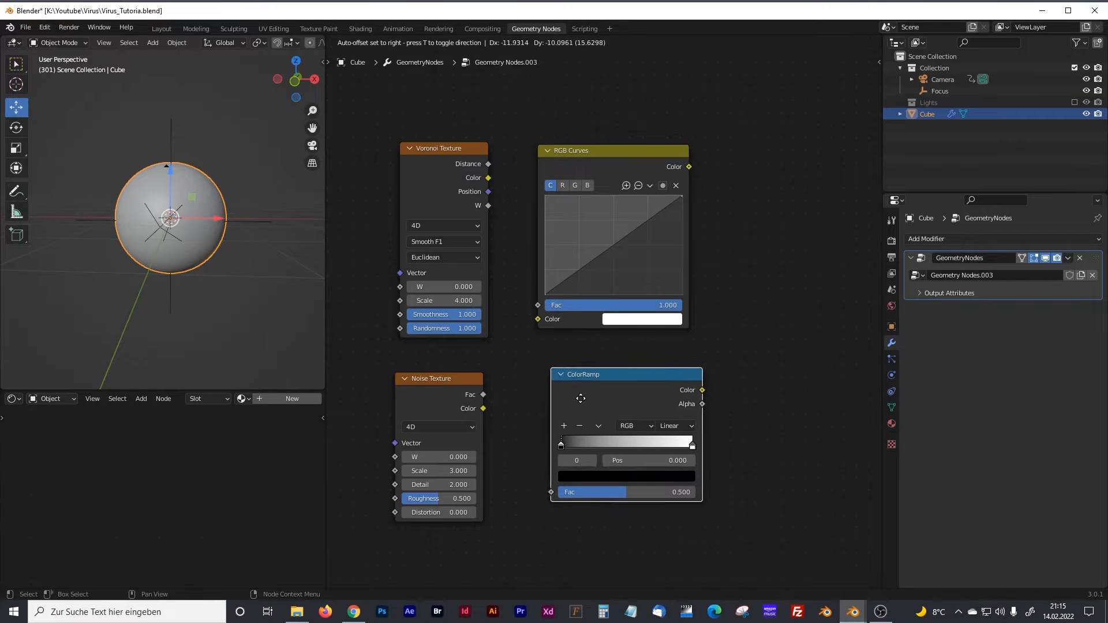
pyautogui.click(571, 399)
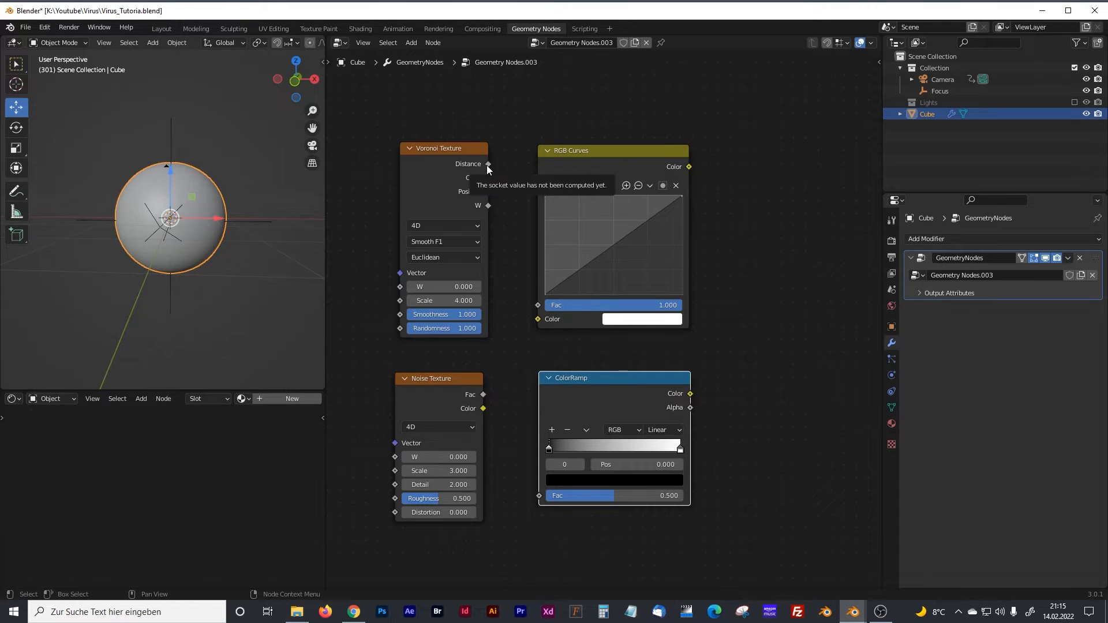
# Step: Link the Voronoi Distance output to the RGB Curves Color input and the Noise Fac output to the ColorRamp Fac input
pyautogui.moveTo(488, 164); pyautogui.dragTo(538, 319)
pyautogui.moveTo(483, 395); pyautogui.dragTo(519, 422)
pyautogui.moveTo(524, 493); pyautogui.dragTo(536, 497)
pyautogui.moveTo(762, 321); pyautogui.dragTo(648, 335, button='middle')
pyautogui.click(649, 336)
pyautogui.hotkey('shift', 'a')
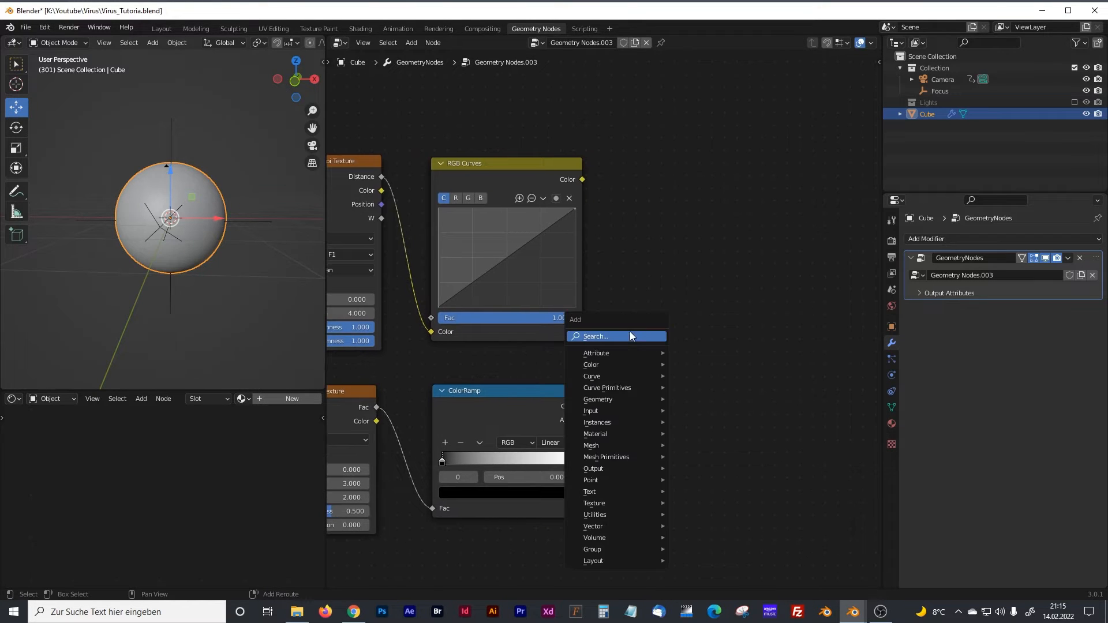
pyautogui.press('m')
pyautogui.press('i')
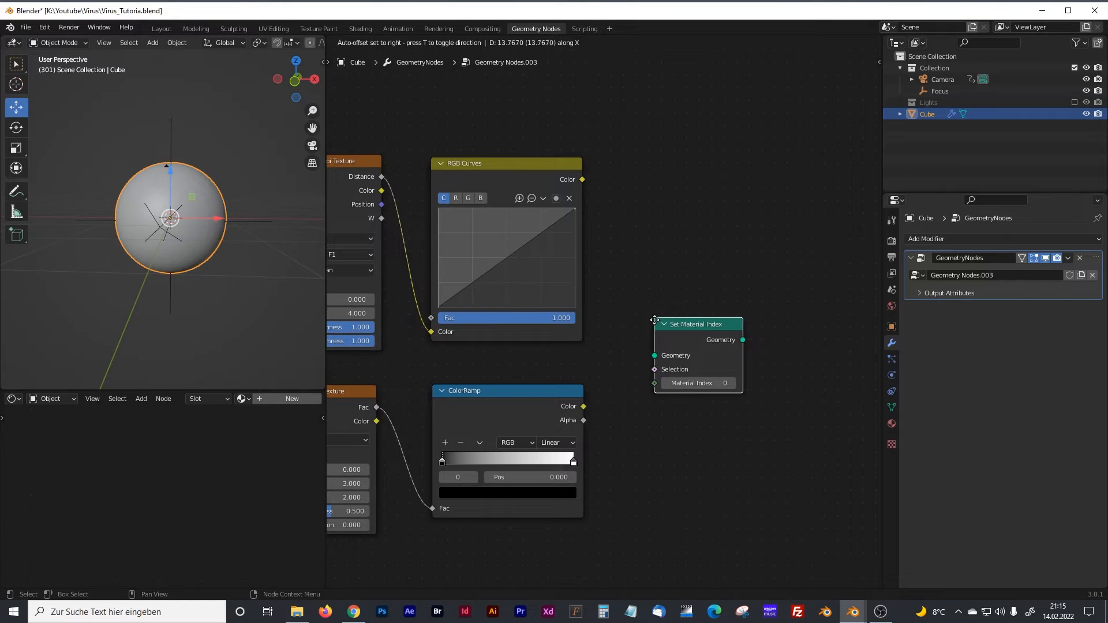
pyautogui.click(647, 318)
pyautogui.press('x')
# Step: Add a MixRGB node and link the RGB Curves Color to its Color1 and the ColorRamp Color to its Color2
pyautogui.hotkey('shift', 'a')
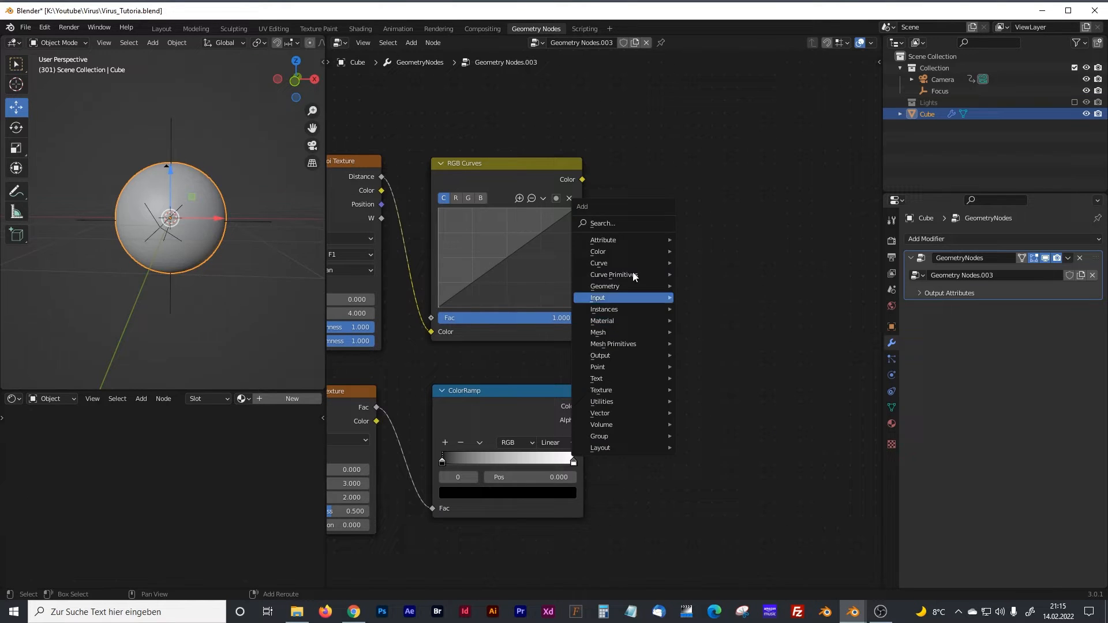
pyautogui.click(615, 226)
pyautogui.write('mix')
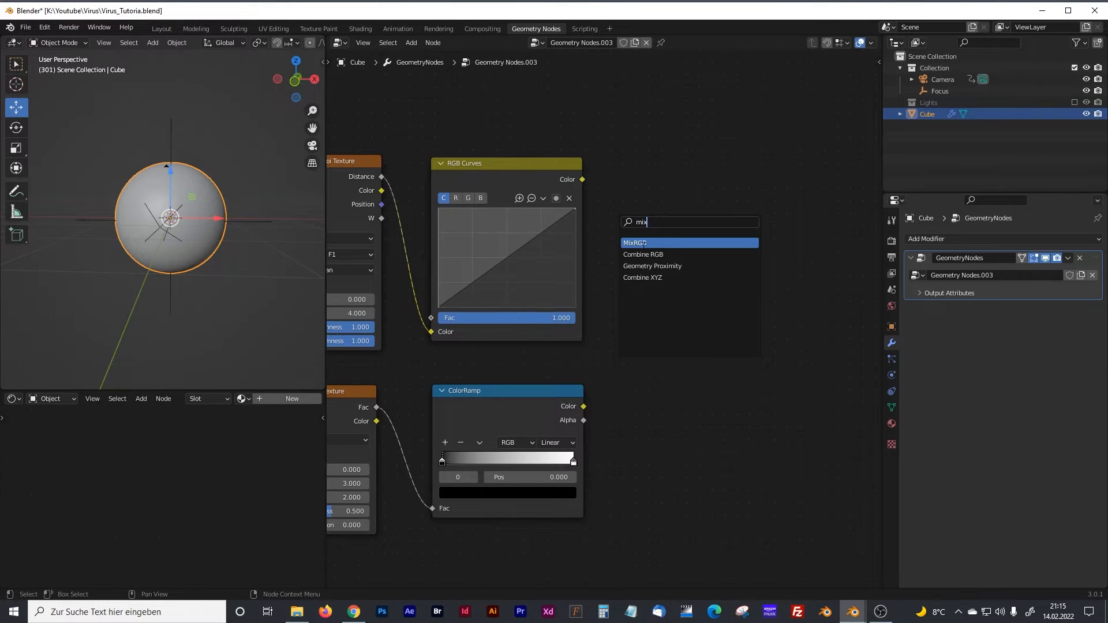
pyautogui.click(644, 243)
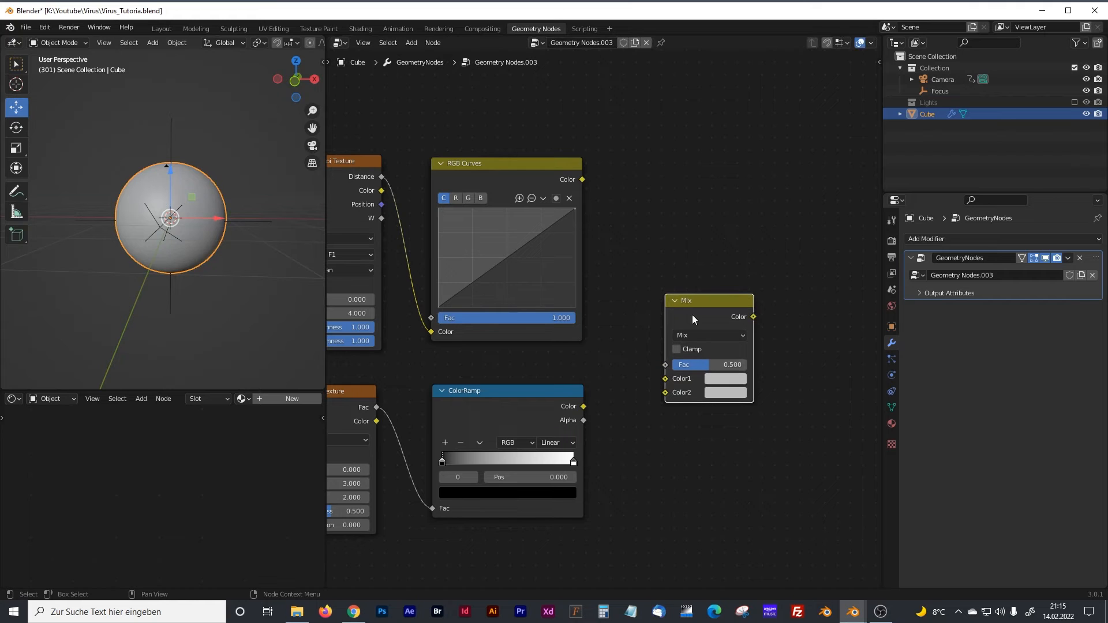
pyautogui.moveTo(582, 179); pyautogui.dragTo(666, 378)
pyautogui.moveTo(583, 406); pyautogui.dragTo(666, 393)
# Step: Add a Position node in the empty area beyond the Mix node
pyautogui.moveTo(713, 344); pyautogui.dragTo(627, 356, button='middle')
pyautogui.scroll(-3, 520, 347)
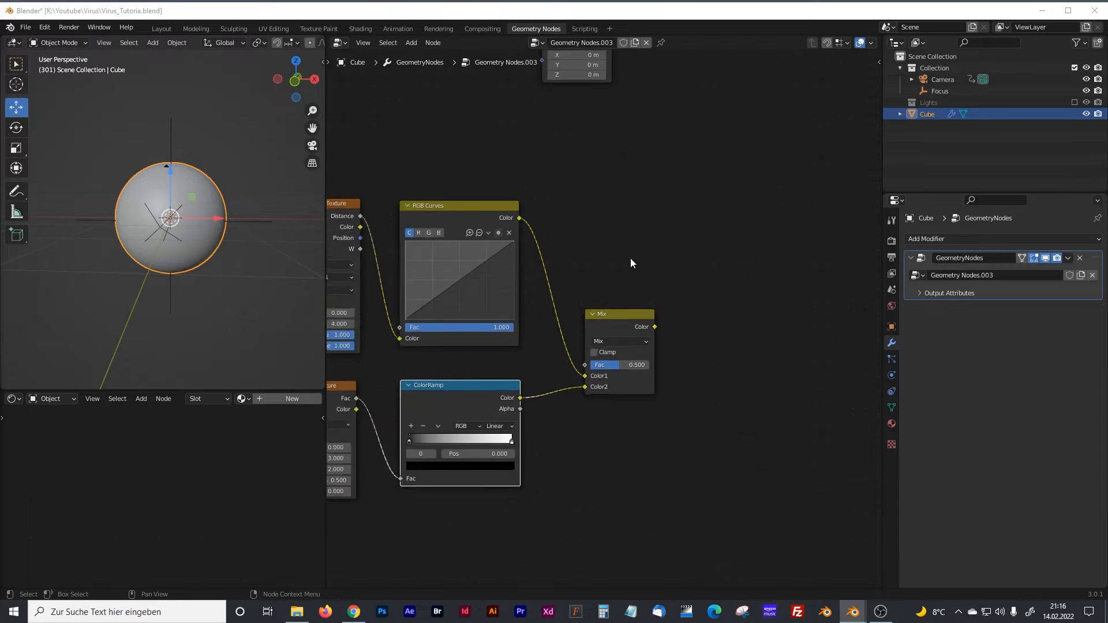
pyautogui.moveTo(626, 273); pyautogui.dragTo(564, 284, button='middle')
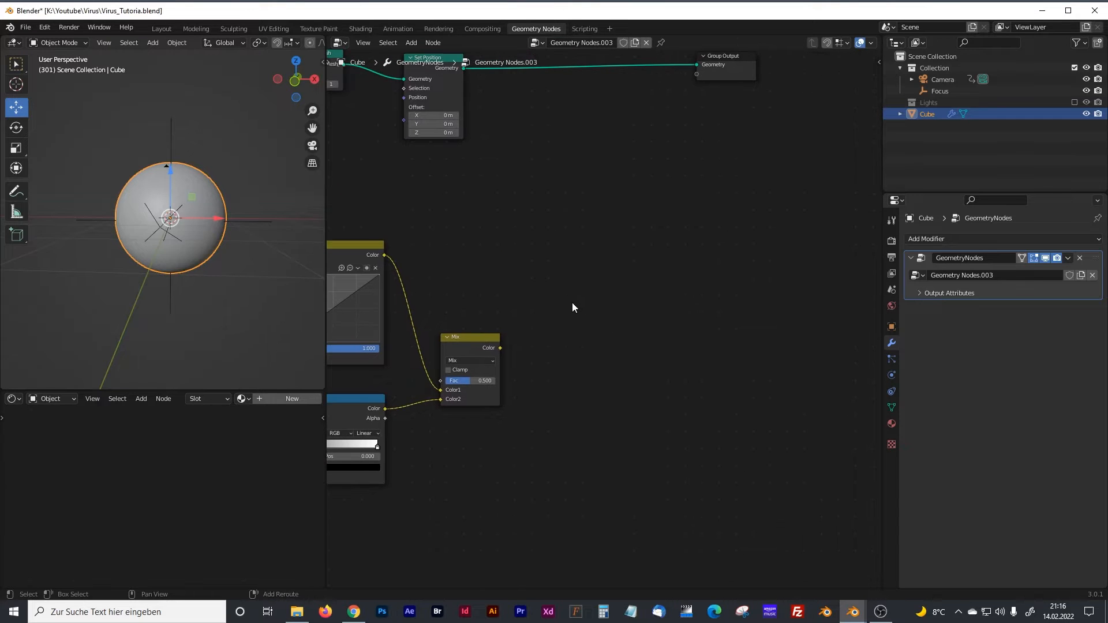
pyautogui.hotkey('shift', 'a')
pyautogui.write('p')
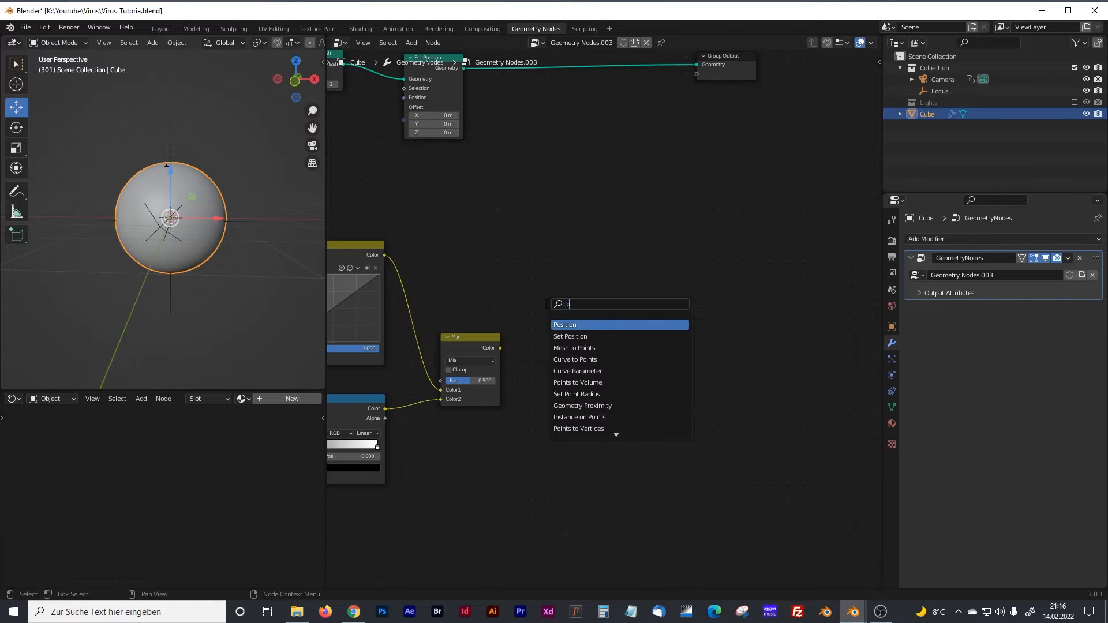
pyautogui.write('os')
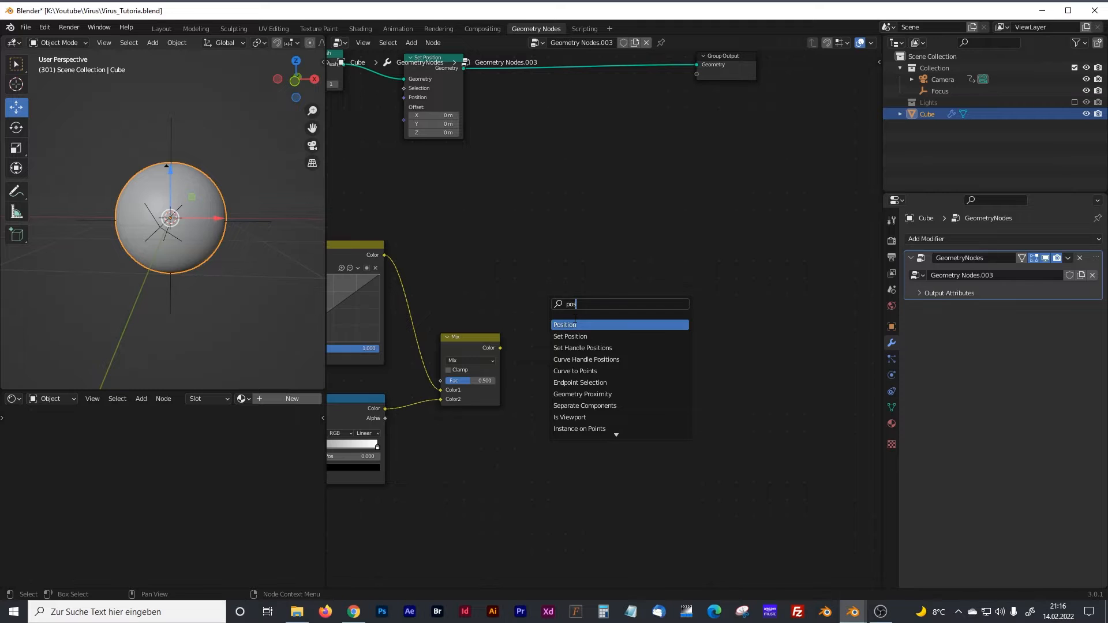
pyautogui.press('Return')
pyautogui.click(542, 268)
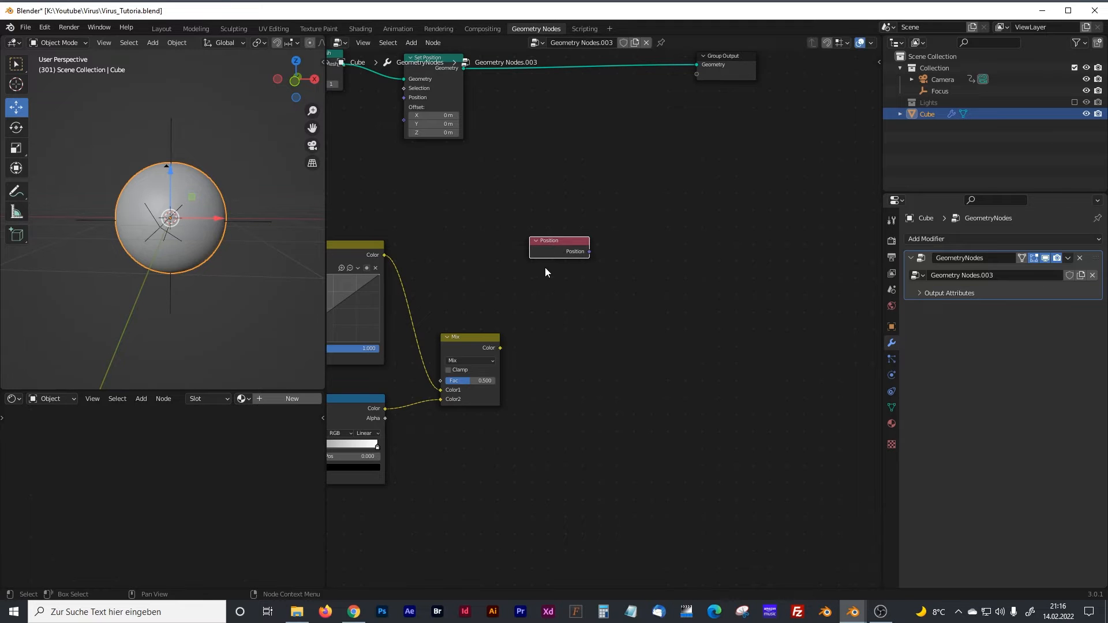
pyautogui.hotkey('shift', 'a')
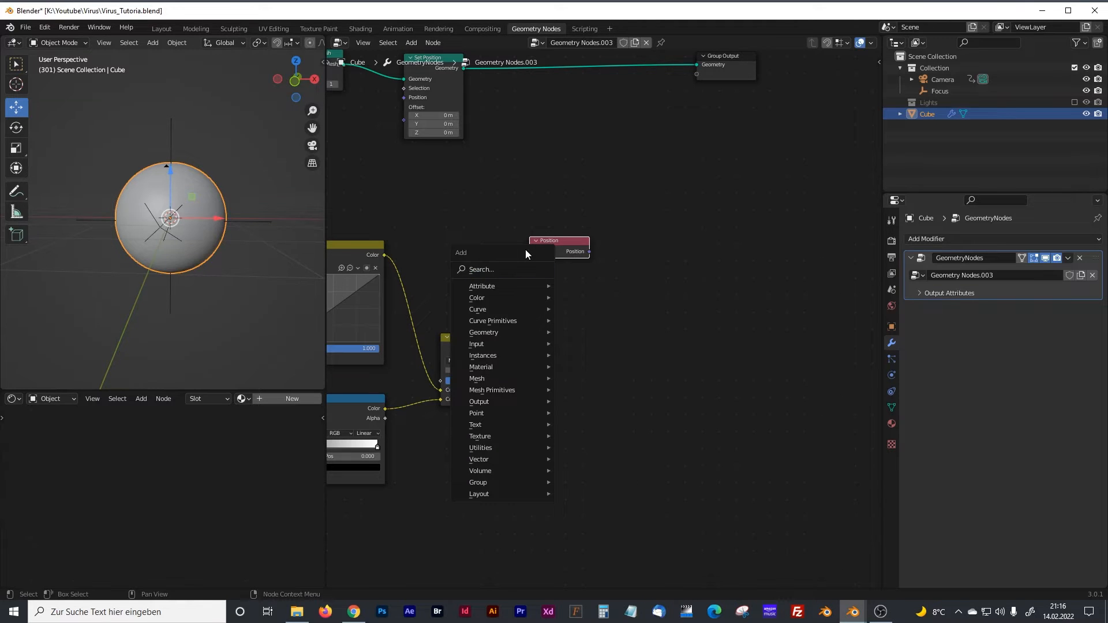
pyautogui.moveTo(479, 460)
pyautogui.click(600, 459)
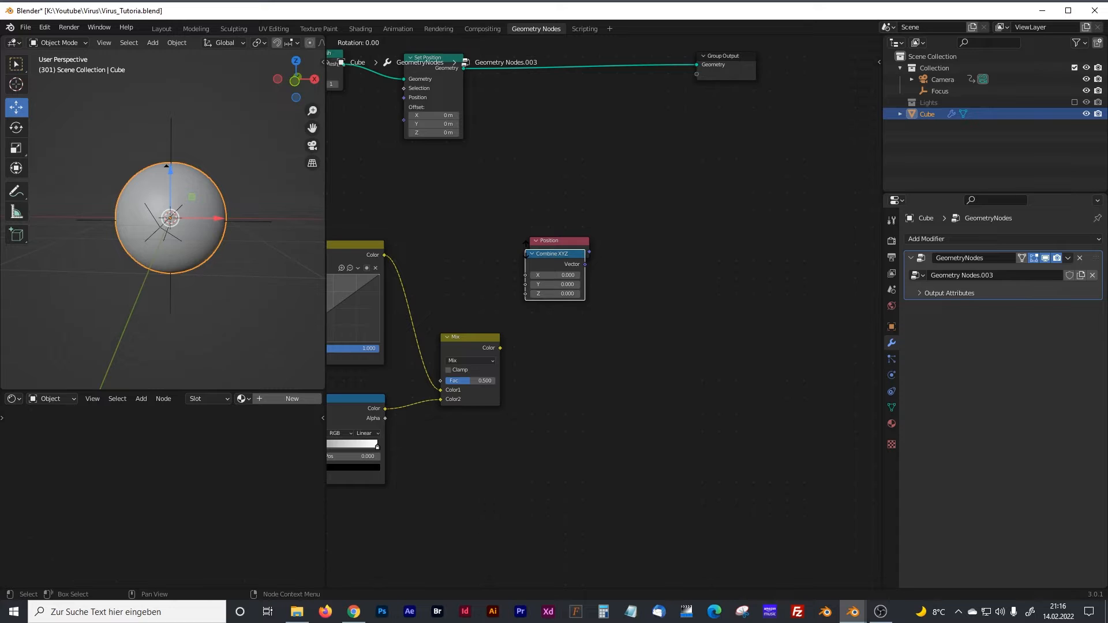
pyautogui.press('Escape')
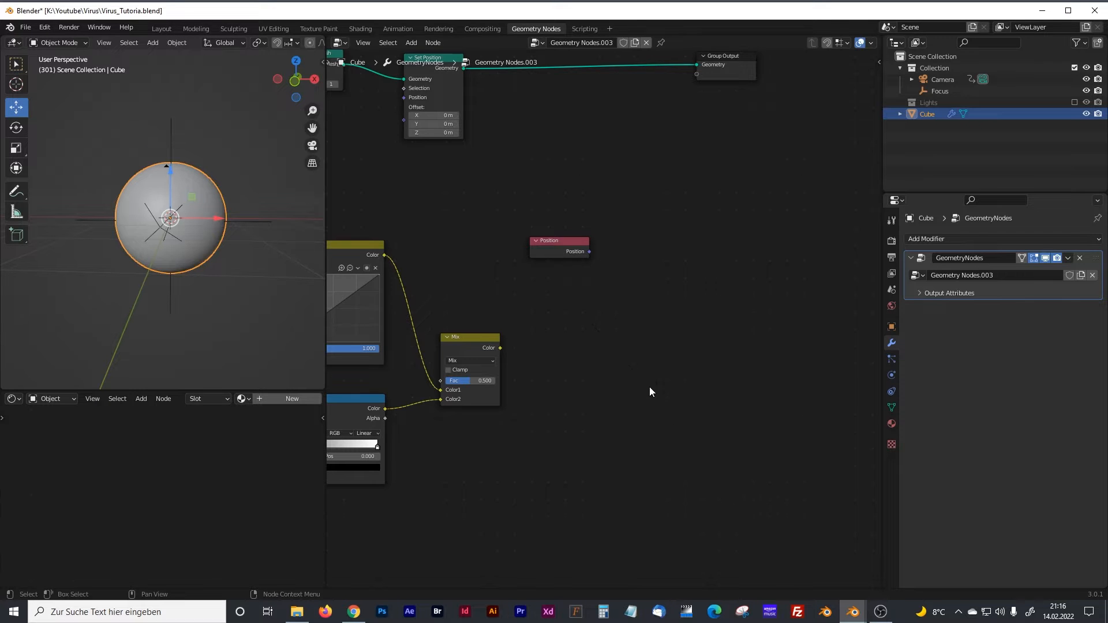
# Step: Add a Vector Math node beyond the Mix node and move the Position node directly above the Mix node
pyautogui.scroll(1, 604, 320)
pyautogui.hotkey('shift', 'a')
pyautogui.click(563, 146)
pyautogui.write('vector')
pyautogui.click(587, 180)
pyautogui.click(619, 284)
pyautogui.moveTo(554, 218); pyautogui.dragTo(459, 280)
pyautogui.moveTo(611, 283); pyautogui.dragTo(595, 268)
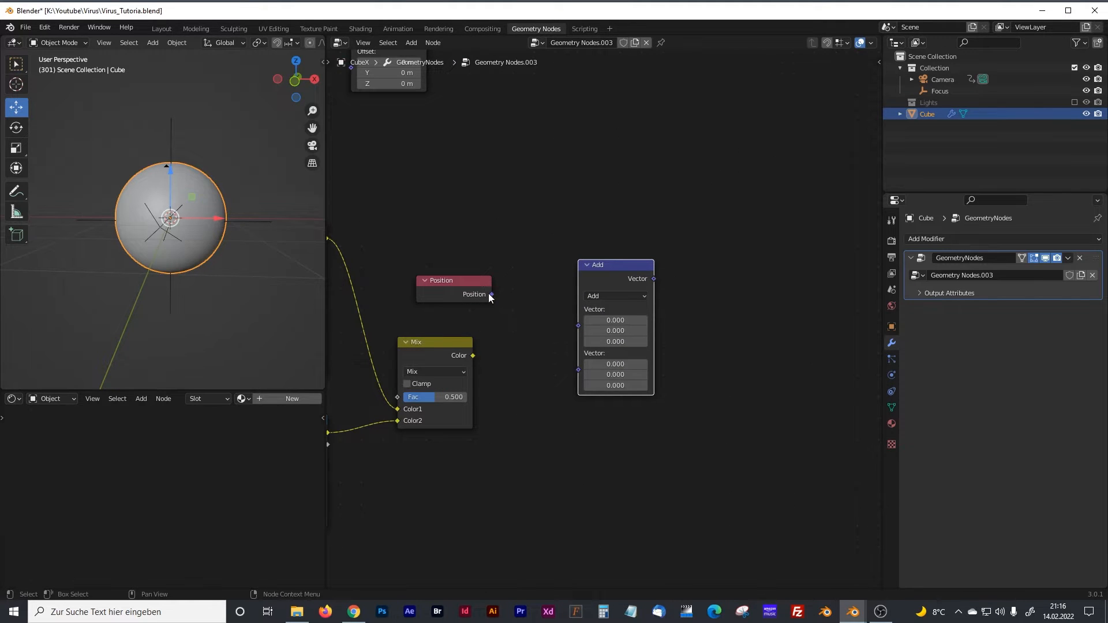
# Step: Link the Position output and the Mix Color output to the Vector Math node's two inputs and set its operation to Multiply
pyautogui.moveTo(496, 296); pyautogui.dragTo(577, 324)
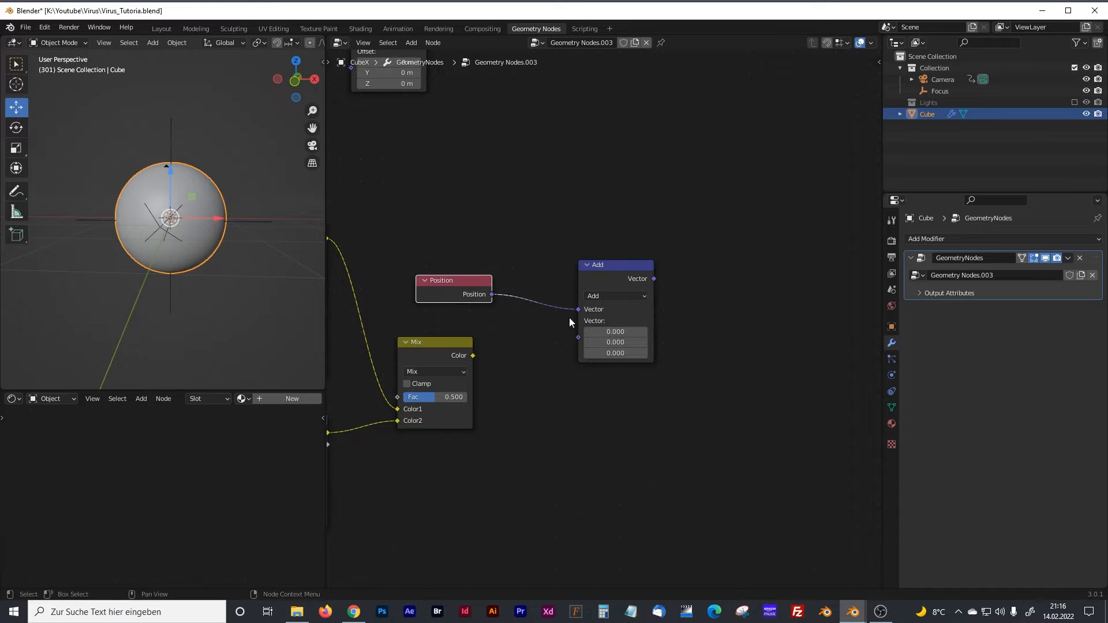
pyautogui.moveTo(473, 356); pyautogui.dragTo(578, 337)
pyautogui.click(609, 296)
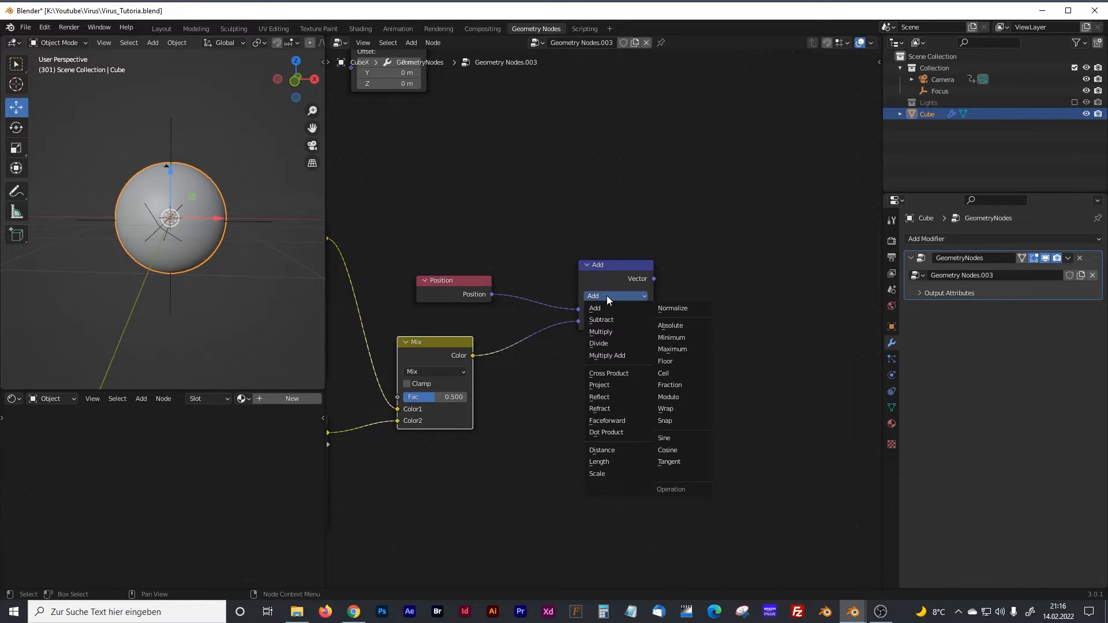
pyautogui.click(603, 331)
# Step: Move all the texture, color, Position and Multiply nodes together so that they sit below and before the Set Position node
pyautogui.moveTo(588, 208); pyautogui.dragTo(650, 376, button='middle')
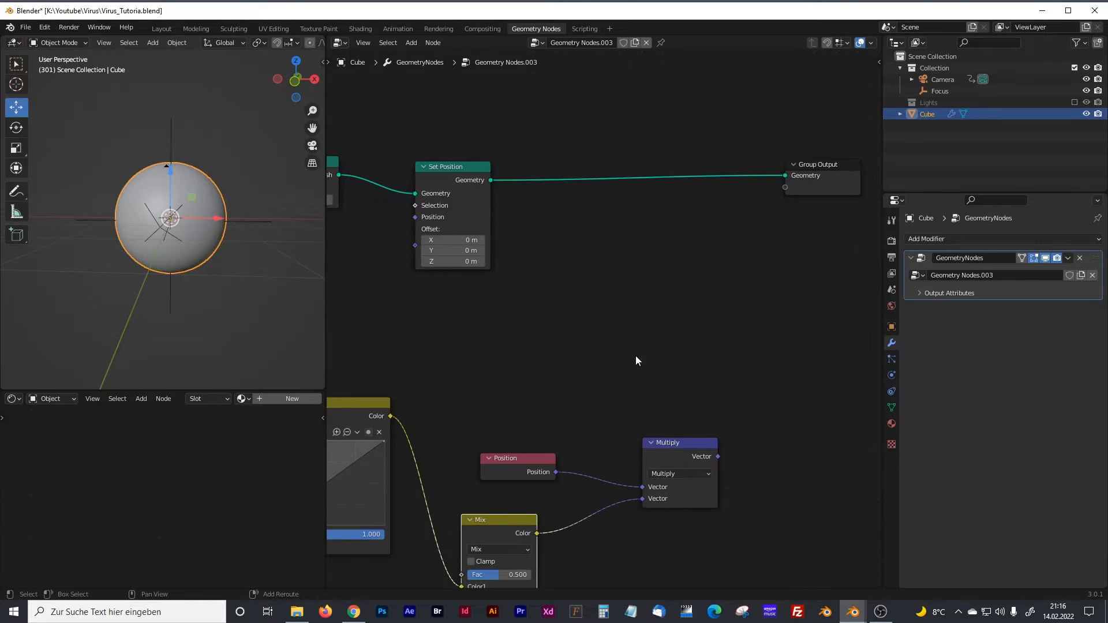
pyautogui.moveTo(595, 310); pyautogui.dragTo(807, 289, button='middle')
pyautogui.scroll(-3, 622, 303)
pyautogui.moveTo(837, 283); pyautogui.dragTo(452, 499)
pyautogui.moveTo(609, 300); pyautogui.dragTo(428, 294)
pyautogui.moveTo(678, 261); pyautogui.dragTo(691, 264, button='middle')
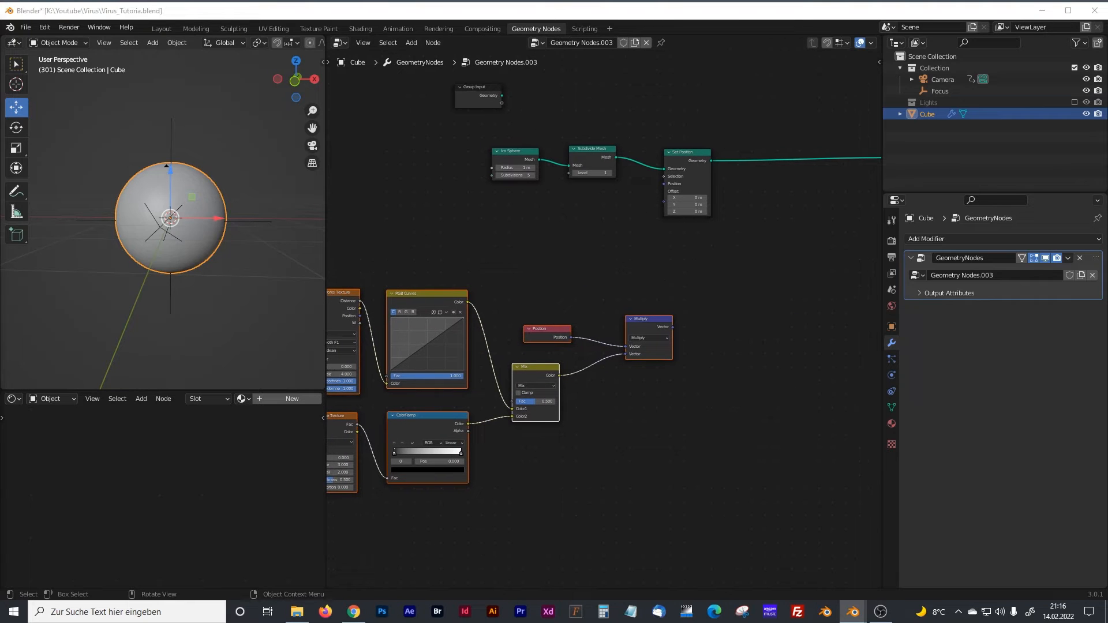
pyautogui.click(560, 284)
# Step: Link the Multiply node's Vector output to the Set Position node's Position input
pyautogui.moveTo(673, 326); pyautogui.dragTo(660, 187)
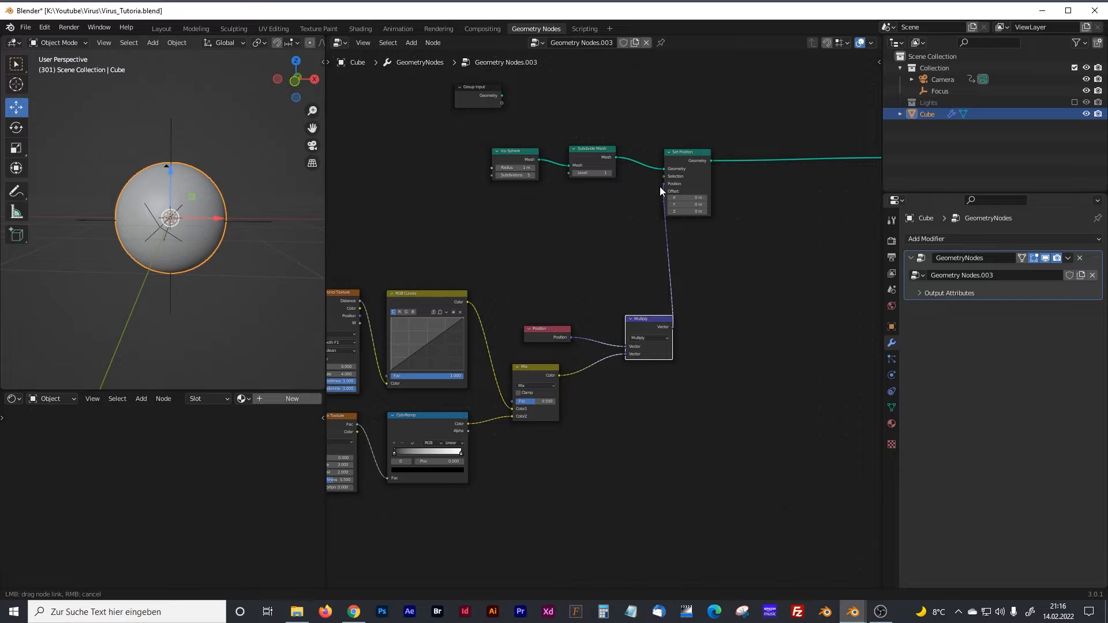
pyautogui.moveTo(576, 198); pyautogui.dragTo(664, 201)
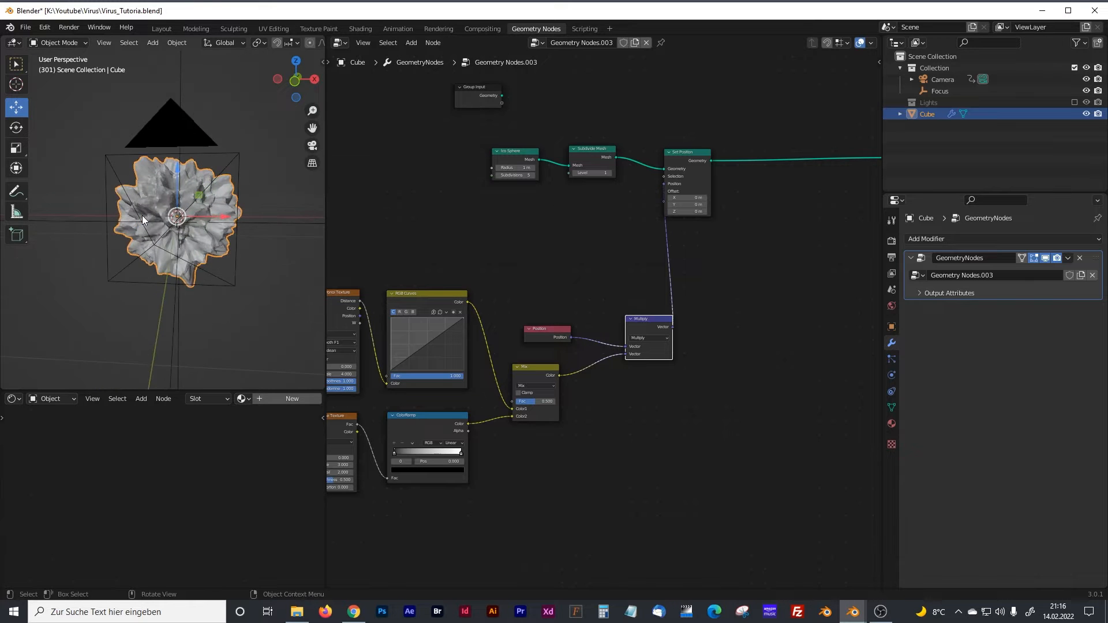
pyautogui.scroll(1, 584, 216)
pyautogui.moveTo(628, 202); pyautogui.dragTo(634, 284, button='middle')
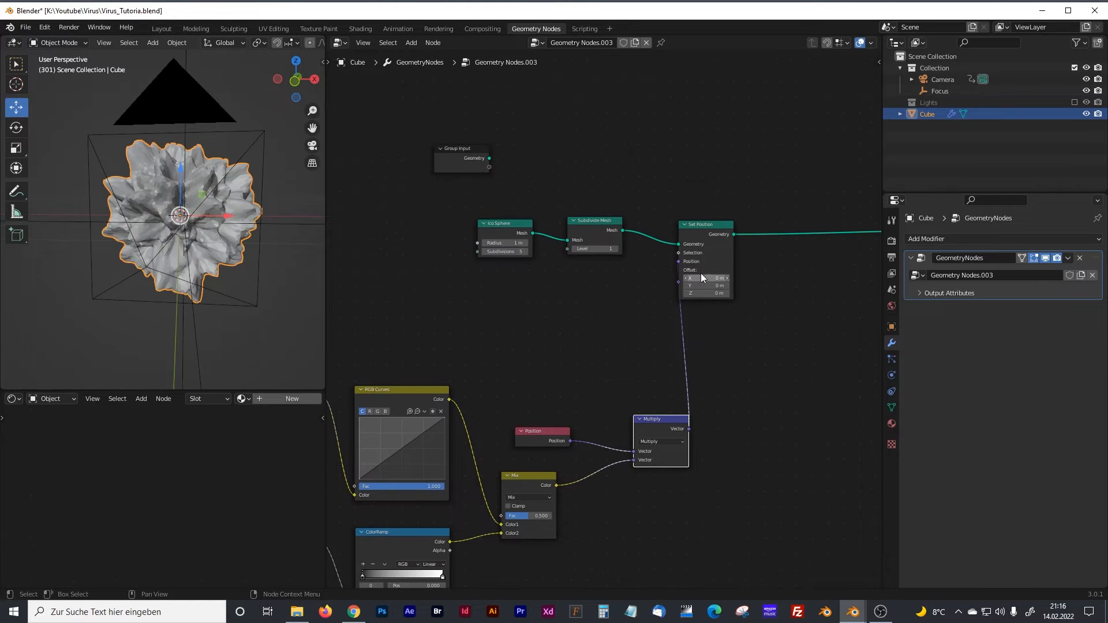
# Step: Try the Multiply output on the Set Position node's Offset input, and reconnect it to the Position input
pyautogui.moveTo(680, 261); pyautogui.dragTo(677, 285)
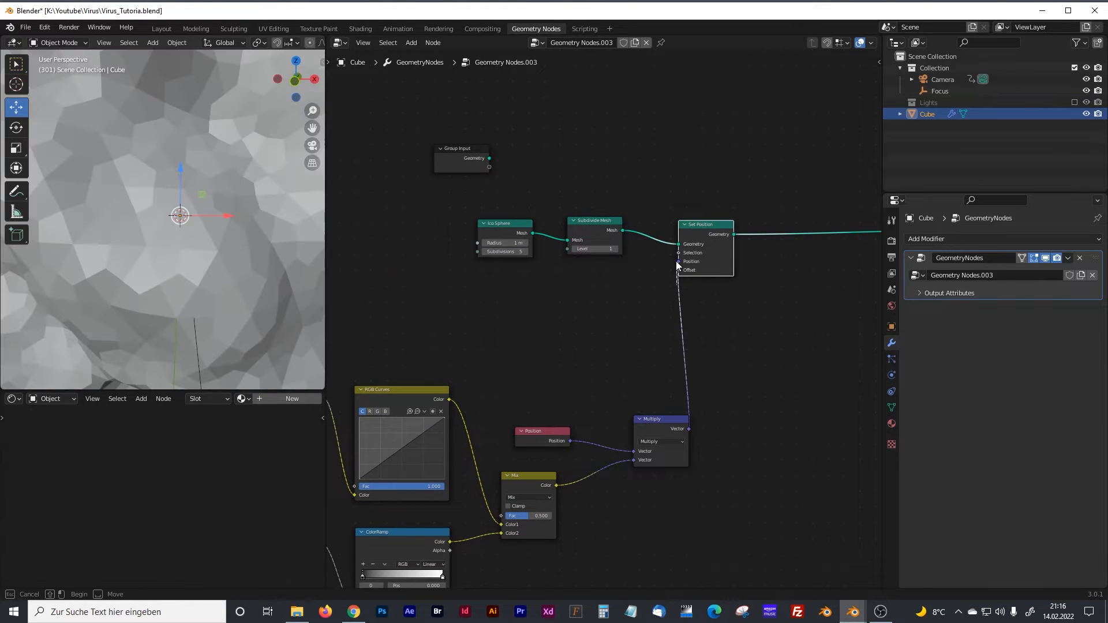
pyautogui.keyDown('ctrl'); pyautogui.moveTo(661, 315); pyautogui.dragTo(696, 343, button='right'); pyautogui.keyUp('ctrl')
pyautogui.moveTo(687, 427); pyautogui.dragTo(677, 259)
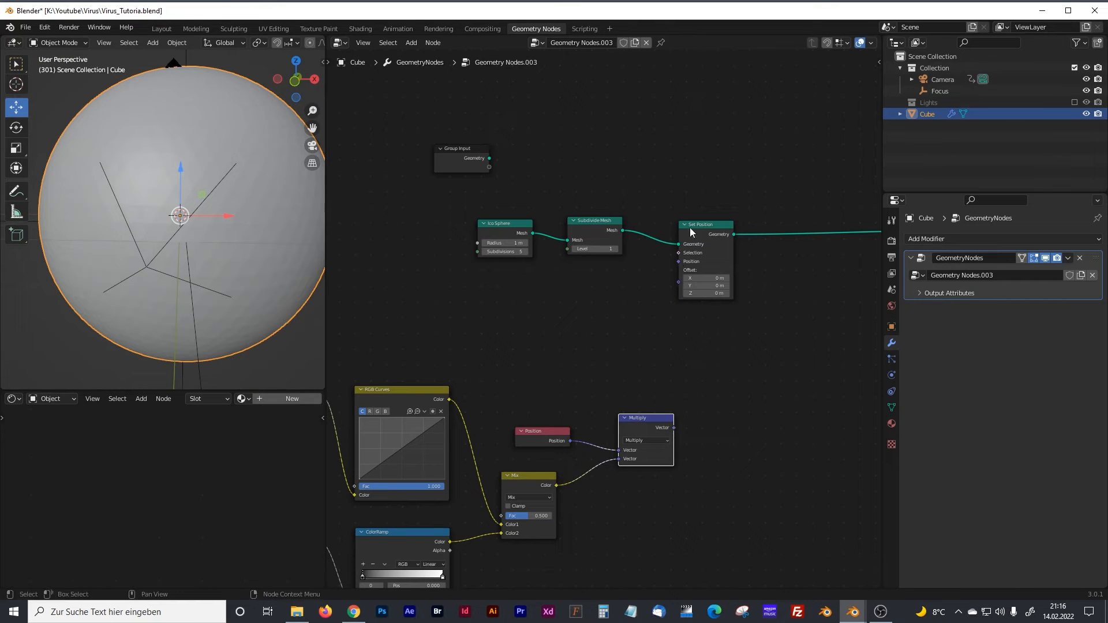
pyautogui.moveTo(673, 428); pyautogui.dragTo(677, 283)
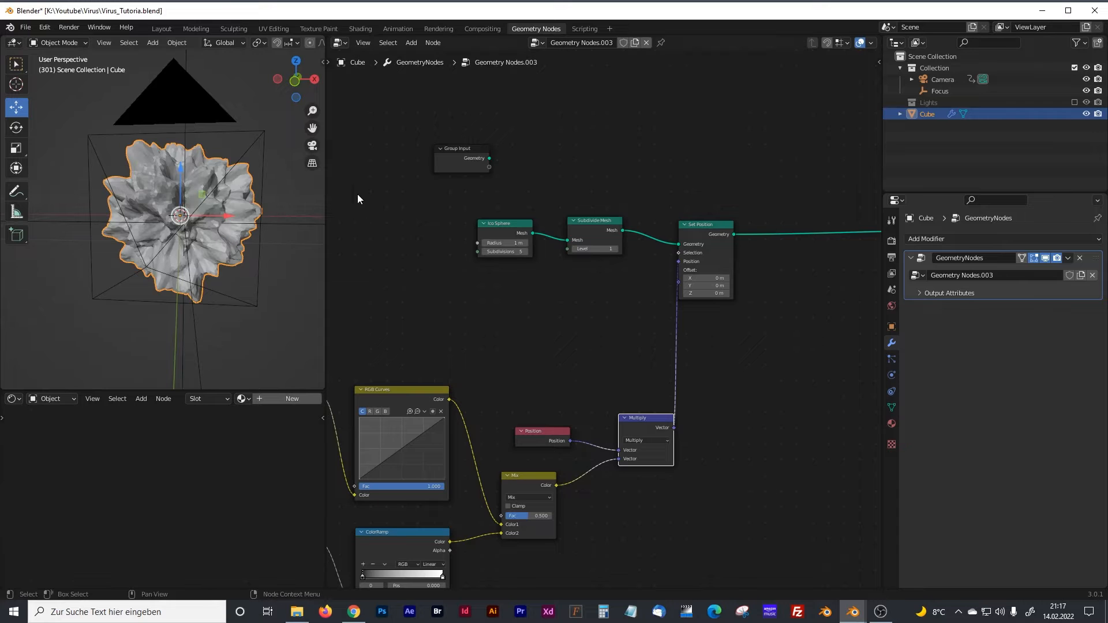
# Step: Bend the RGB Curves curve upward, with its added control point at X 0.31818, Y 0.87500
pyautogui.moveTo(326, 197); pyautogui.dragTo(369, 230)
pyautogui.moveTo(383, 271); pyautogui.dragTo(530, 279, button='middle')
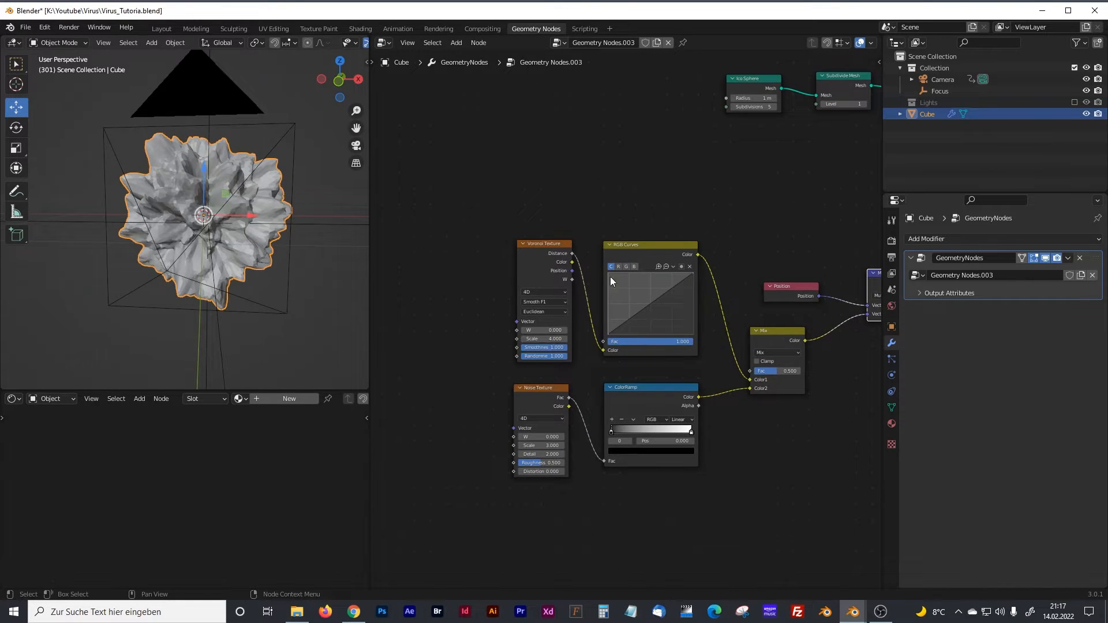
pyautogui.scroll(3, 625, 316)
pyautogui.moveTo(666, 293); pyautogui.dragTo(641, 284)
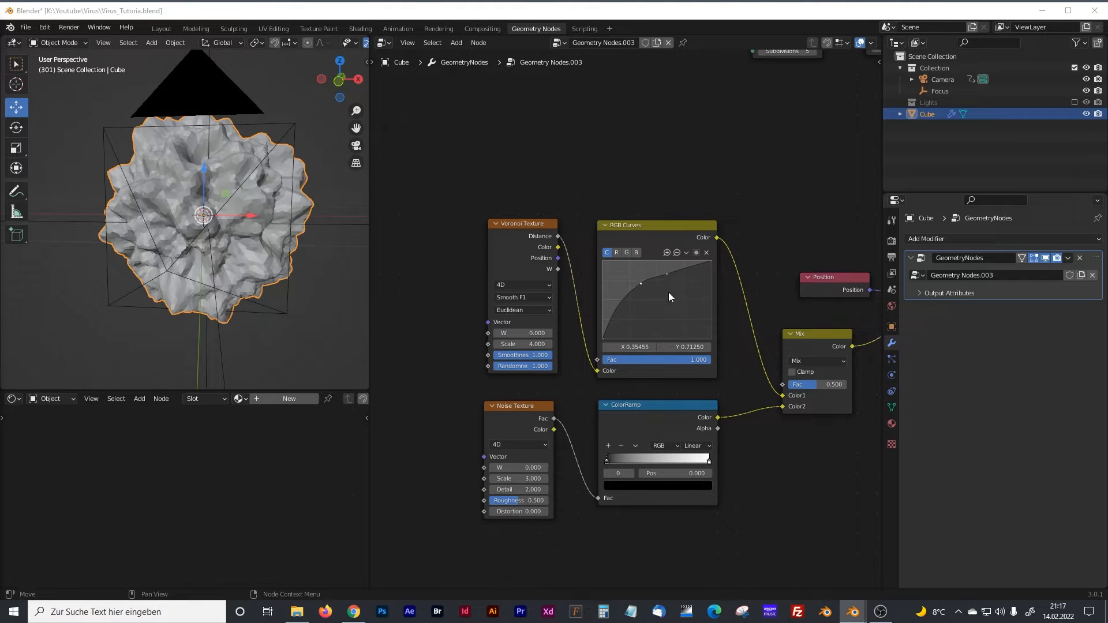
pyautogui.moveTo(645, 285)
pyautogui.mouseDown()
pyautogui.moveTo(639, 278)
pyautogui.moveTo(663, 263)
pyautogui.moveTo(631, 276)
pyautogui.mouseUp()
# Step: Set the Voronoi Texture's Scale to 1.7 and the Noise Texture's Scale to 2.1
pyautogui.moveTo(495, 349); pyautogui.dragTo(466, 349)
pyautogui.moveTo(519, 478); pyautogui.dragTo(508, 483)
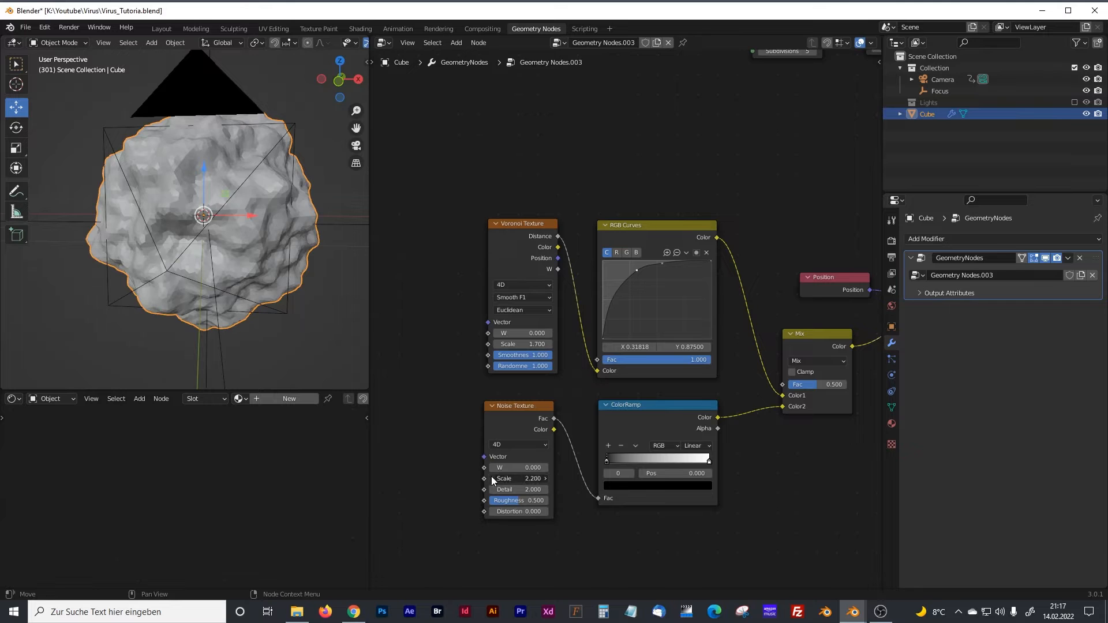
pyautogui.click(306, 206)
pyautogui.moveTo(284, 202); pyautogui.dragTo(242, 231, button='middle')
pyautogui.scroll(-1, 614, 164)
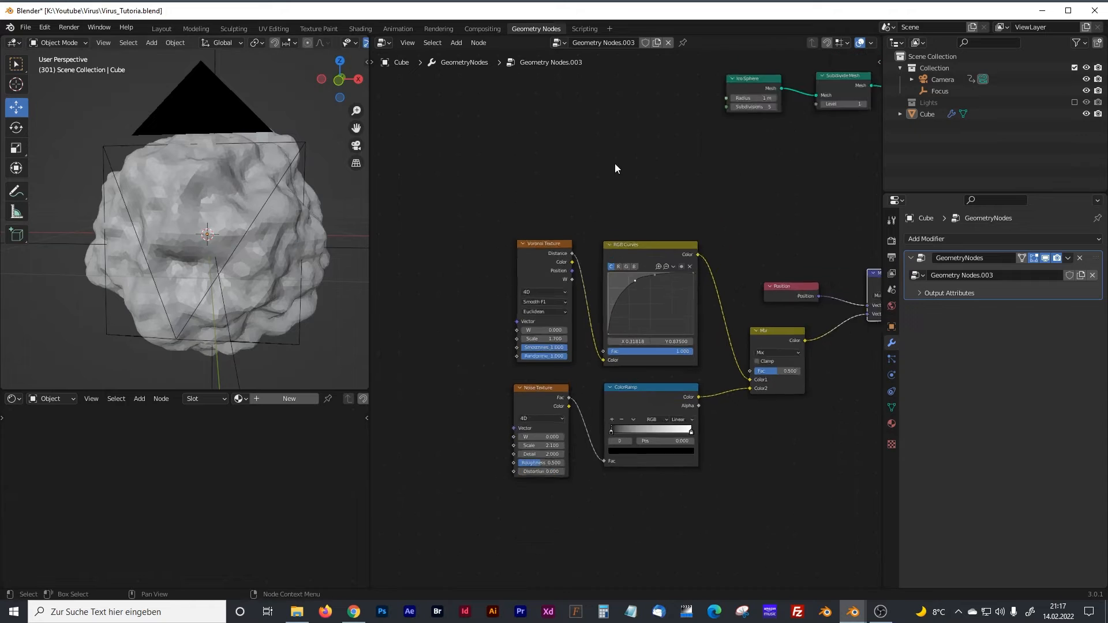
# Step: Add a Set Shade Smooth node between the Set Position and Group Output nodes
pyautogui.scroll(-3, 615, 164)
pyautogui.moveTo(615, 164); pyautogui.dragTo(502, 263, button='middle')
pyautogui.moveTo(697, 275); pyautogui.dragTo(472, 286, button='middle')
pyautogui.moveTo(712, 306); pyautogui.dragTo(666, 334, button='middle')
pyautogui.hotkey('shift', 'a')
pyautogui.write('set')
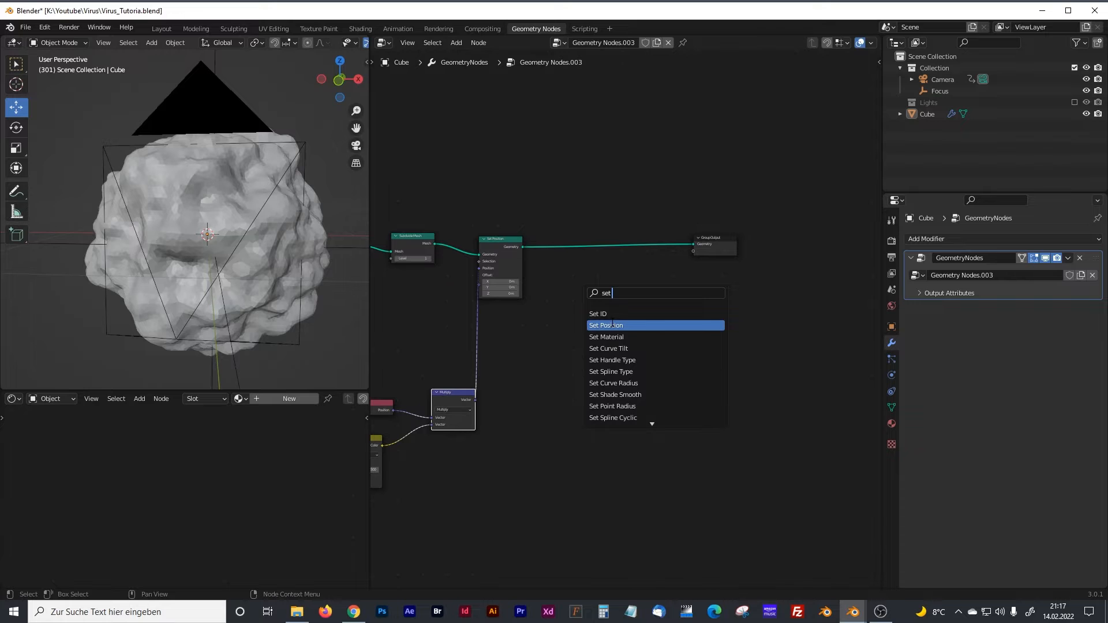
pyautogui.write(' smo')
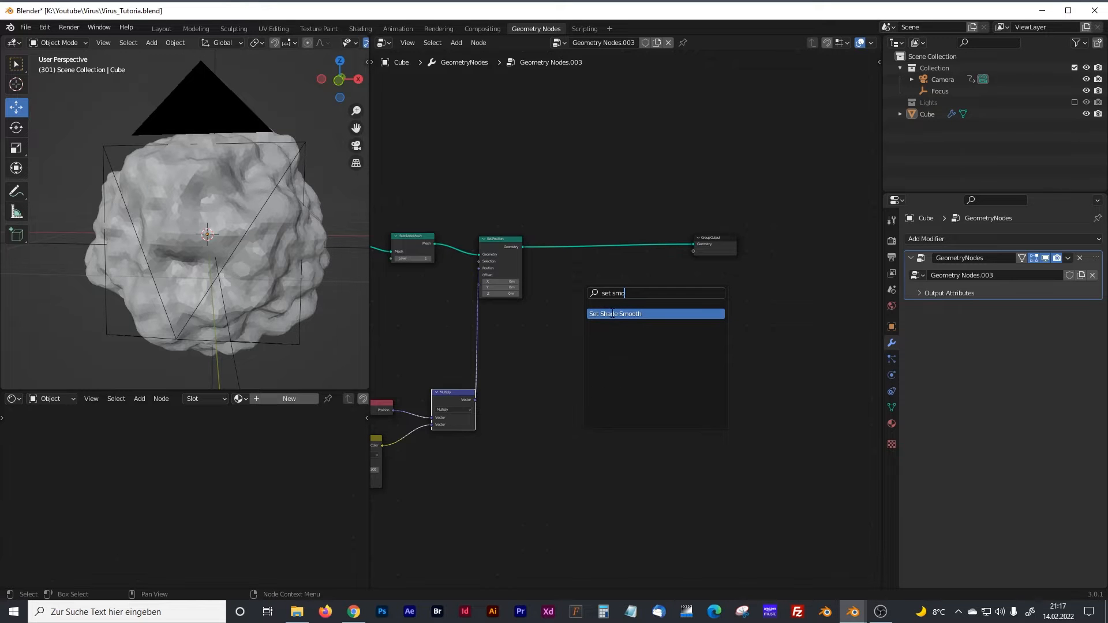
pyautogui.click(612, 314)
pyautogui.click(608, 247)
pyautogui.moveTo(258, 247)
pyautogui.mouseDown(button='middle')
pyautogui.moveTo(297, 283)
pyautogui.moveTo(266, 243)
pyautogui.mouseUp(button='middle')
# Step: Examine the texture nodes and the displacement chain through to the Group Output node
pyautogui.moveTo(505, 344); pyautogui.dragTo(711, 262, button='middle')
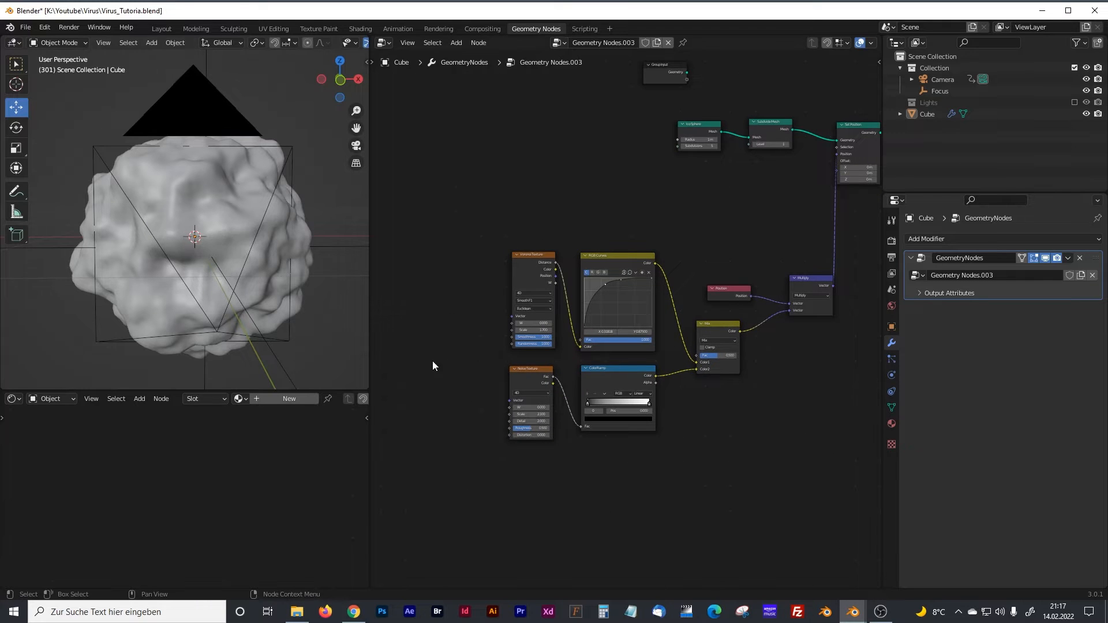
pyautogui.scroll(3, 511, 316)
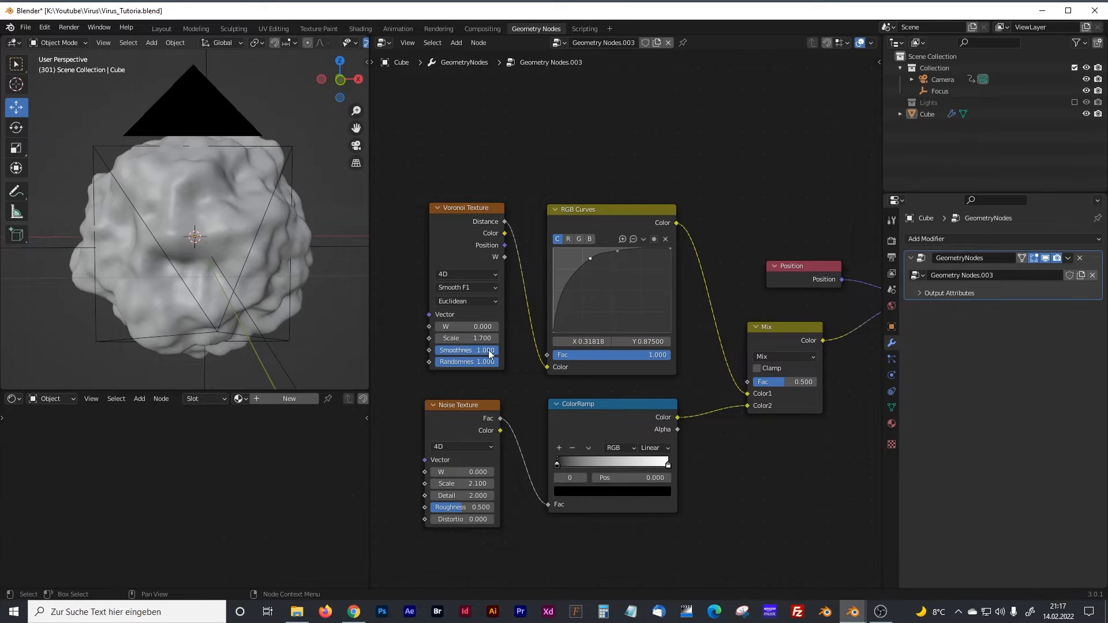
pyautogui.scroll(-3, 489, 350)
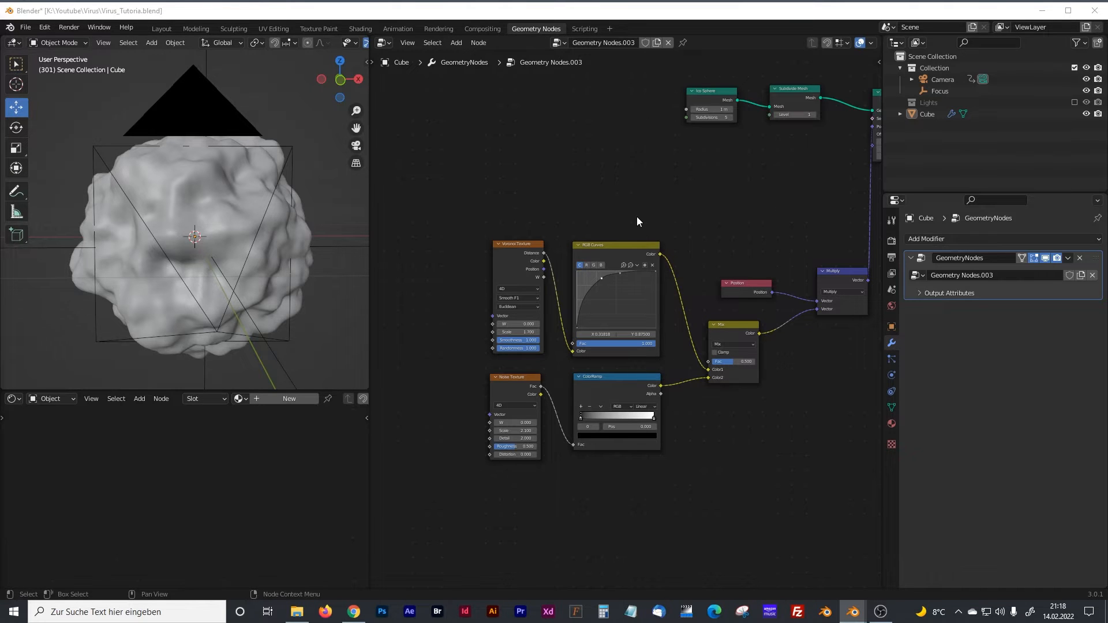
pyautogui.moveTo(767, 185); pyautogui.dragTo(635, 229, button='middle')
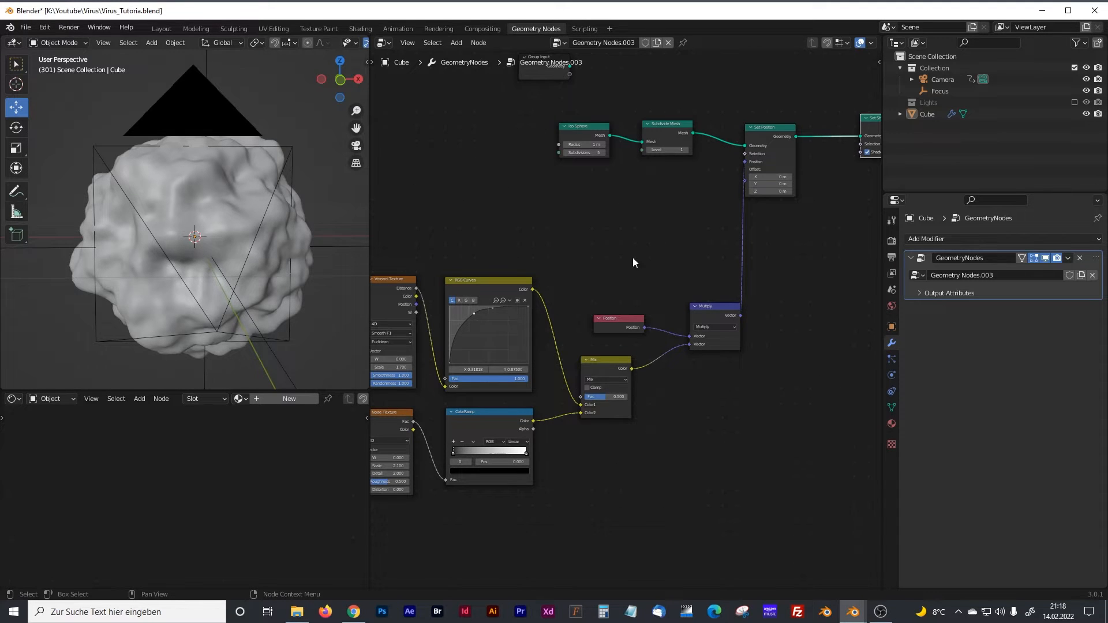
pyautogui.moveTo(705, 306); pyautogui.dragTo(698, 306)
pyautogui.keyDown('shift'); pyautogui.moveTo(731, 296); pyautogui.dragTo(662, 295, button='middle'); pyautogui.keyUp('shift')
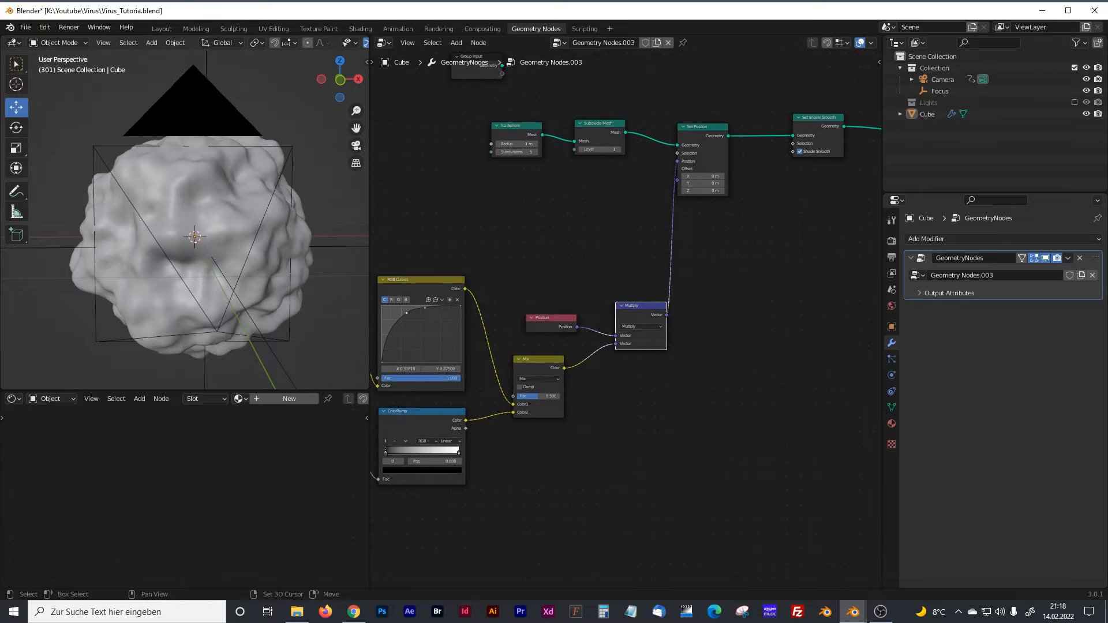
pyautogui.moveTo(751, 306); pyautogui.dragTo(625, 311, button='middle')
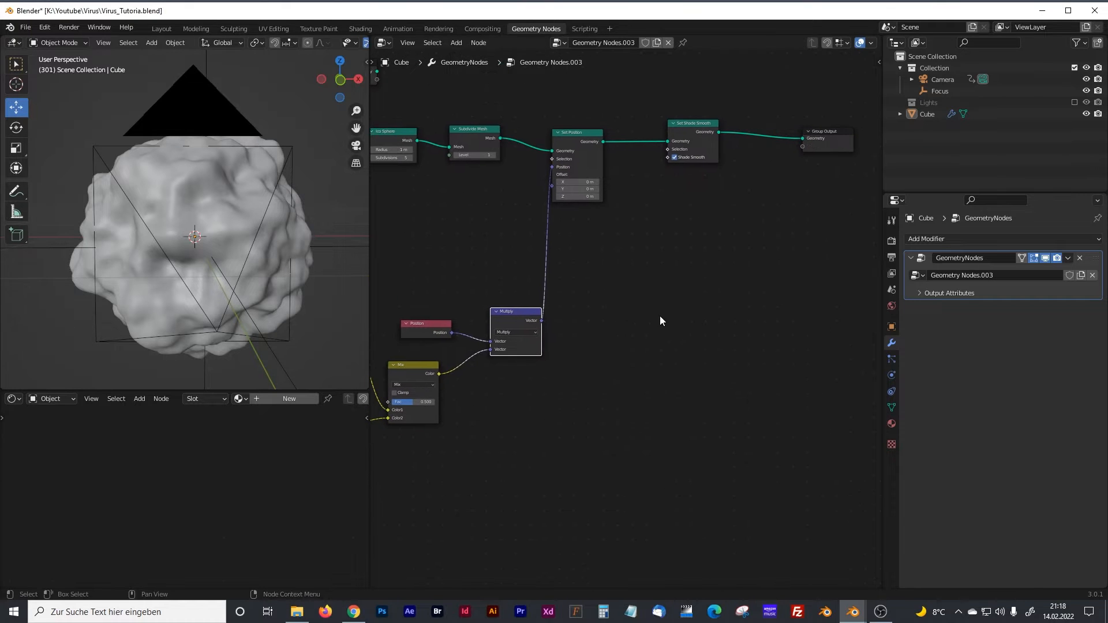
pyautogui.moveTo(411, 267); pyautogui.dragTo(657, 214, button='middle')
# Step: Join the texture, color, Position and Multiply nodes into one frame and move it slightly away from the Set Position node
pyautogui.scroll(-3, 657, 215)
pyautogui.moveTo(422, 235); pyautogui.dragTo(728, 424)
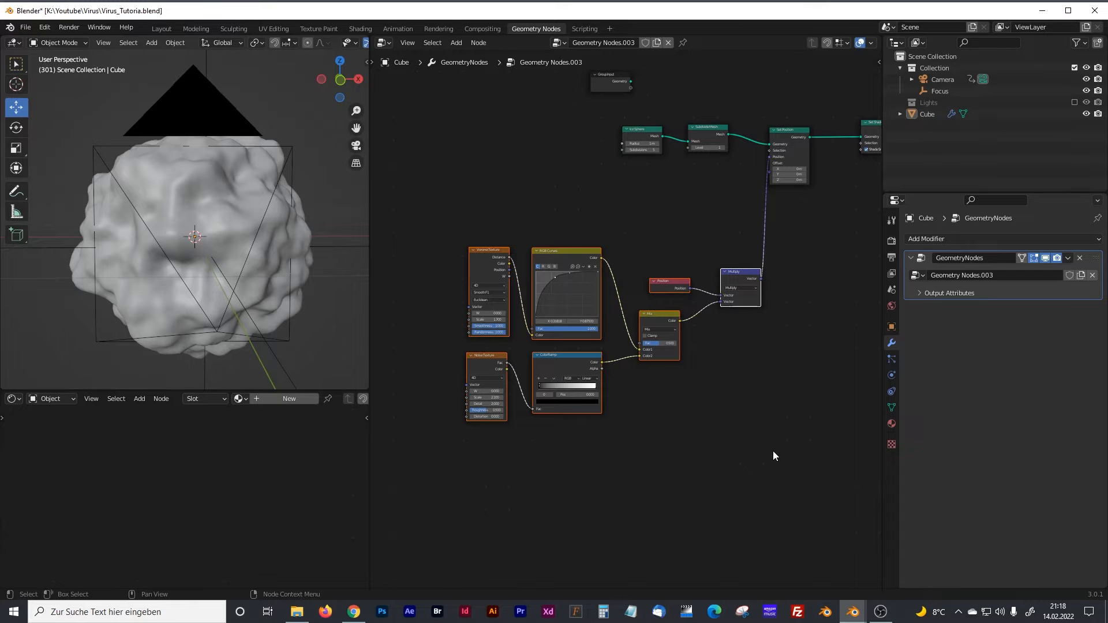
pyautogui.hotkey('ctrl', 'j')
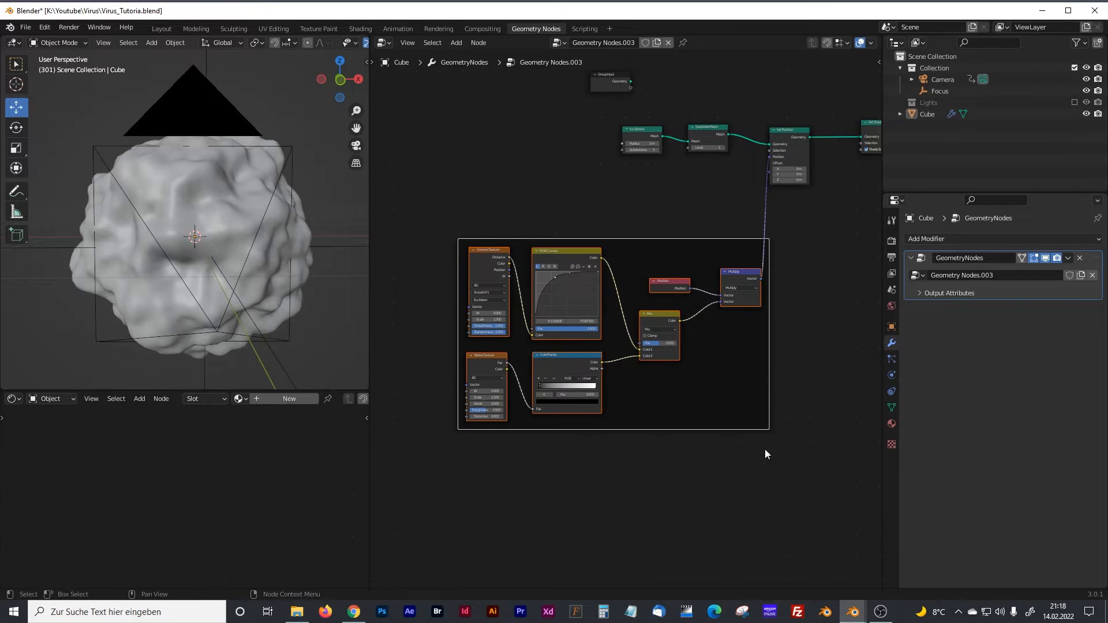
pyautogui.moveTo(724, 252); pyautogui.dragTo(688, 250)
# Step: Label the frame around the texture and displacement nodes Noise
pyautogui.click(879, 62)
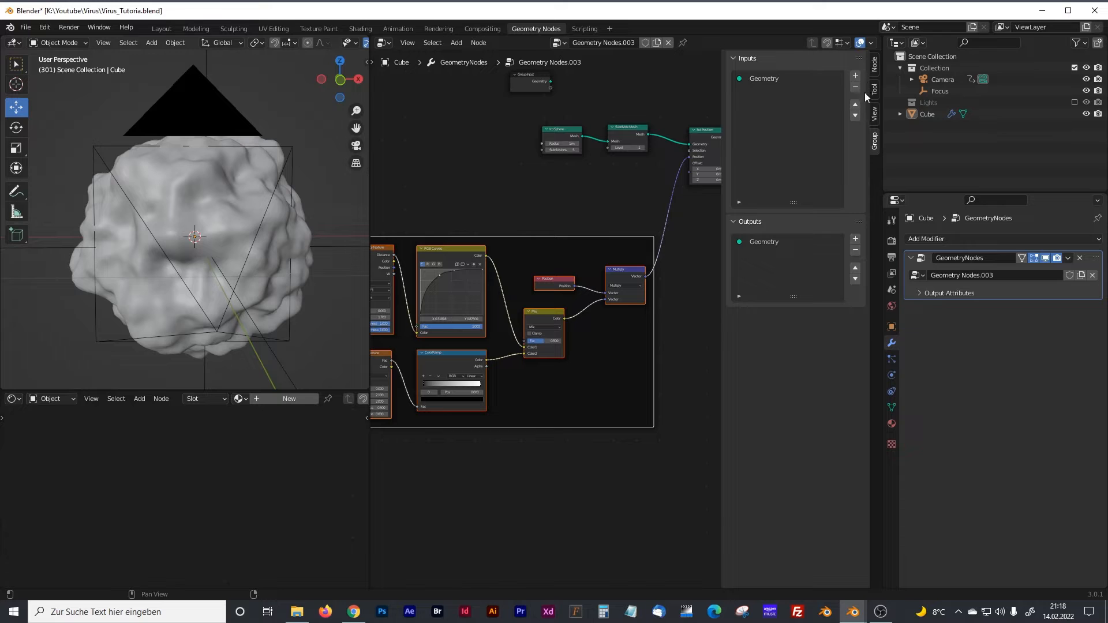
pyautogui.click(875, 115)
pyautogui.click(873, 68)
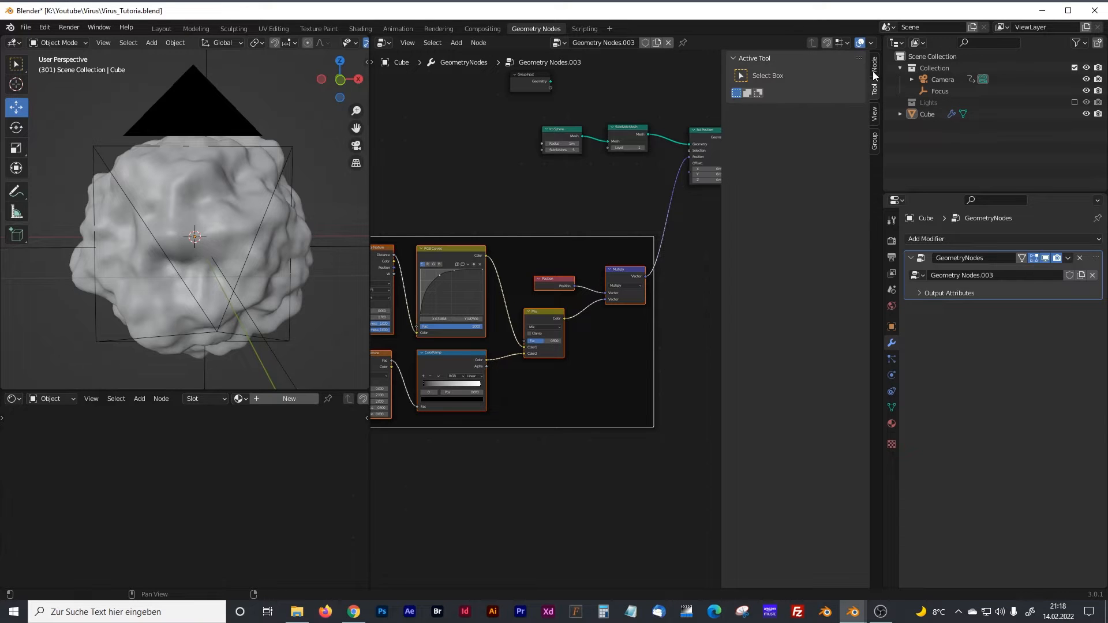
pyautogui.click(806, 90)
pyautogui.write('N')
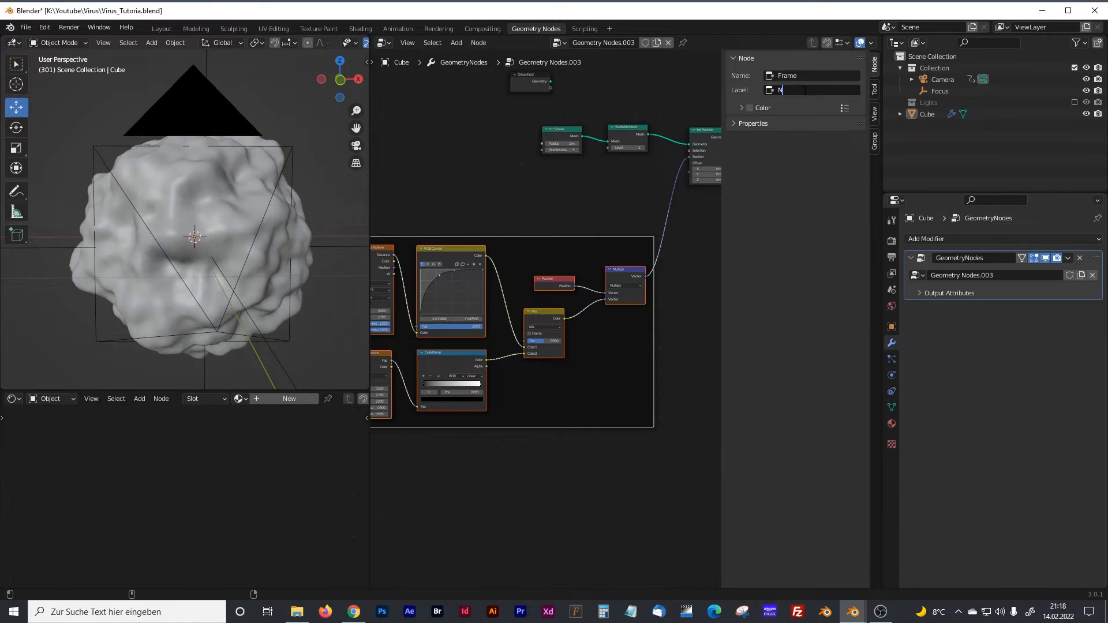
pyautogui.write('oise')
pyautogui.press('Return')
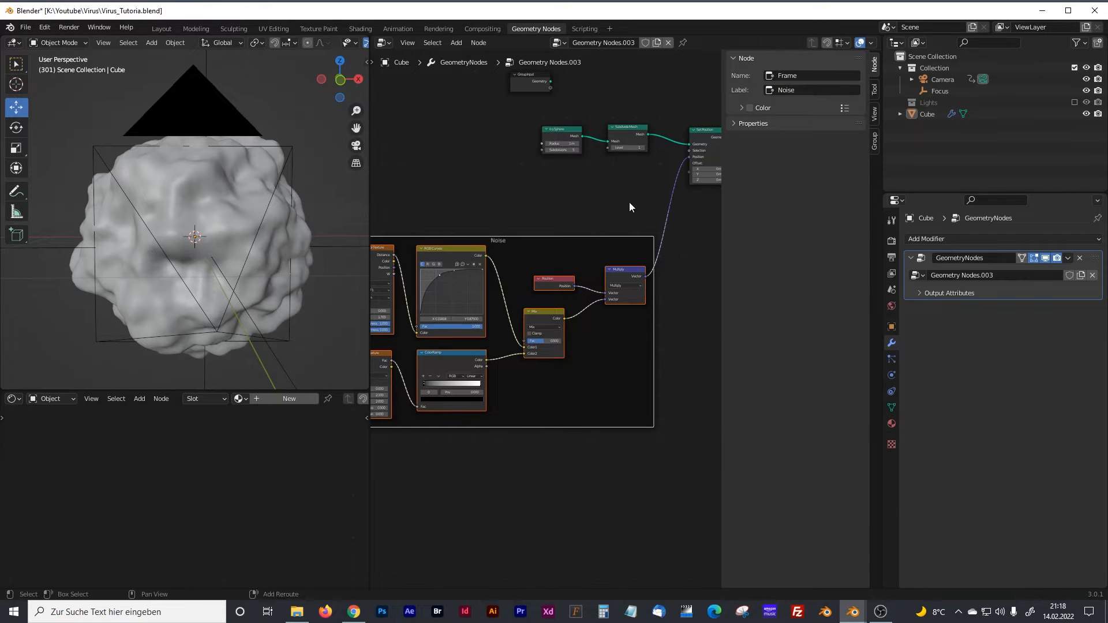
# Step: Widen the node editor at the viewport's expense and hide the node properties sidebar
pyautogui.moveTo(582, 206); pyautogui.dragTo(467, 240, button='middle')
pyautogui.moveTo(369, 247); pyautogui.dragTo(267, 246)
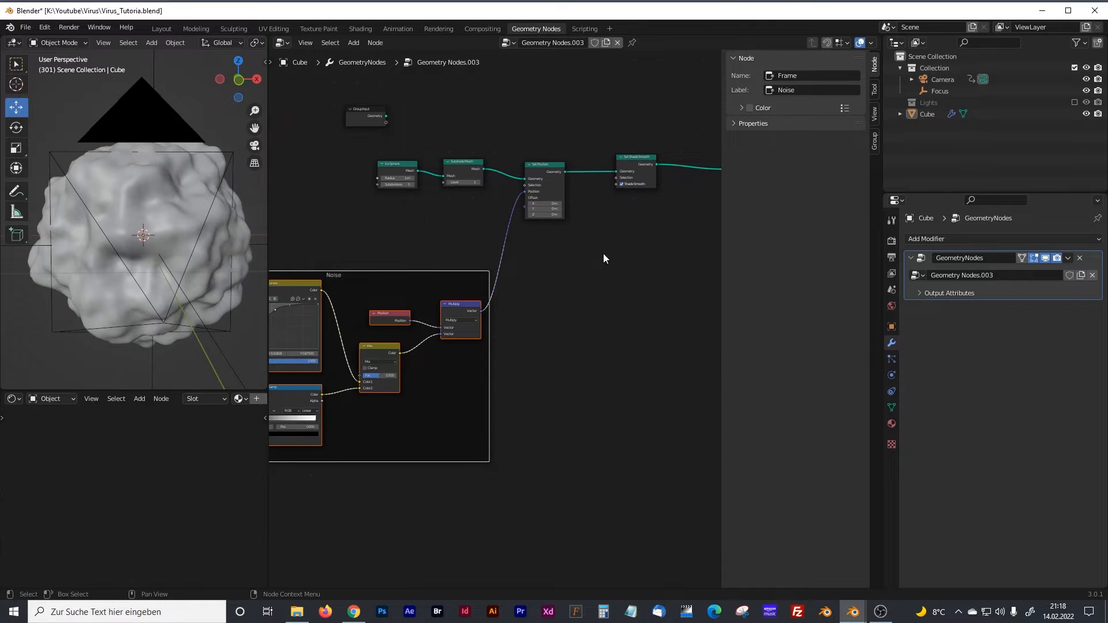
pyautogui.press('n')
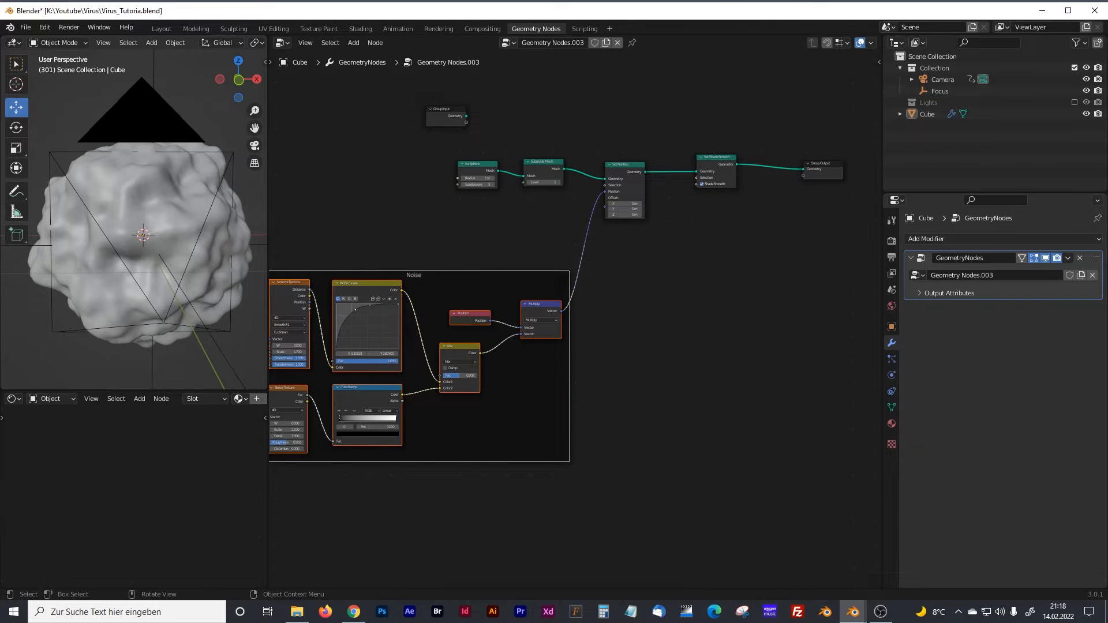
# Step: Add a Distribute Points on Faces node in the free space below the Set Position and Set Shade Smooth nodes
pyautogui.moveTo(656, 337); pyautogui.dragTo(590, 346, button='middle')
pyautogui.hotkey('shift', 'a')
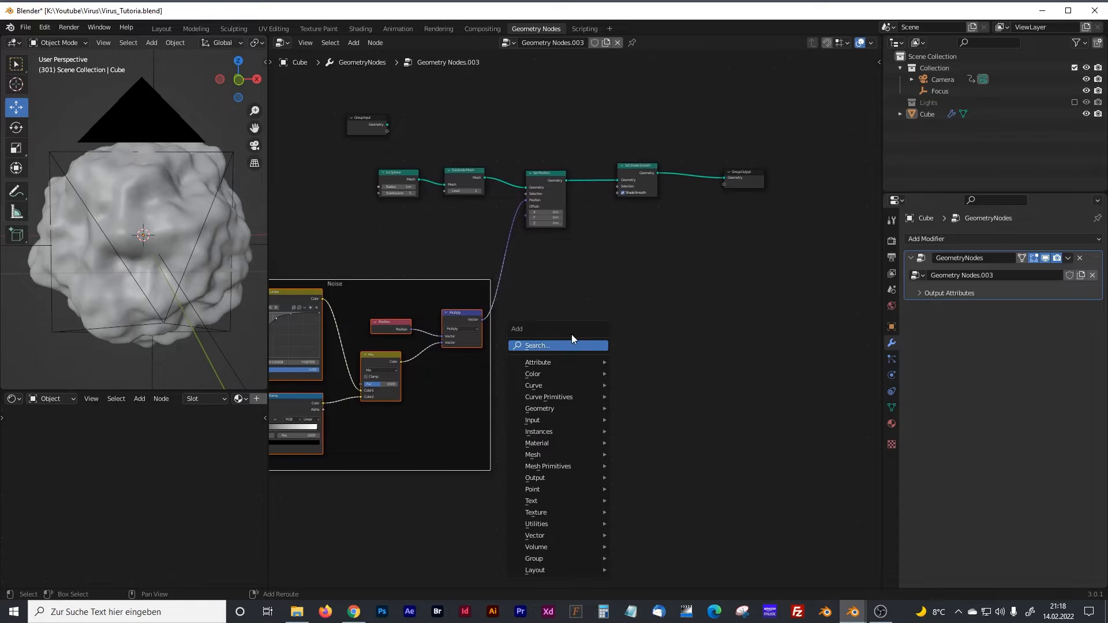
pyautogui.scroll(3, 620, 298)
pyautogui.moveTo(619, 289); pyautogui.dragTo(542, 315, button='middle')
pyautogui.hotkey('shift', 'a')
pyautogui.click(513, 321)
pyautogui.write('distru')
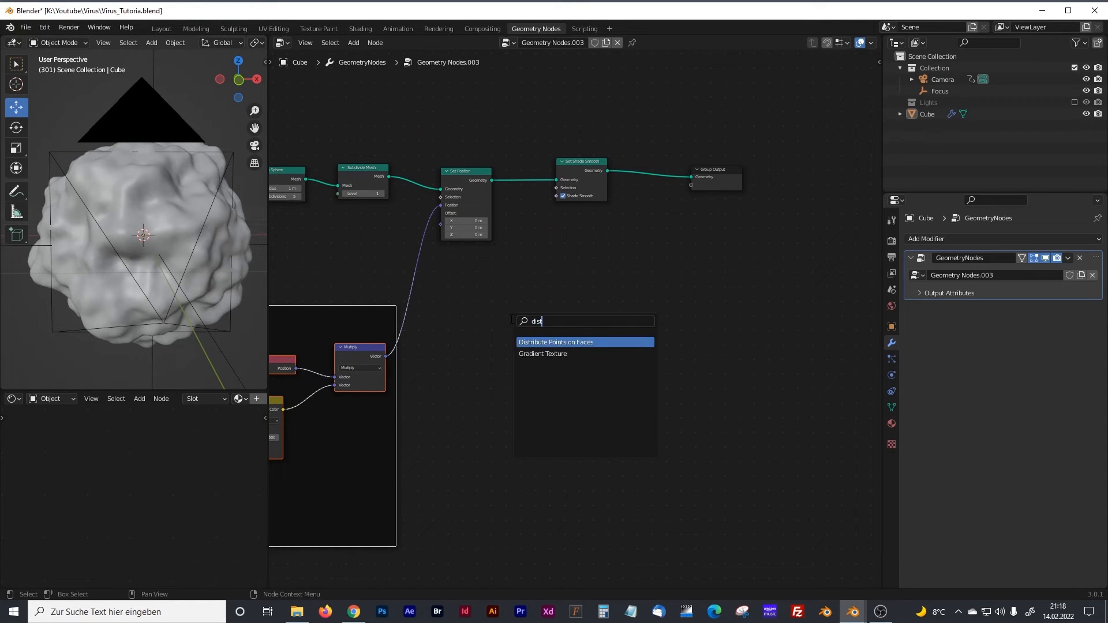
pyautogui.click(559, 342)
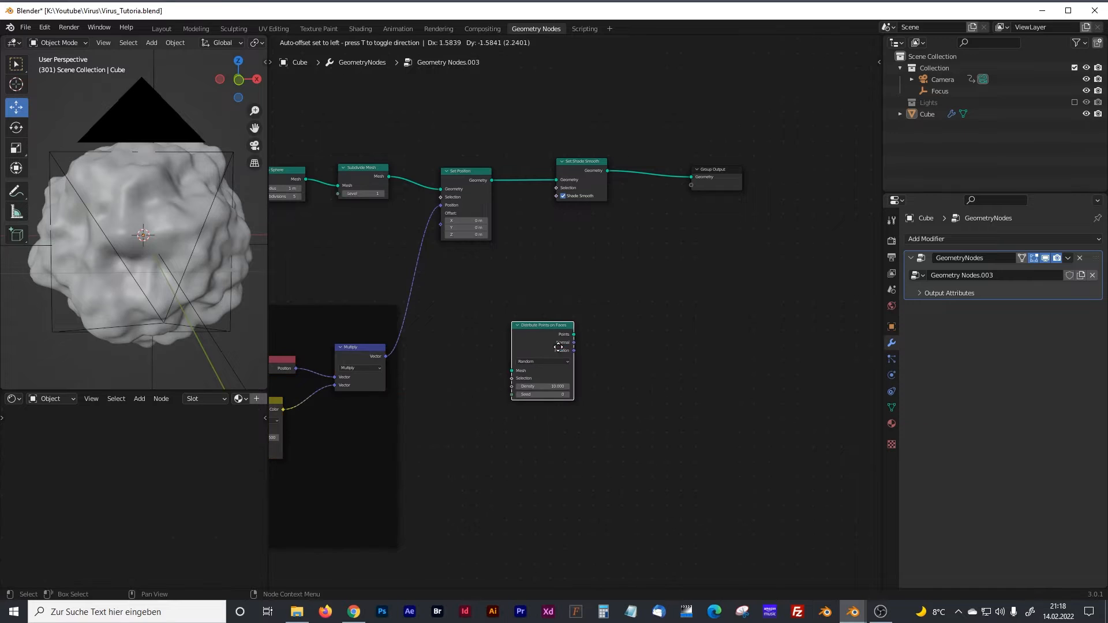
pyautogui.click(566, 352)
# Step: Add an Instance on Points node beside the Distribute Points on Faces node
pyautogui.scroll(2, 571, 361)
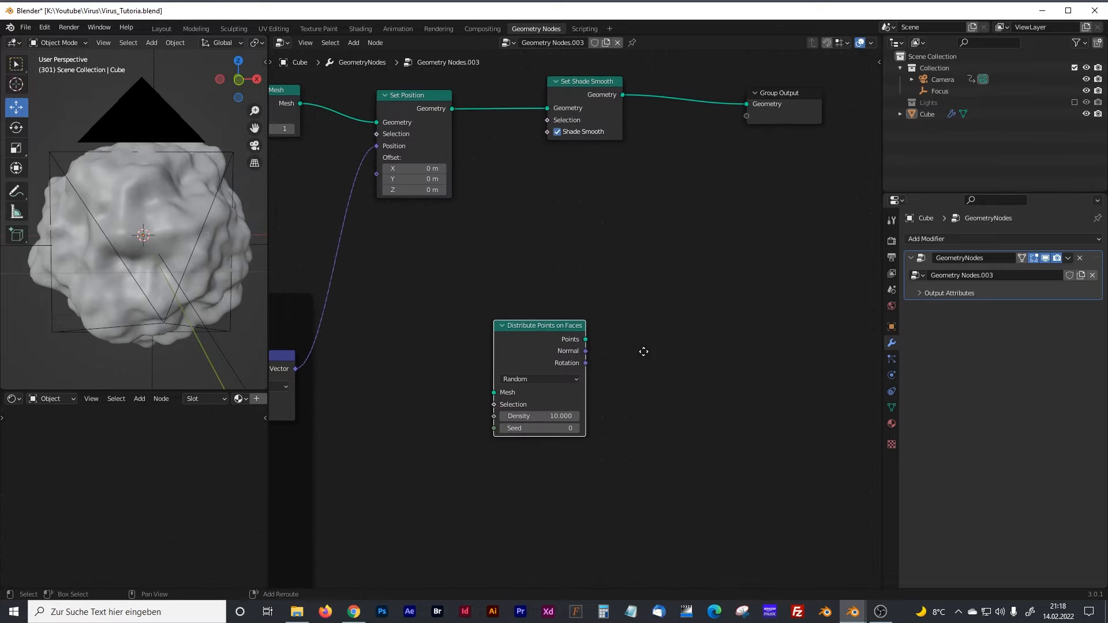
pyautogui.scroll(1, 580, 368)
pyautogui.hotkey('shift', 'a')
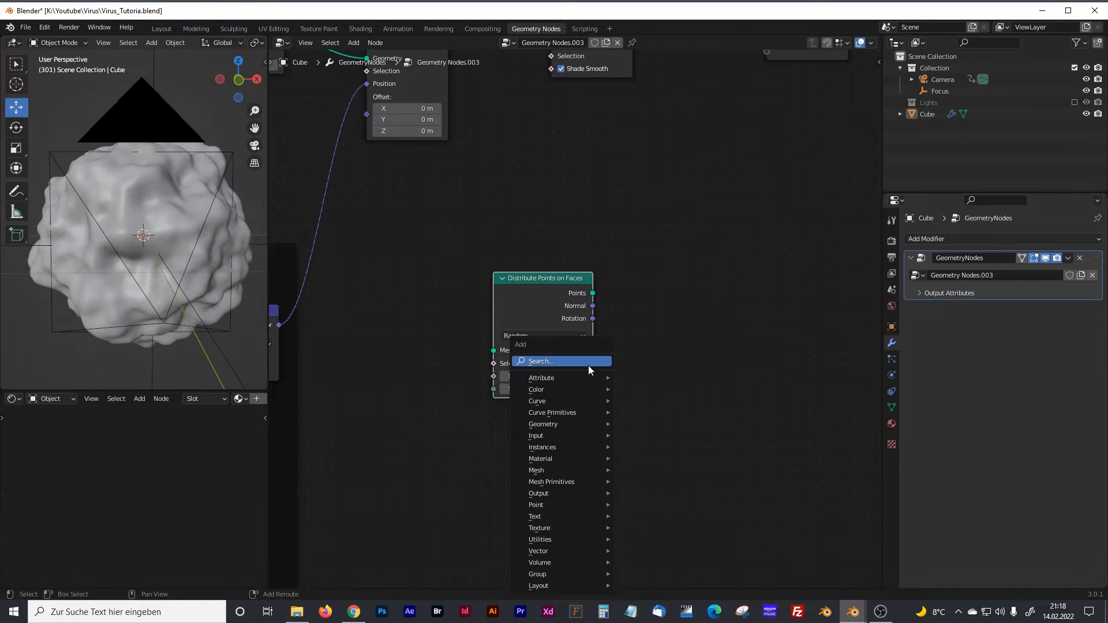
pyautogui.click(588, 363)
pyautogui.press('Escape')
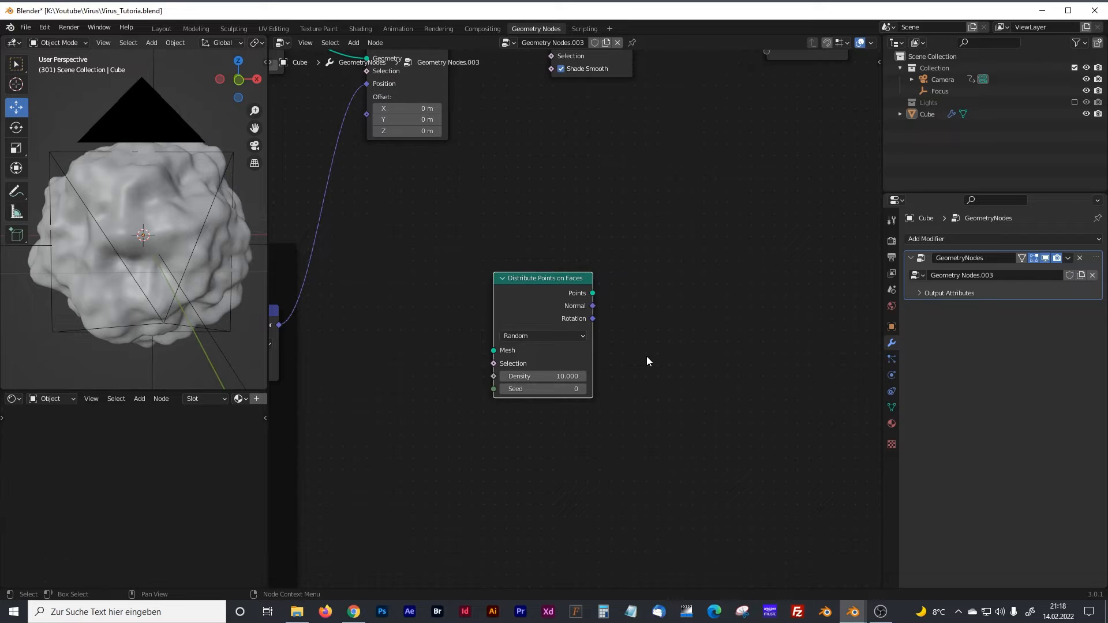
pyautogui.hotkey('shift', 'a')
pyautogui.click(643, 350)
pyautogui.write('insta')
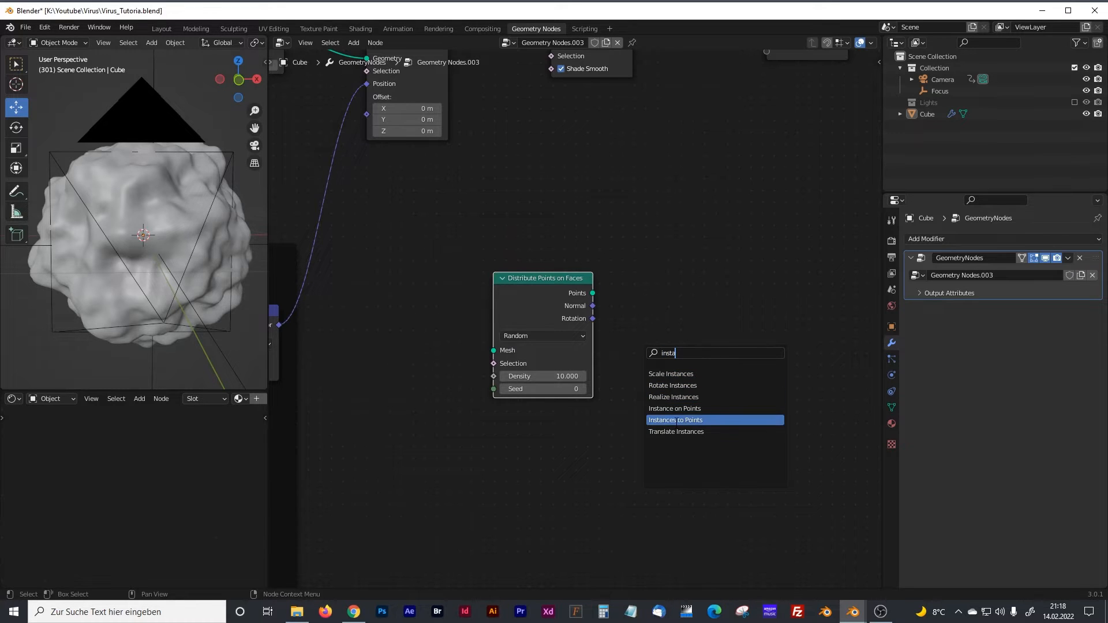
pyautogui.press('Return')
# Step: Add a second Ico Sphere node below the Distribute Points on Faces node
pyautogui.moveTo(583, 453); pyautogui.dragTo(565, 415, button='middle')
pyautogui.hotkey('shift', 'a')
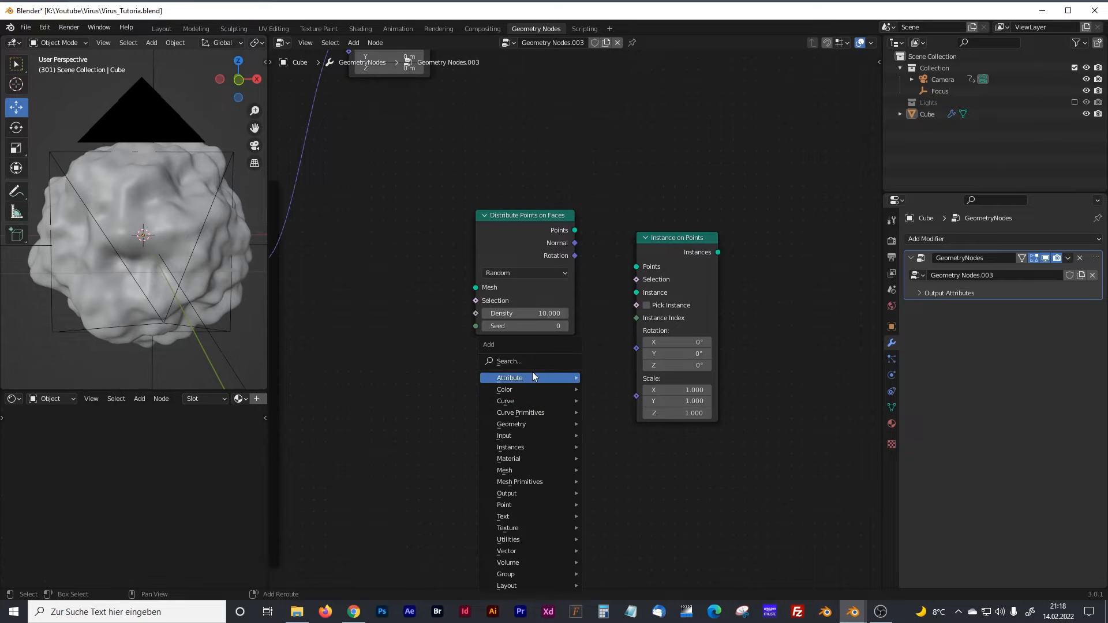
pyautogui.click(525, 362)
pyautogui.write('ico')
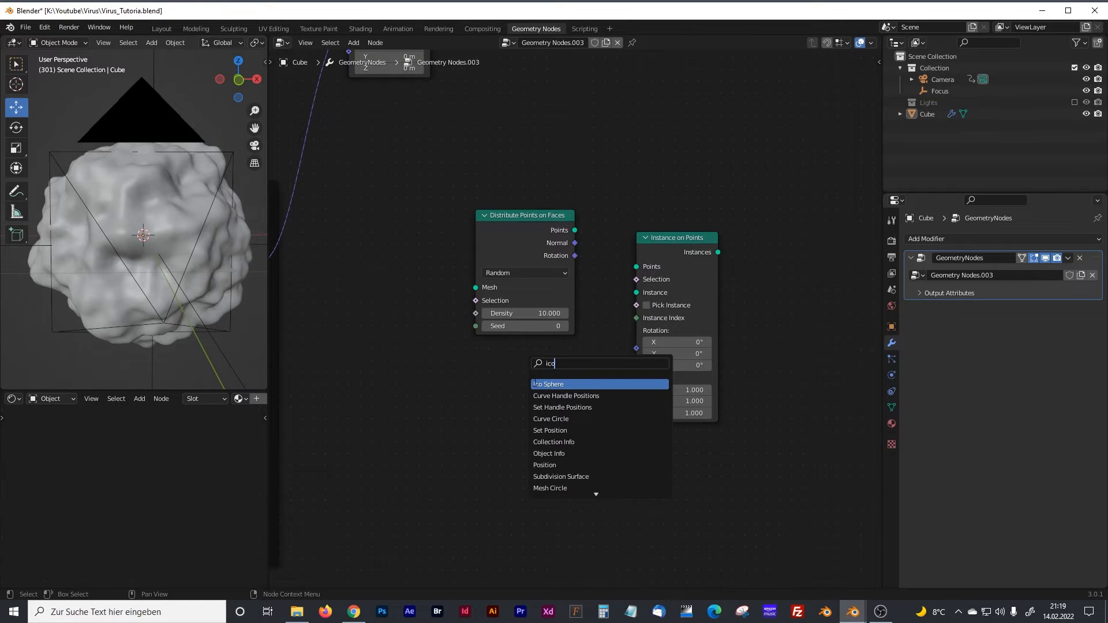
pyautogui.click(547, 385)
pyautogui.click(469, 398)
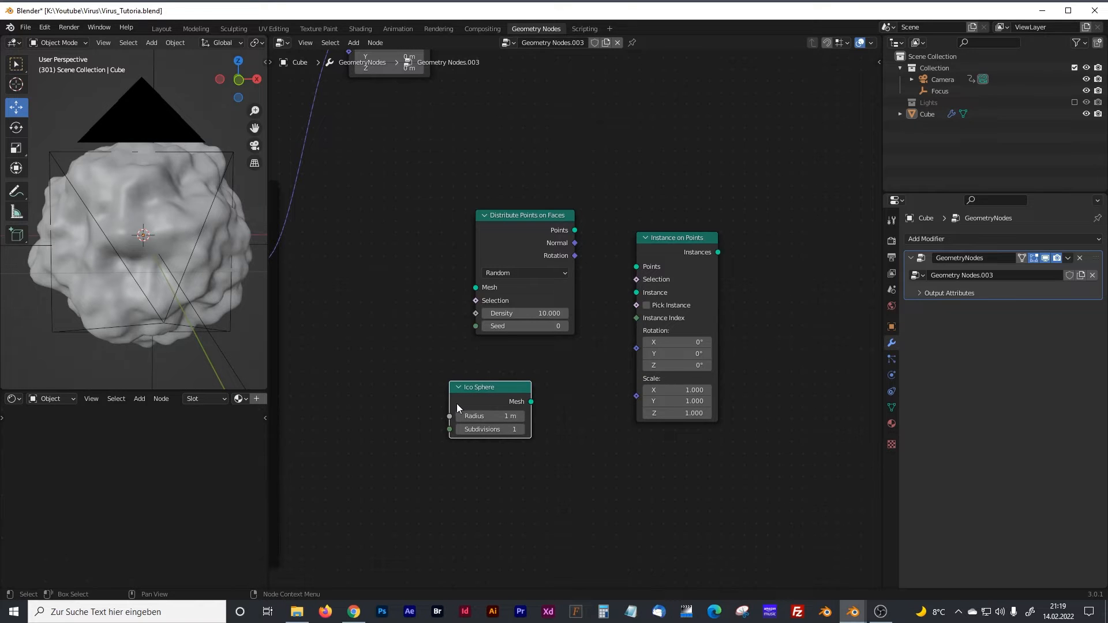
# Step: Set the new Ico Sphere's Radius to 0.01 m and its Subdivisions to 2
pyautogui.click(500, 416)
pyautogui.write('0.01')
pyautogui.press('Return')
pyautogui.click(521, 429)
# Step: Link Set Position's Geometry to Distribute Points on Faces' Mesh, its Points to Instance on Points, and the small Ico Sphere's Mesh to the Instance input
pyautogui.click(671, 237)
pyautogui.moveTo(482, 155); pyautogui.dragTo(566, 343, button='middle')
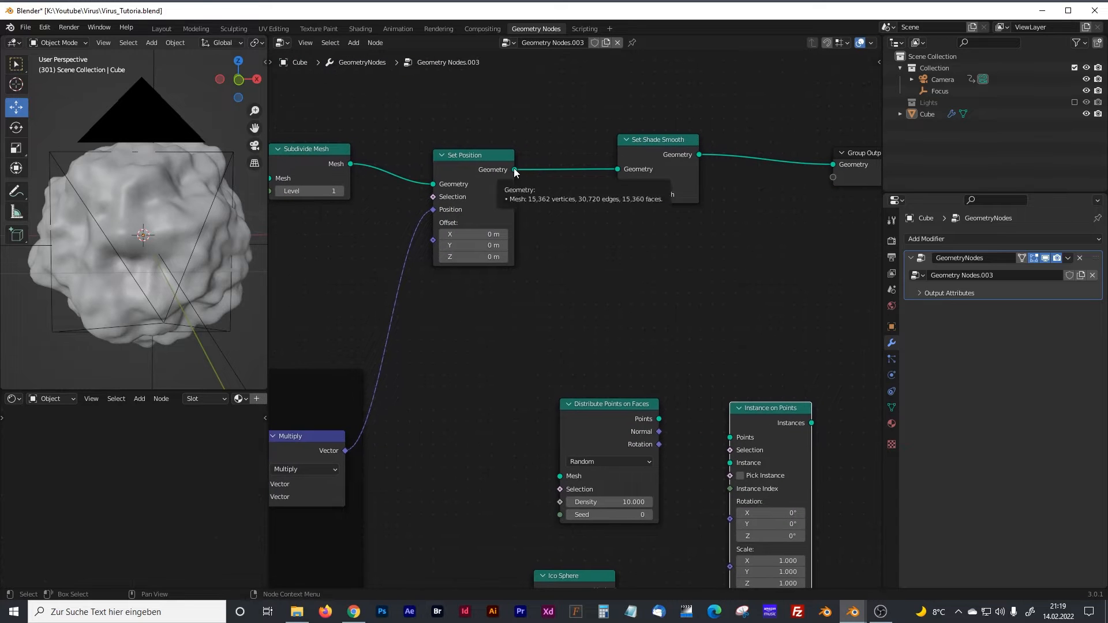
pyautogui.moveTo(514, 169); pyautogui.dragTo(560, 476)
pyautogui.moveTo(659, 419); pyautogui.dragTo(729, 438)
pyautogui.moveTo(698, 468); pyautogui.dragTo(628, 345, button='middle')
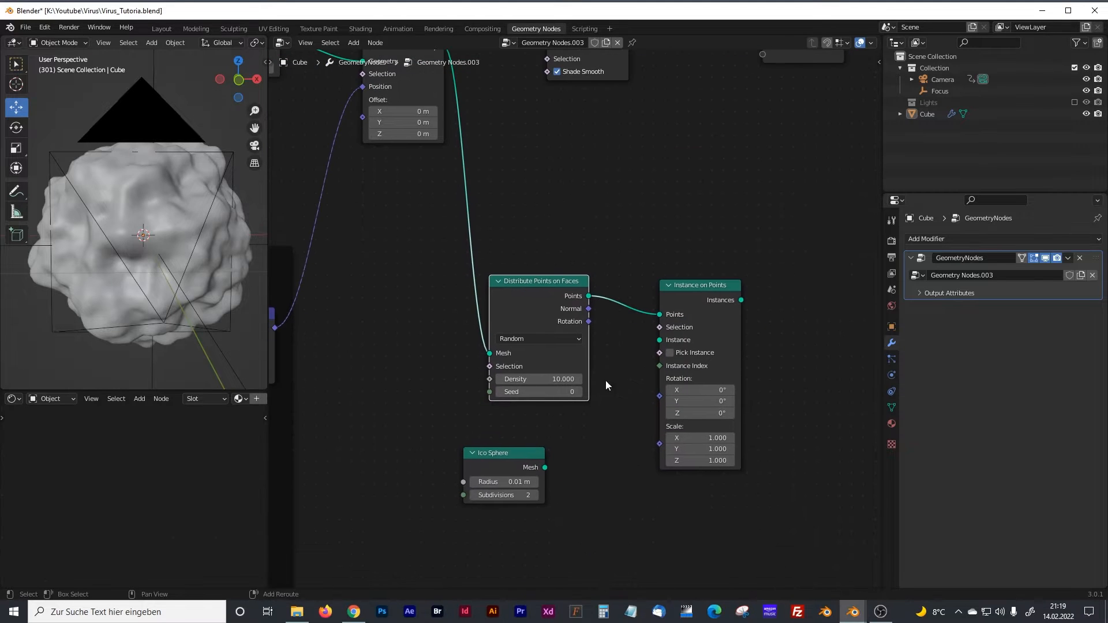
pyautogui.moveTo(526, 458); pyautogui.dragTo(660, 340)
# Step: Move the Group Output node farther out and insert a Join Geometry node between it and the Set Shade Smooth node
pyautogui.scroll(-3, 577, 287)
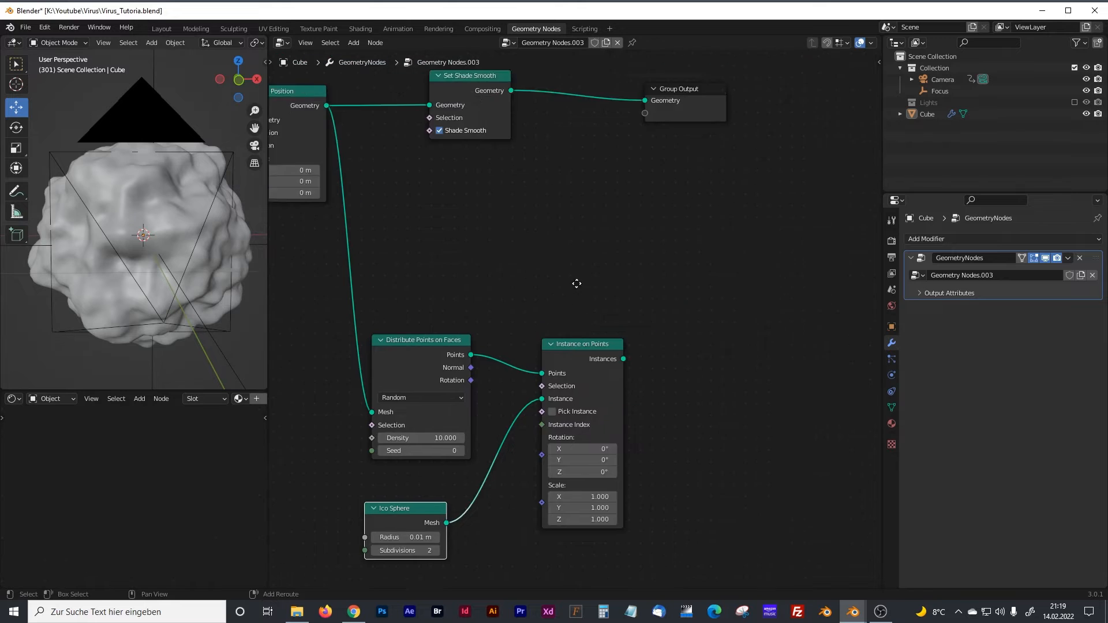
pyautogui.moveTo(619, 166); pyautogui.dragTo(840, 172)
pyautogui.hotkey('shift', 'a')
pyautogui.click(672, 226)
pyautogui.write('join')
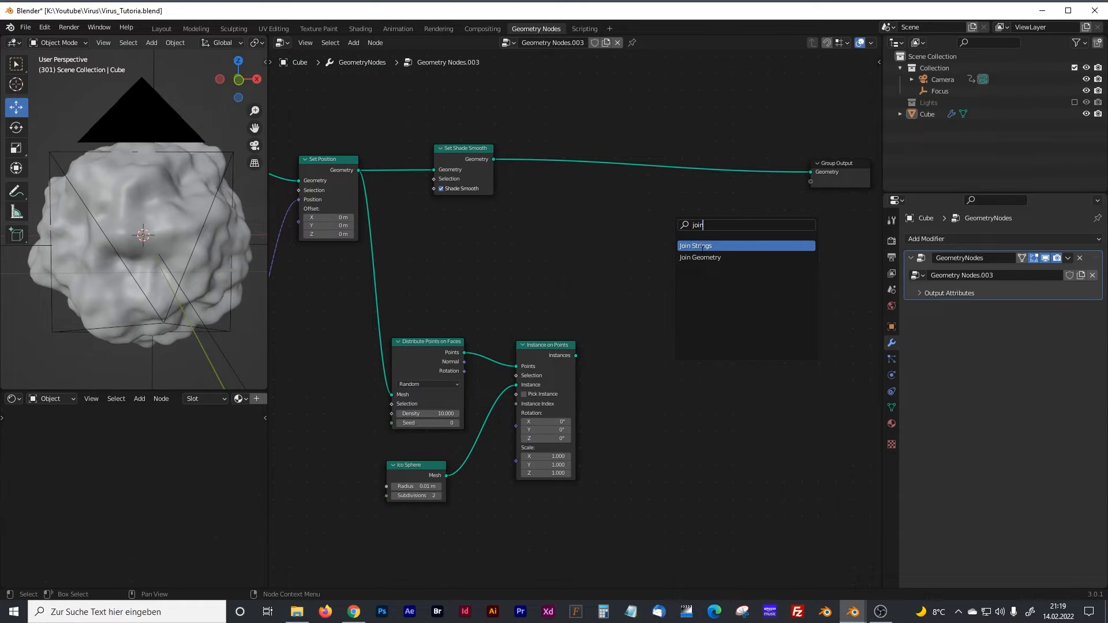
pyautogui.press('Down')
pyautogui.press('Return')
pyautogui.click(745, 175)
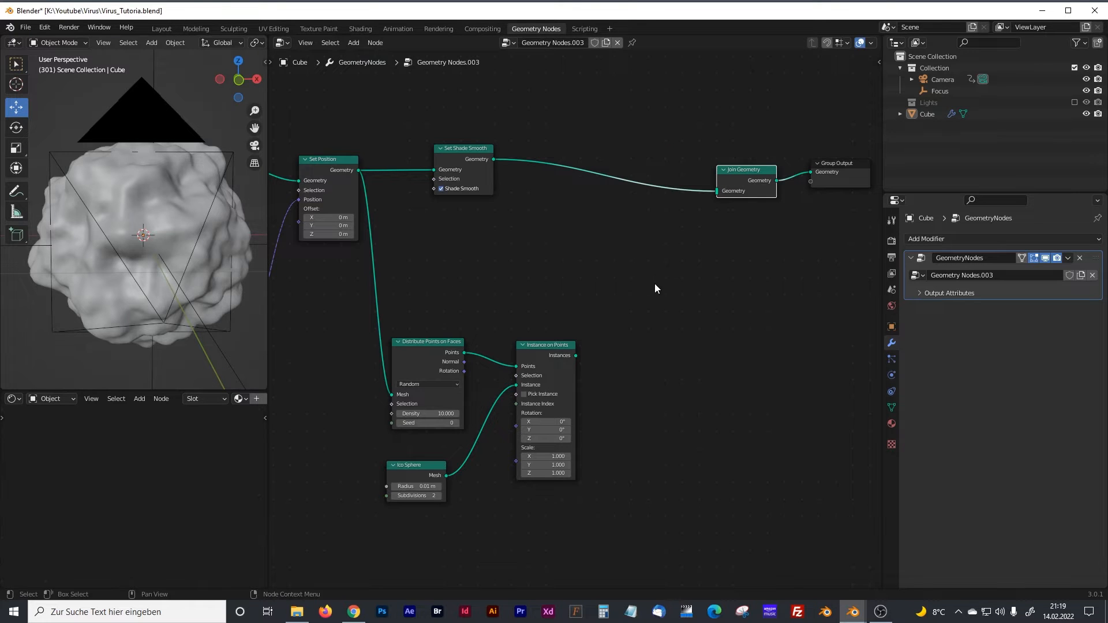
# Step: Link Instance on Points' Instances to Join Geometry and raise the Distribute Points on Faces Density to 48.6
pyautogui.moveTo(576, 355); pyautogui.dragTo(602, 353)
pyautogui.moveTo(674, 239); pyautogui.dragTo(715, 193)
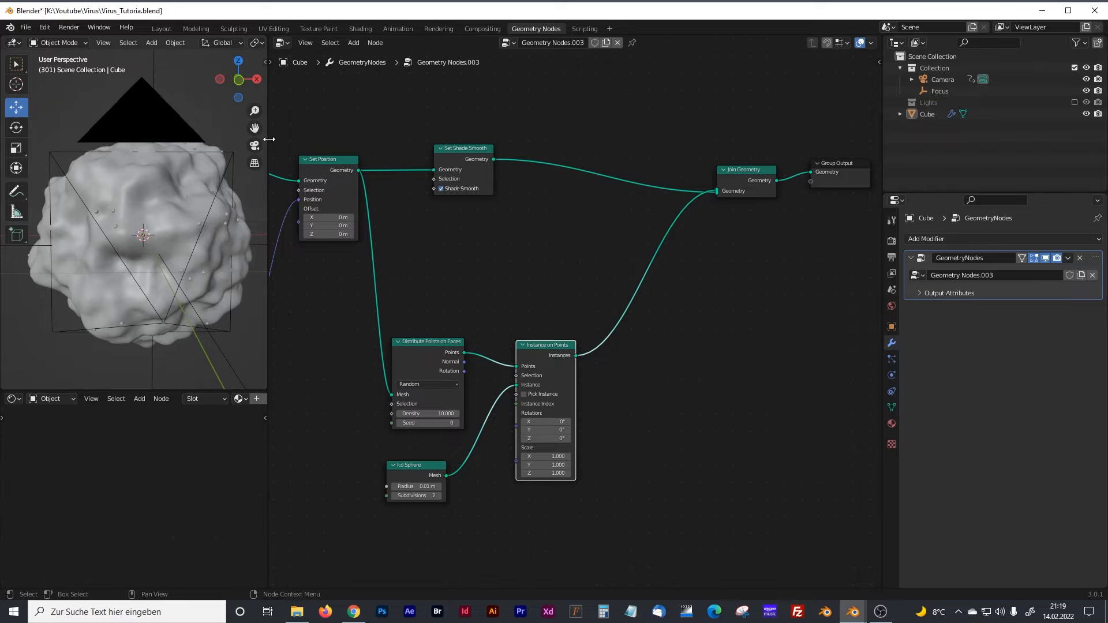
pyautogui.moveTo(269, 138); pyautogui.dragTo(333, 138)
pyautogui.moveTo(232, 235); pyautogui.dragTo(260, 243, button='middle')
pyautogui.moveTo(468, 313); pyautogui.dragTo(537, 306, button='middle')
pyautogui.moveTo(137, 247); pyautogui.dragTo(231, 249, button='middle')
pyautogui.scroll(1, 506, 360)
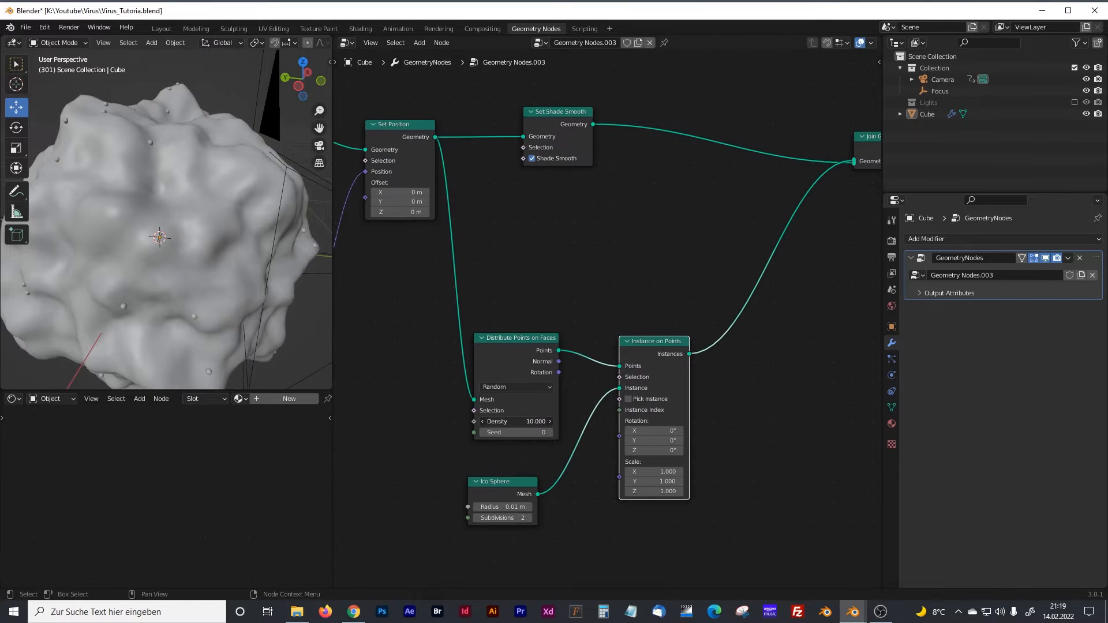
pyautogui.moveTo(514, 421); pyautogui.dragTo(506, 421)
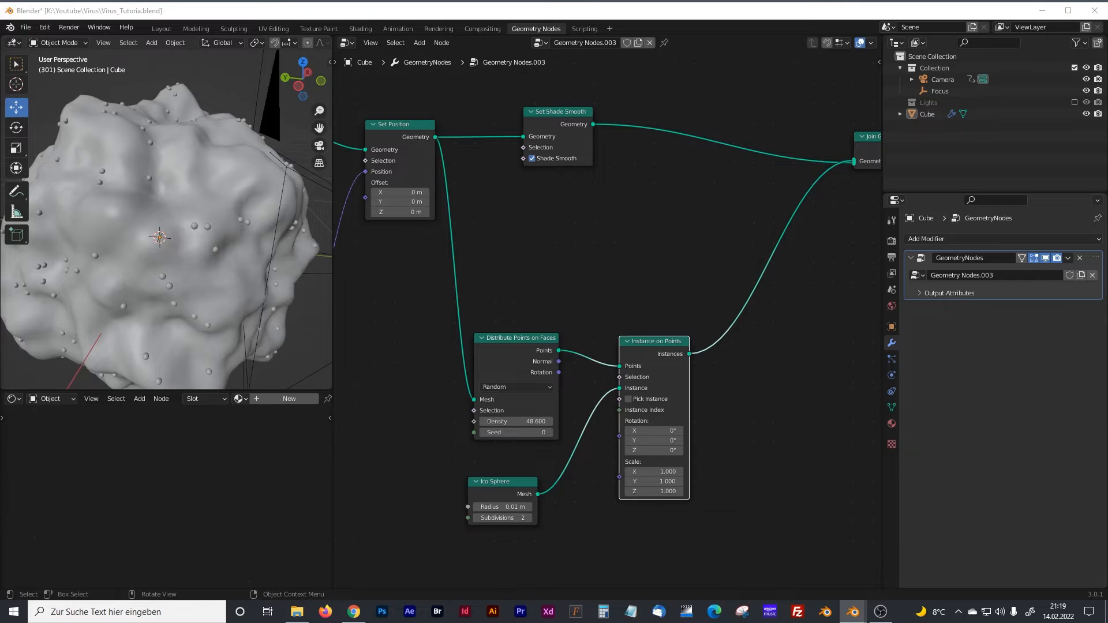
# Step: Add a Random Value node below the small Ico Sphere and link its Value to Instance on Points' Scale
pyautogui.moveTo(557, 506); pyautogui.dragTo(530, 388, button='middle')
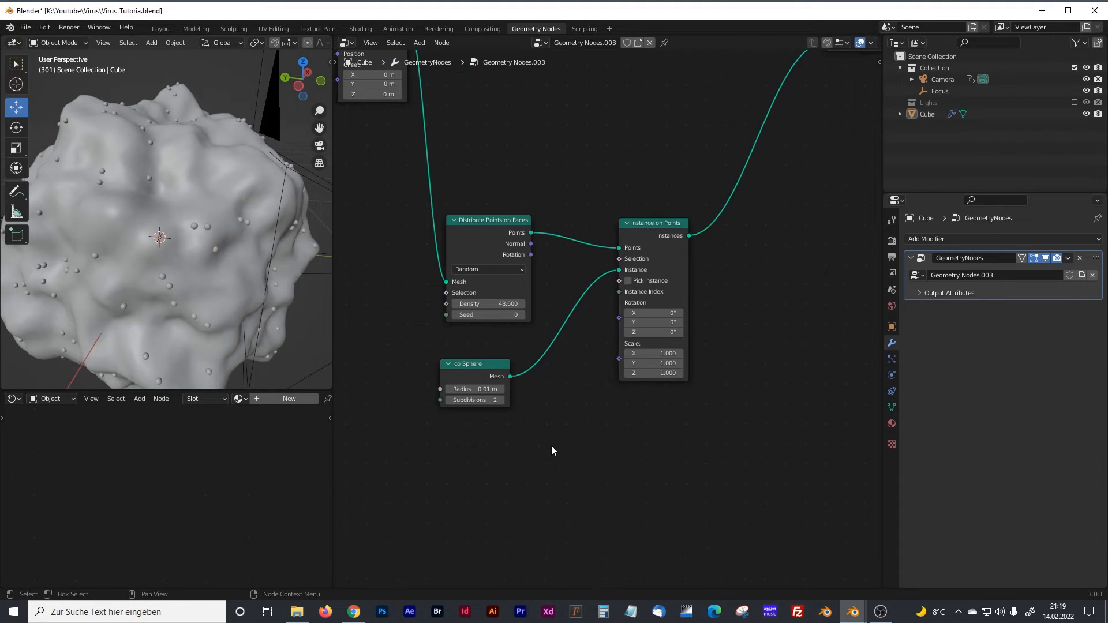
pyautogui.hotkey('shift', 'a')
pyautogui.click(506, 365)
pyautogui.write('randf')
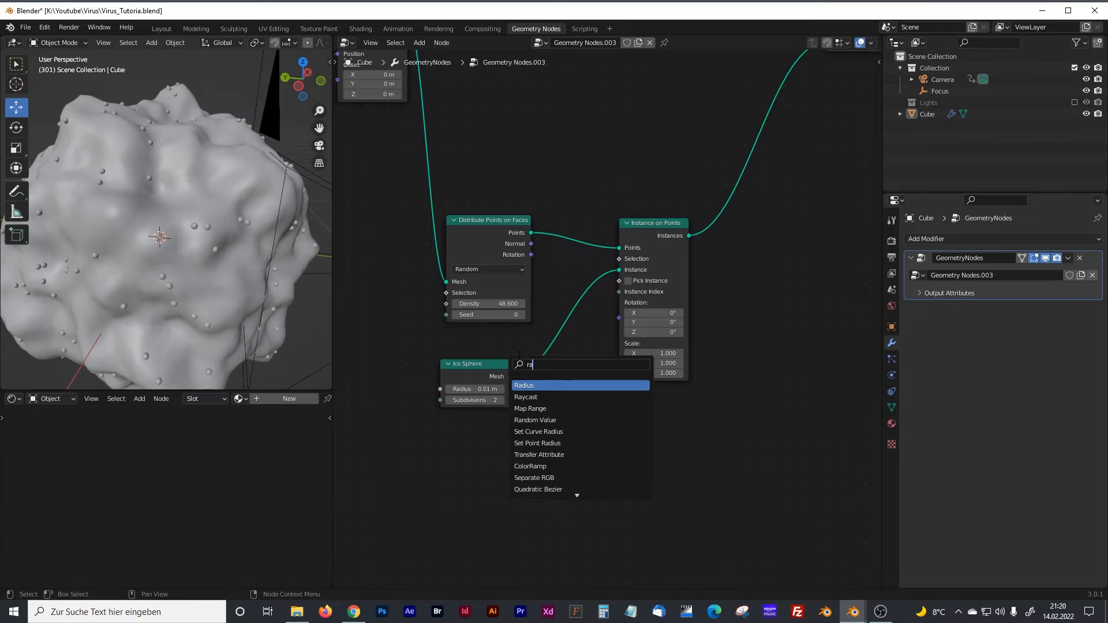
pyautogui.press('Down')
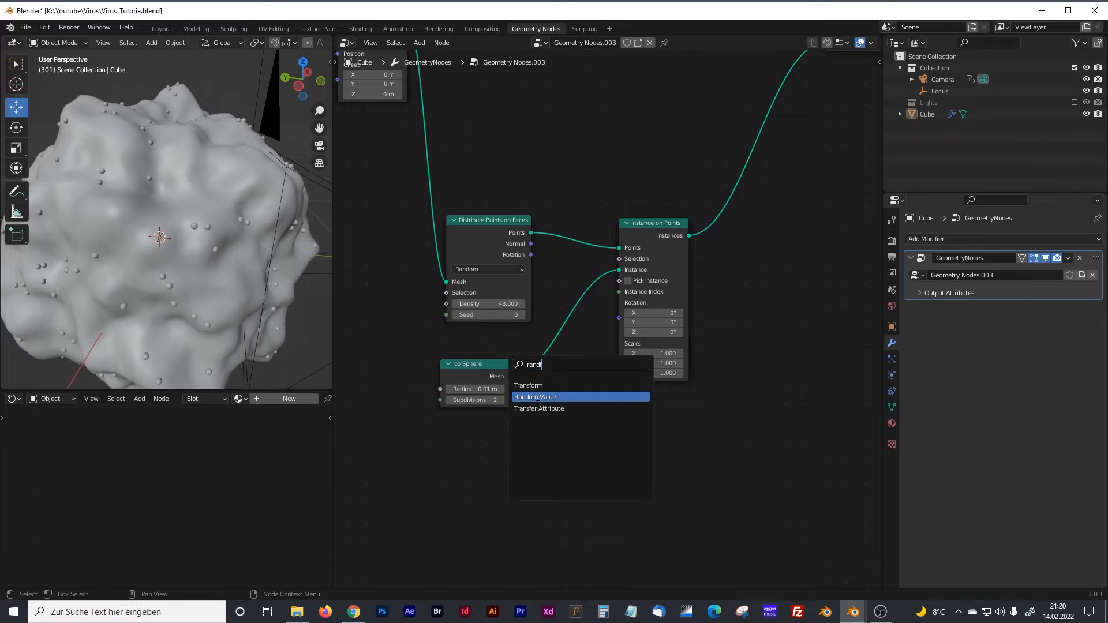
pyautogui.press('Return')
pyautogui.click(544, 458)
pyautogui.moveTo(536, 449); pyautogui.dragTo(616, 362)
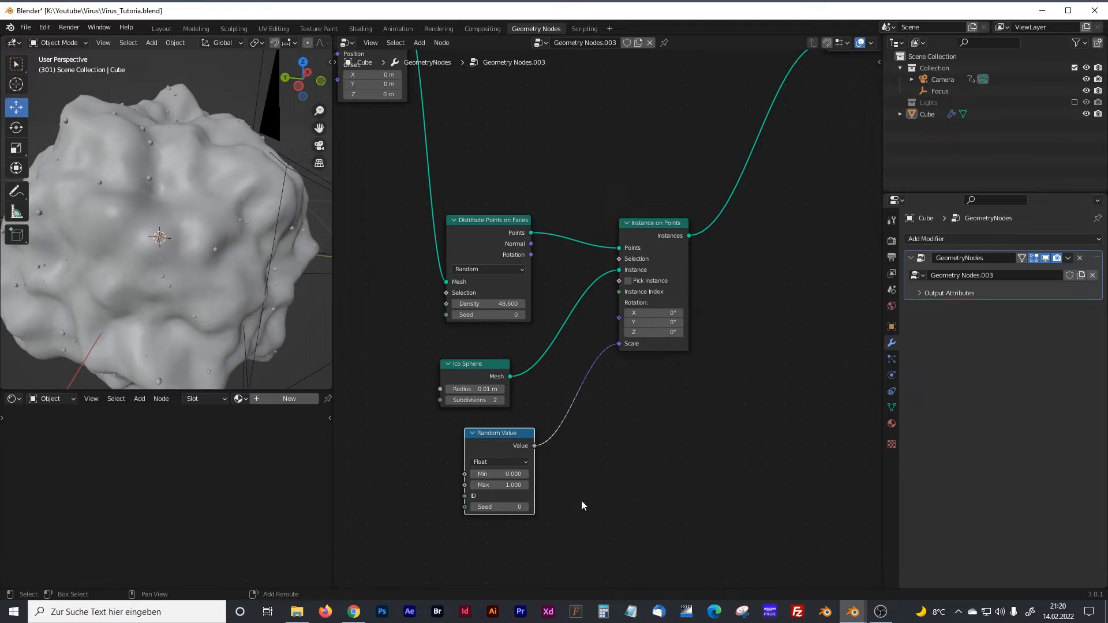
# Step: Set the Random Value node's Min to 0.5 and Max to 1.5, and check the varied sphere sizes on the surface
pyautogui.moveTo(580, 500); pyautogui.dragTo(588, 457, button='middle')
pyautogui.doubleClick(518, 474)
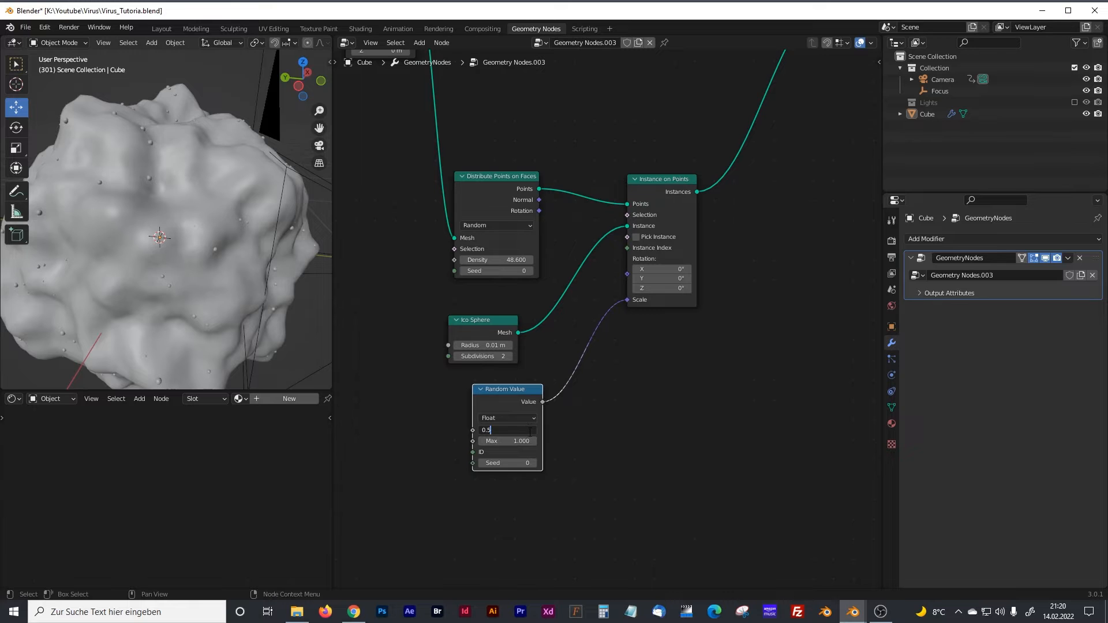
pyautogui.write('0.5')
pyautogui.click(520, 443)
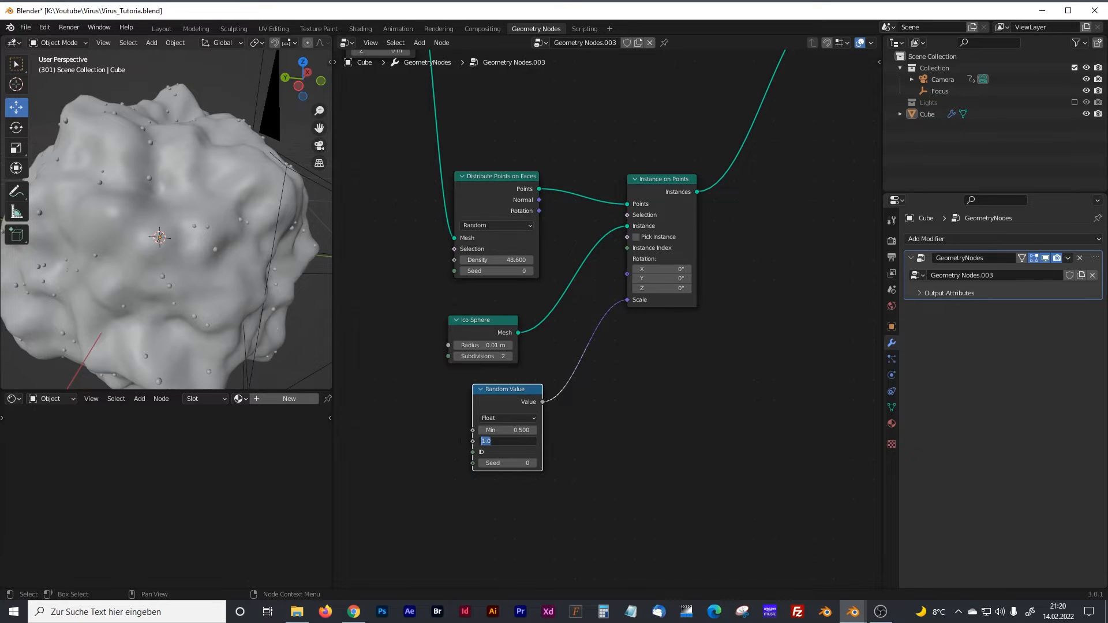
pyautogui.write('1.5')
pyautogui.press('Return')
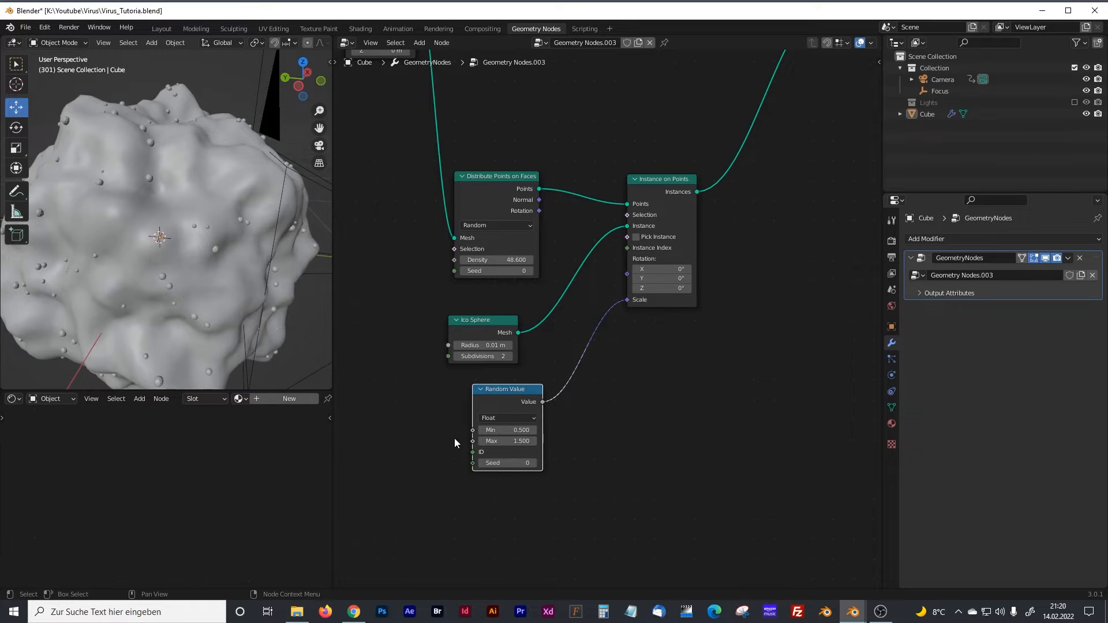
pyautogui.moveTo(321, 323); pyautogui.dragTo(139, 241, button='middle')
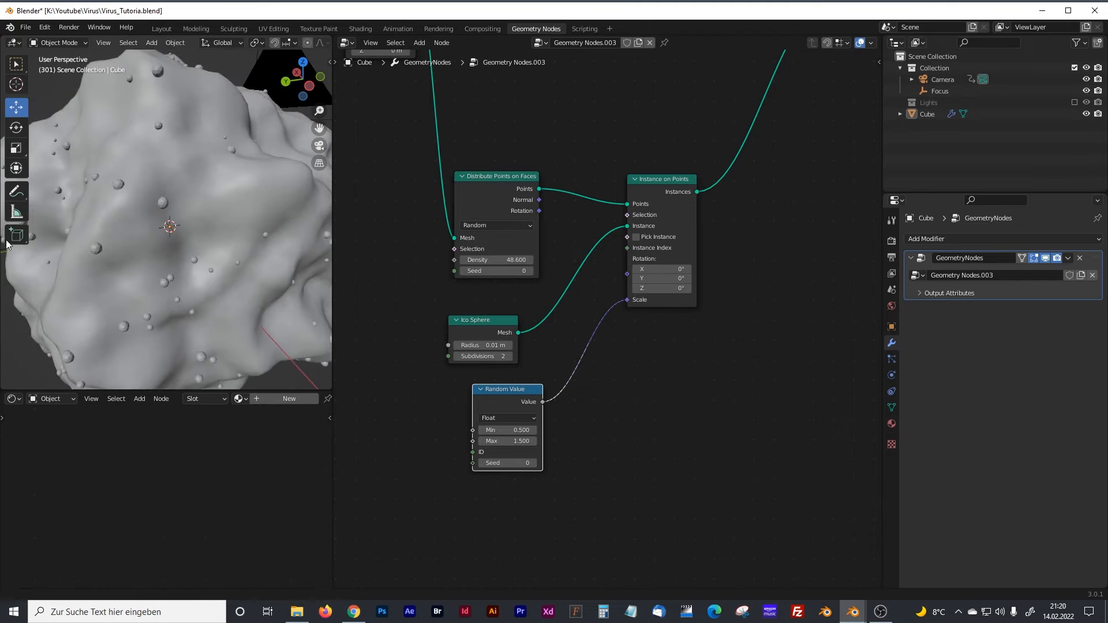
pyautogui.scroll(3, 172, 238)
# Step: Duplicate the Set Shade Smooth node and insert the copy between Instance on Points and Join Geometry
pyautogui.moveTo(664, 271); pyautogui.dragTo(682, 328, button='middle')
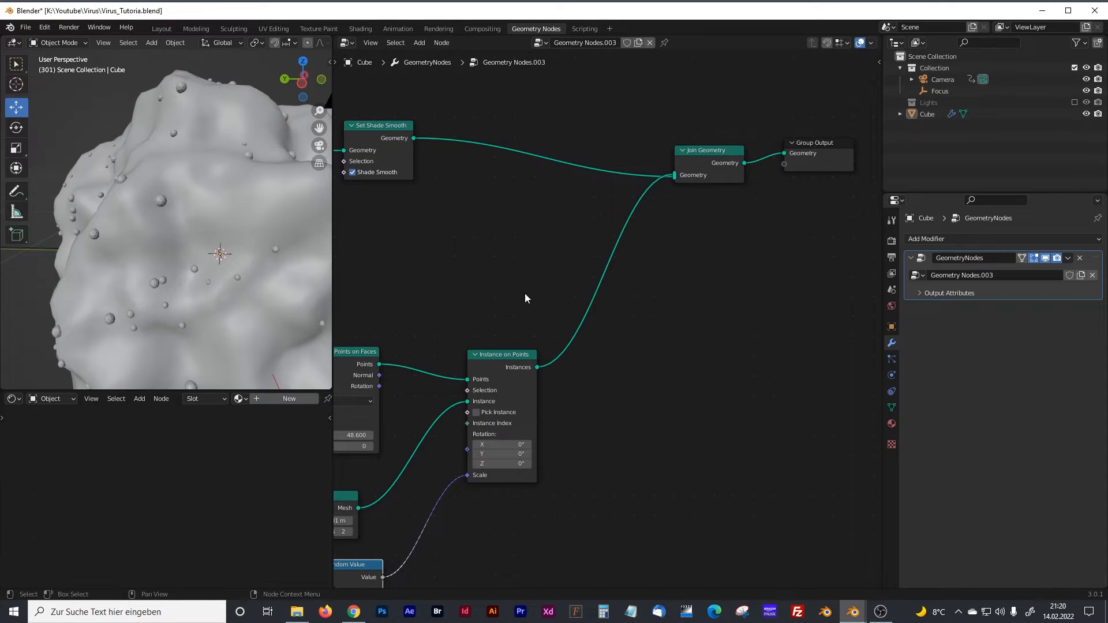
pyautogui.moveTo(710, 150); pyautogui.dragTo(690, 149)
pyautogui.click(375, 123)
pyautogui.hotkey('shift', 'd')
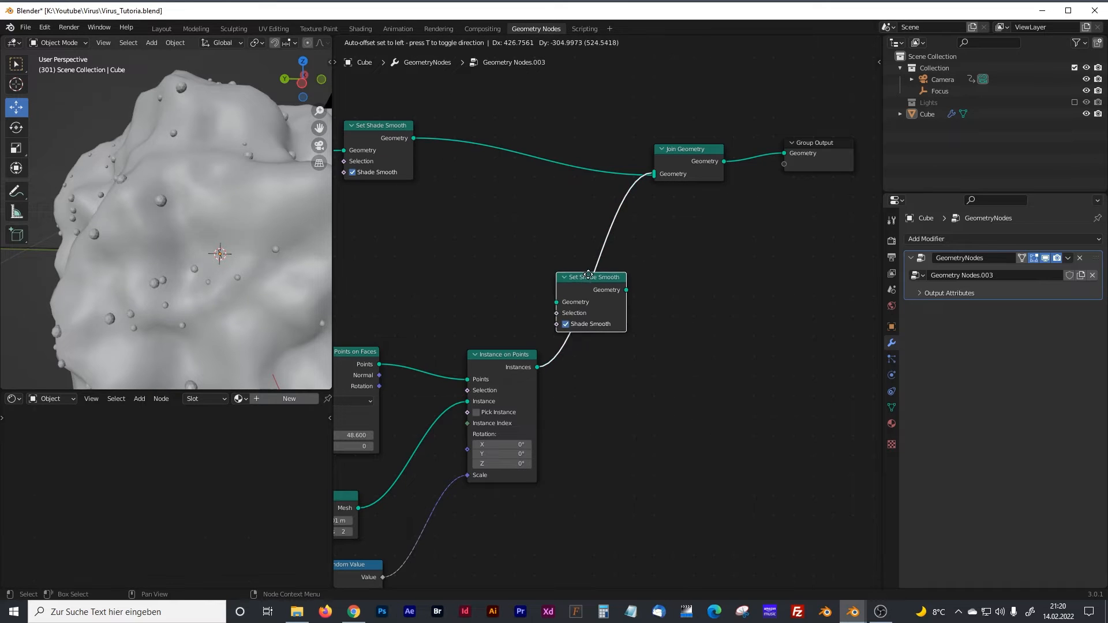
pyautogui.click(580, 287)
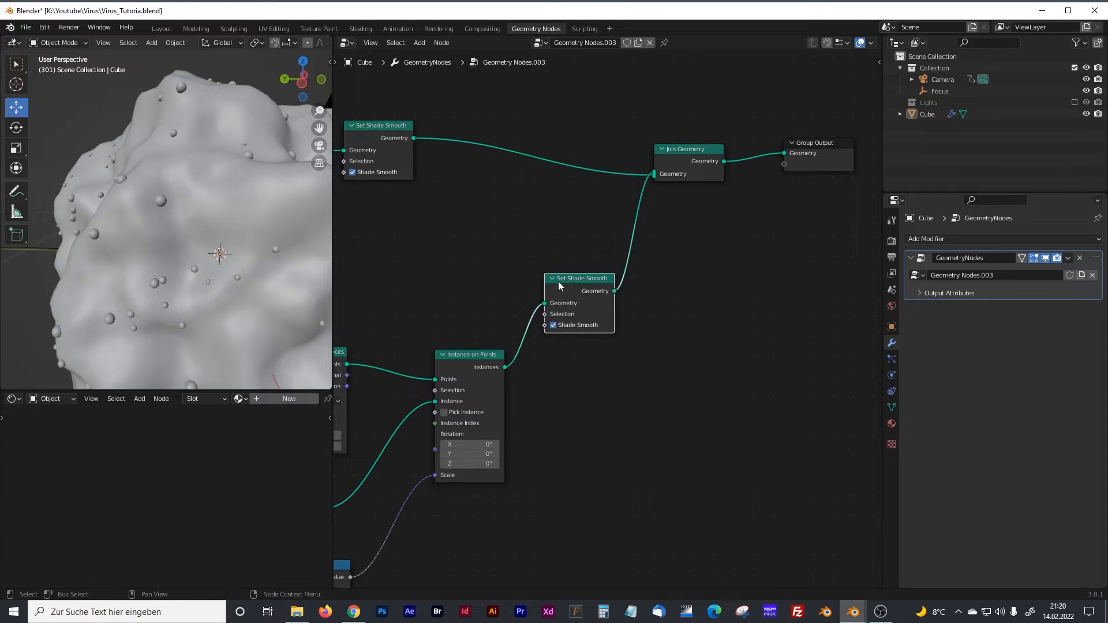
# Step: Tidy the node layout by repositioning Join Geometry and both Set Shade Smooth nodes
pyautogui.moveTo(422, 197); pyautogui.dragTo(484, 200, button='middle')
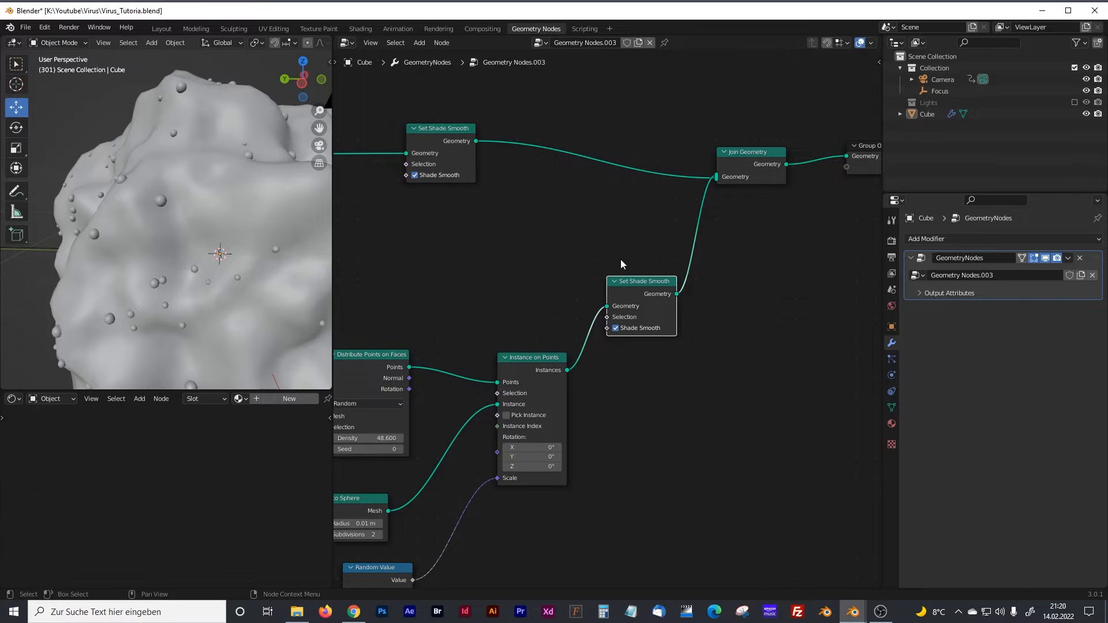
pyautogui.moveTo(772, 155); pyautogui.dragTo(758, 157)
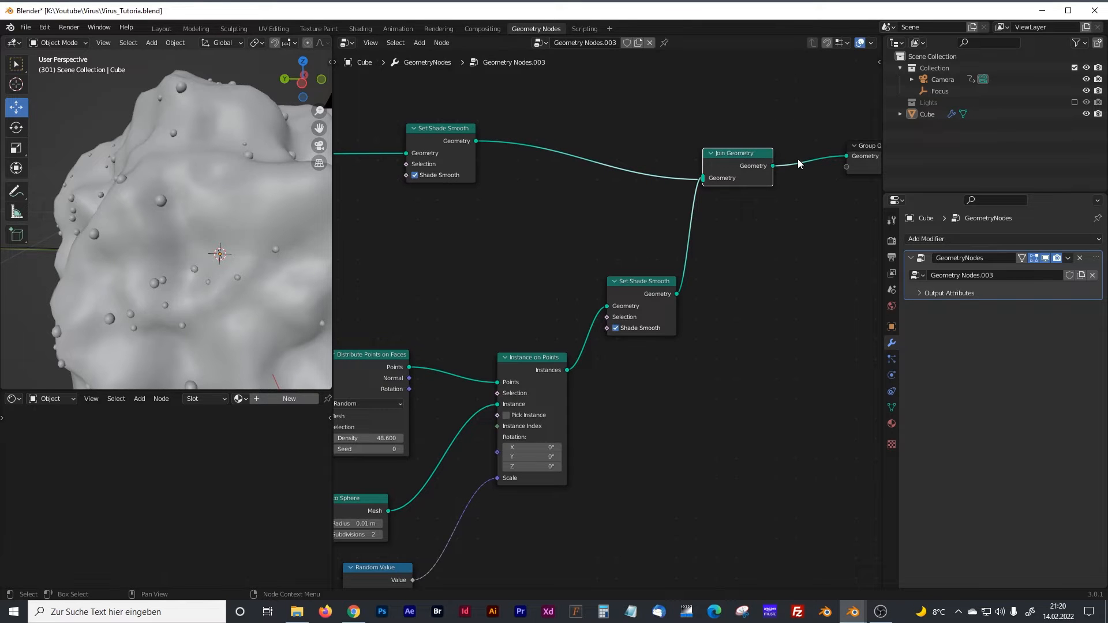
pyautogui.moveTo(444, 131)
pyautogui.mouseDown()
pyautogui.moveTo(508, 139)
pyautogui.moveTo(460, 128)
pyautogui.mouseUp()
pyautogui.moveTo(645, 286); pyautogui.dragTo(644, 330)
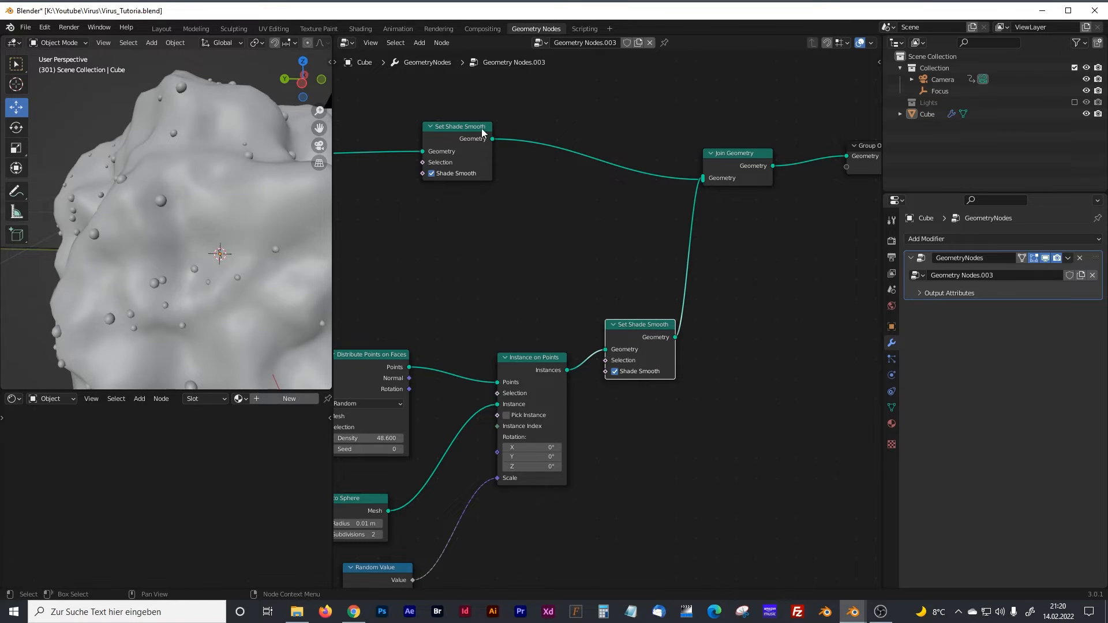
pyautogui.moveTo(730, 156); pyautogui.dragTo(705, 162)
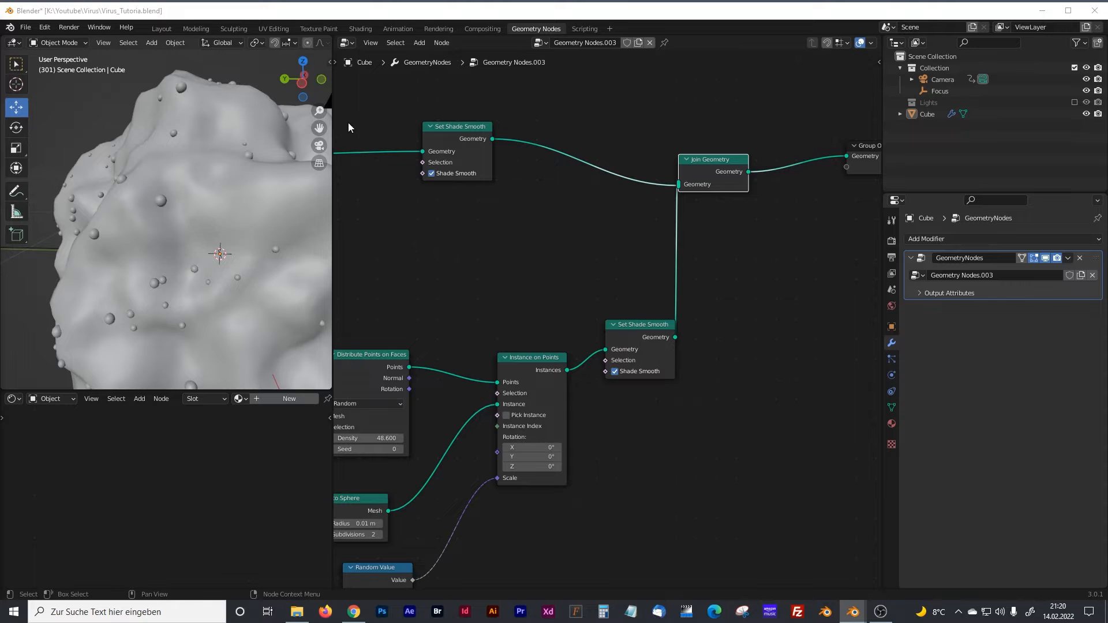
# Step: Widen the 3D viewport and enable the Lights collection in the scene
pyautogui.moveTo(399, 231); pyautogui.dragTo(627, 335, button='middle')
pyautogui.moveTo(334, 247); pyautogui.dragTo(568, 248)
pyautogui.scroll(-5, 431, 258)
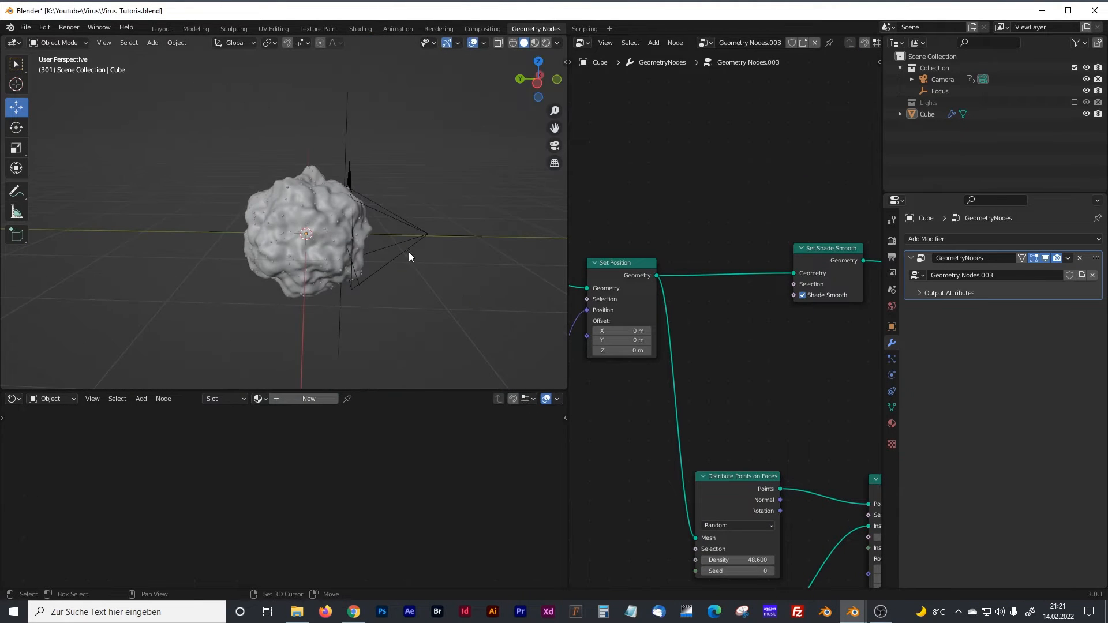
pyautogui.hotkey('shift', 'a')
pyautogui.click(1075, 103)
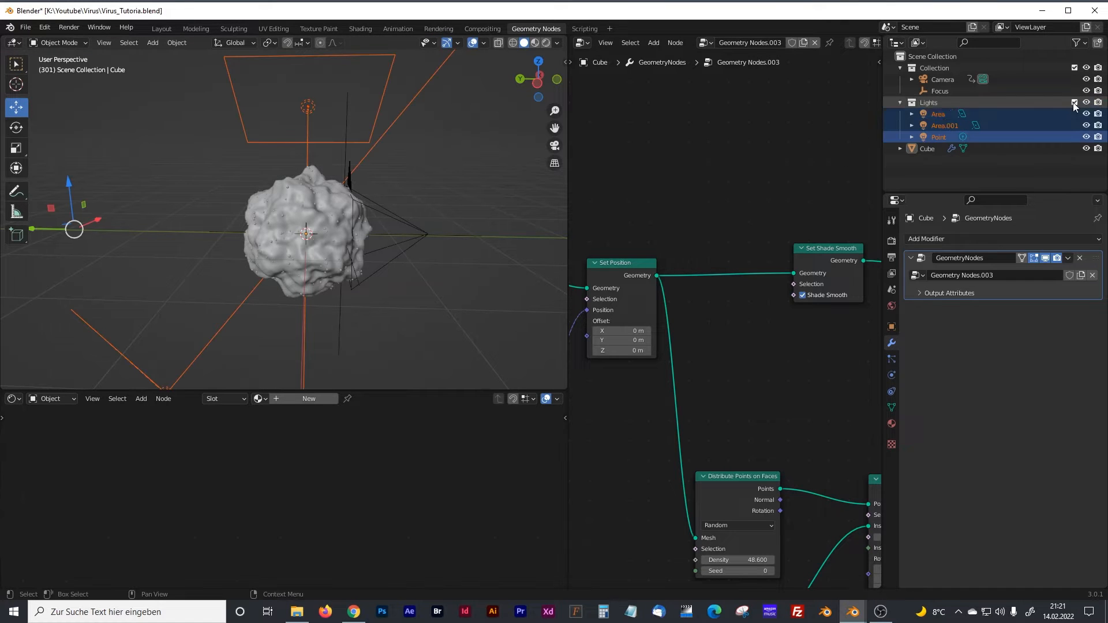
pyautogui.moveTo(392, 221); pyautogui.dragTo(316, 205, button='middle')
pyautogui.moveTo(216, 275); pyautogui.dragTo(279, 260, button='middle')
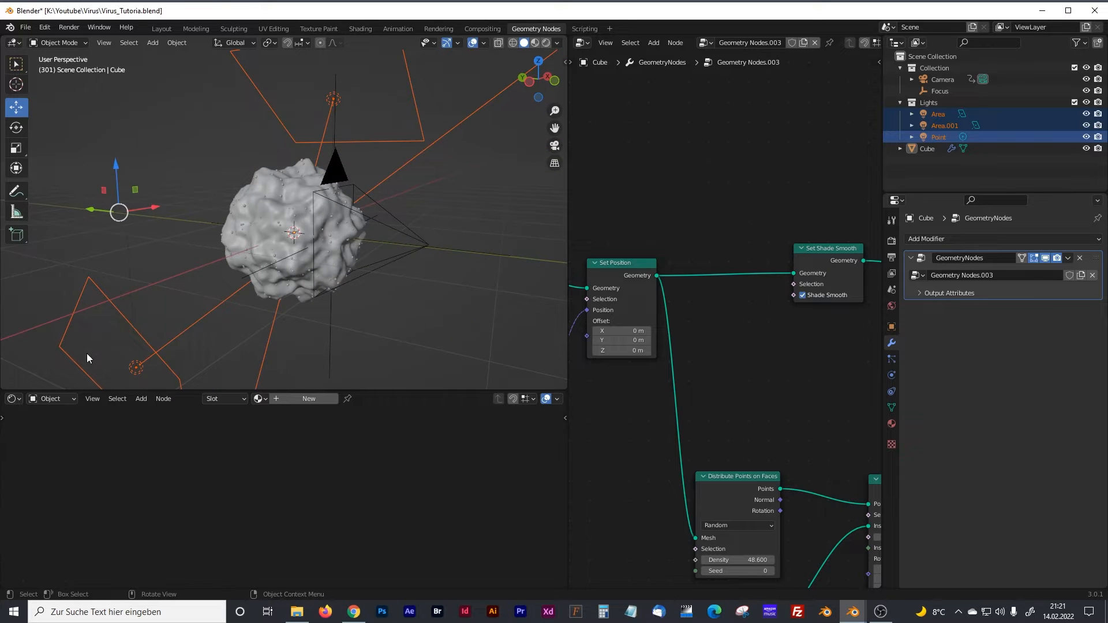
# Step: Switch the viewport to rendered shading and look through the camera
pyautogui.keyDown('shift'); pyautogui.moveTo(164, 258); pyautogui.dragTo(268, 257, button='middle'); pyautogui.keyUp('shift')
pyautogui.moveTo(414, 243)
pyautogui.keyDown('shift'); pyautogui.mouseDown(button='middle')
pyautogui.moveTo(375, 243)
pyautogui.moveTo(425, 222)
pyautogui.moveTo(317, 241)
pyautogui.mouseUp(button='middle'); pyautogui.keyUp('shift')
pyautogui.click(546, 42)
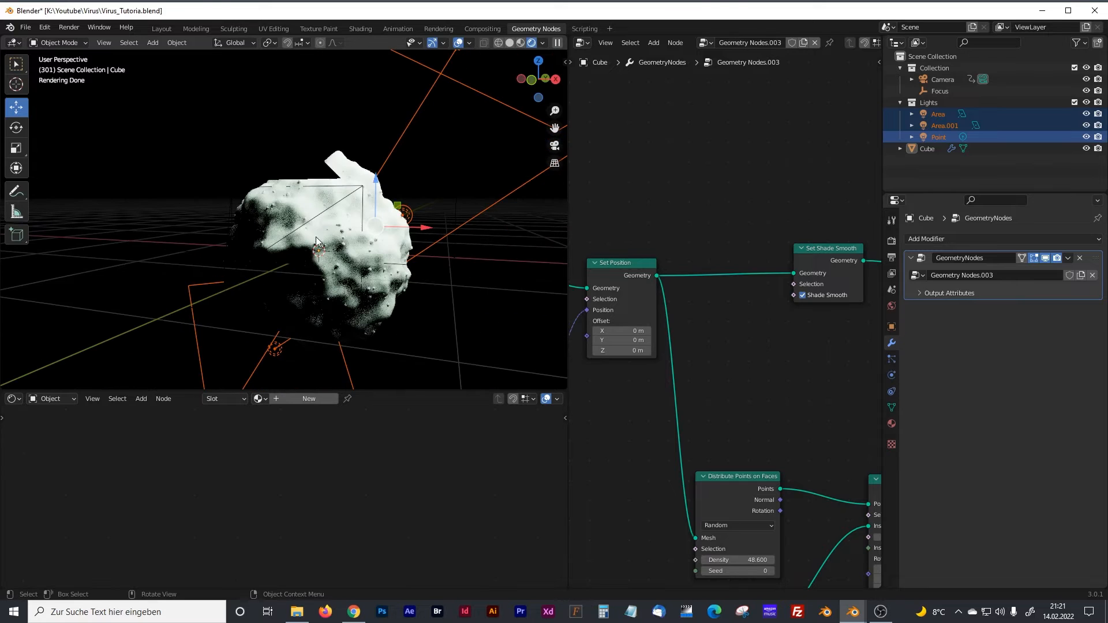
pyautogui.press('KP_0')
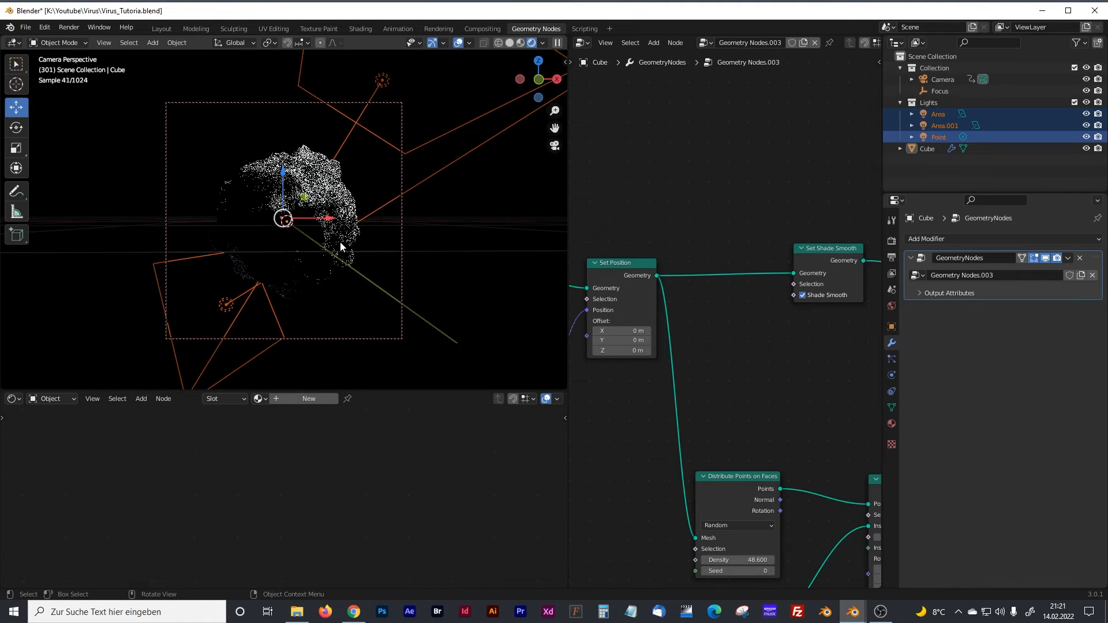
pyautogui.moveTo(307, 241)
pyautogui.keyDown('shift'); pyautogui.mouseDown(button='middle')
pyautogui.moveTo(338, 233)
pyautogui.moveTo(316, 233)
pyautogui.mouseUp(button='middle'); pyautogui.keyUp('shift')
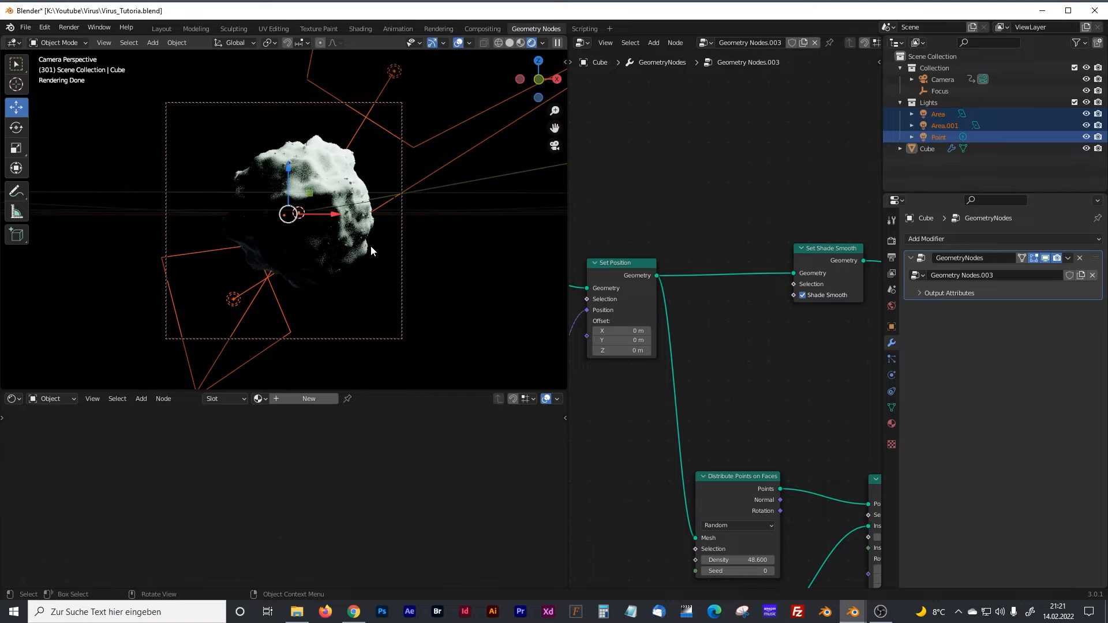
# Step: Move the Group Input node aside and frame the large Ico Sphere, Subdivide Mesh, Set Position and its Set Shade Smooth node together
pyautogui.moveTo(569, 227); pyautogui.dragTo(242, 225)
pyautogui.scroll(-1, 484, 213)
pyautogui.moveTo(484, 219); pyautogui.dragTo(559, 180, button='middle')
pyautogui.scroll(-1, 610, 205)
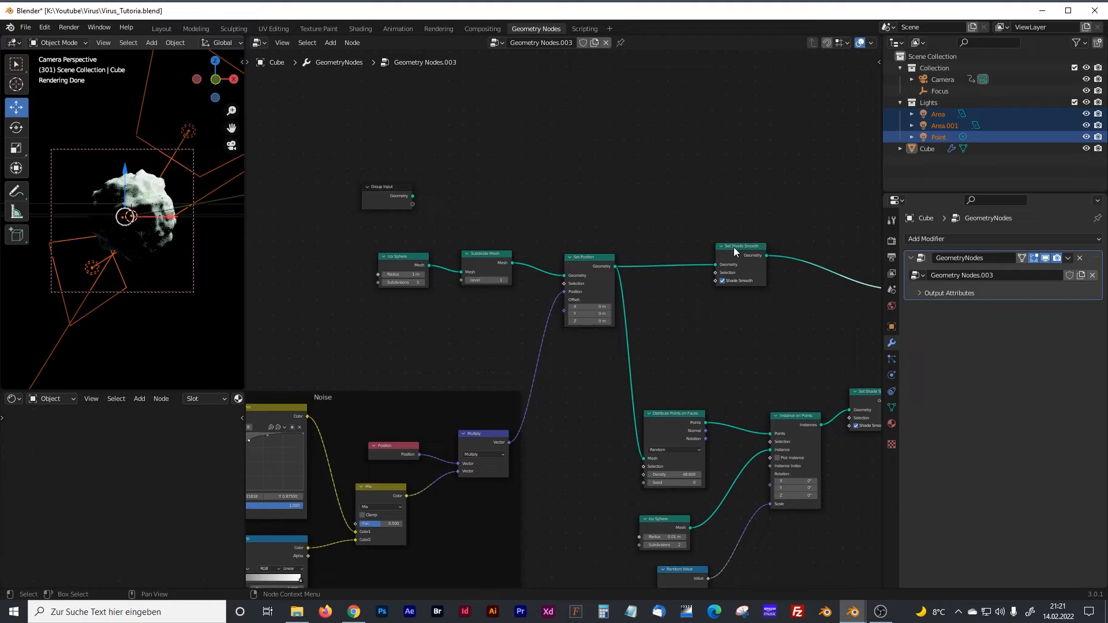
pyautogui.moveTo(734, 251); pyautogui.dragTo(695, 256)
pyautogui.moveTo(387, 189); pyautogui.dragTo(329, 132)
pyautogui.moveTo(337, 217); pyautogui.dragTo(755, 324)
pyautogui.hotkey('ctrl', 'j')
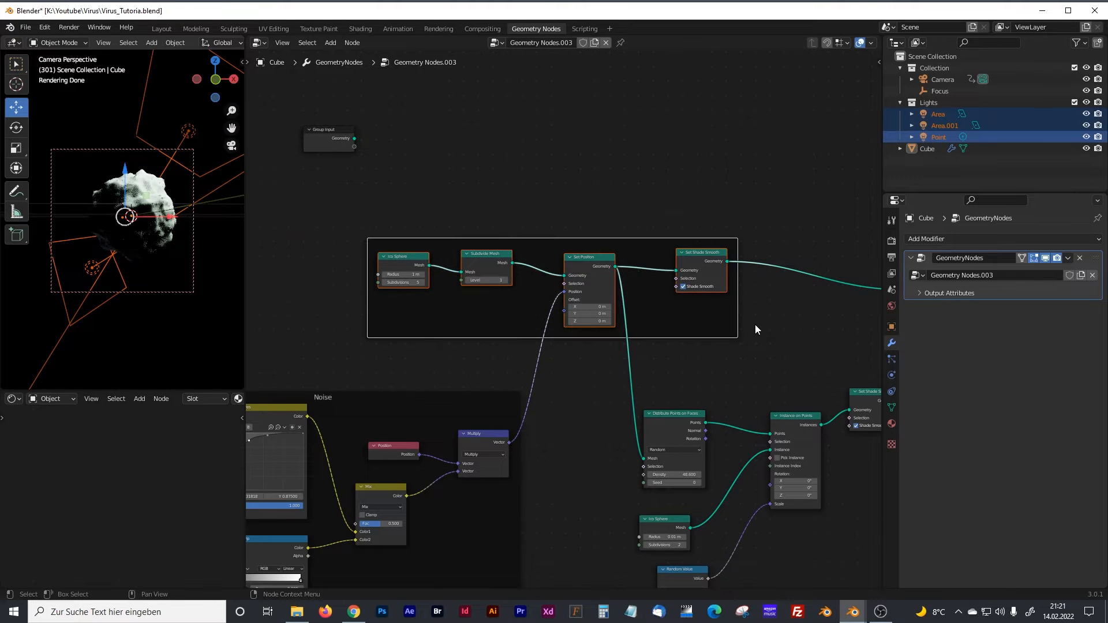
# Step: Label the new frame "Virus"
pyautogui.click(875, 65)
pyautogui.click(842, 90)
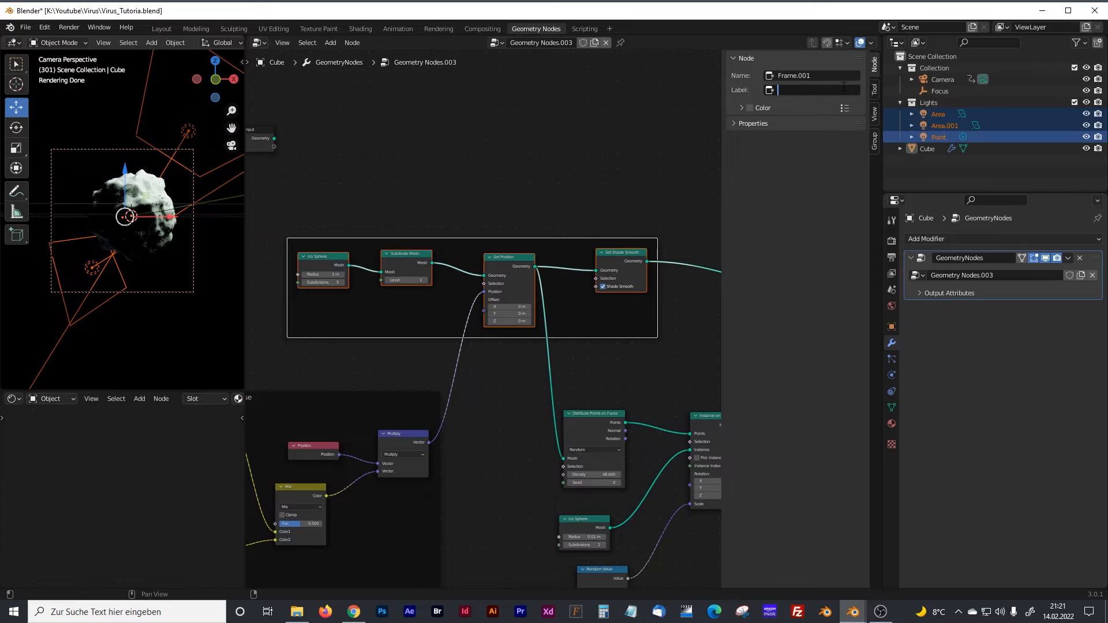
pyautogui.write('Virus')
pyautogui.press('Return')
pyautogui.press('n')
# Step: Insert a Set Material node after Set Shade Smooth in the Virus frame and assign the Virus Surface material
pyautogui.moveTo(617, 235); pyautogui.dragTo(550, 184, button='middle')
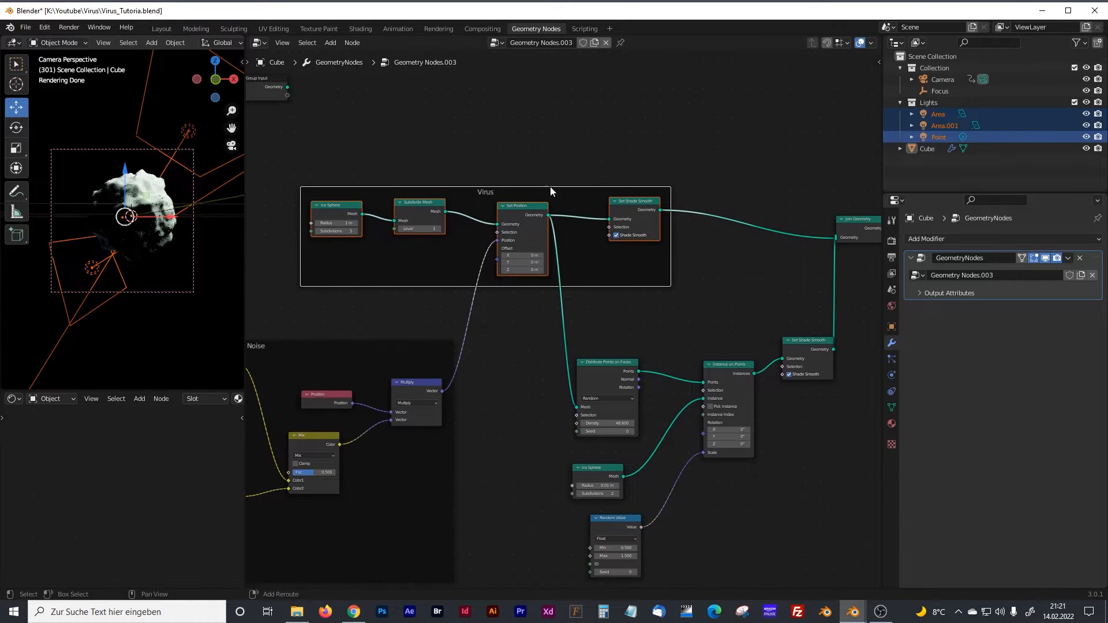
pyautogui.scroll(6, 697, 212)
pyautogui.moveTo(690, 230); pyautogui.dragTo(530, 305, button='middle')
pyautogui.click(659, 171)
pyautogui.hotkey('shift', 'a')
pyautogui.click(646, 173)
pyautogui.write('set')
pyautogui.click(672, 218)
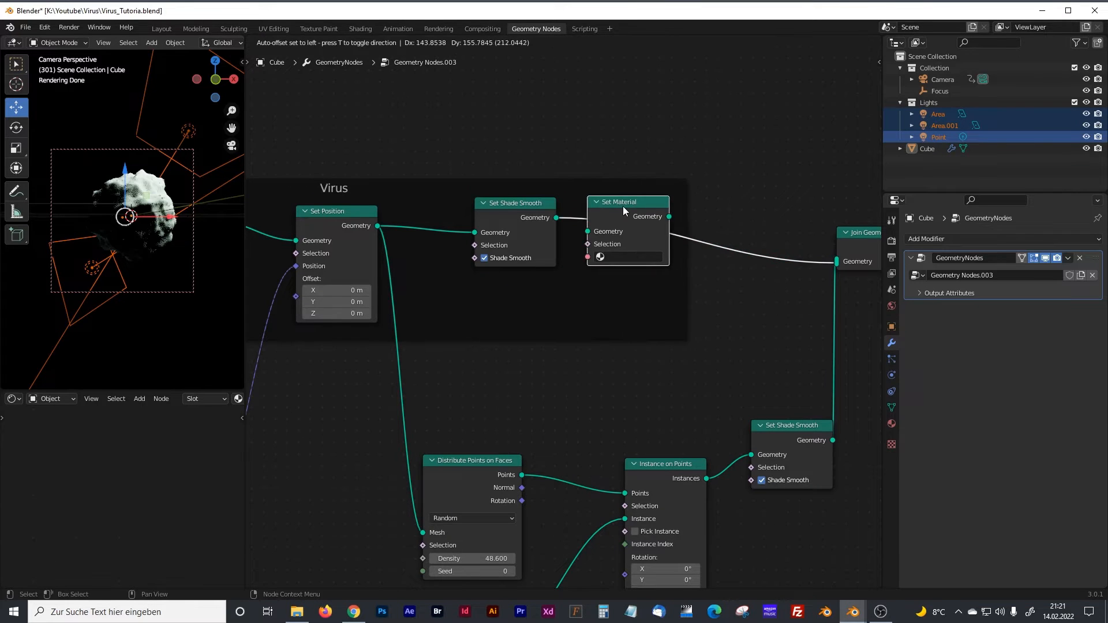
pyautogui.click(635, 205)
pyautogui.click(618, 259)
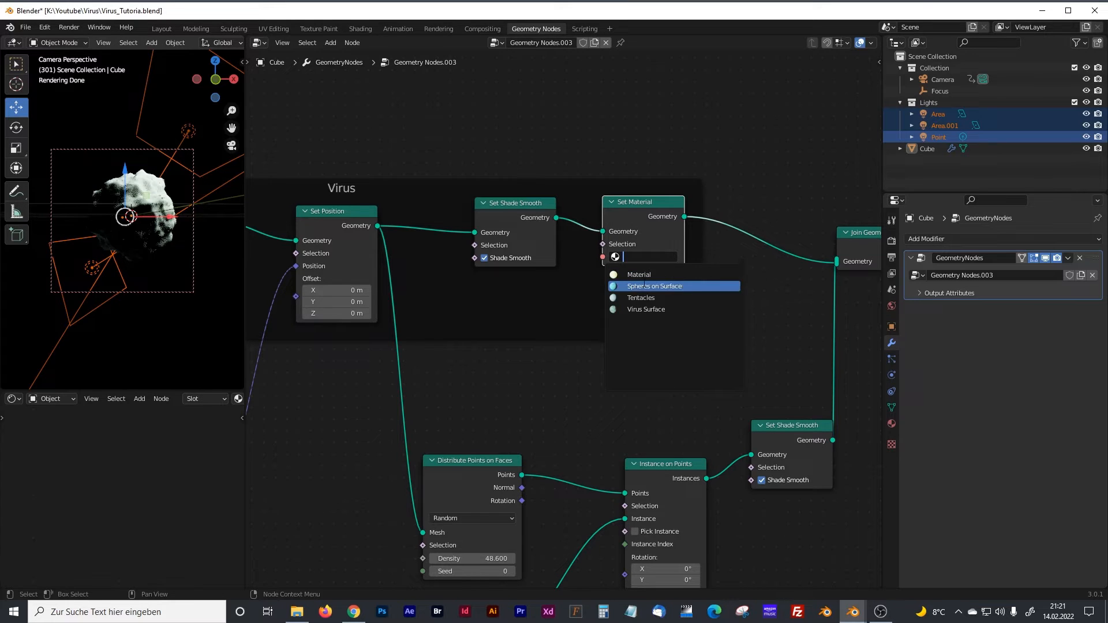
pyautogui.click(646, 309)
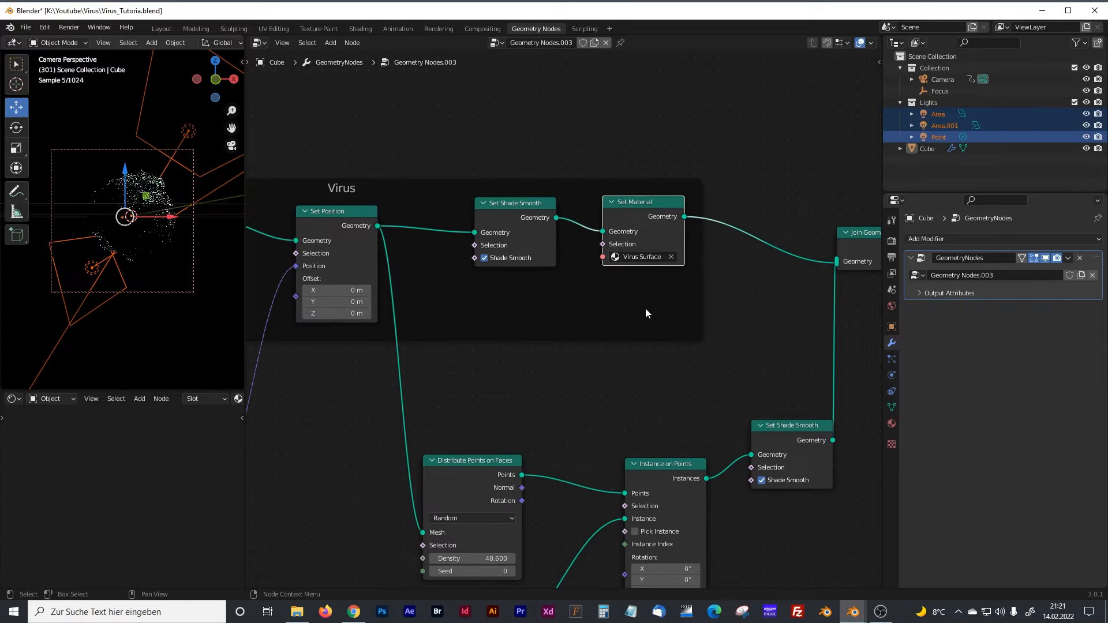
# Step: Enlarge the shader editor, choose the Virus Surface material there for the Cube, and examine its Principled BSDF node
pyautogui.moveTo(246, 175); pyautogui.dragTo(417, 175)
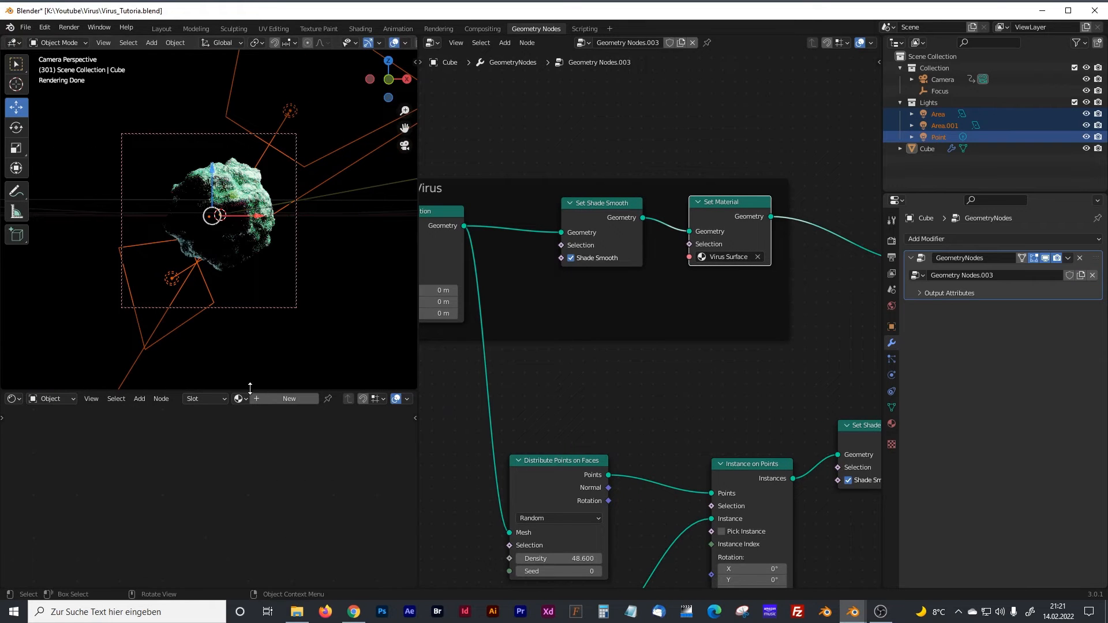
pyautogui.moveTo(250, 387); pyautogui.dragTo(250, 253)
pyautogui.click(240, 261)
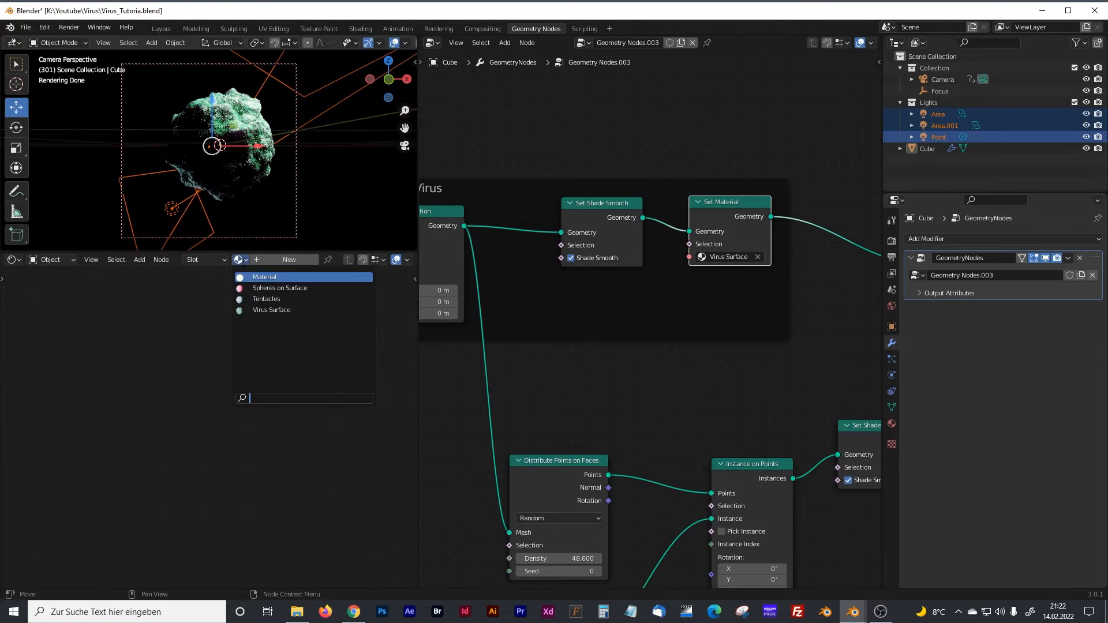
pyautogui.click(265, 310)
pyautogui.scroll(4, 175, 348)
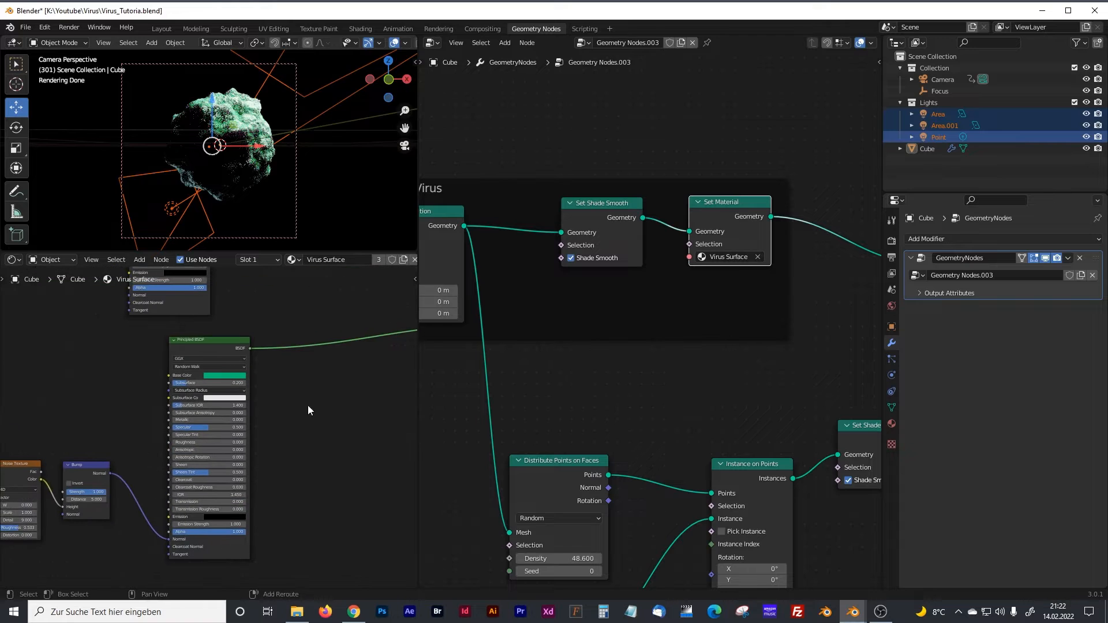
pyautogui.scroll(1, 269, 376)
pyautogui.moveTo(240, 316); pyautogui.dragTo(279, 415, button='middle')
pyautogui.moveTo(298, 349); pyautogui.dragTo(316, 547, button='middle')
pyautogui.moveTo(237, 338); pyautogui.dragTo(252, 618, button='middle')
pyautogui.scroll(3, 299, 514)
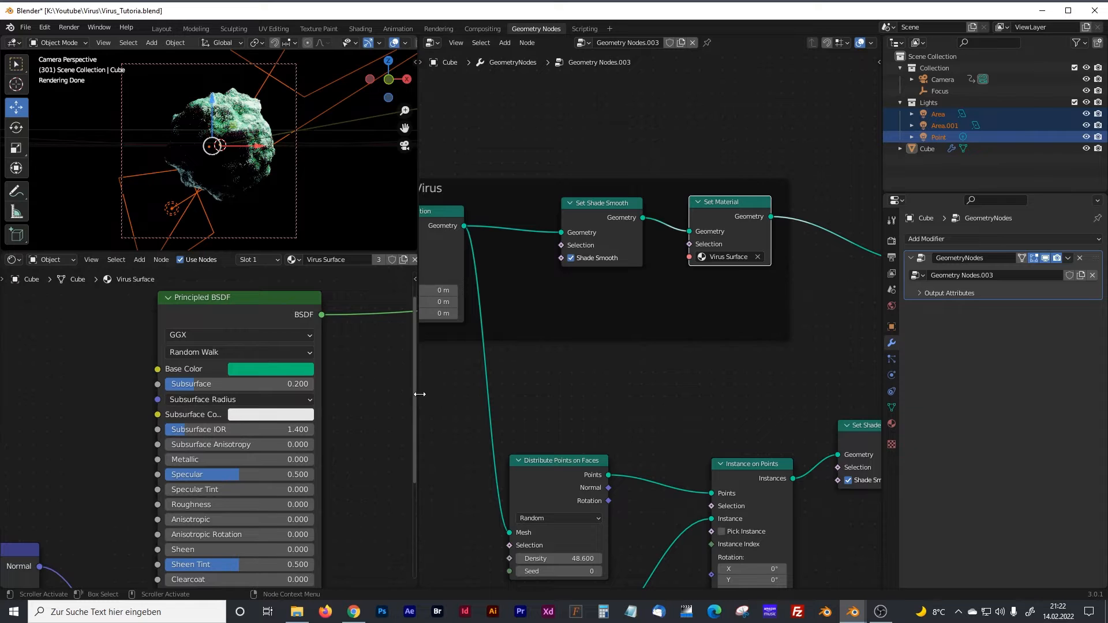
# Step: Examine the Virus Surface material's shader chain from Texture Coordinate, Mapping, Noise Texture and Bump to the Principled BSDF
pyautogui.moveTo(418, 394); pyautogui.dragTo(571, 392)
pyautogui.moveTo(472, 249); pyautogui.dragTo(471, 166)
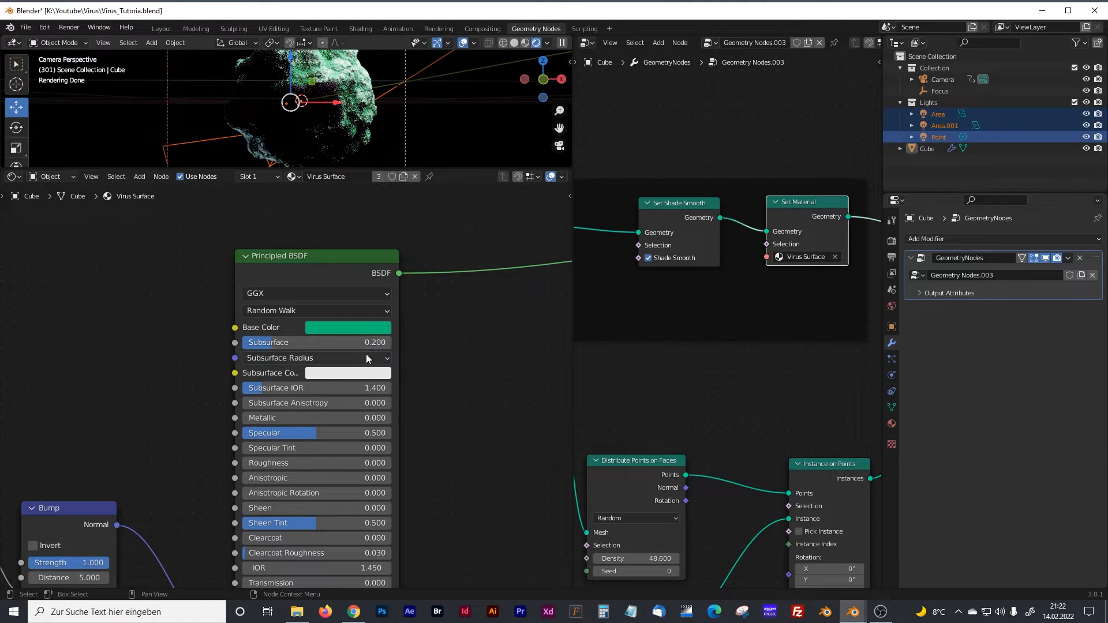
pyautogui.moveTo(438, 411); pyautogui.dragTo(437, 385, button='middle')
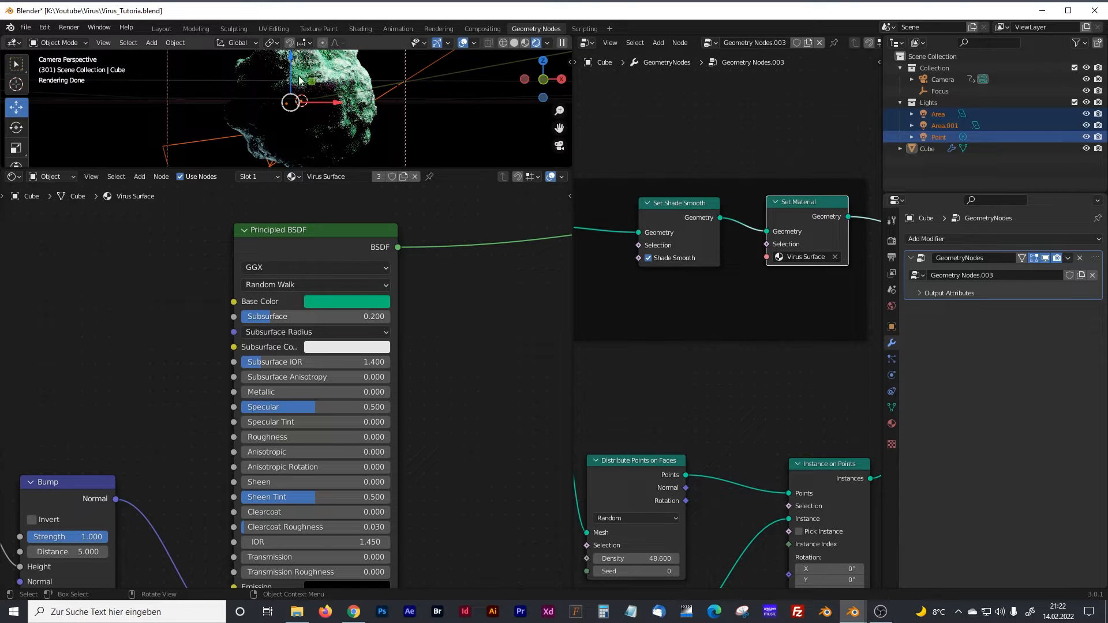
pyautogui.keyDown('shift'); pyautogui.moveTo(147, 373); pyautogui.dragTo(382, 283, button='middle'); pyautogui.keyUp('shift')
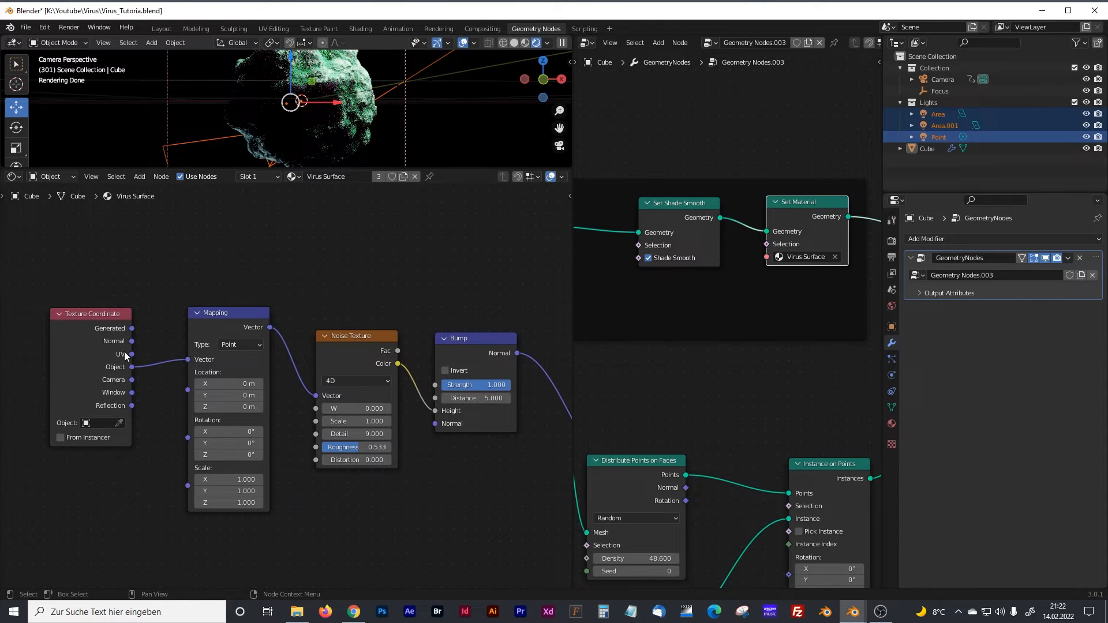
pyautogui.keyDown('shift'); pyautogui.moveTo(445, 290); pyautogui.dragTo(260, 289, button='middle'); pyautogui.keyUp('shift')
pyautogui.keyDown('shift'); pyautogui.moveTo(520, 304); pyautogui.dragTo(326, 481, button='middle'); pyautogui.keyUp('shift')
pyautogui.keyDown('shift'); pyautogui.moveTo(389, 395); pyautogui.dragTo(371, 400, button='middle'); pyautogui.keyUp('shift')
pyautogui.keyDown('shift'); pyautogui.moveTo(356, 355); pyautogui.dragTo(292, 371, button='middle'); pyautogui.keyUp('shift')
# Step: Move the Material Output node closer to the Principled BSDF in the Virus Surface material
pyautogui.scroll(-1, 358, 372)
pyautogui.moveTo(499, 264); pyautogui.dragTo(185, 327)
pyautogui.keyDown('shift'); pyautogui.moveTo(213, 242); pyautogui.dragTo(249, 286, button='middle'); pyautogui.keyUp('shift')
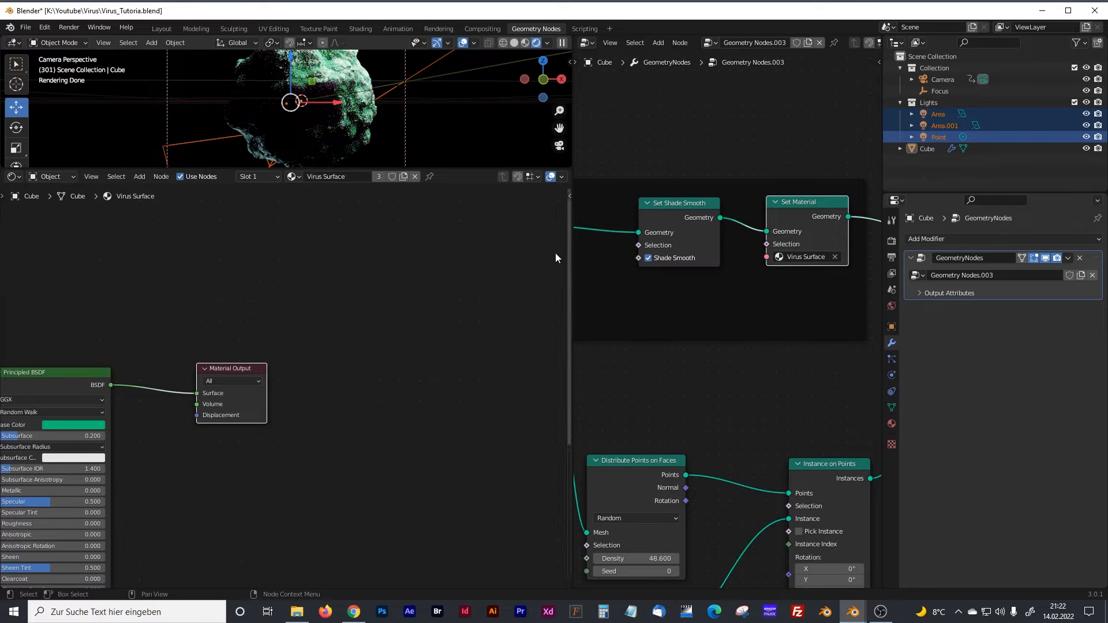
pyautogui.scroll(-1, 390, 252)
# Step: Widen the geometry node editor and frame the bubble nodes together, from Distribute Points on Faces to their Set Shade Smooth node
pyautogui.moveTo(446, 169); pyautogui.dragTo(447, 364)
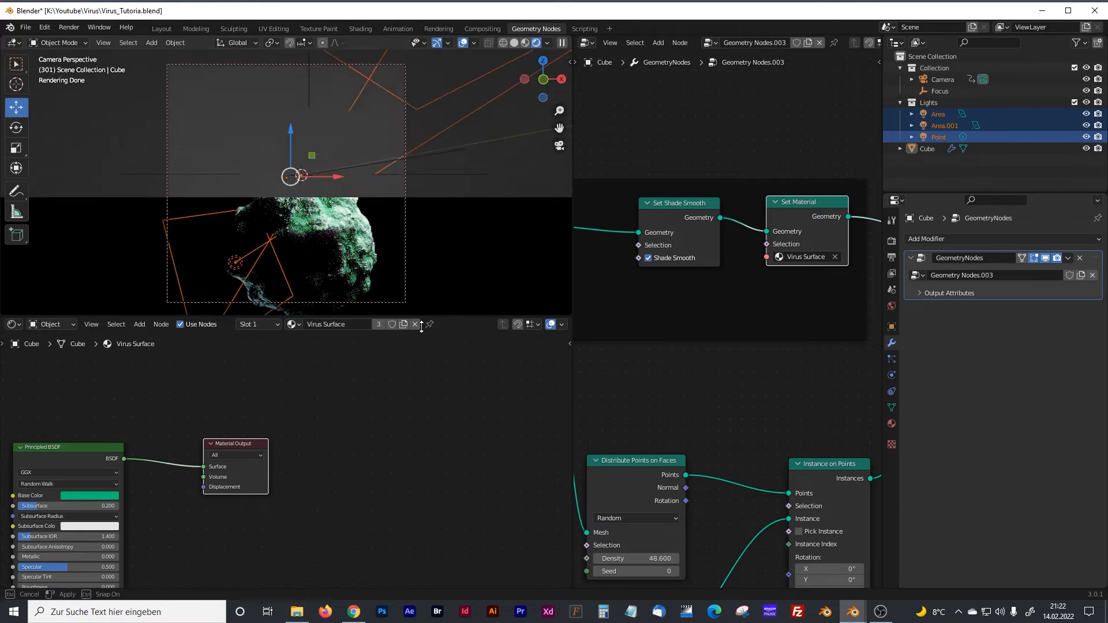
pyautogui.moveTo(570, 176); pyautogui.dragTo(306, 176)
pyautogui.scroll(-1, 667, 334)
pyautogui.moveTo(667, 333); pyautogui.dragTo(652, 275, button='middle')
pyautogui.scroll(1, 541, 362)
pyautogui.scroll(-3, 593, 323)
pyautogui.moveTo(584, 311); pyautogui.dragTo(592, 285, button='middle')
pyautogui.moveTo(739, 280); pyautogui.dragTo(320, 539)
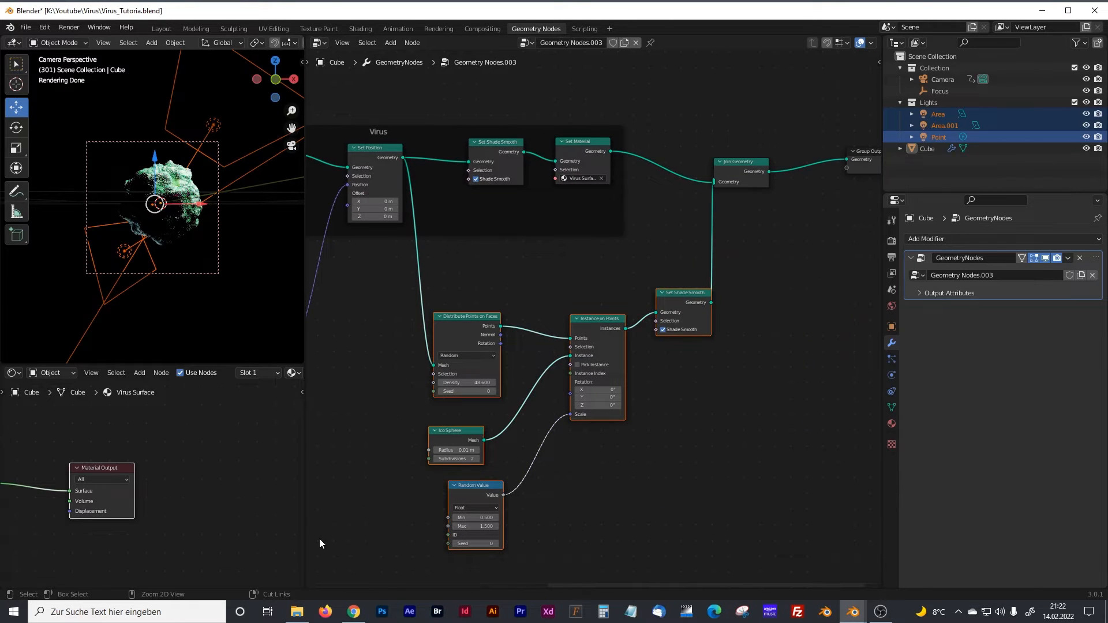
pyautogui.hotkey('ctrl', 'j')
# Step: Label the new frame "Fancy Surface Bubbles"
pyautogui.click(876, 62)
pyautogui.click(696, 281)
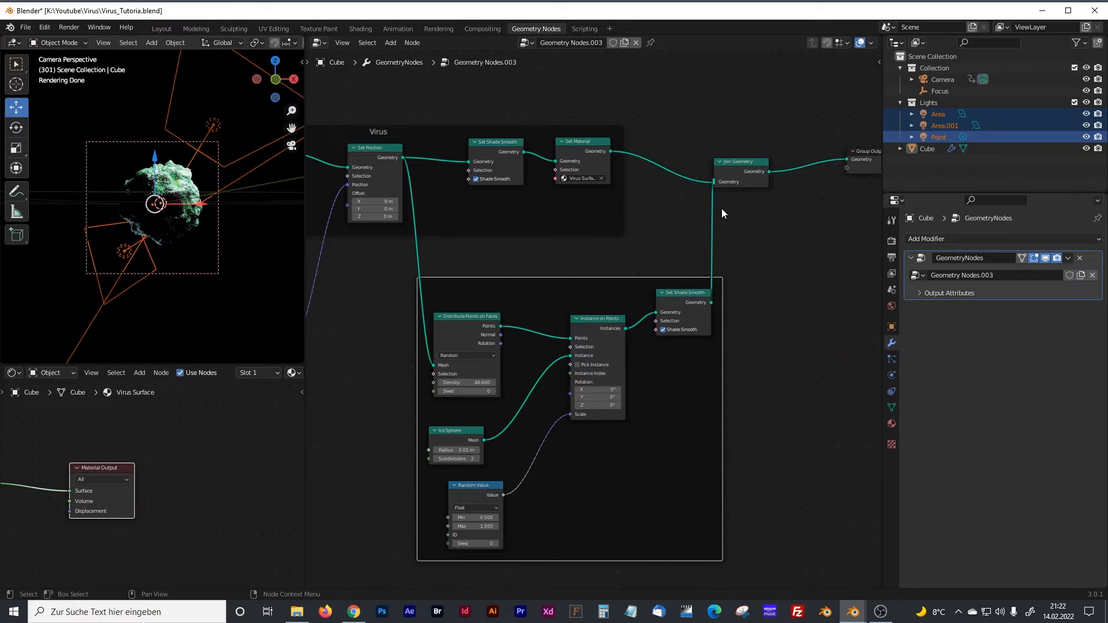
pyautogui.click(877, 63)
pyautogui.write('Fancy Surface Bubbl')
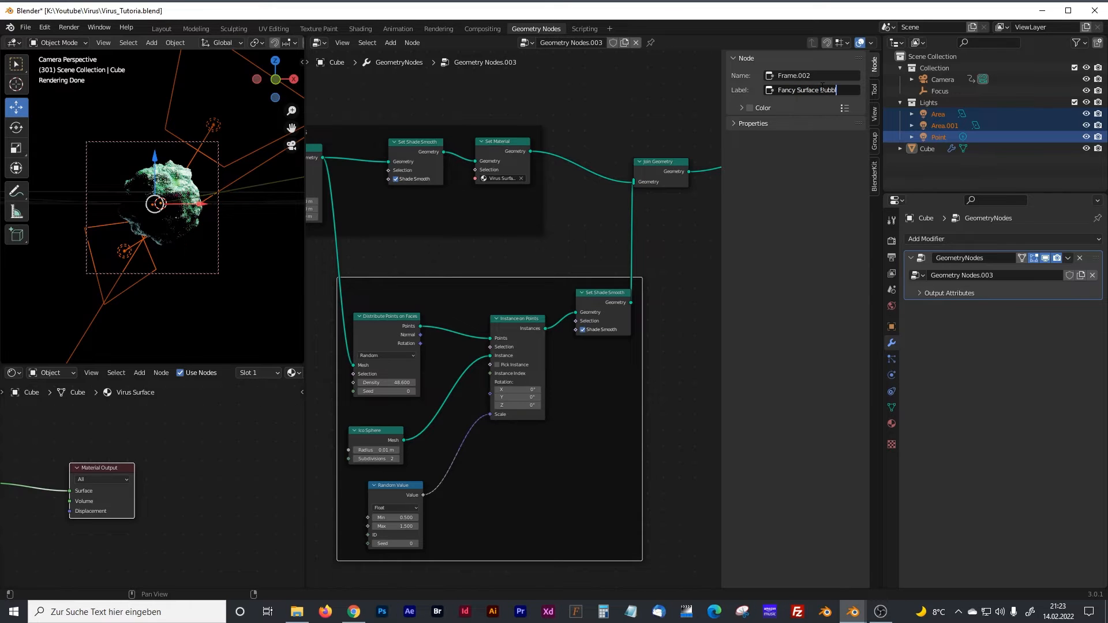
pyautogui.write('es')
pyautogui.press('Return')
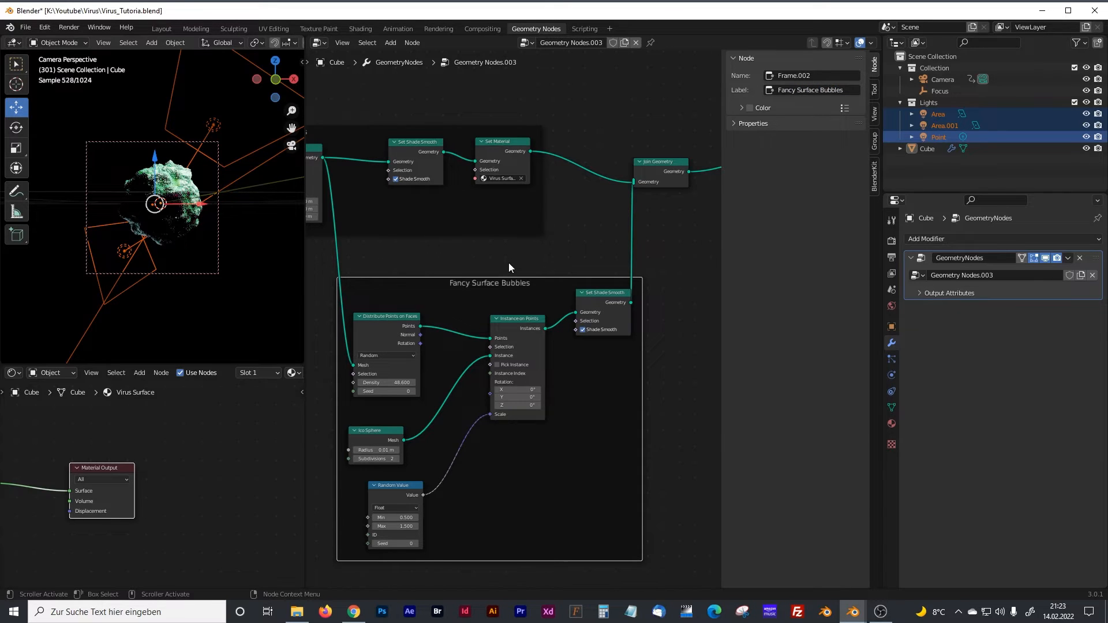
pyautogui.press('n')
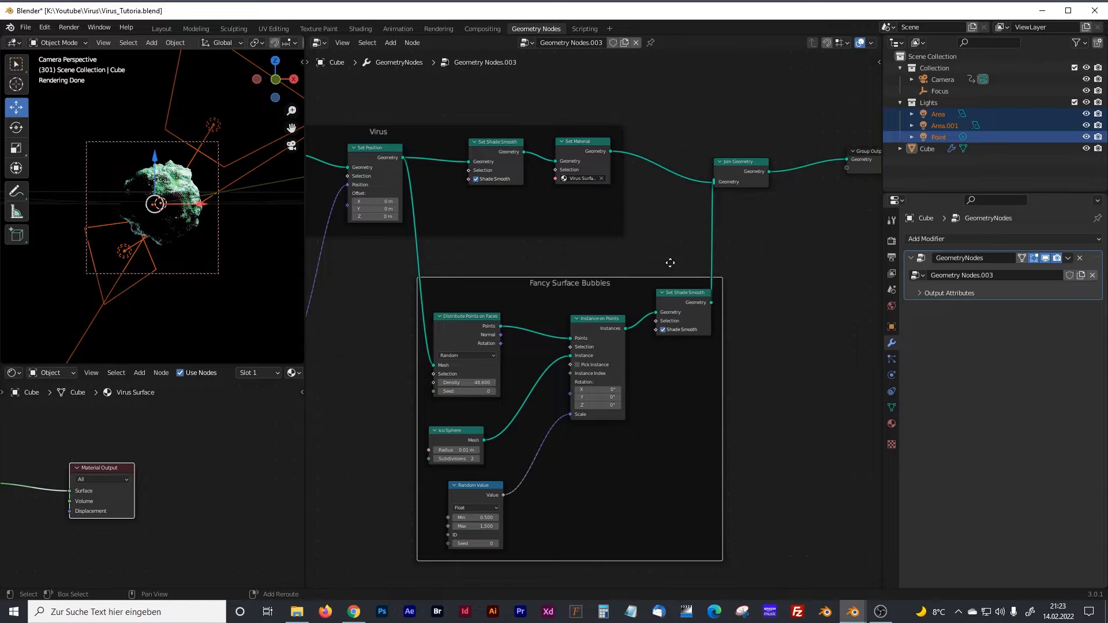
# Step: Insert a Set Material node between the bubbles' Set Shade Smooth node and Join Geometry, inside the Fancy Surface Bubbles frame
pyautogui.moveTo(626, 262); pyautogui.dragTo(602, 279, button='middle')
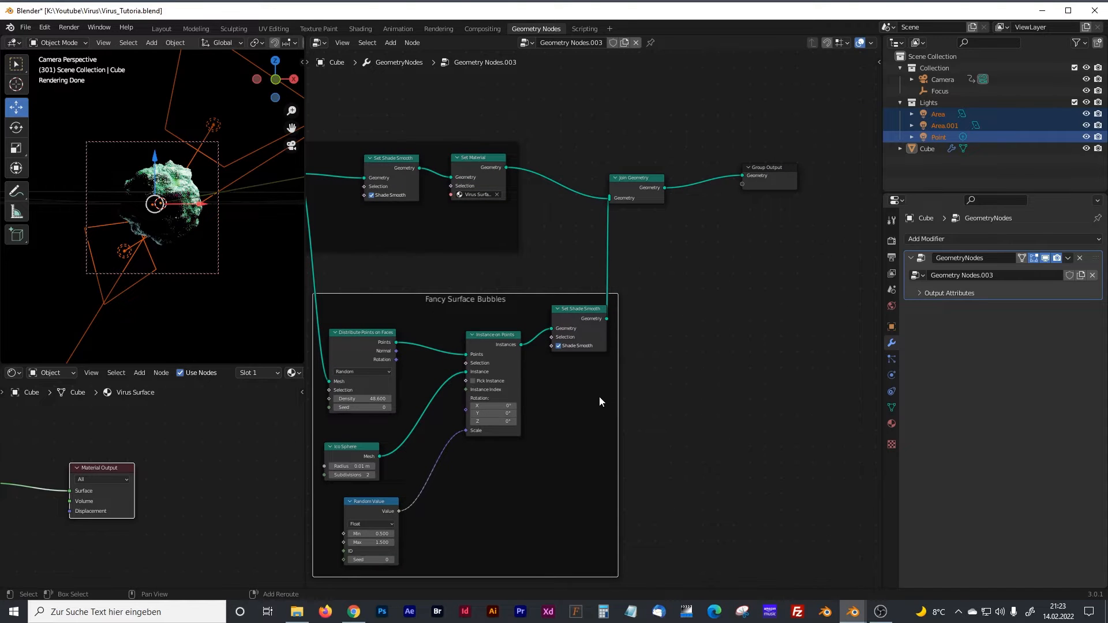
pyautogui.hotkey('shift', 'a')
pyautogui.click(562, 357)
pyautogui.write('set')
pyautogui.click(577, 399)
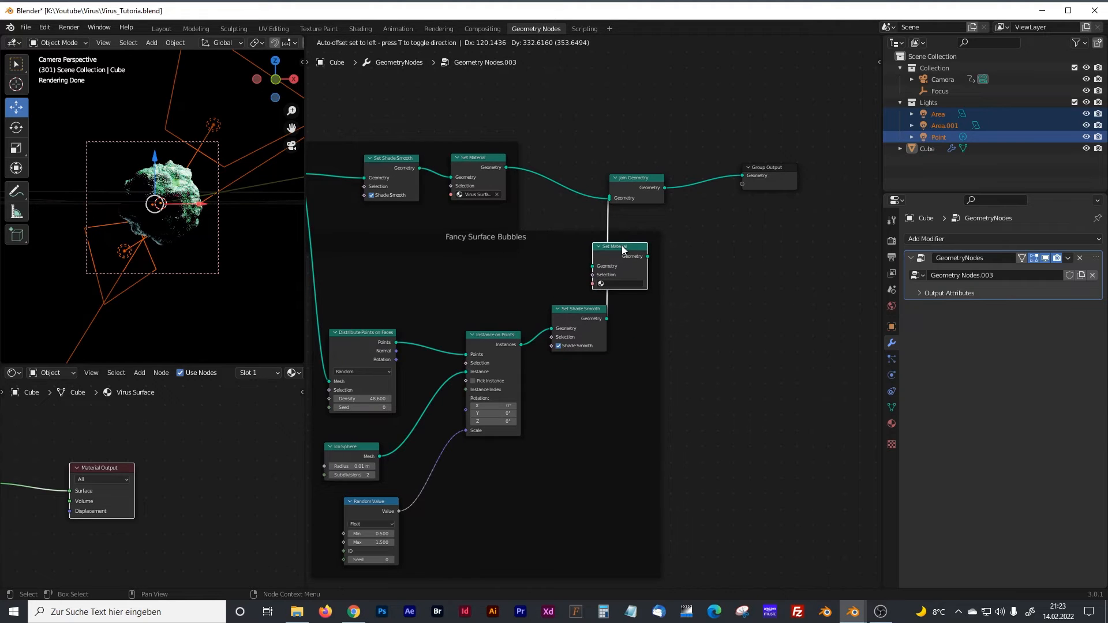
pyautogui.click(622, 245)
pyautogui.moveTo(507, 234); pyautogui.dragTo(496, 295)
pyautogui.click(645, 323)
# Step: Assign the Spheres on Surface material in the bubbles' Set Material node
pyautogui.scroll(4, 633, 311)
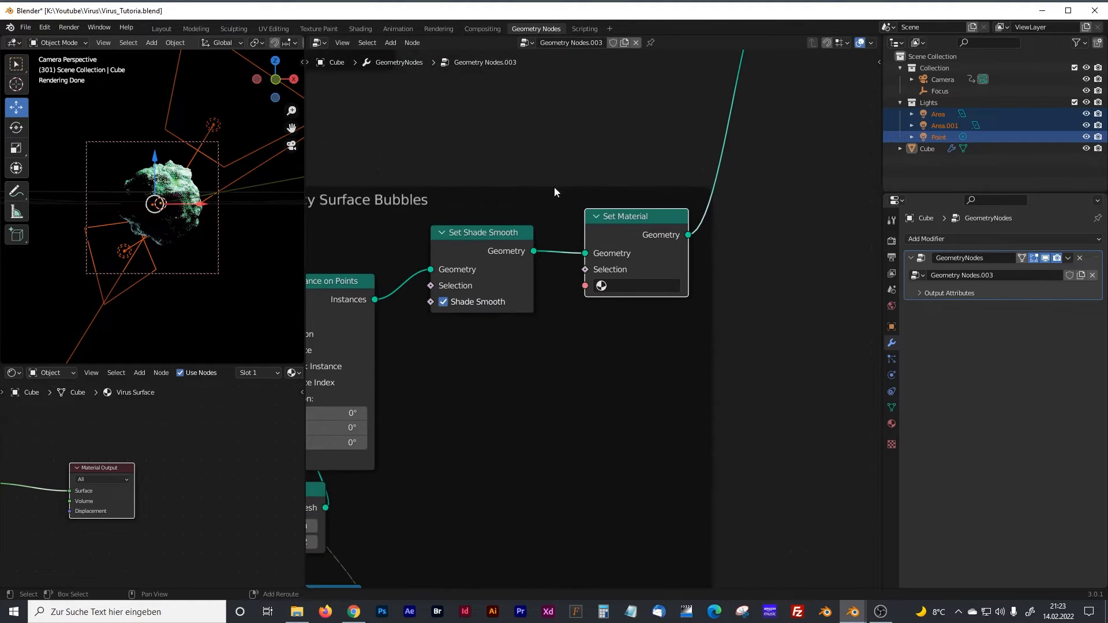
pyautogui.scroll(2, 609, 297)
pyautogui.click(606, 275)
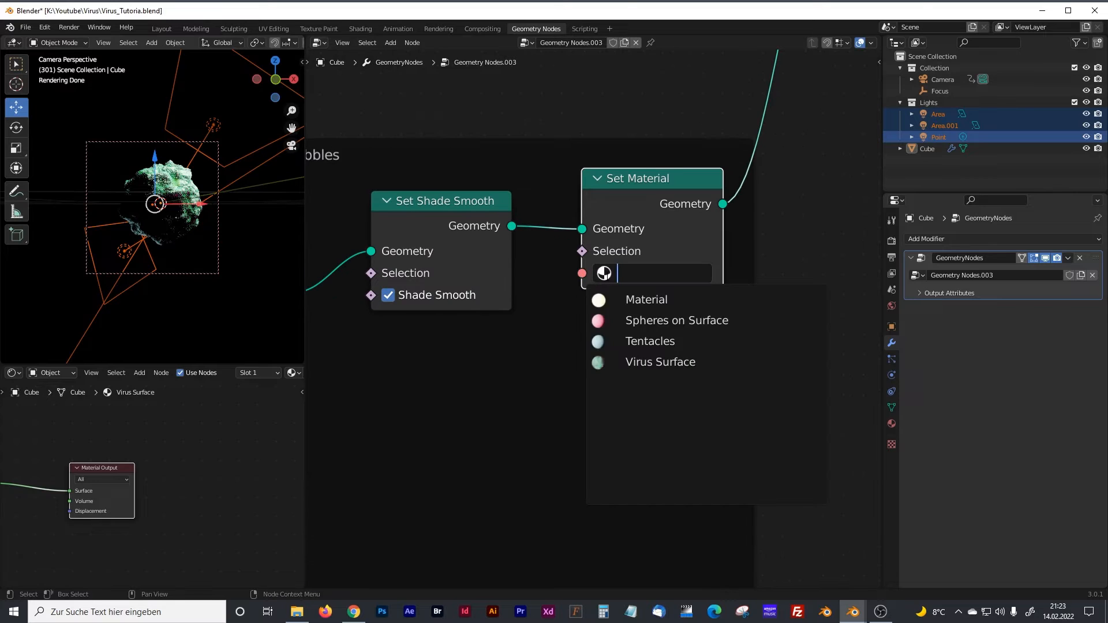
pyautogui.click(650, 322)
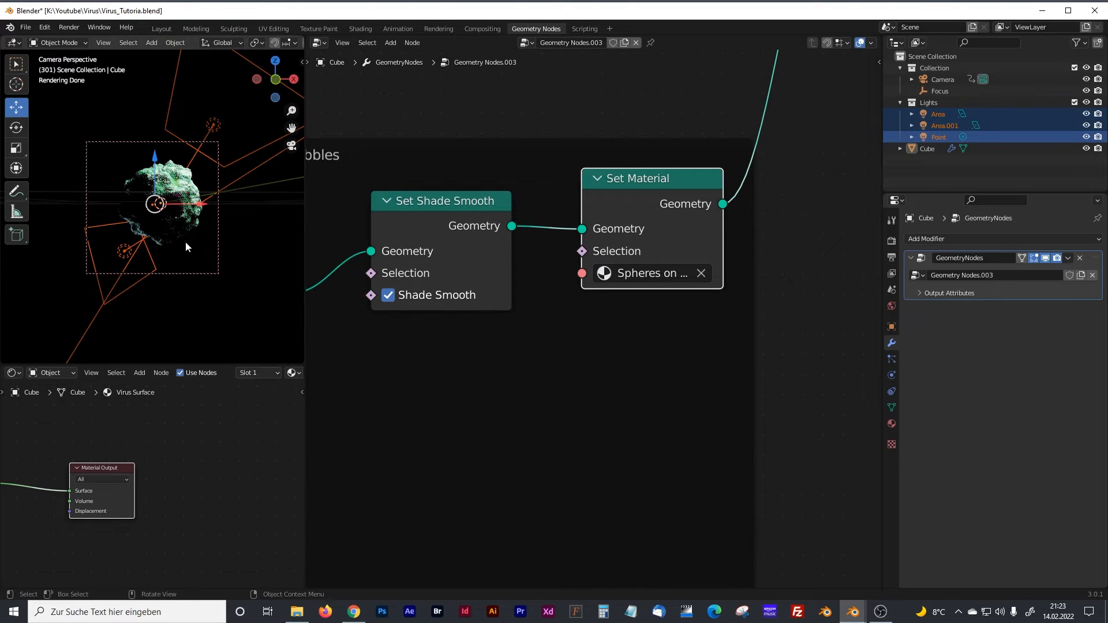
# Step: Inspect the bubbles' material and size on the virus surface in the rendered viewport, both close up and from a distance
pyautogui.scroll(10, 188, 227)
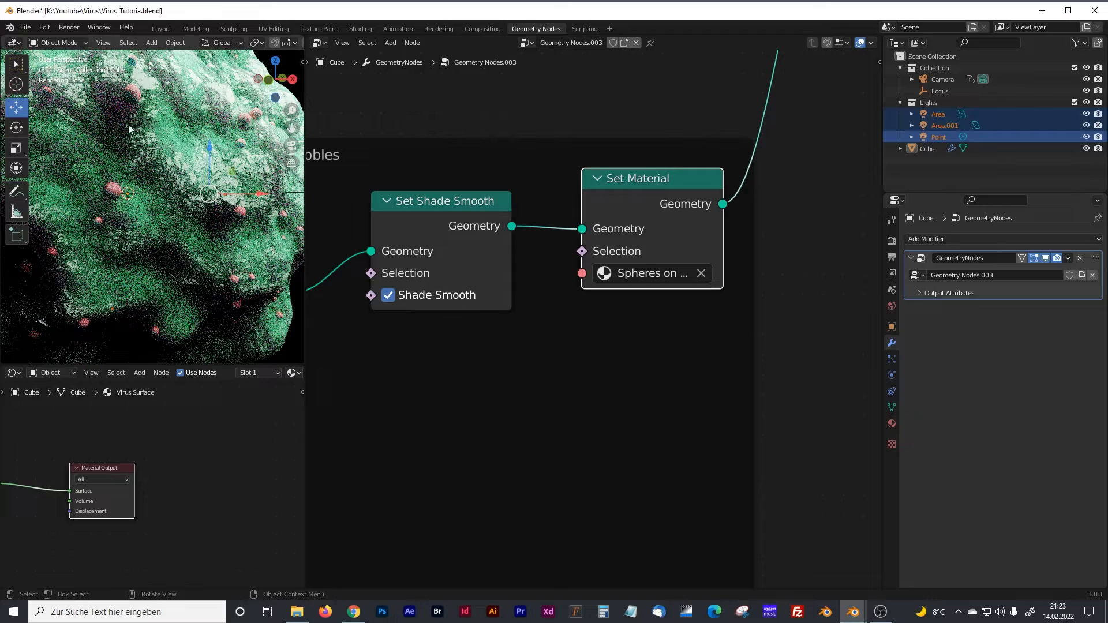
pyautogui.moveTo(305, 257); pyautogui.dragTo(421, 257)
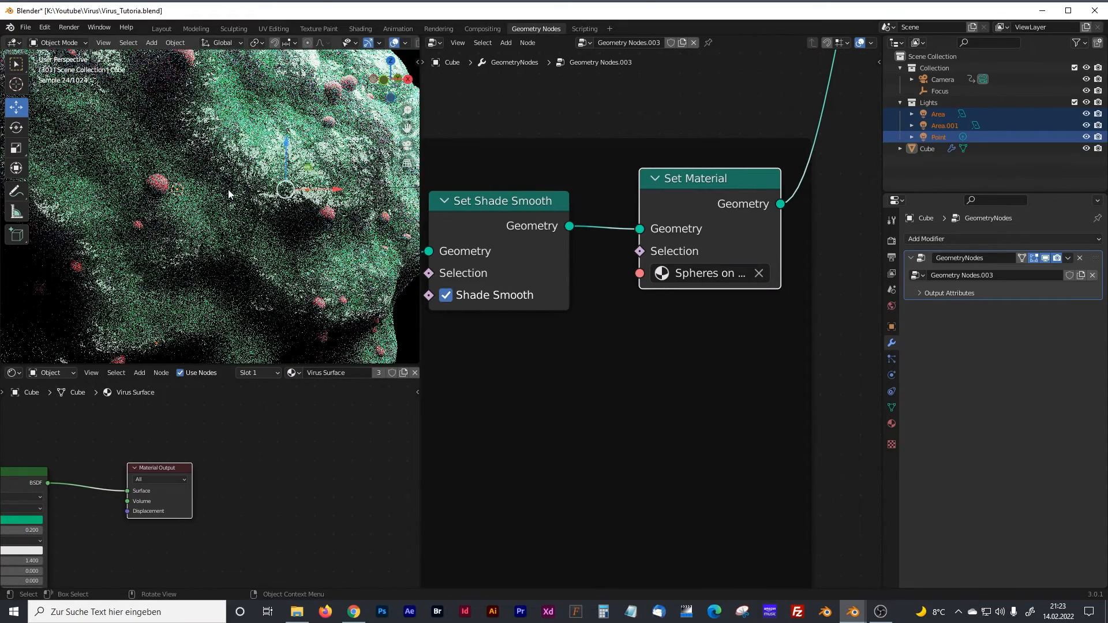
pyautogui.scroll(-6, 185, 182)
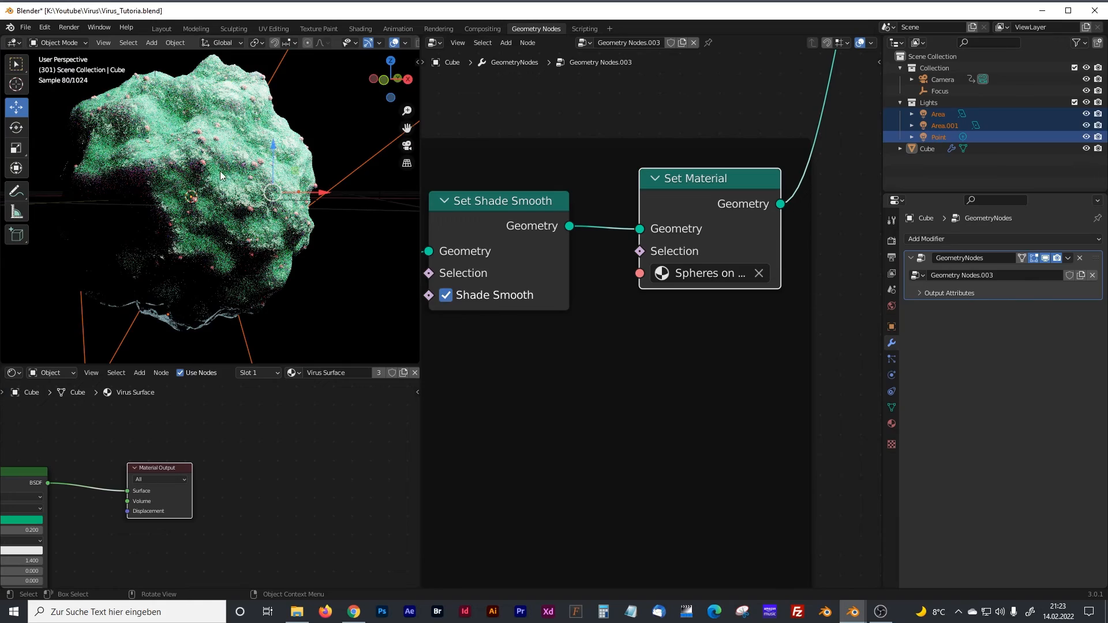
pyautogui.scroll(4, 220, 142)
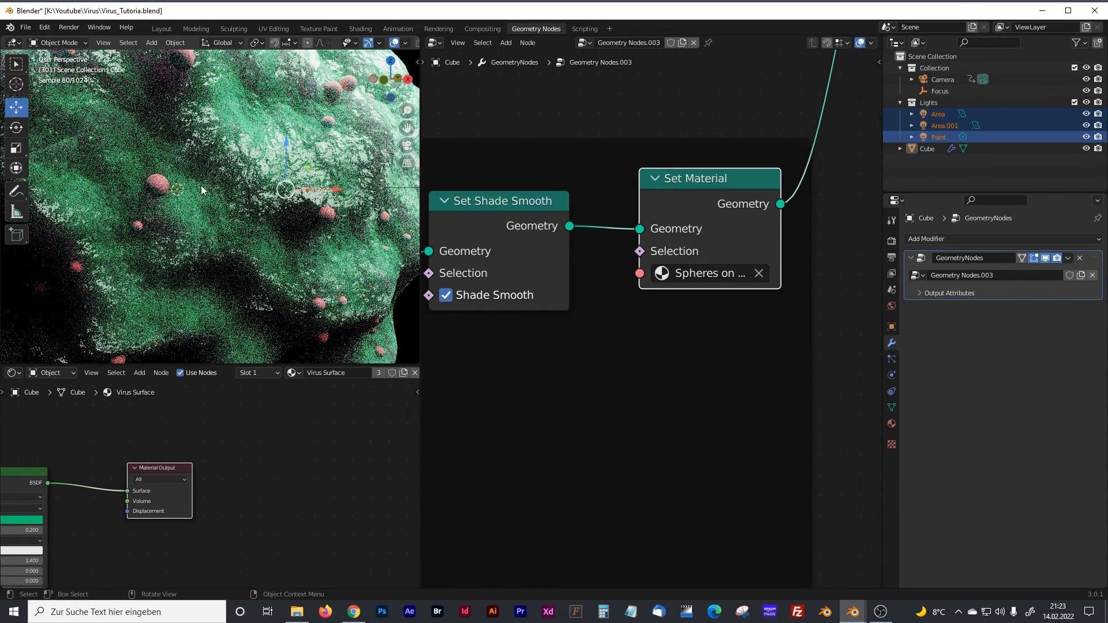
pyautogui.scroll(-3, 210, 161)
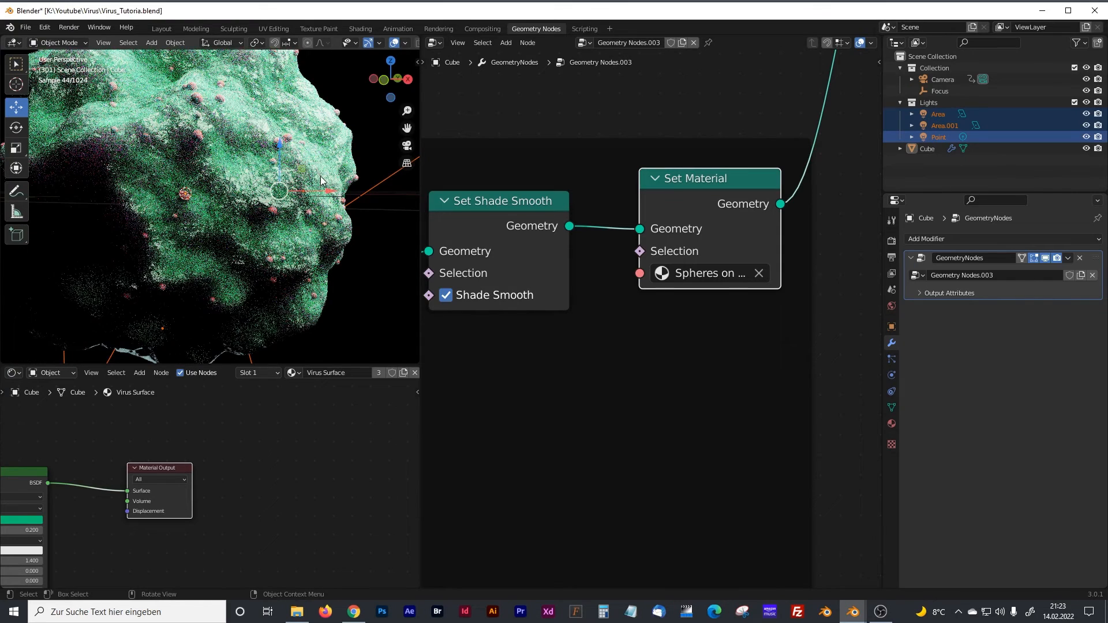
pyautogui.scroll(-6, 320, 175)
pyautogui.moveTo(228, 365); pyautogui.dragTo(226, 290)
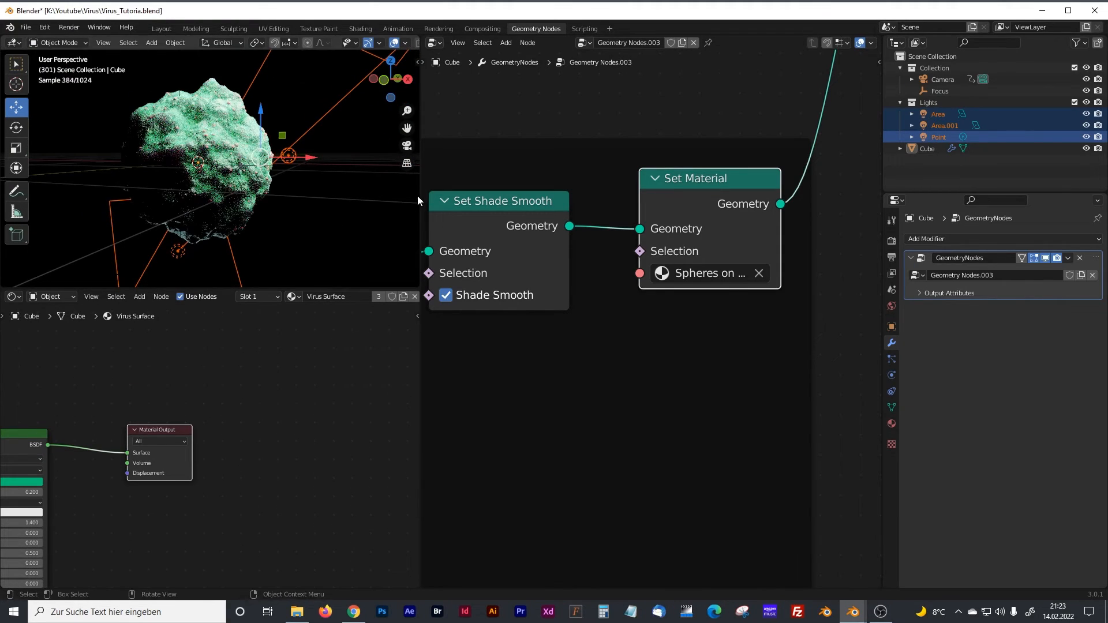
pyautogui.moveTo(417, 195); pyautogui.dragTo(182, 196)
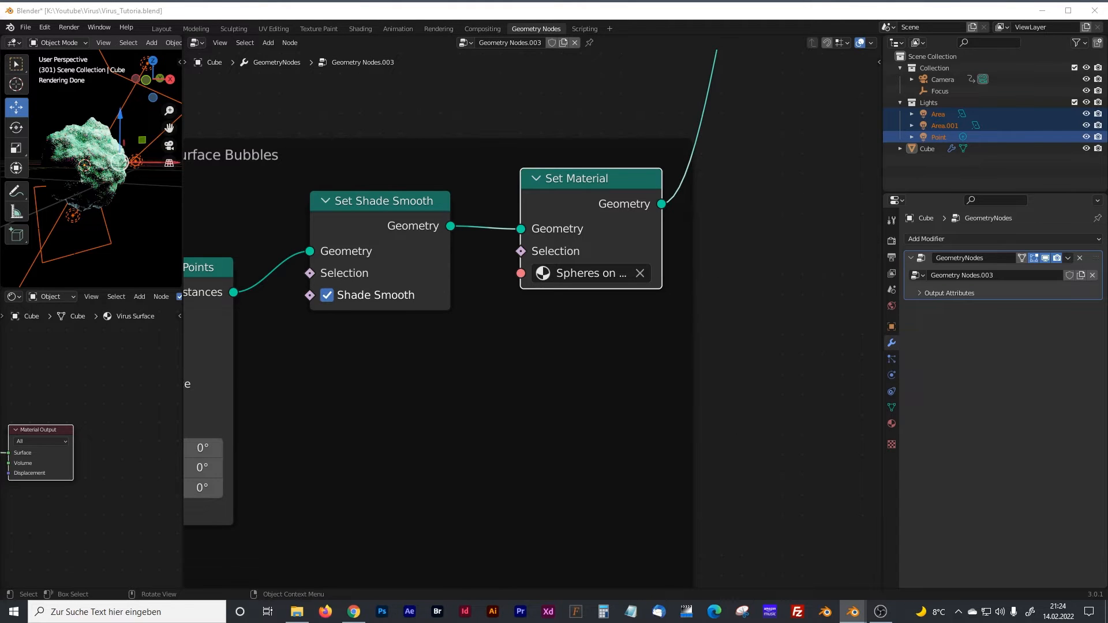
# Step: Move the Fancy Surface Bubbles frame farther from the noise nodes in the geometry node tree
pyautogui.scroll(-5, 351, 169)
pyautogui.moveTo(341, 183); pyautogui.dragTo(528, 257, button='middle')
pyautogui.scroll(-1, 479, 255)
pyautogui.moveTo(537, 265); pyautogui.dragTo(604, 248)
# Step: Add a second Distribute Points on Faces node below the bubbles frame and connect Set Position's geometry to its Mesh input
pyautogui.moveTo(457, 360); pyautogui.dragTo(418, 334, button='middle')
pyautogui.scroll(4, 459, 247)
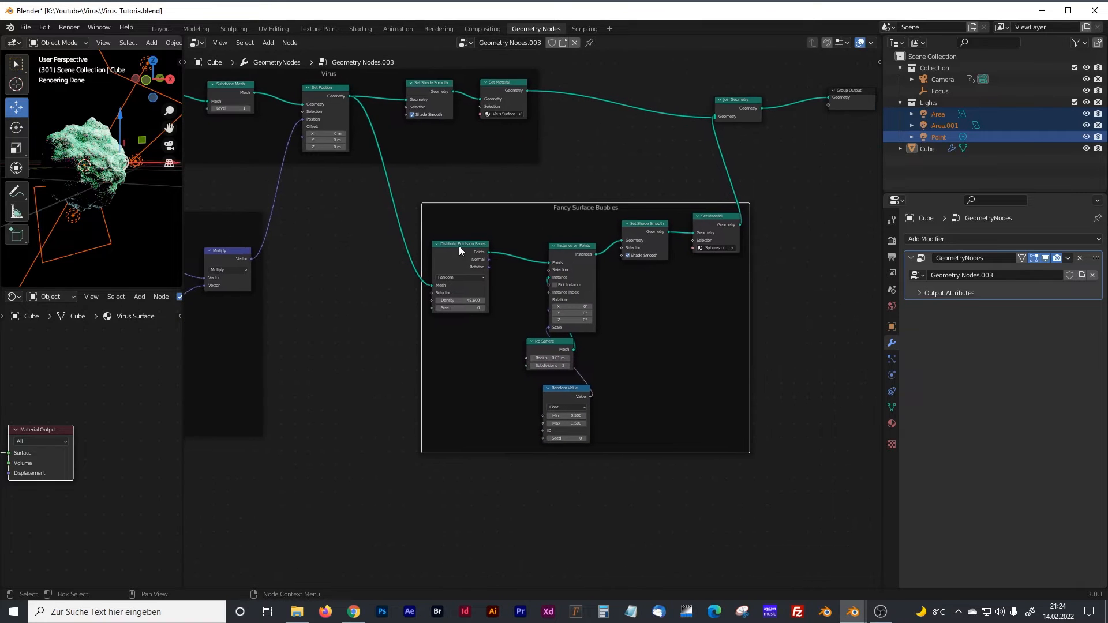
pyautogui.keyDown('shift'); pyautogui.scroll(-5, 418, 408); pyautogui.keyUp('shift')
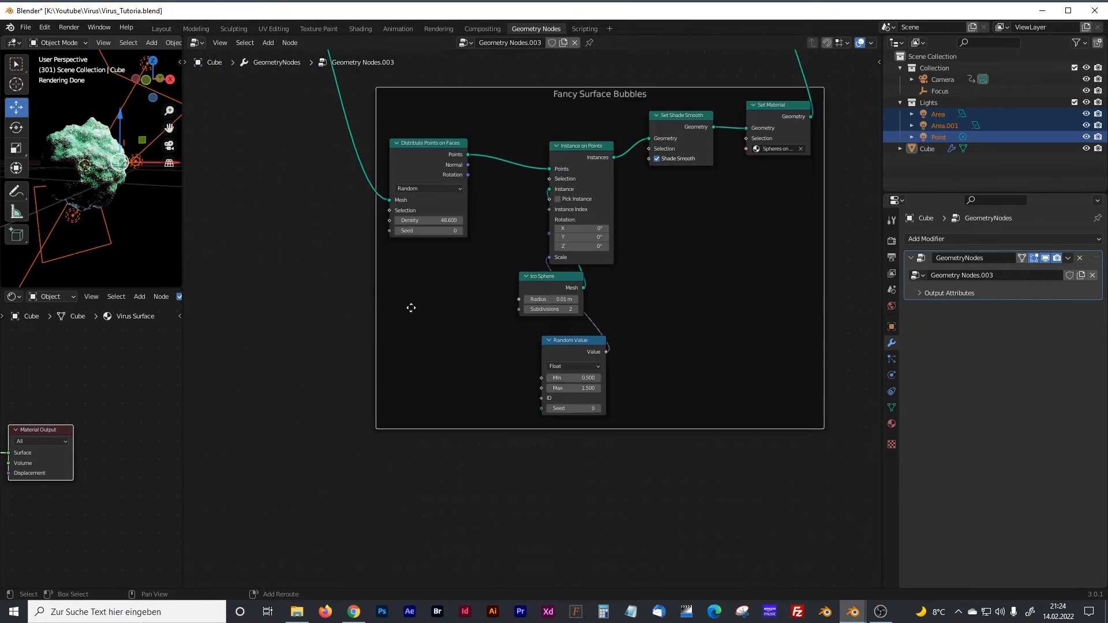
pyautogui.hotkey('shift', 'a')
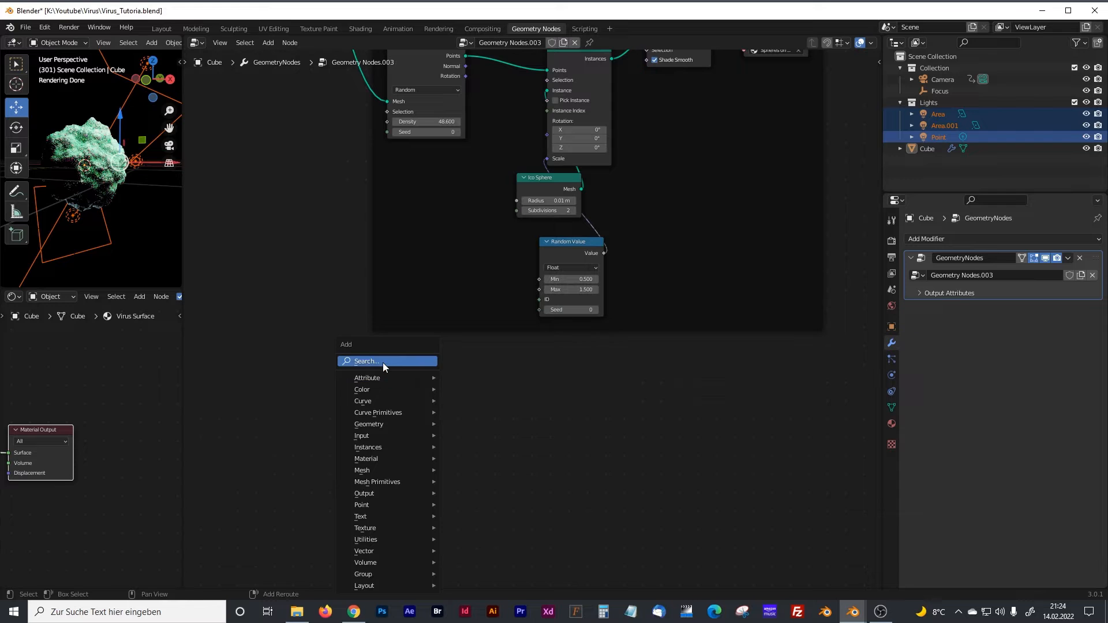
pyautogui.click(382, 361)
pyautogui.write('distribu')
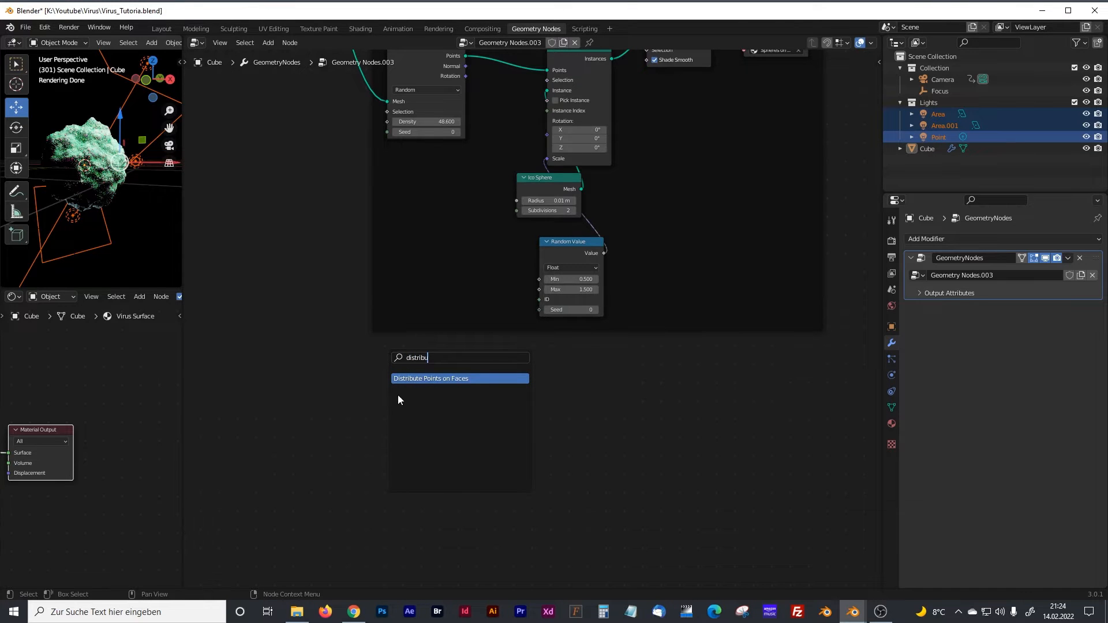
pyautogui.press('Return')
pyautogui.click(375, 433)
pyautogui.moveTo(354, 364); pyautogui.dragTo(365, 340, button='middle')
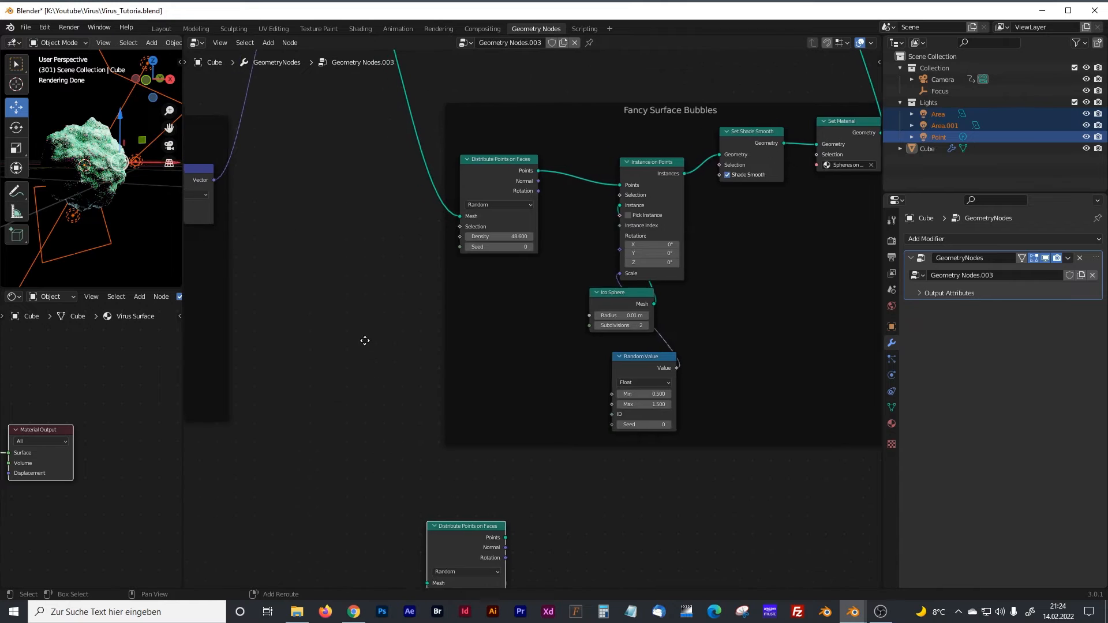
pyautogui.keyDown('shift'); pyautogui.scroll(5, 365, 341); pyautogui.keyUp('shift')
pyautogui.moveTo(417, 136); pyautogui.dragTo(493, 539)
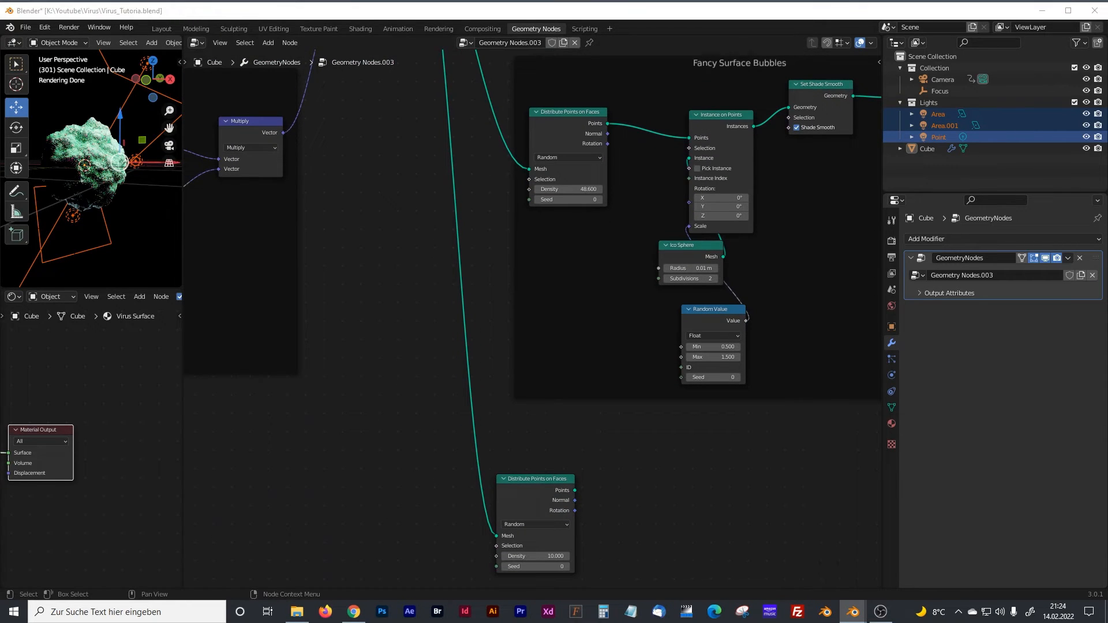
# Step: Enlarge the 3D viewport in both directions to show the virus larger beside the node editor
pyautogui.moveTo(535, 433); pyautogui.dragTo(482, 330, button='middle')
pyautogui.moveTo(323, 427); pyautogui.dragTo(358, 426, button='middle')
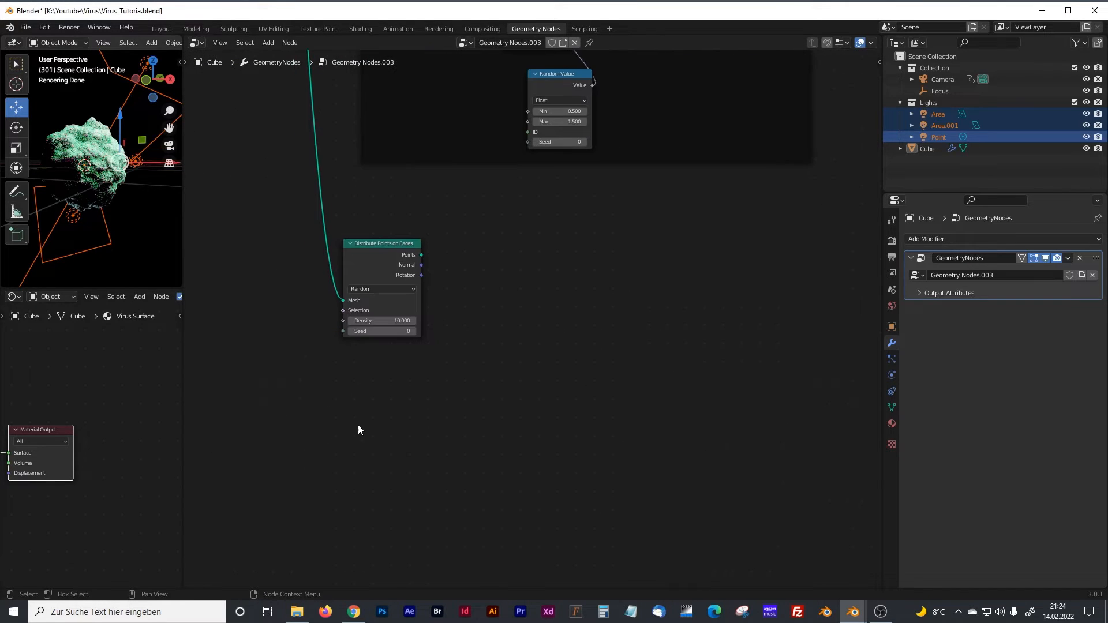
pyautogui.moveTo(183, 255); pyautogui.dragTo(322, 252)
pyautogui.moveTo(229, 290); pyautogui.dragTo(228, 472)
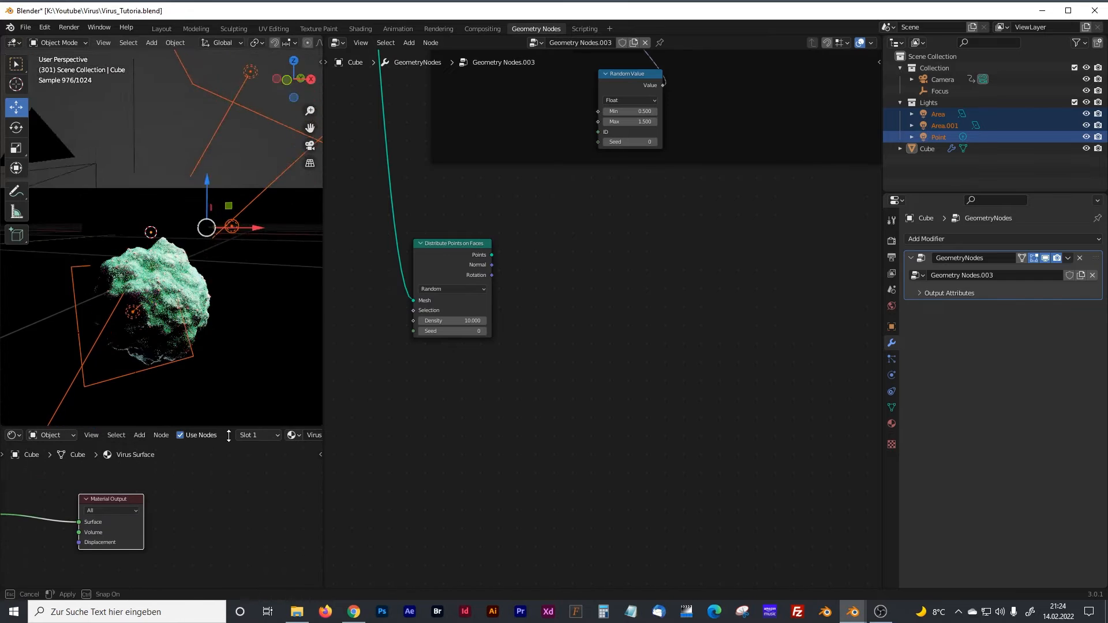
# Step: Add a Curve Line node and place it below the new Distribute Points on Faces node
pyautogui.hotkey('shift', 'a')
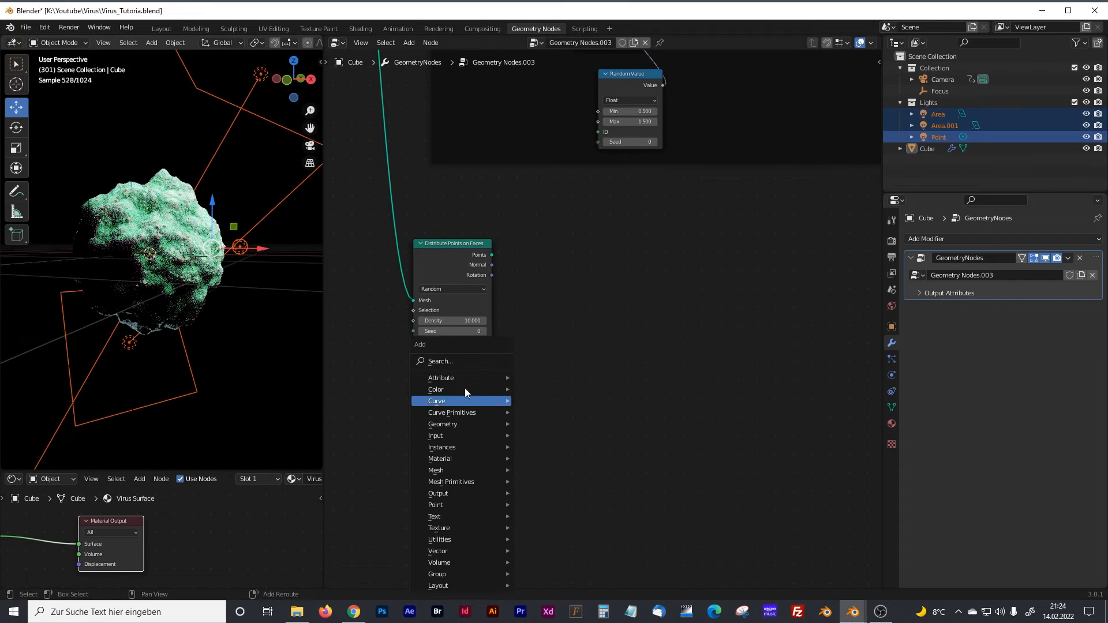
pyautogui.click(446, 360)
pyautogui.write('curv')
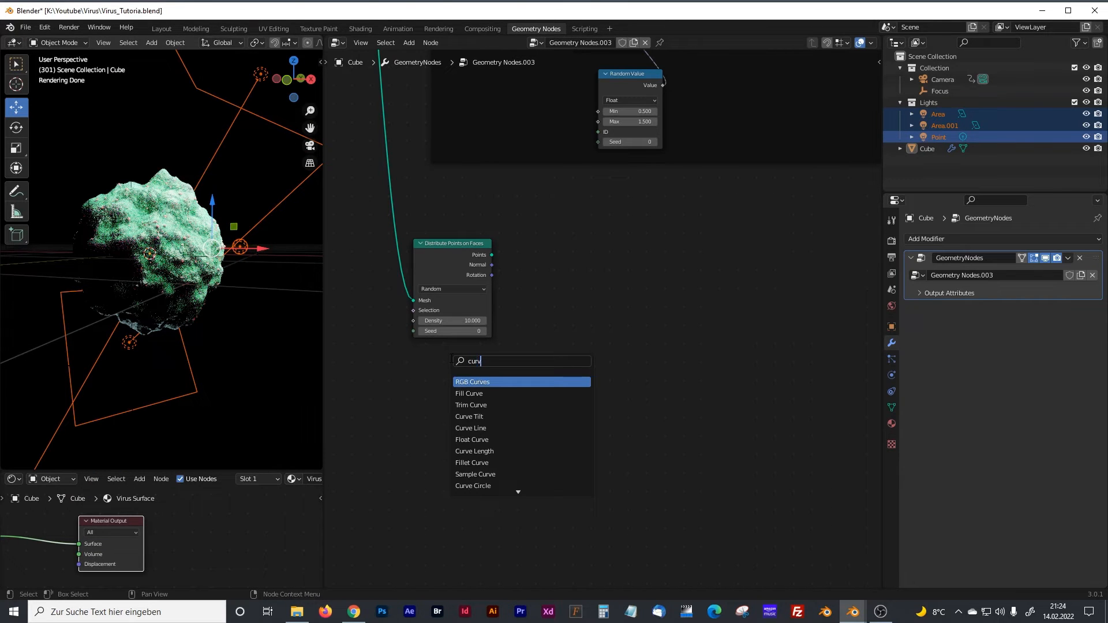
pyautogui.write('e li')
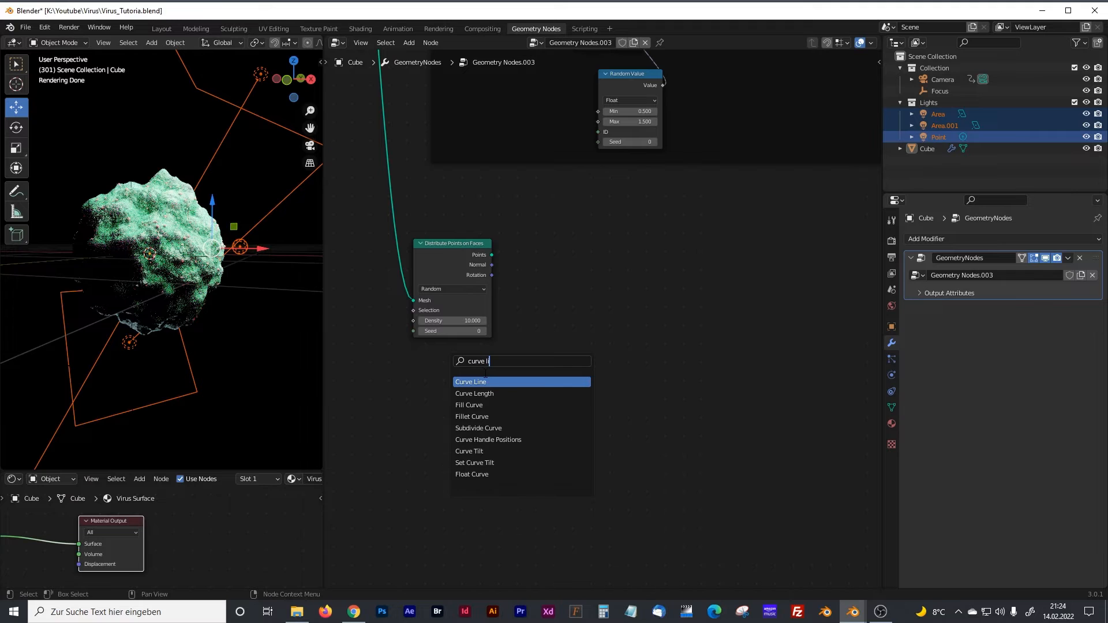
pyautogui.press('Return')
pyautogui.click(486, 390)
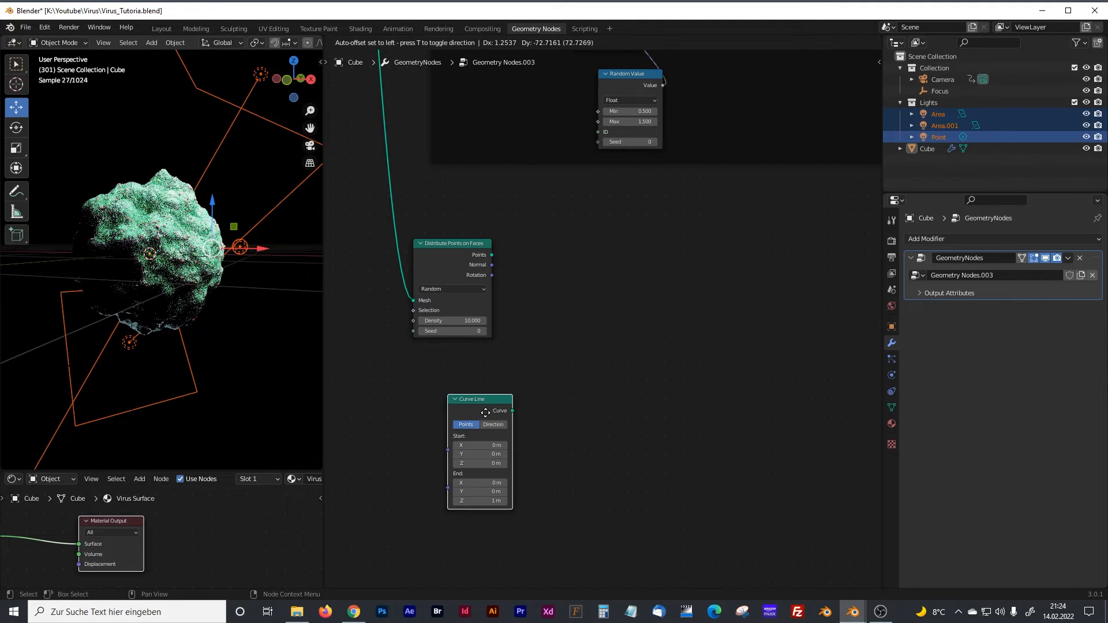
pyautogui.moveTo(565, 405); pyautogui.dragTo(615, 347, button='middle')
pyautogui.moveTo(549, 354); pyautogui.dragTo(571, 365)
pyautogui.moveTo(621, 332); pyautogui.dragTo(620, 363, button='middle')
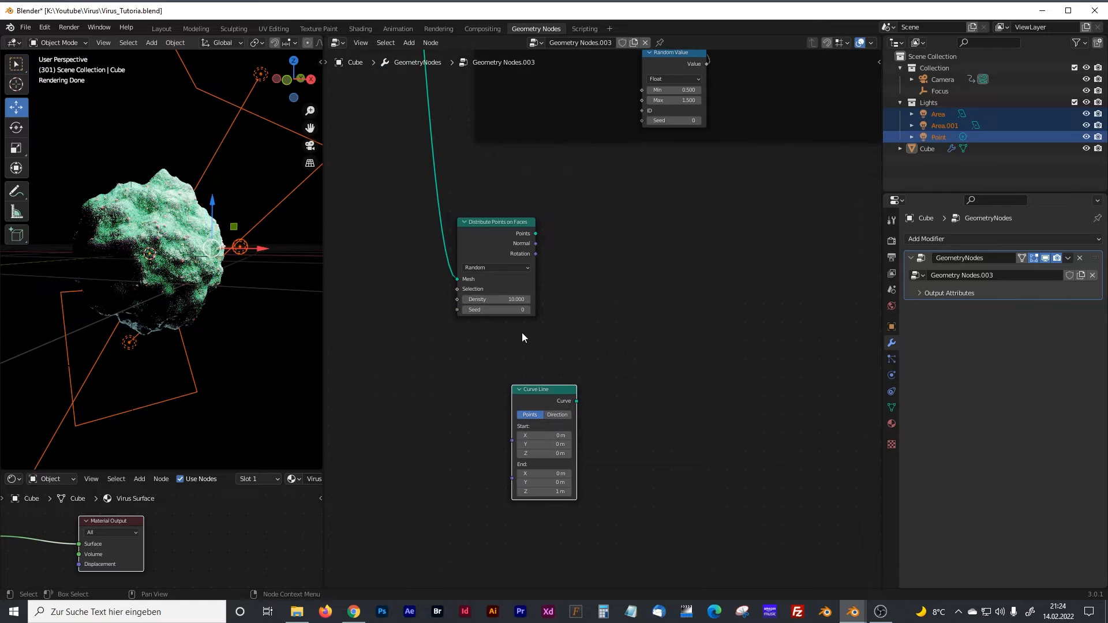
# Step: Add a Grid node beside the second Distribute Points on Faces node and connect its mesh to the Mesh input
pyautogui.moveTo(503, 219); pyautogui.dragTo(485, 197)
pyautogui.moveTo(531, 395)
pyautogui.mouseDown()
pyautogui.moveTo(559, 385)
pyautogui.moveTo(514, 397)
pyautogui.moveTo(537, 388)
pyautogui.mouseUp()
pyautogui.moveTo(498, 349); pyautogui.dragTo(593, 401, button='middle')
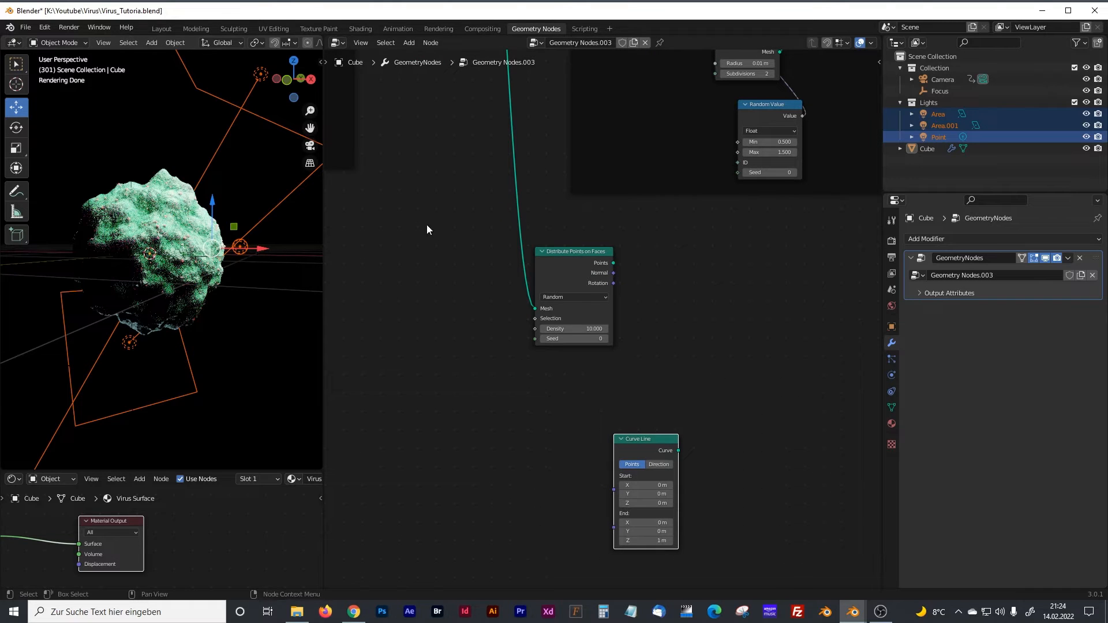
pyautogui.moveTo(479, 244); pyautogui.dragTo(500, 282, button='middle')
pyautogui.hotkey('shift', 'a')
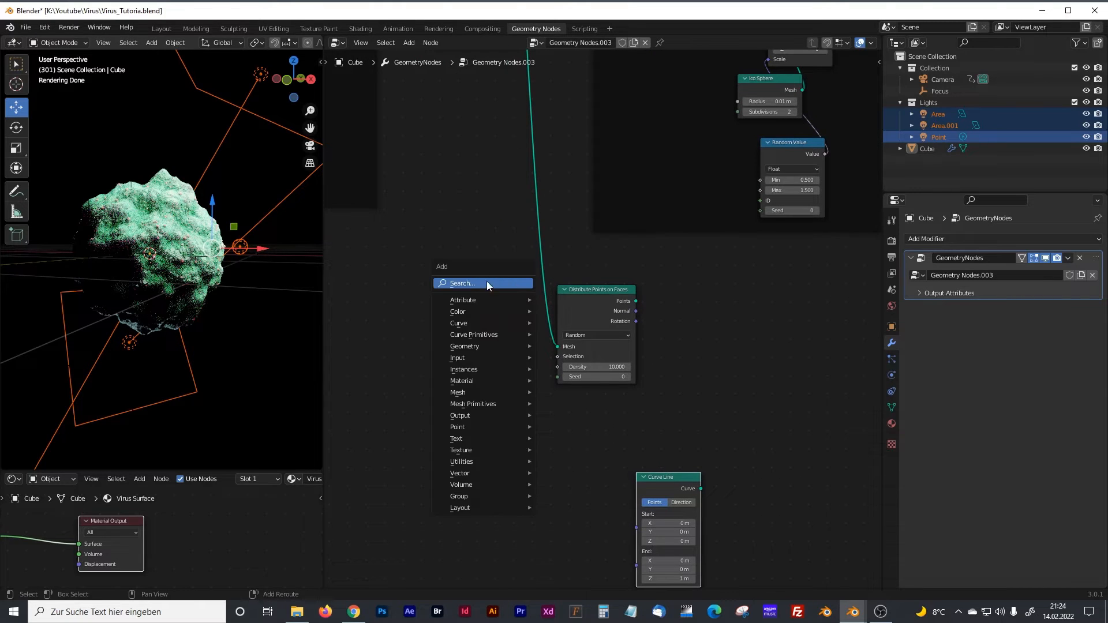
pyautogui.click(486, 283)
pyautogui.write('grid')
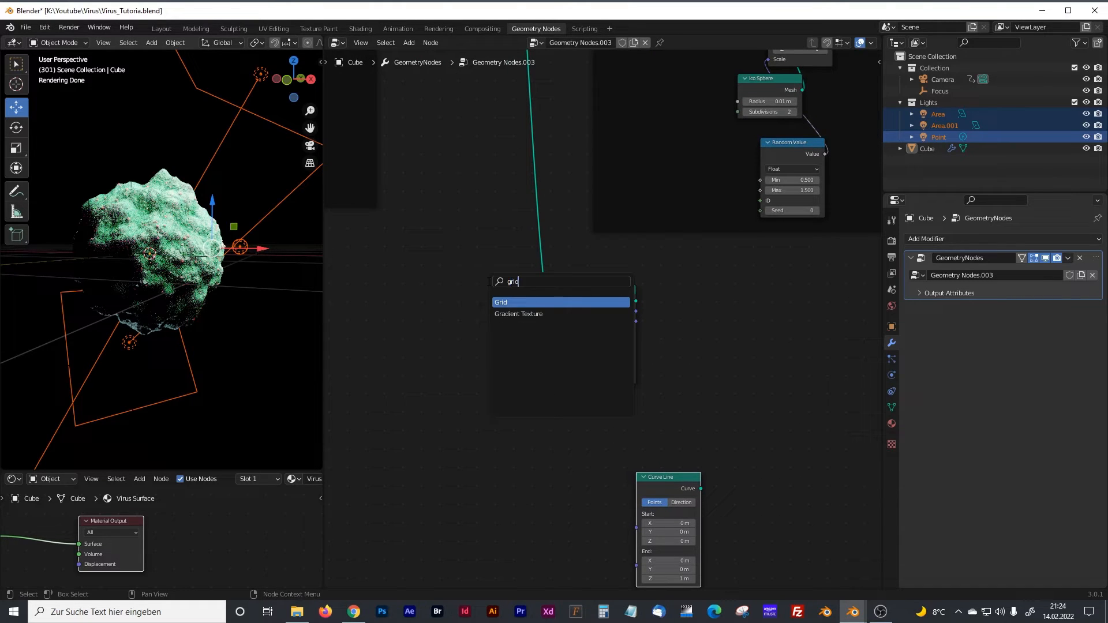
pyautogui.click(515, 302)
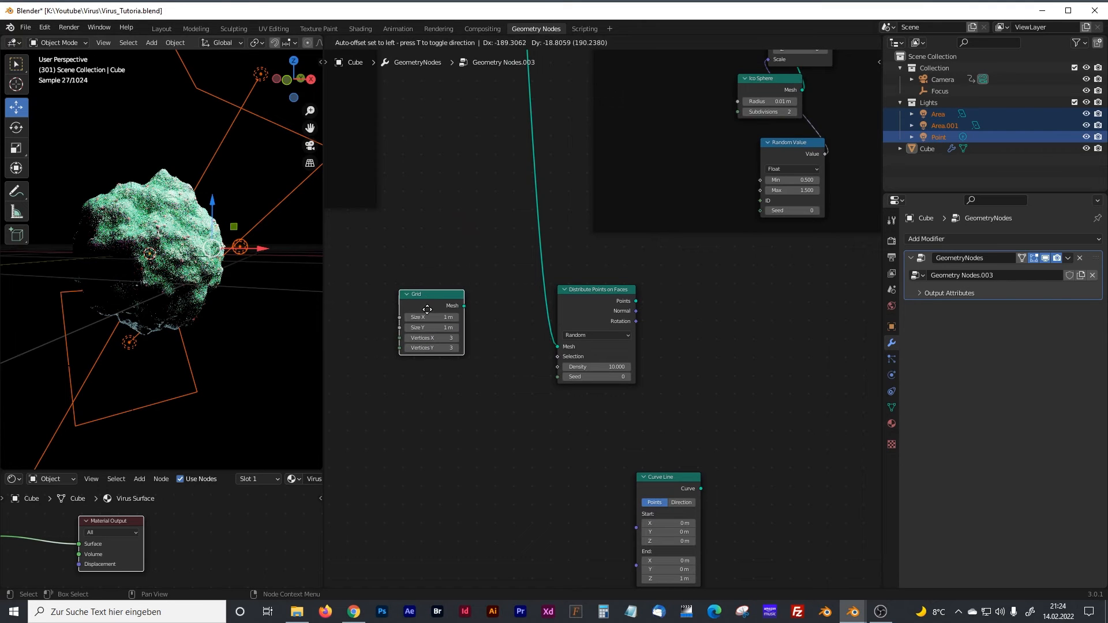
pyautogui.moveTo(464, 307); pyautogui.dragTo(556, 347)
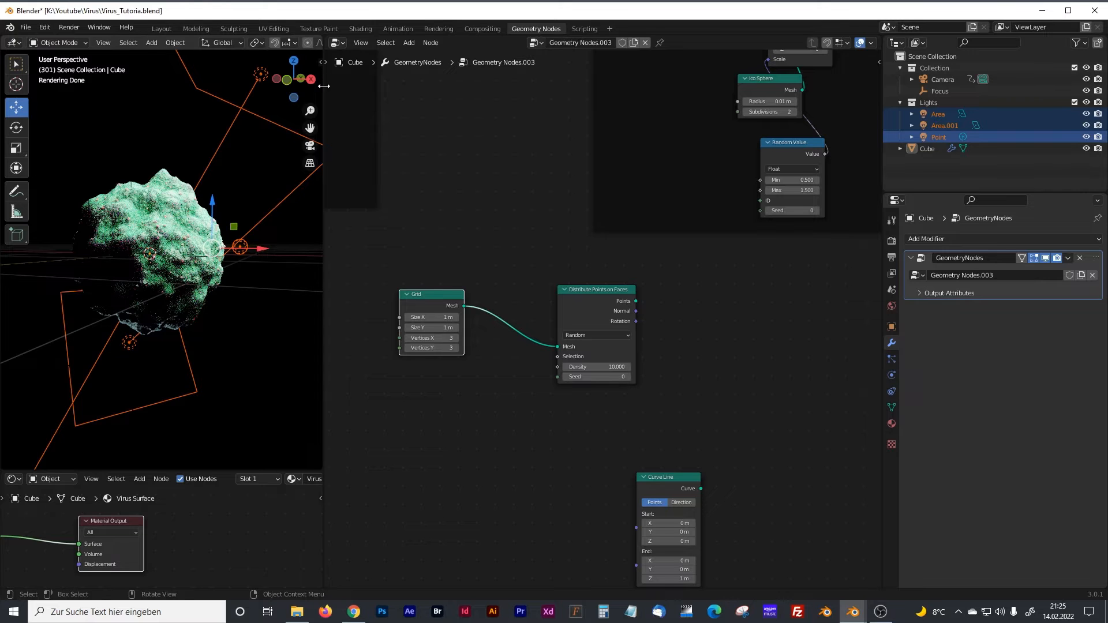
# Step: Switch the 3D viewport to solid shading and leave it slightly wider than before
pyautogui.moveTo(322, 74); pyautogui.dragTo(472, 74)
pyautogui.click(446, 42)
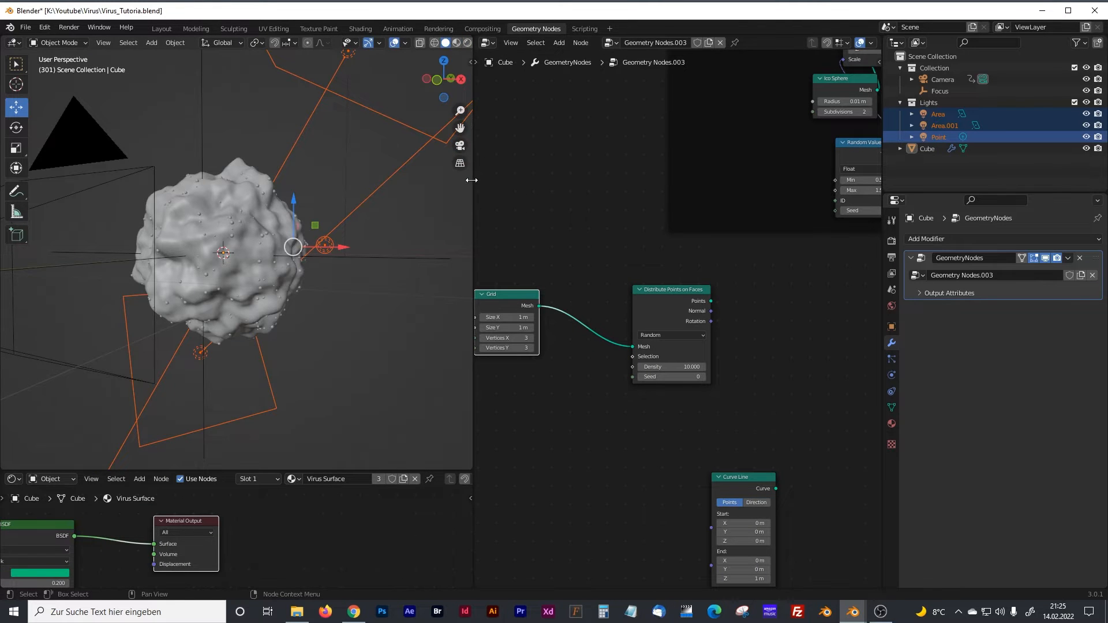
pyautogui.moveTo(473, 178); pyautogui.dragTo(332, 178)
# Step: Cut the link between the virus surface's Set Material node and Join Geometry
pyautogui.moveTo(682, 260); pyautogui.dragTo(431, 471, button='middle')
pyautogui.moveTo(732, 295); pyautogui.dragTo(603, 551, button='middle')
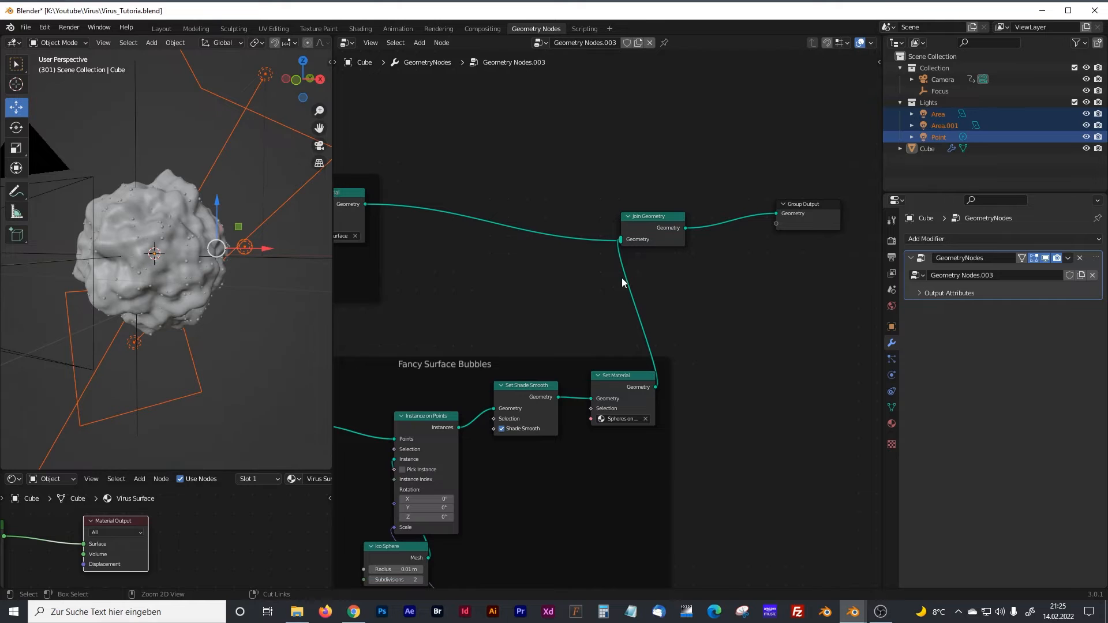
pyautogui.keyDown('ctrl'); pyautogui.moveTo(583, 219); pyautogui.dragTo(576, 269, button='right'); pyautogui.keyUp('ctrl')
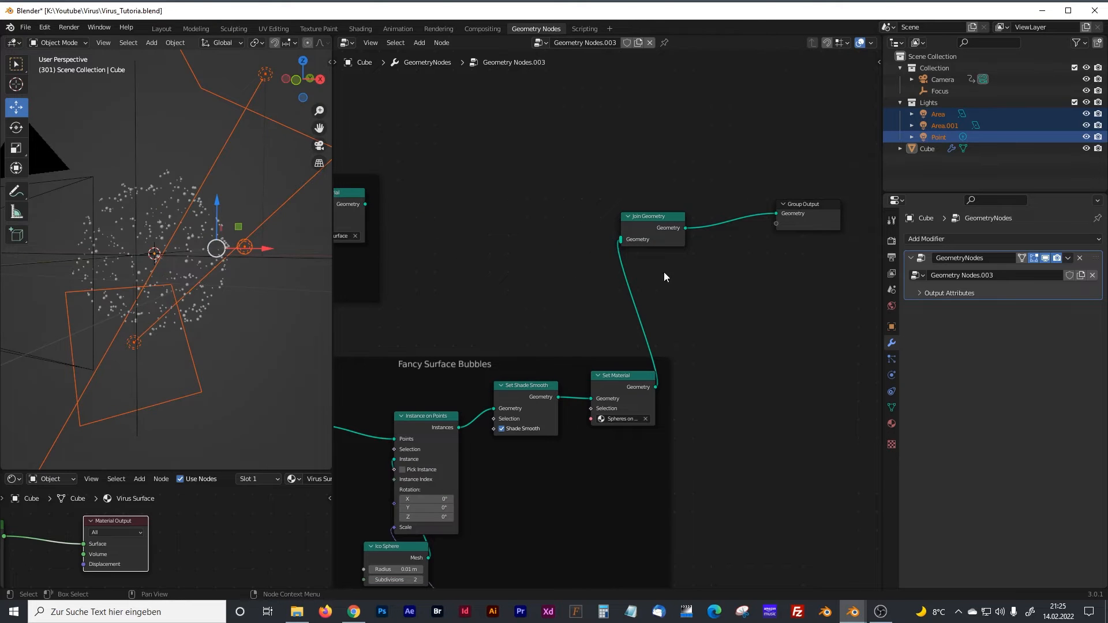
# Step: Move Join Geometry and Group Output farther out, and connect the second Distribute Points on Faces node's points to Join Geometry
pyautogui.moveTo(527, 285); pyautogui.dragTo(745, 168, button='middle')
pyautogui.scroll(-3, 616, 223)
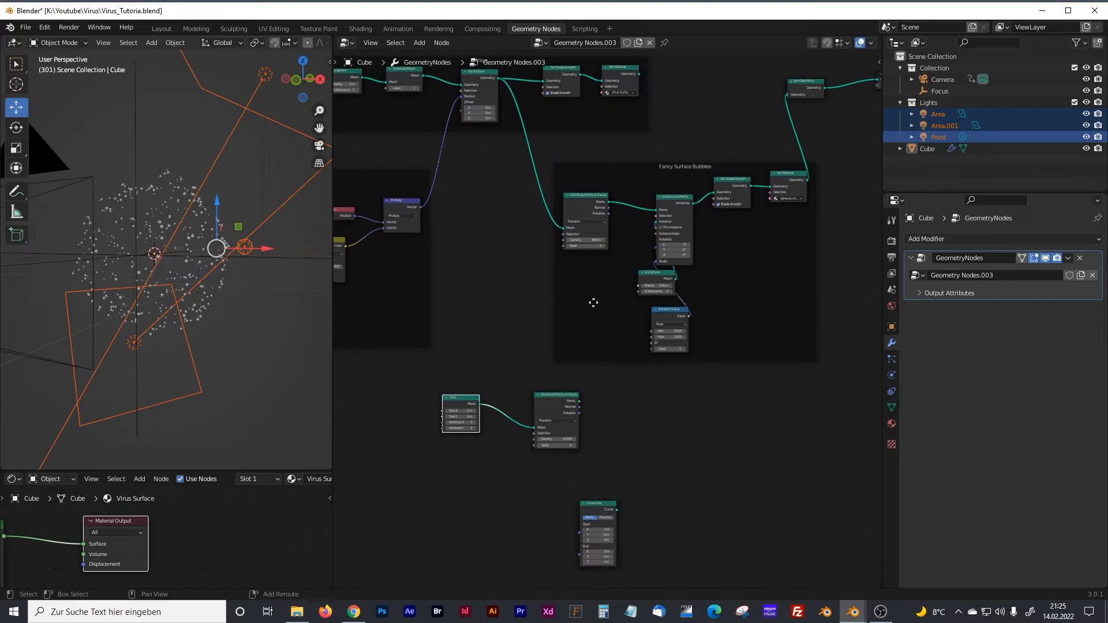
pyautogui.moveTo(593, 412); pyautogui.dragTo(611, 410)
pyautogui.moveTo(730, 435); pyautogui.dragTo(533, 422, button='middle')
pyautogui.scroll(-1, 532, 421)
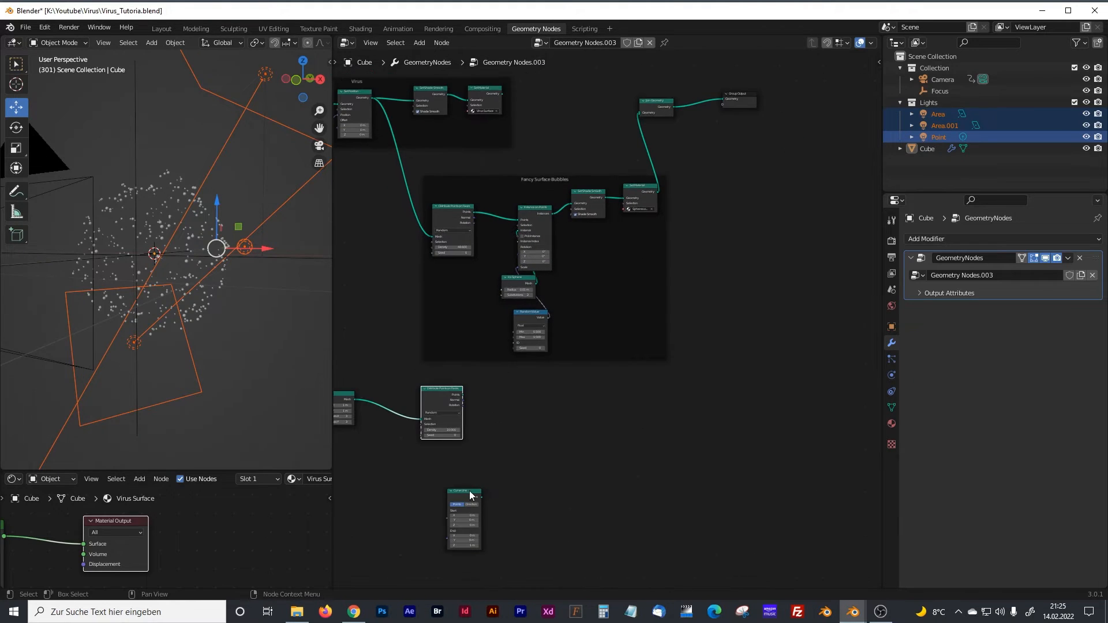
pyautogui.moveTo(749, 95); pyautogui.dragTo(841, 92)
pyautogui.moveTo(662, 101); pyautogui.dragTo(760, 126)
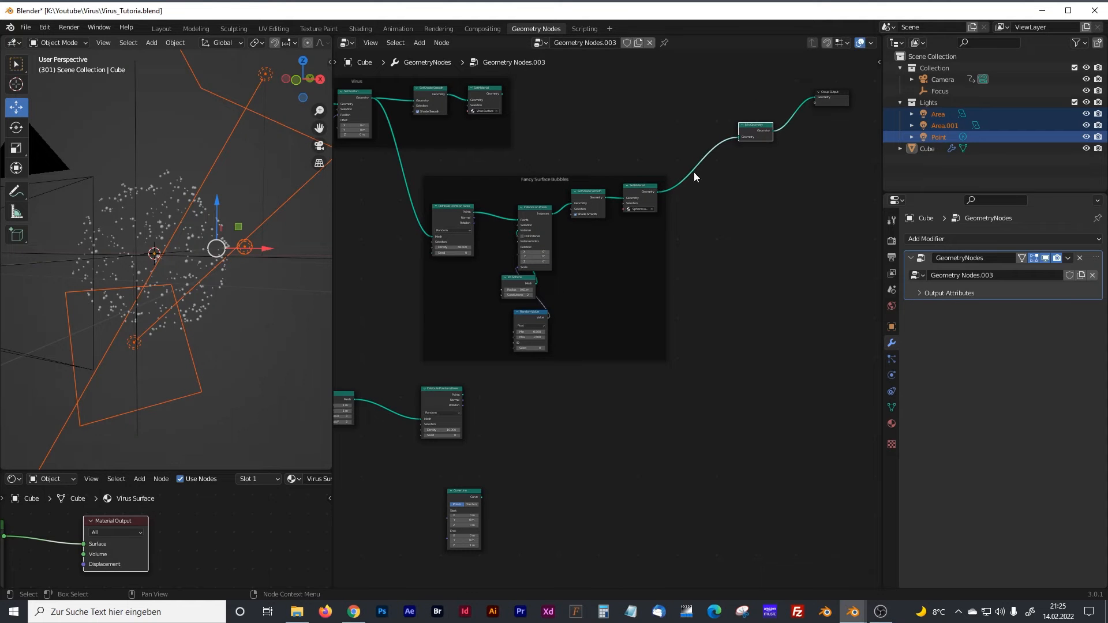
pyautogui.moveTo(462, 394); pyautogui.dragTo(736, 144)
# Step: Cut the link between the Fancy Surface Bubbles' Set Material node and Join Geometry
pyautogui.scroll(4, 175, 241)
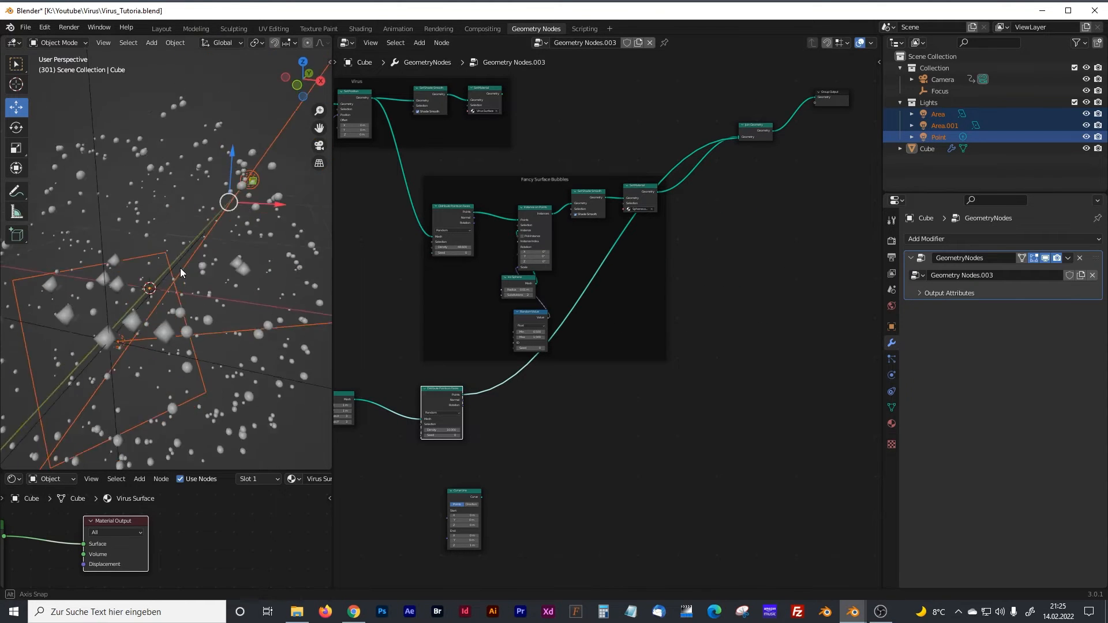
pyautogui.scroll(-3, 181, 278)
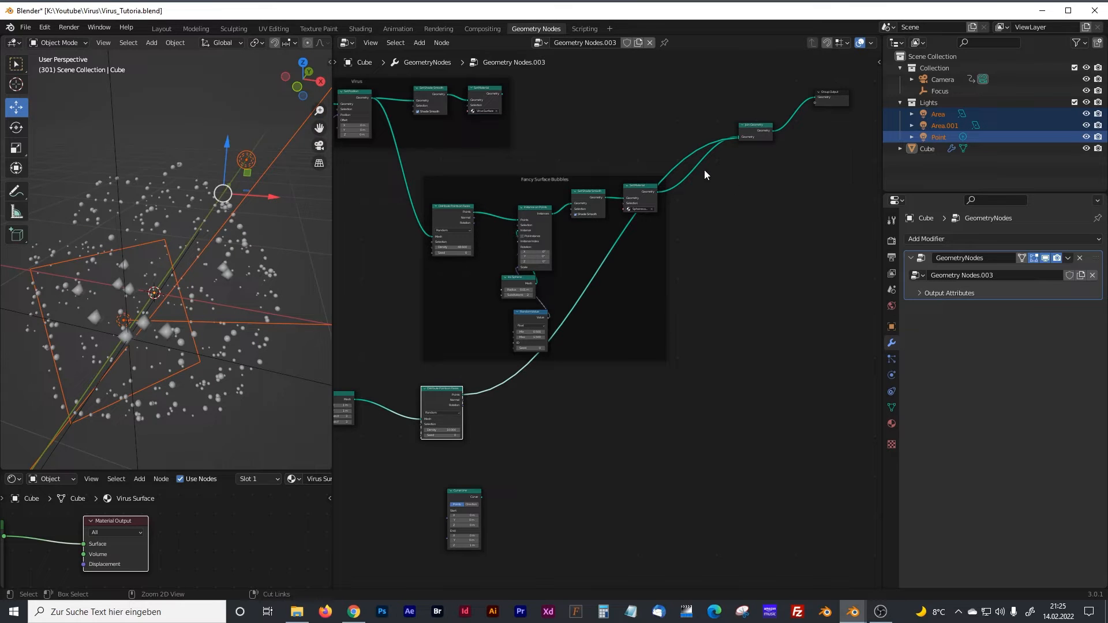
pyautogui.keyDown('ctrl'); pyautogui.moveTo(692, 164); pyautogui.dragTo(694, 197, button='right'); pyautogui.keyUp('ctrl')
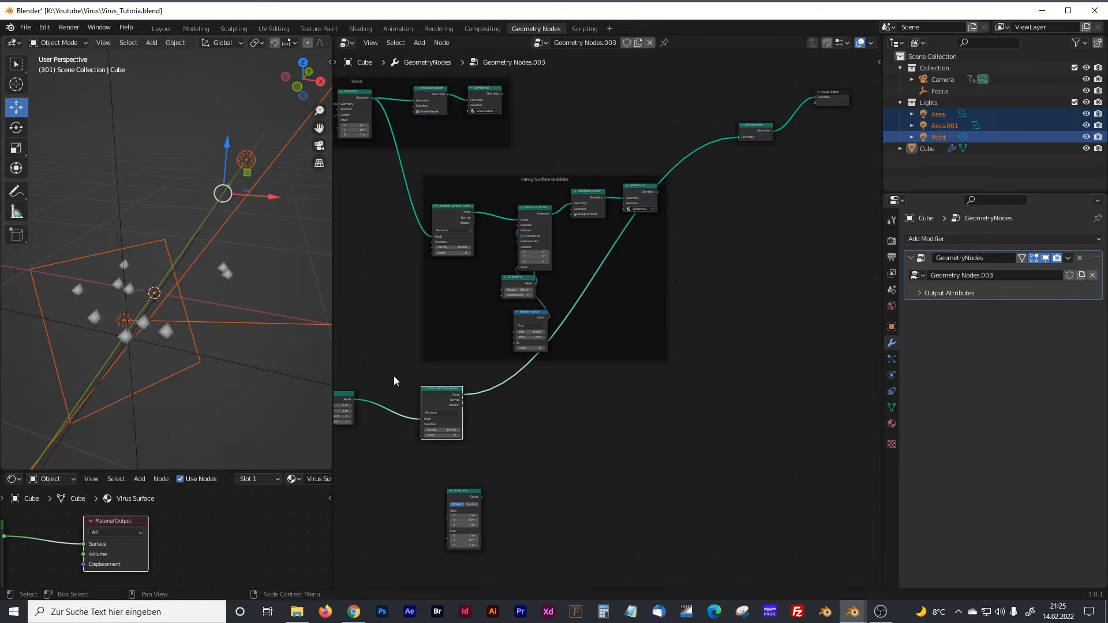
pyautogui.moveTo(537, 436); pyautogui.dragTo(586, 385, button='middle')
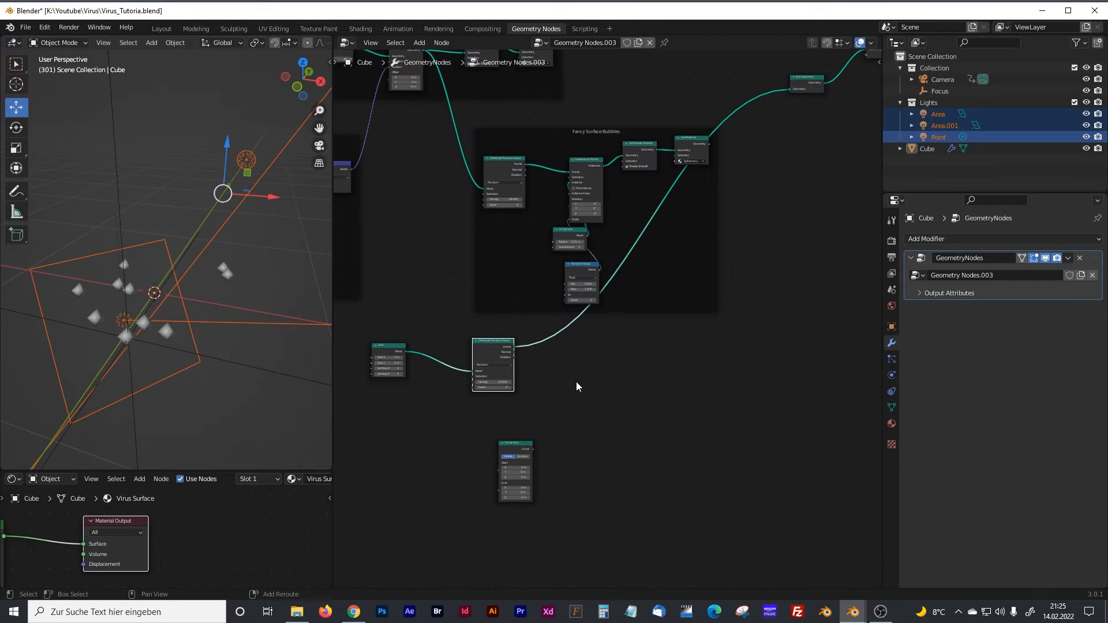
pyautogui.hotkey('shift', 'a')
pyautogui.moveTo(545, 377)
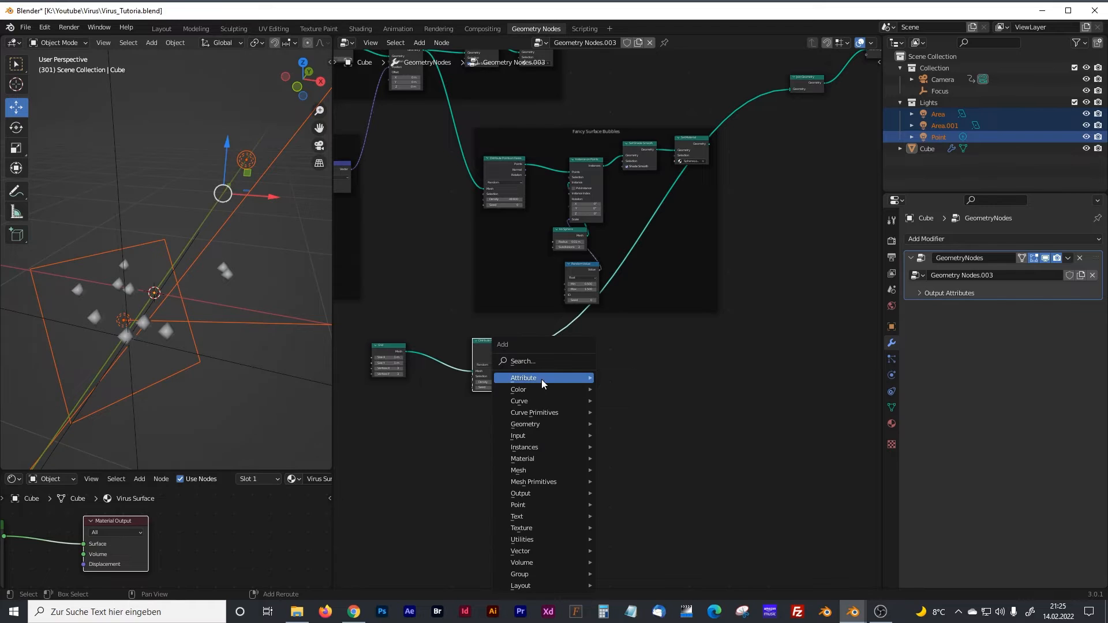
pyautogui.click(668, 381)
pyautogui.rightClick(638, 376)
# Step: Insert an Instance on Points node into the link between the second Distribute Points on Faces node and Join Geometry
pyautogui.scroll(3, 626, 378)
pyautogui.moveTo(564, 363); pyautogui.dragTo(610, 341, button='middle')
pyautogui.hotkey('shift', 'a')
pyautogui.moveTo(535, 344)
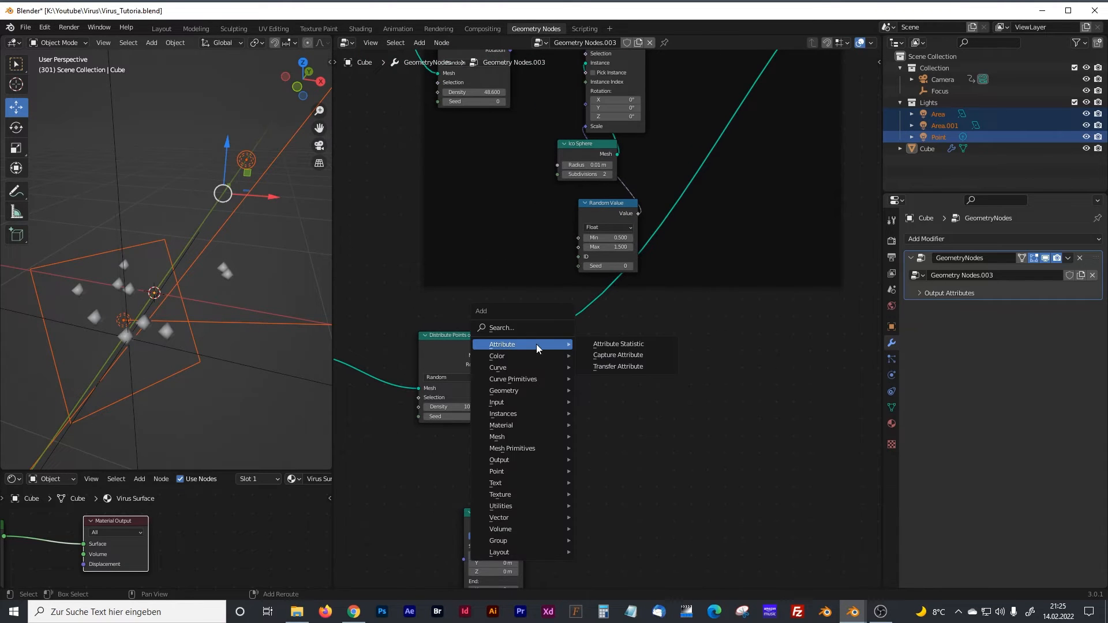
pyautogui.write('i')
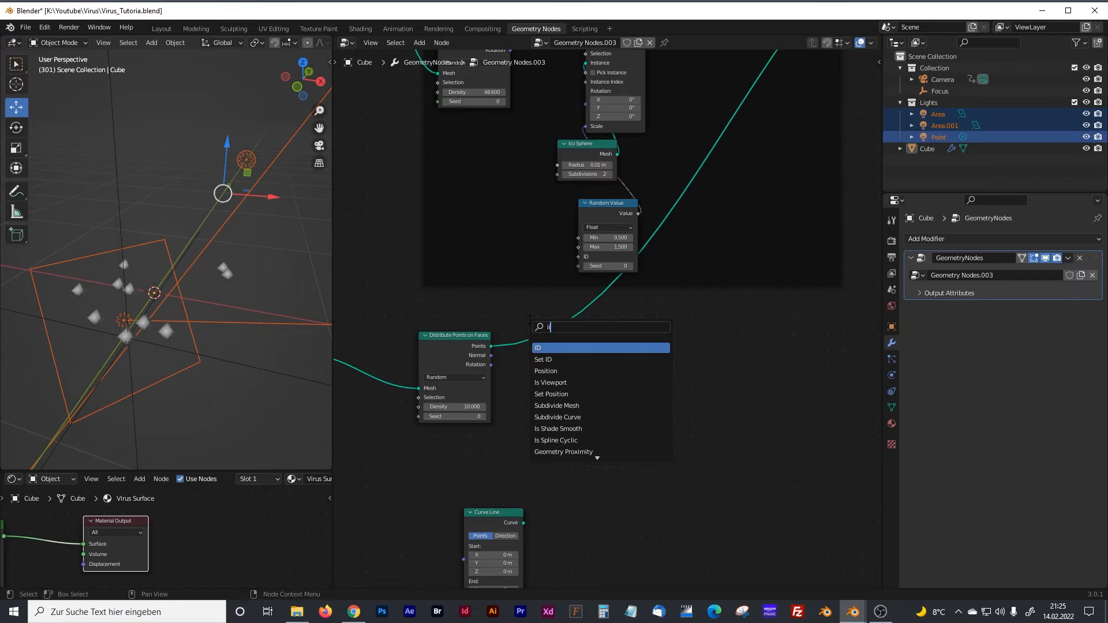
pyautogui.write('nsta')
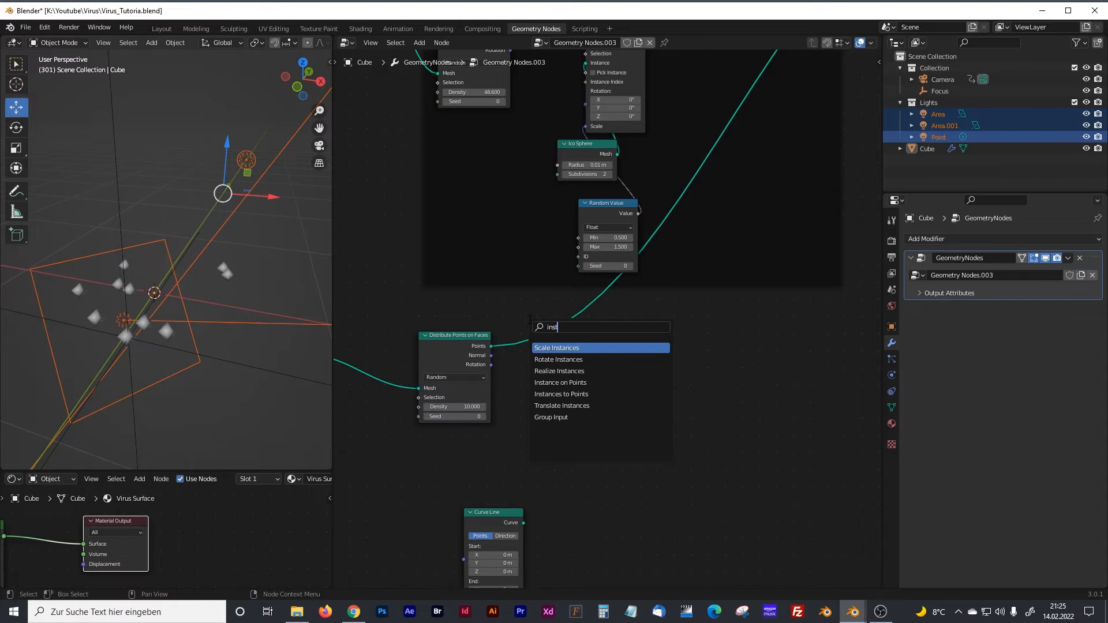
pyautogui.press('Down')
pyautogui.press('Down')
pyautogui.press('Down')
pyautogui.press('Return')
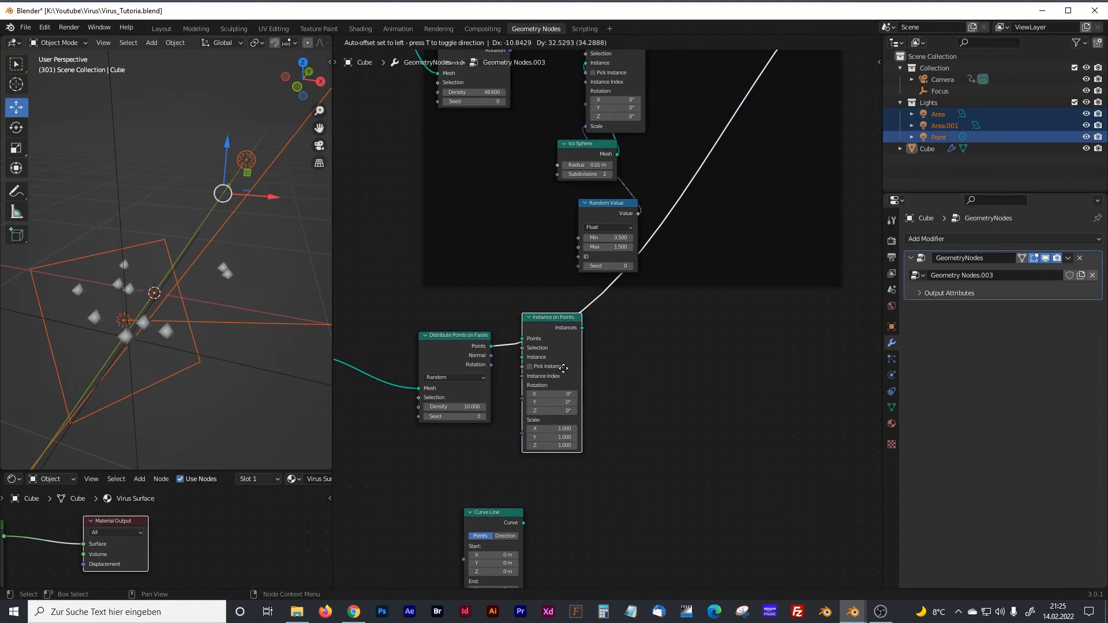
pyautogui.click(620, 334)
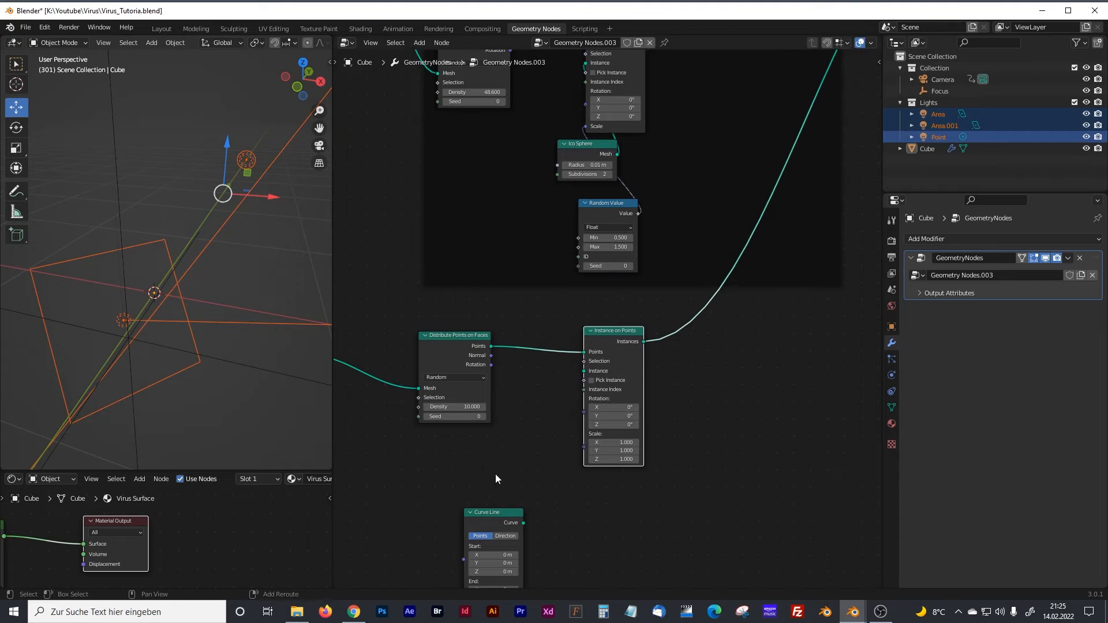
# Step: Move the Curve Line node closer to Instance on Points and connect its curve to the Instance input
pyautogui.moveTo(495, 473); pyautogui.dragTo(530, 401, button='middle')
pyautogui.moveTo(531, 447); pyautogui.dragTo(496, 422)
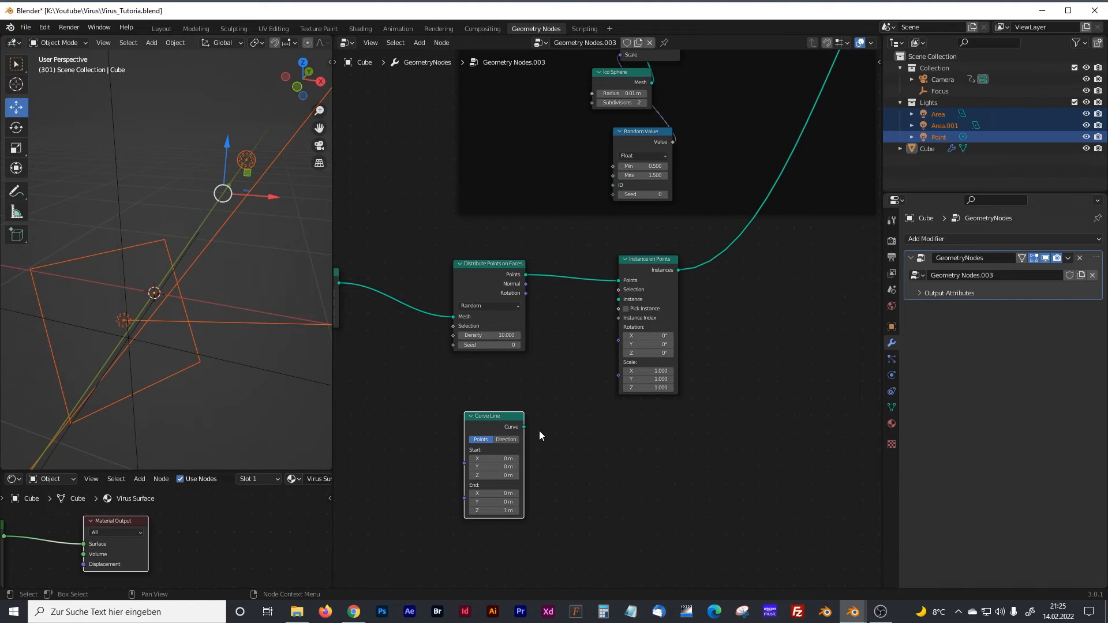
pyautogui.moveTo(524, 427); pyautogui.dragTo(616, 302)
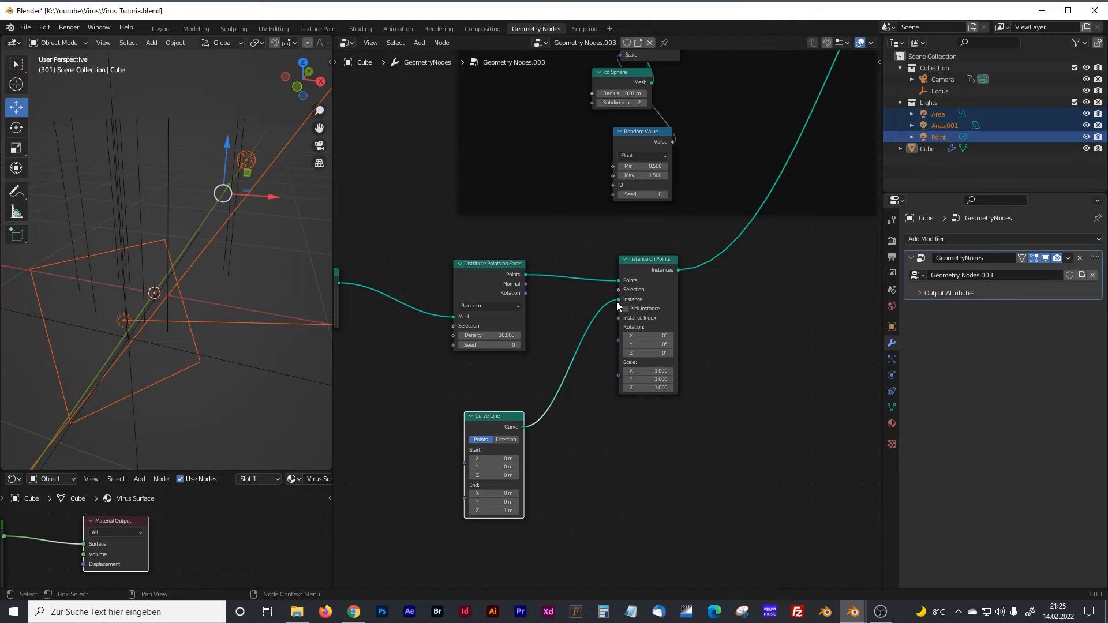
pyautogui.moveTo(210, 285)
pyautogui.mouseDown(button='middle')
pyautogui.moveTo(188, 289)
pyautogui.moveTo(195, 266)
pyautogui.moveTo(213, 265)
pyautogui.moveTo(218, 292)
pyautogui.moveTo(247, 314)
pyautogui.moveTo(277, 322)
pyautogui.moveTo(183, 293)
pyautogui.moveTo(208, 304)
pyautogui.mouseUp(button='middle')
pyautogui.moveTo(489, 417); pyautogui.dragTo(507, 410)
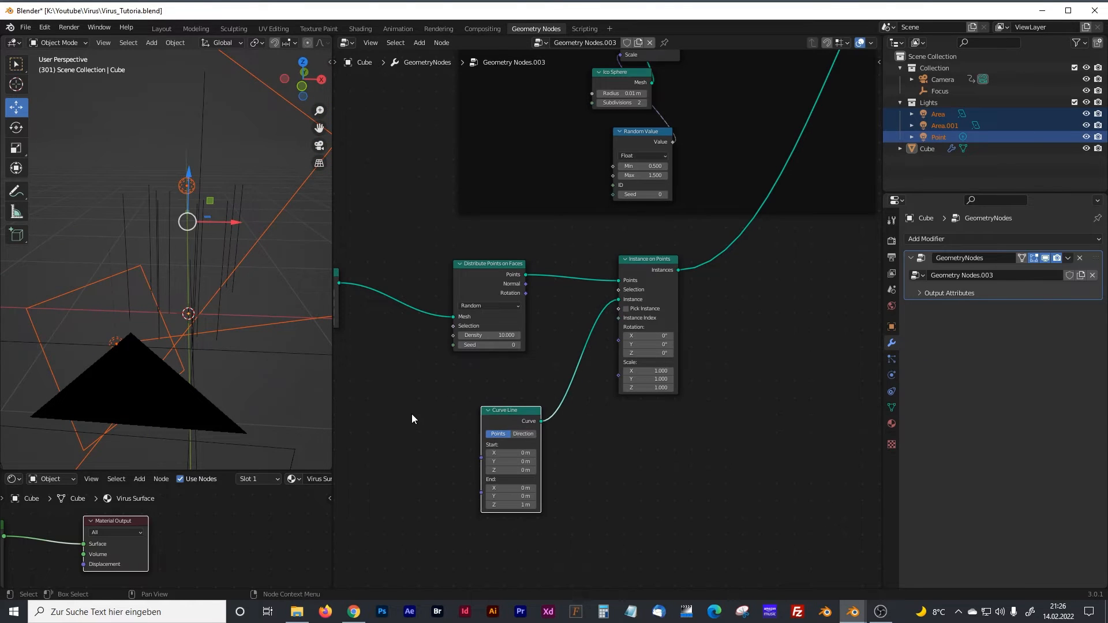
# Step: Set the Curve Line's end Z value to 0.5 m
pyautogui.moveTo(411, 414); pyautogui.dragTo(454, 400, button='middle')
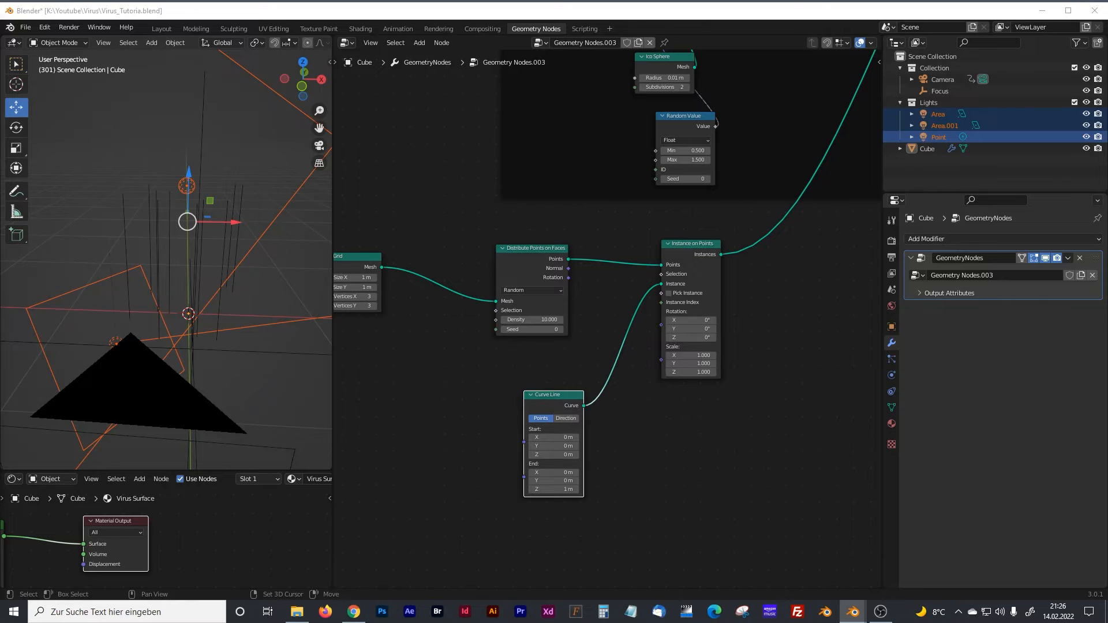
pyautogui.moveTo(567, 512); pyautogui.dragTo(545, 474, button='middle')
pyautogui.click(546, 474)
pyautogui.write('0.9')
pyautogui.press('Return')
pyautogui.moveTo(545, 473); pyautogui.dragTo(532, 473)
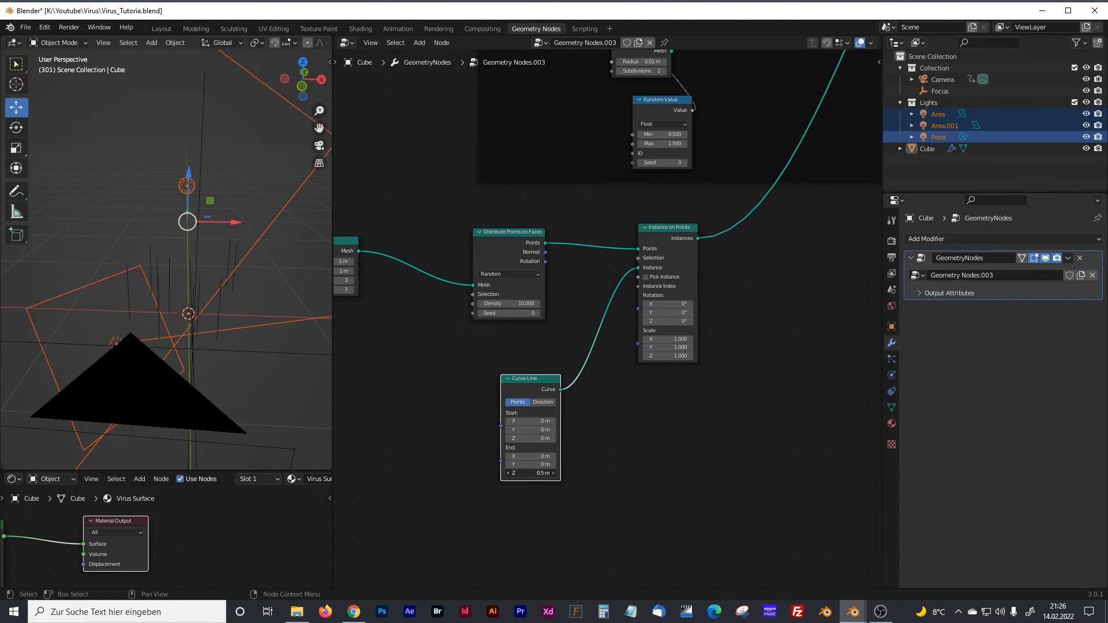
pyautogui.moveTo(569, 403); pyautogui.dragTo(538, 411, button='middle')
pyautogui.moveTo(509, 388); pyautogui.dragTo(509, 381)
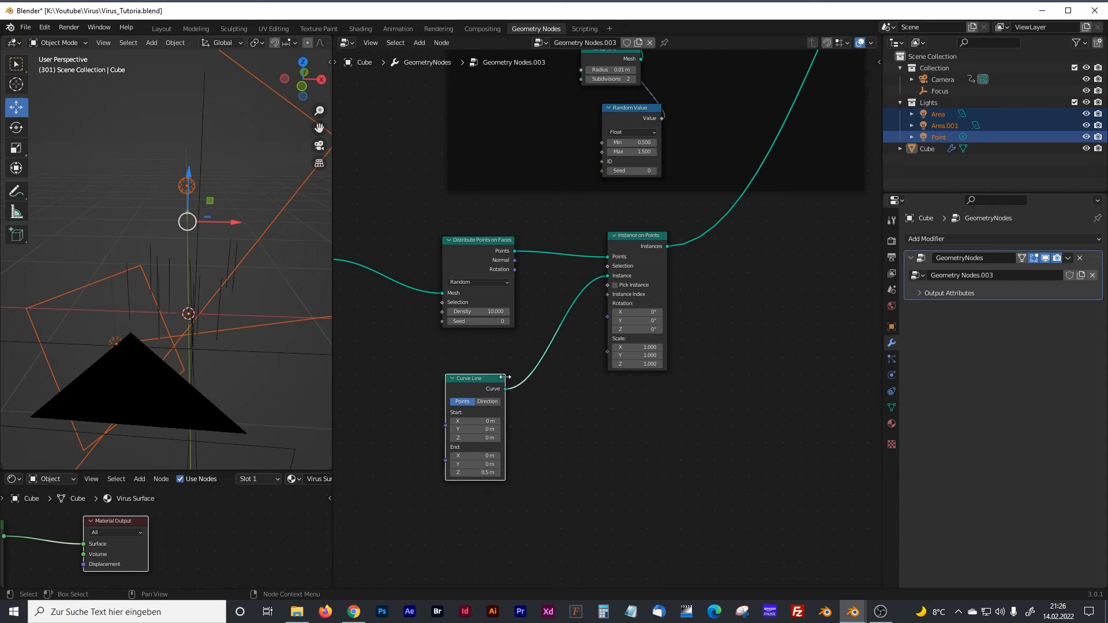
# Step: Exclude the Lights collection and hide the Focus object in the viewport, then select the Cube object with its line instances
pyautogui.moveTo(332, 250); pyautogui.dragTo(371, 259)
pyautogui.moveTo(206, 299); pyautogui.dragTo(145, 317, button='middle')
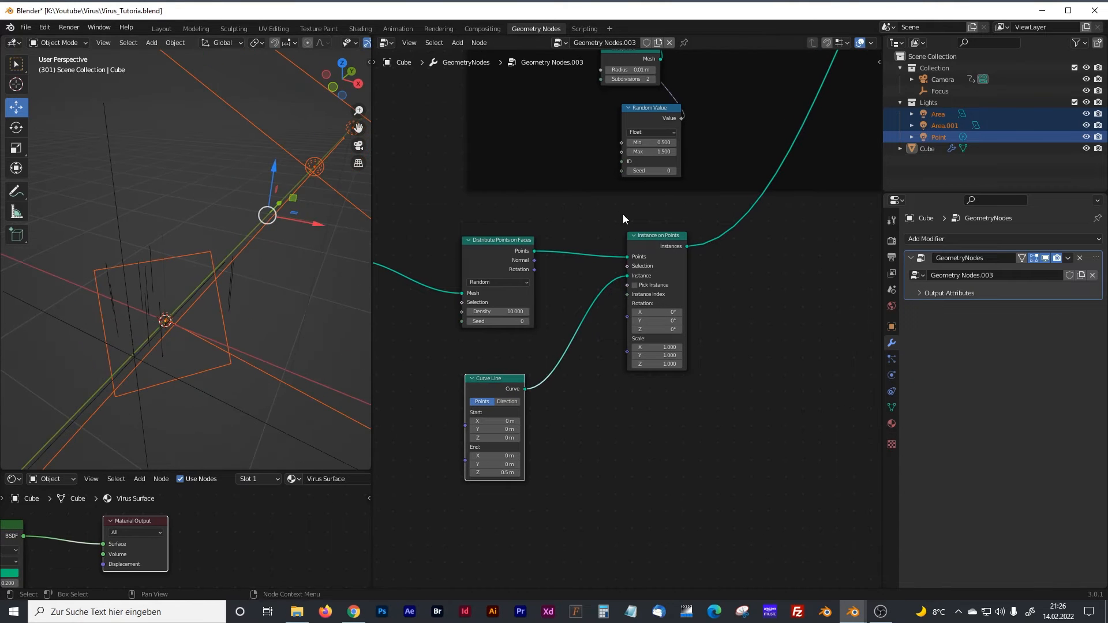
pyautogui.click(1074, 102)
pyautogui.moveTo(277, 265); pyautogui.dragTo(230, 247, button='middle')
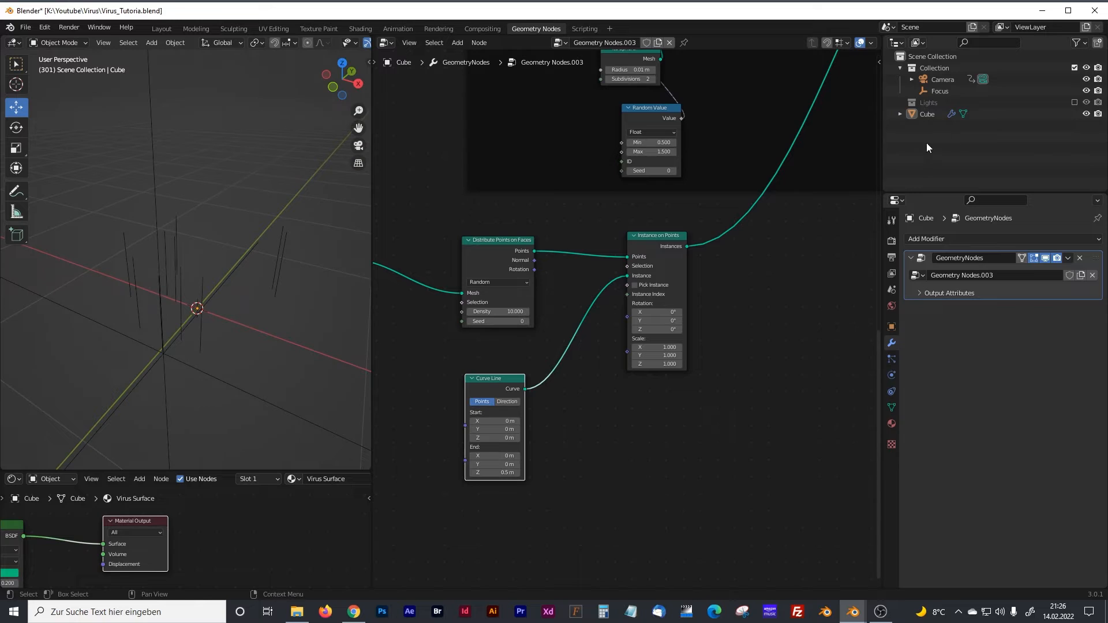
pyautogui.click(948, 90)
pyautogui.click(1086, 90)
pyautogui.click(1099, 91)
pyautogui.moveTo(186, 287); pyautogui.dragTo(160, 262, button='middle')
pyautogui.click(160, 262)
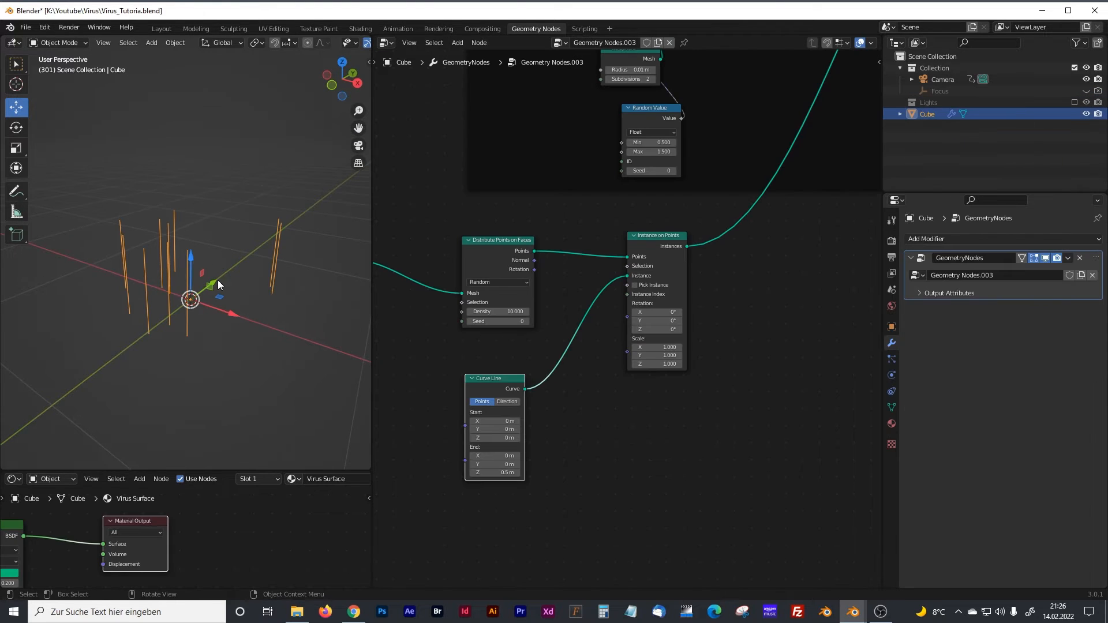
# Step: Make room around the Curve Line and Instance on Points nodes and search for a Random Value node to add
pyautogui.moveTo(673, 238); pyautogui.dragTo(676, 237)
pyautogui.moveTo(581, 436); pyautogui.dragTo(590, 411, button='middle')
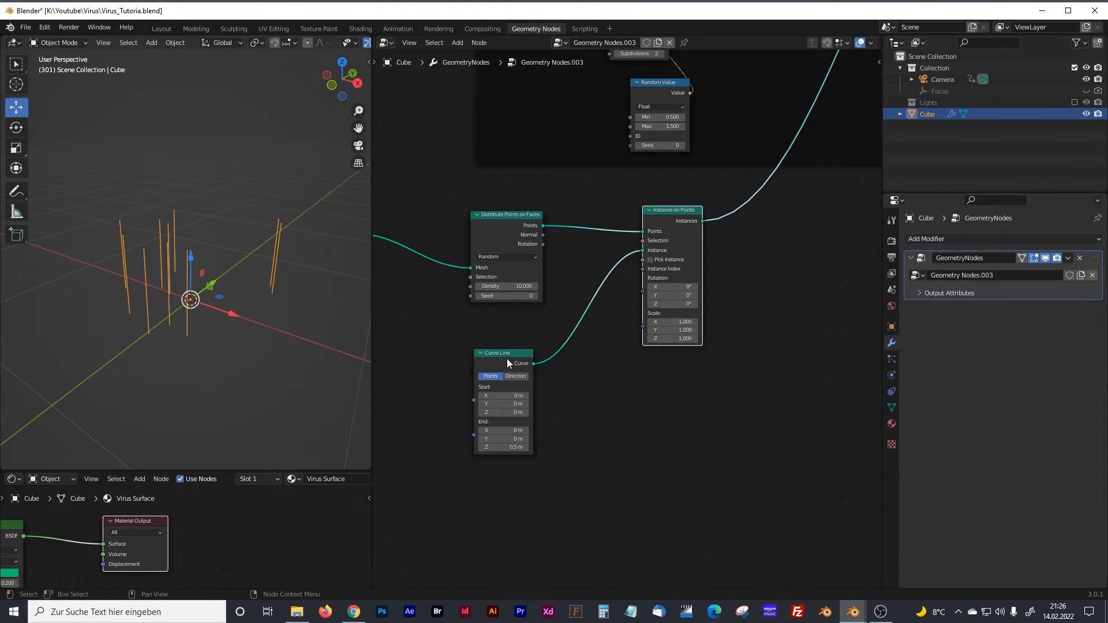
pyautogui.moveTo(507, 358); pyautogui.dragTo(498, 341)
pyautogui.hotkey('shift', 'a')
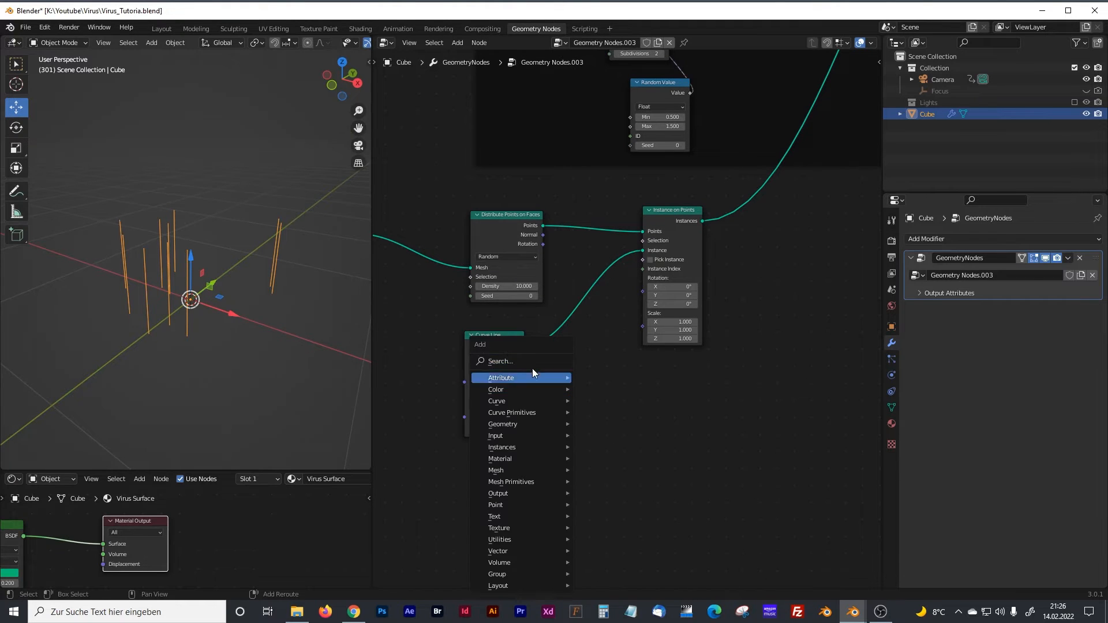
pyautogui.click(532, 369)
pyautogui.write('random')
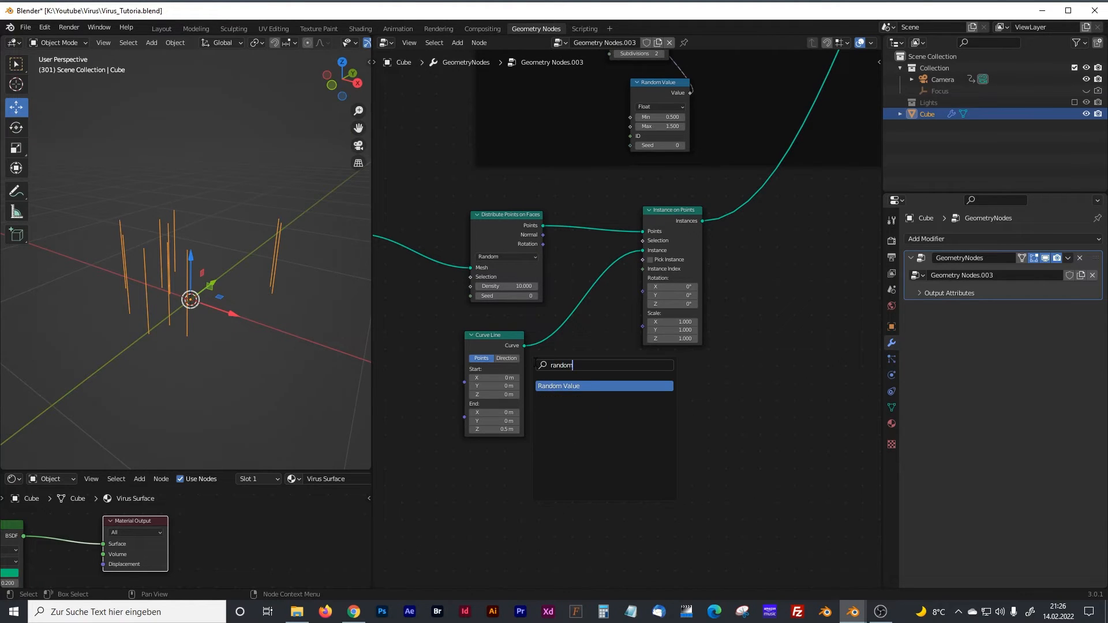
# Step: Add a Random Value node below the Curve Line node and connect its value to the Instance on Points scale
pyautogui.click(561, 386)
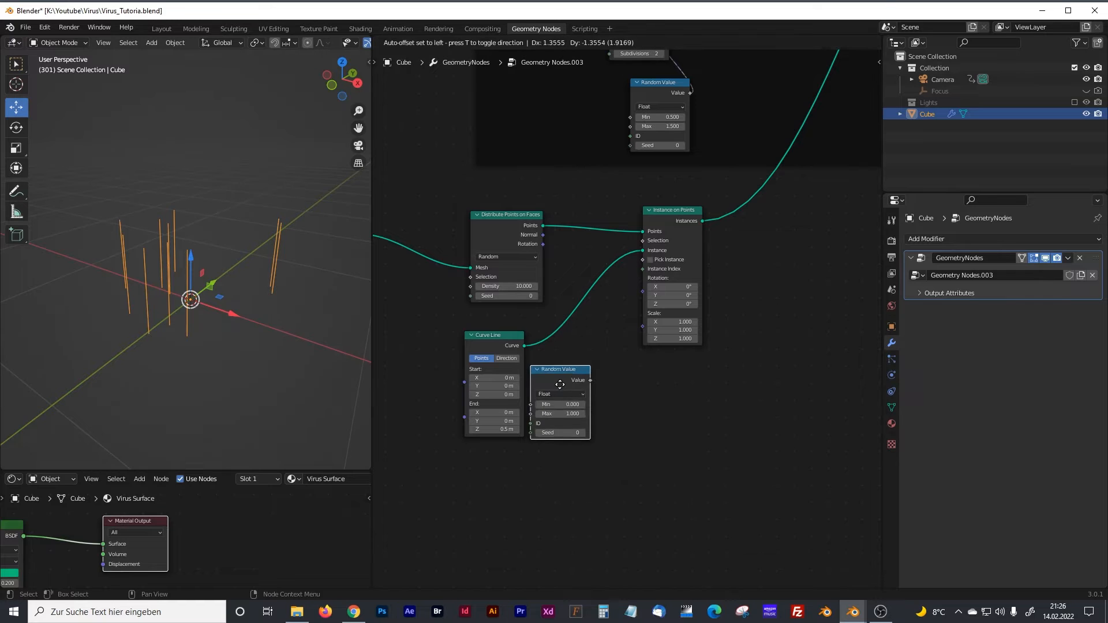
pyautogui.click(555, 470)
pyautogui.moveTo(585, 466); pyautogui.dragTo(641, 333)
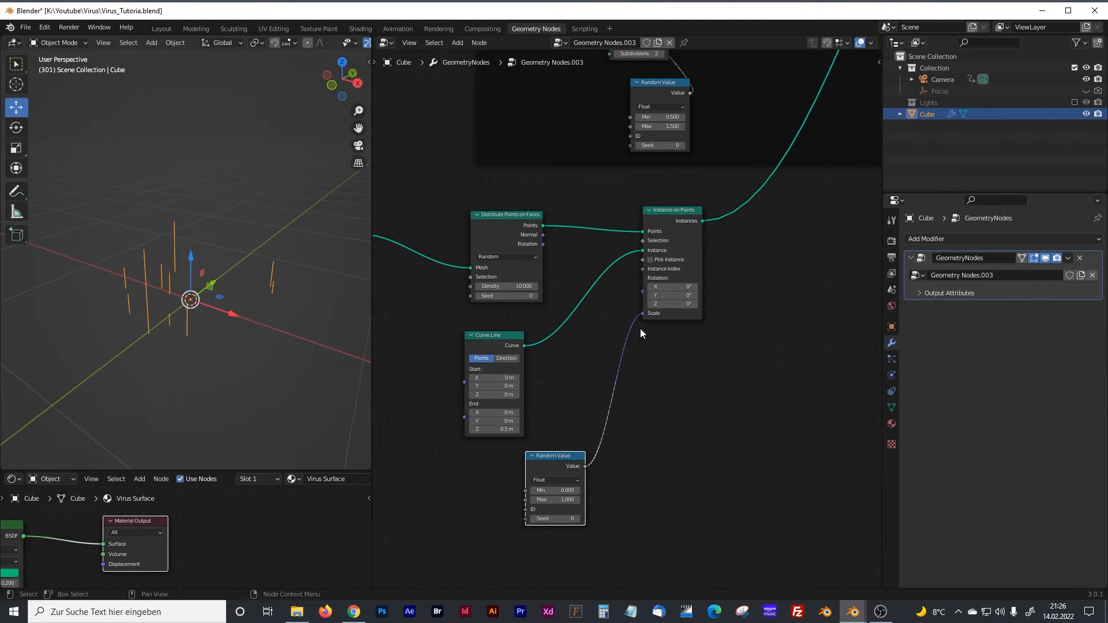
# Step: Set the new Random Value node's Min to 0.5 and Max to 1.1, and tidy it and the Curve Line node
pyautogui.moveTo(252, 334); pyautogui.dragTo(234, 309, button='middle')
pyautogui.moveTo(565, 490)
pyautogui.mouseDown()
pyautogui.moveTo(594, 491)
pyautogui.moveTo(569, 500)
pyautogui.mouseUp()
pyautogui.moveTo(481, 335); pyautogui.dragTo(483, 326)
pyautogui.moveTo(549, 456); pyautogui.dragTo(521, 458)
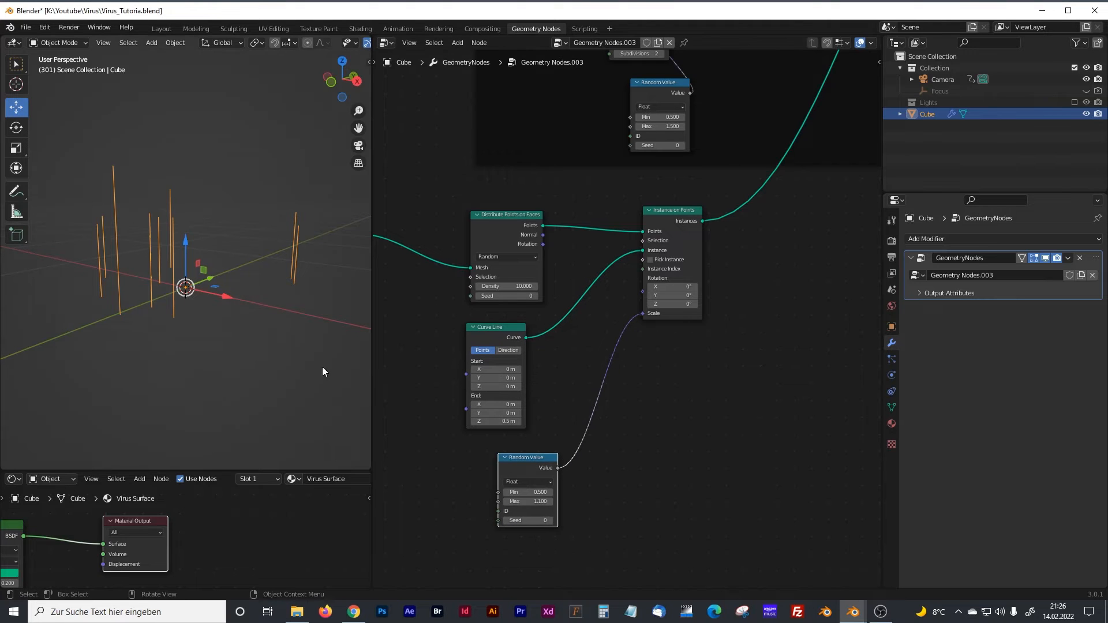
pyautogui.moveTo(190, 291); pyautogui.dragTo(209, 286, button='middle')
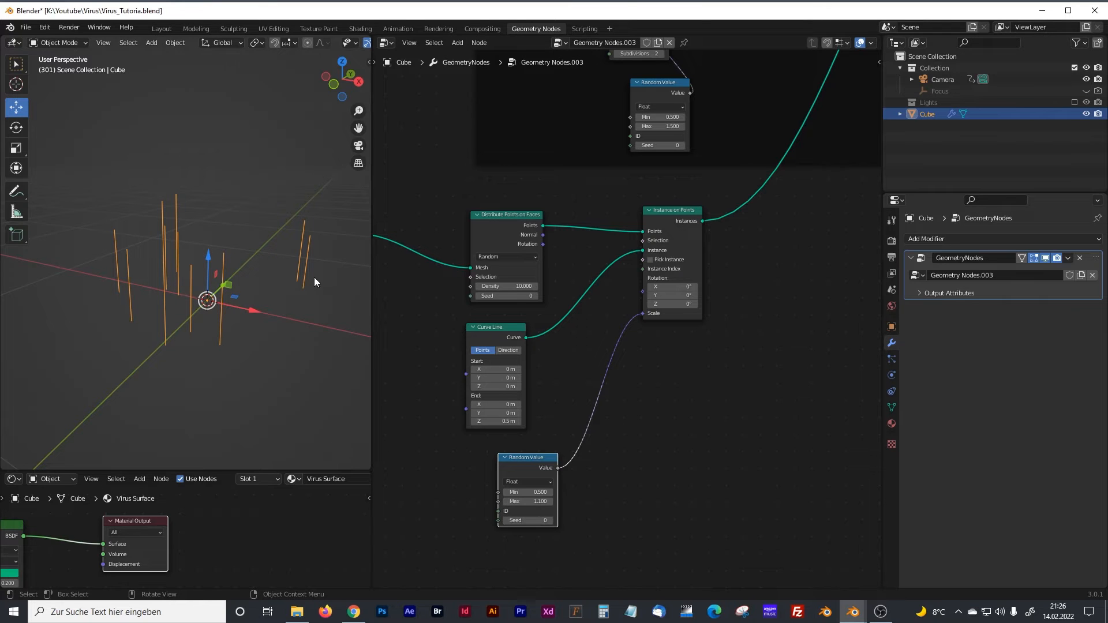
# Step: Insert a Combine XYZ node on the link between the Random Value node and the Instance on Points scale
pyautogui.hotkey('shift', 'a')
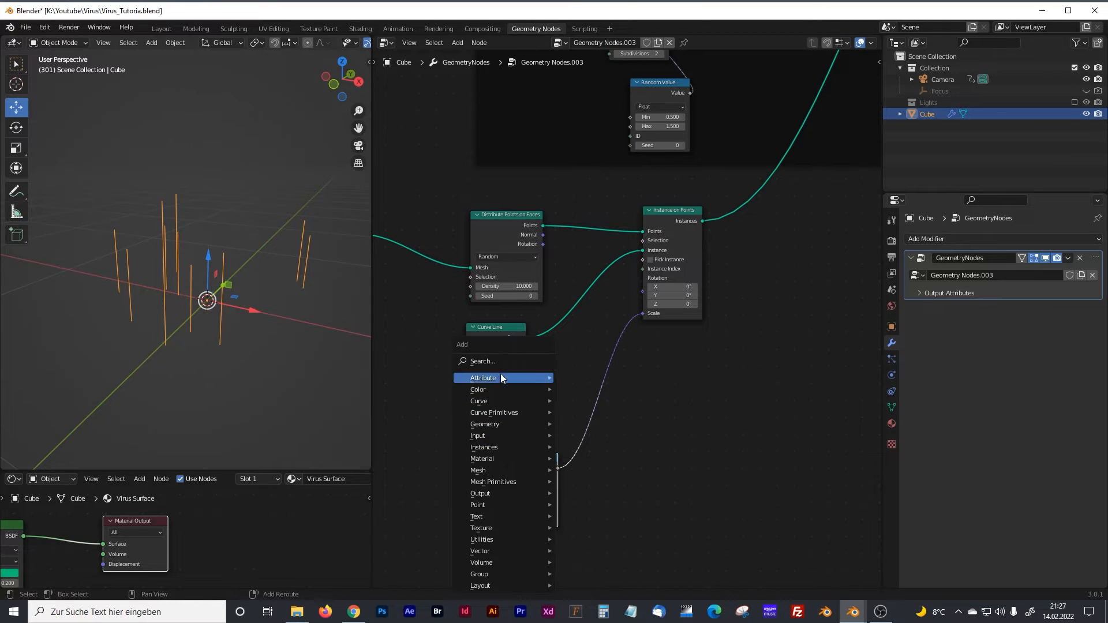
pyautogui.click(495, 361)
pyautogui.write('comb')
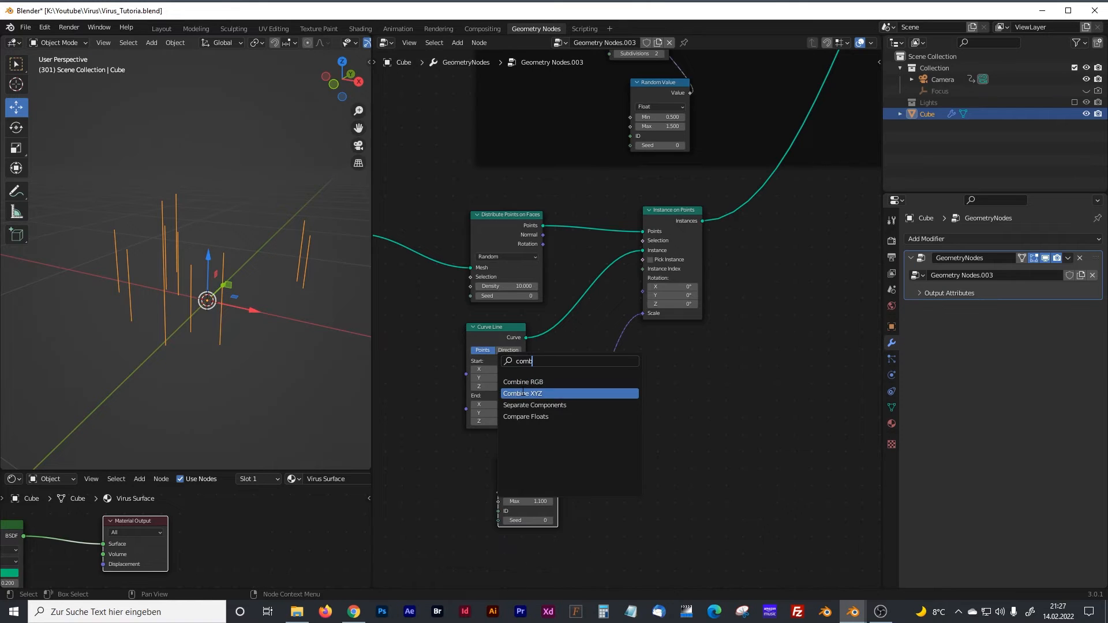
pyautogui.click(577, 393)
pyautogui.click(601, 398)
# Step: Route the random value into the Z component of Combine XYZ and set the Random Value Max to 1.4
pyautogui.moveTo(583, 376); pyautogui.dragTo(613, 392)
pyautogui.moveTo(498, 463); pyautogui.dragTo(527, 464)
pyautogui.moveTo(607, 397); pyautogui.dragTo(580, 440)
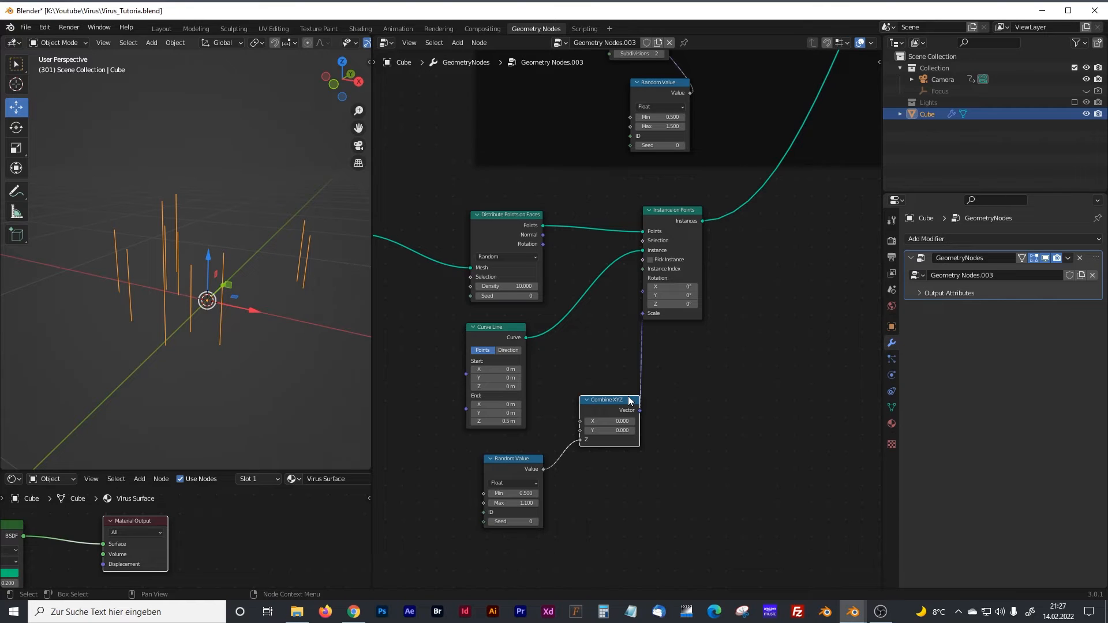
pyautogui.moveTo(610, 403); pyautogui.dragTo(602, 399)
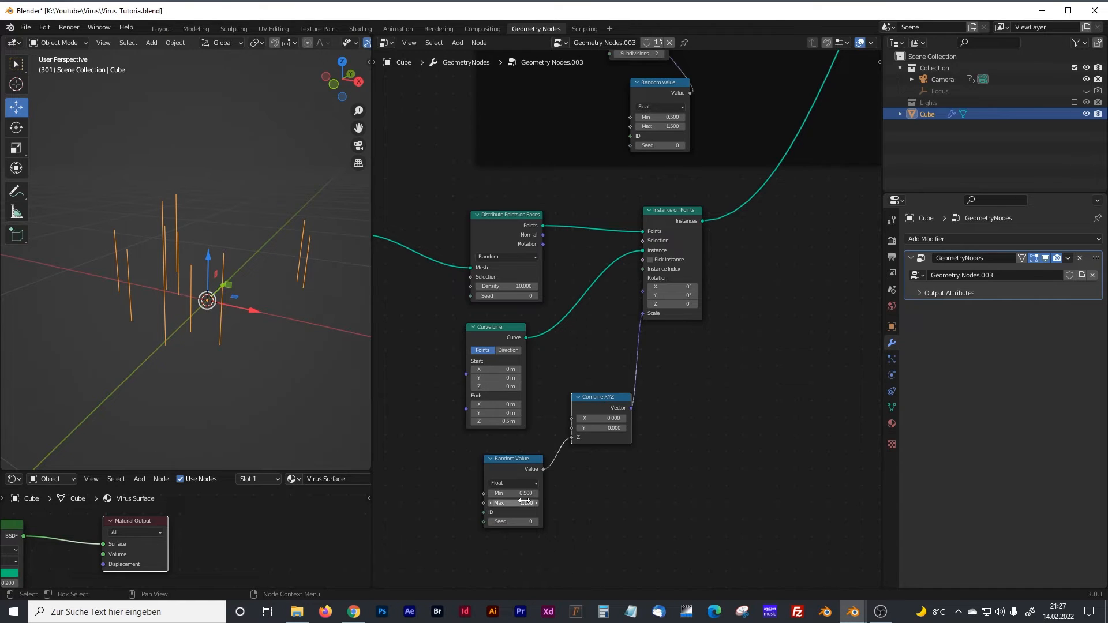
pyautogui.moveTo(524, 502)
pyautogui.mouseDown()
pyautogui.moveTo(535, 501)
pyautogui.moveTo(520, 502)
pyautogui.mouseUp()
pyautogui.moveTo(289, 364); pyautogui.dragTo(244, 357, button='middle')
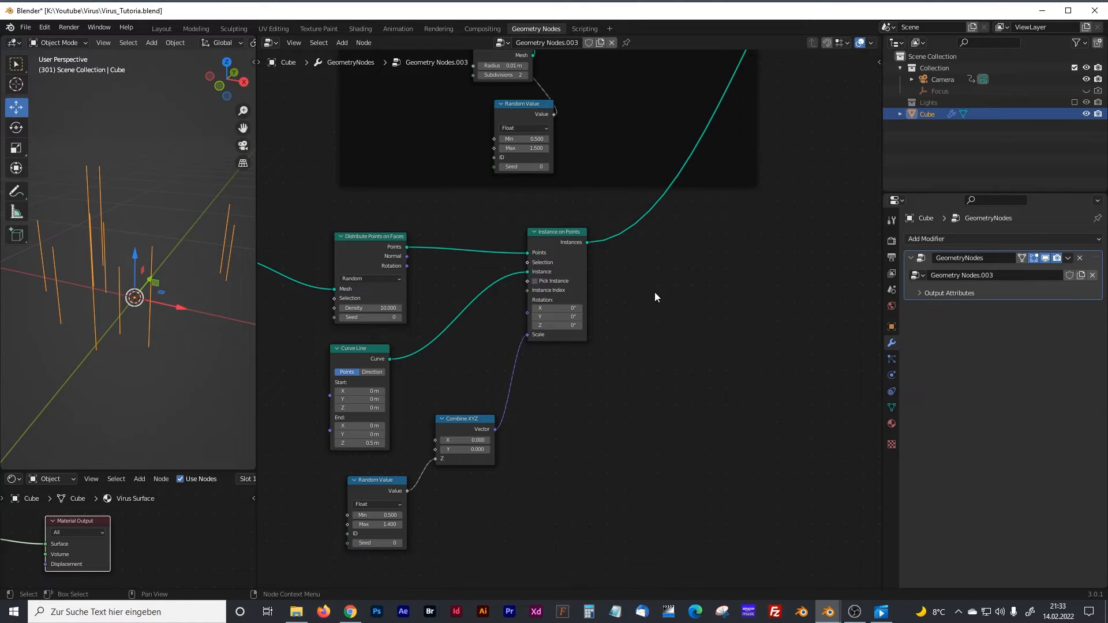
# Step: Add a Resample Curve node beside the Instance on Points node of the curve lines
pyautogui.moveTo(661, 292); pyautogui.dragTo(605, 319, button='middle')
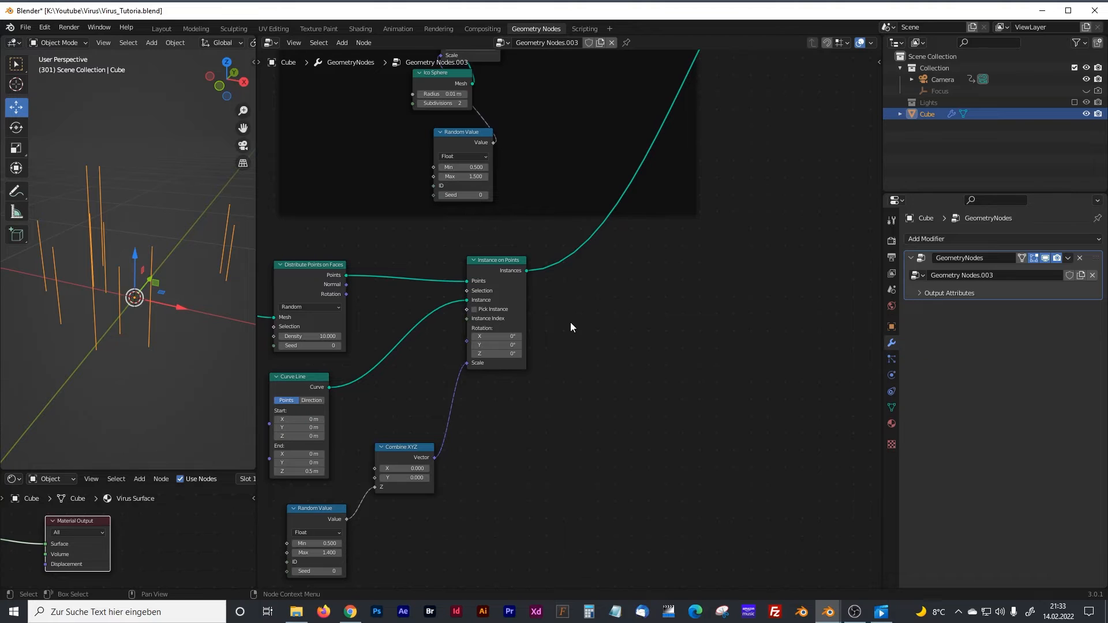
pyautogui.hotkey('shift', 'a')
pyautogui.click(558, 283)
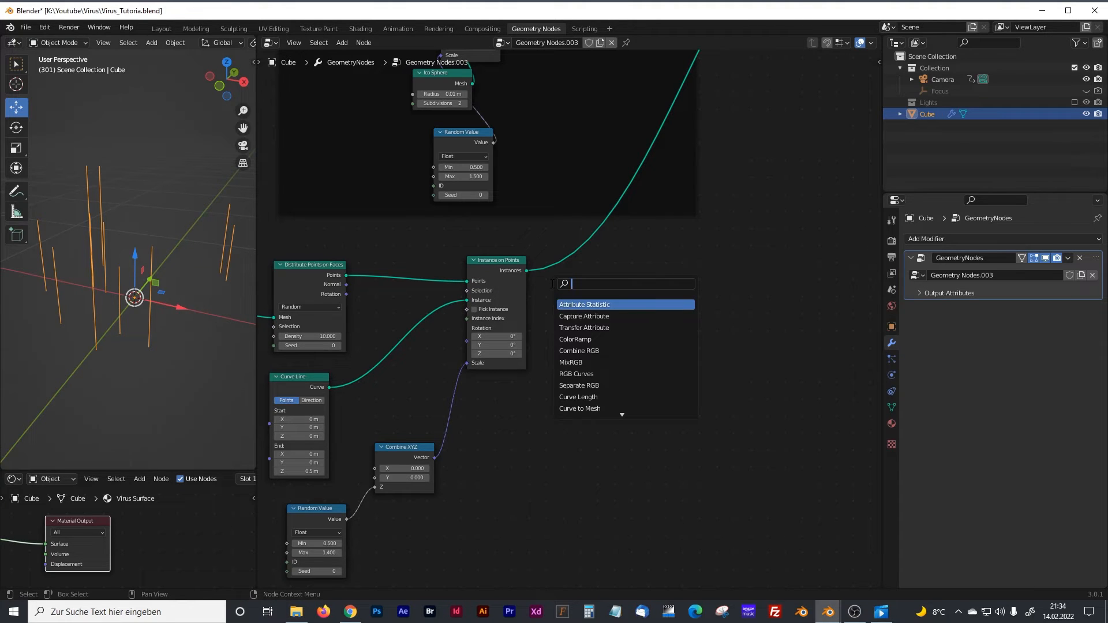
pyautogui.write('resa')
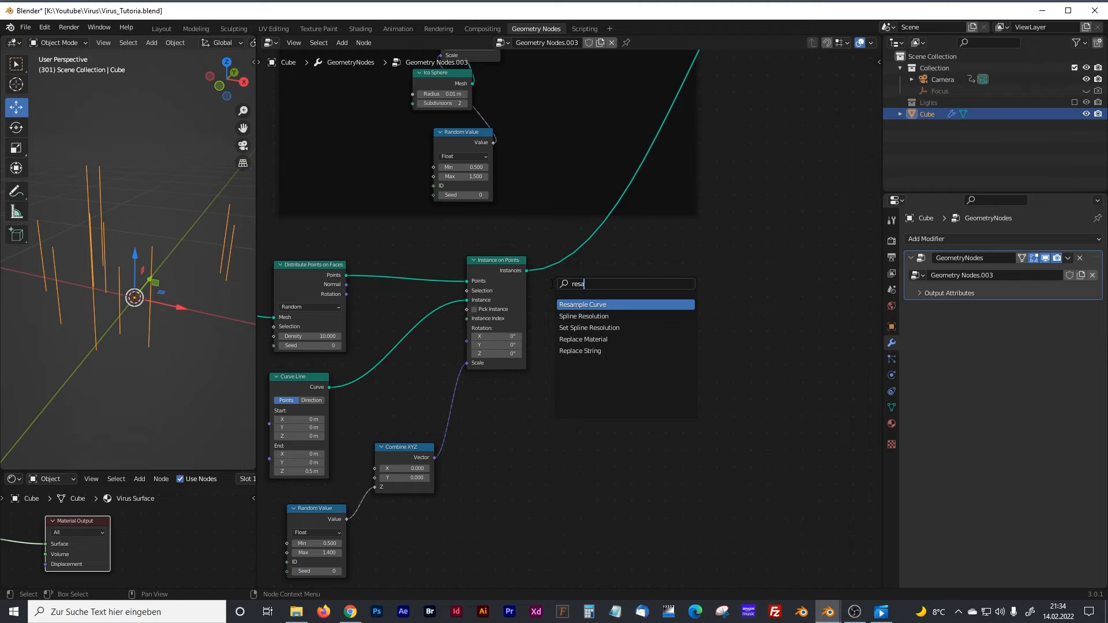
pyautogui.press('Return')
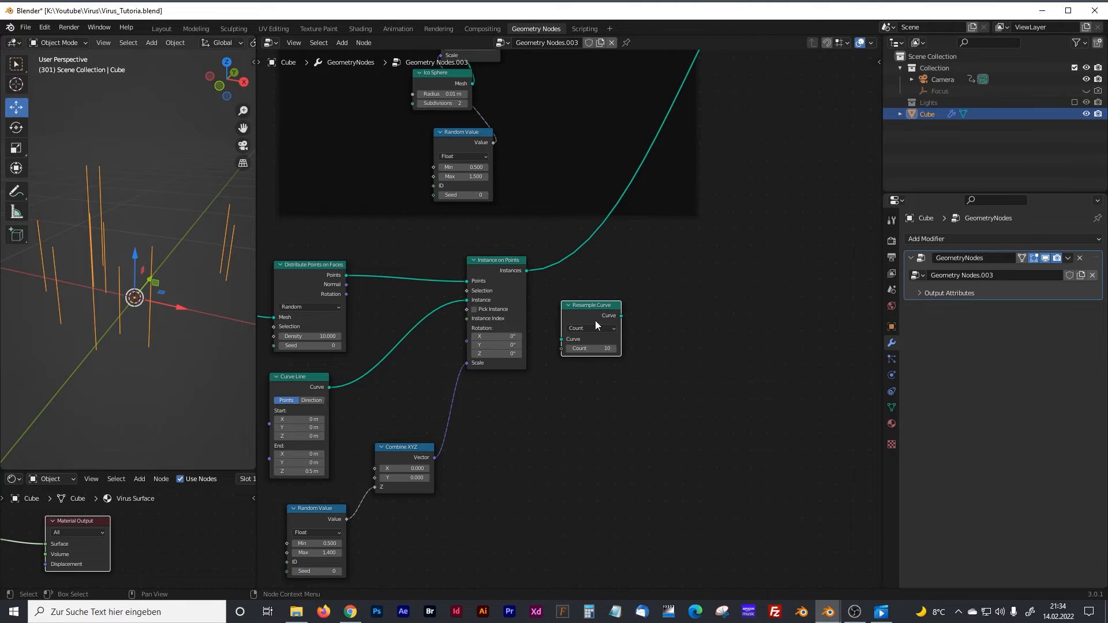
pyautogui.click(608, 286)
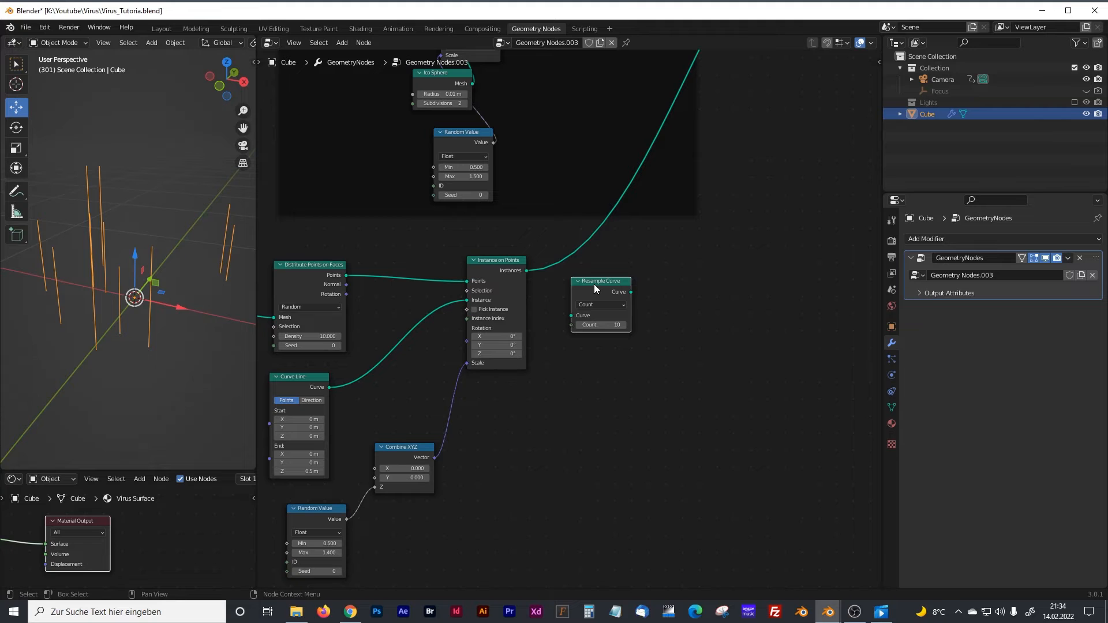
# Step: Move the Join Geometry node down level with the curve-line nodes, leaving room after Instance on Points
pyautogui.moveTo(658, 235); pyautogui.dragTo(587, 423, button='middle')
pyautogui.moveTo(743, 142); pyautogui.dragTo(727, 466)
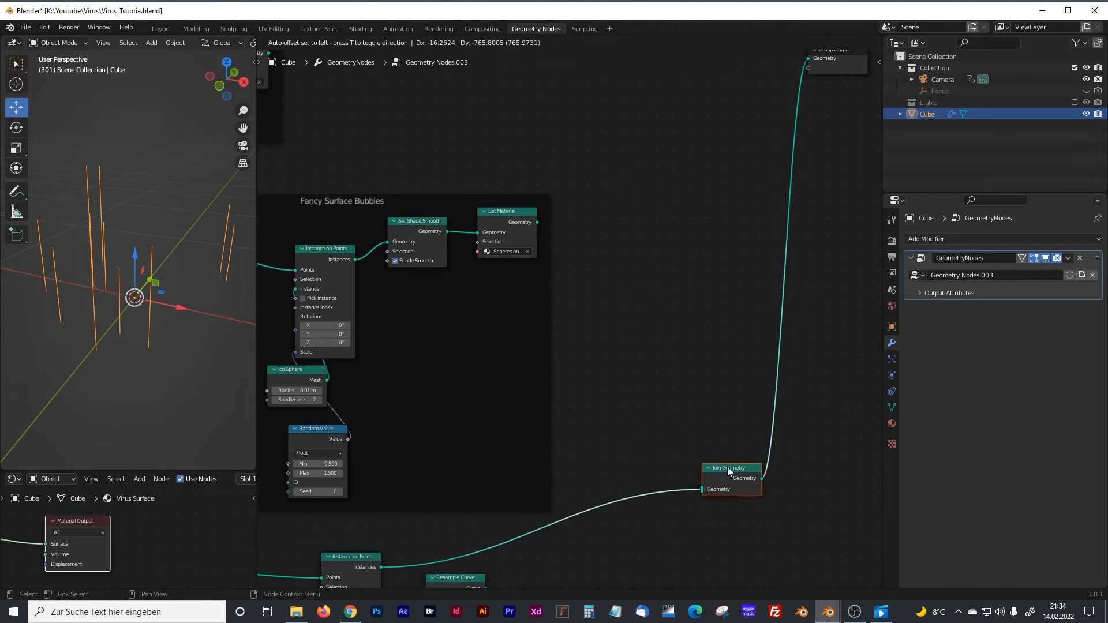
pyautogui.moveTo(727, 466); pyautogui.dragTo(667, 331, button='middle')
pyautogui.moveTo(667, 336); pyautogui.dragTo(753, 398)
pyautogui.moveTo(593, 360); pyautogui.dragTo(685, 267, button='middle')
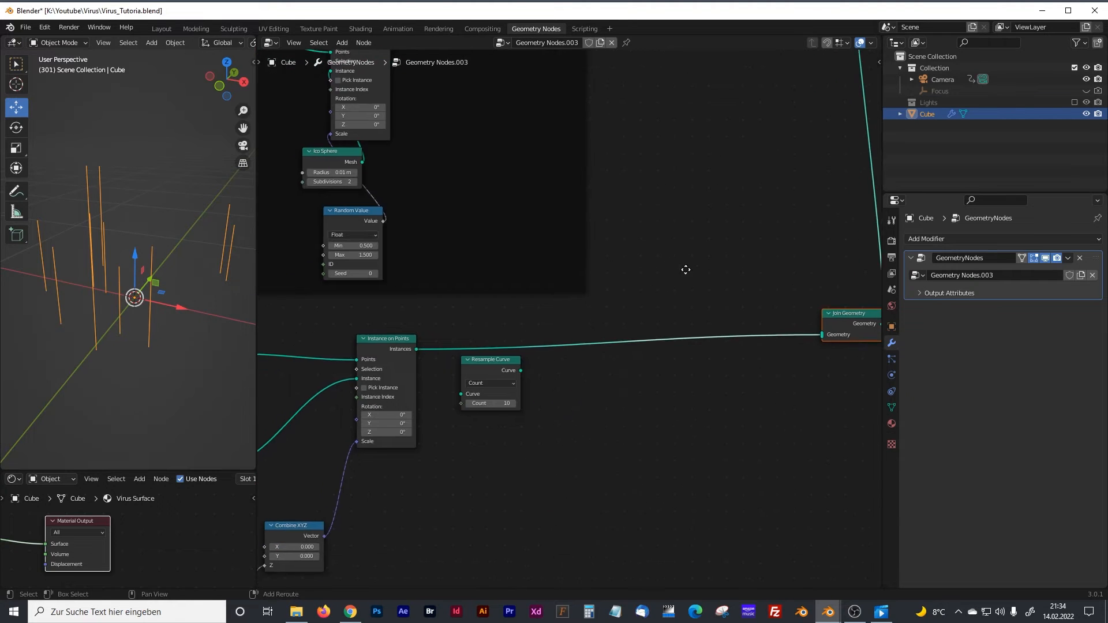
# Step: Insert the Resample Curve node on the link between Instance on Points and Join Geometry
pyautogui.moveTo(482, 362); pyautogui.dragTo(496, 337)
pyautogui.scroll(2, 502, 340)
pyautogui.scroll(-2, 467, 449)
# Step: Group the curve-line nodes, from Distribute Points on Faces through Resample Curve, into a frame
pyautogui.moveTo(467, 450); pyautogui.dragTo(681, 339, button='middle')
pyautogui.moveTo(352, 196); pyautogui.dragTo(706, 474)
pyautogui.moveTo(396, 226); pyautogui.dragTo(410, 217, button='middle')
pyautogui.moveTo(376, 193); pyautogui.dragTo(783, 501)
pyautogui.hotkey('ctrl', 'j')
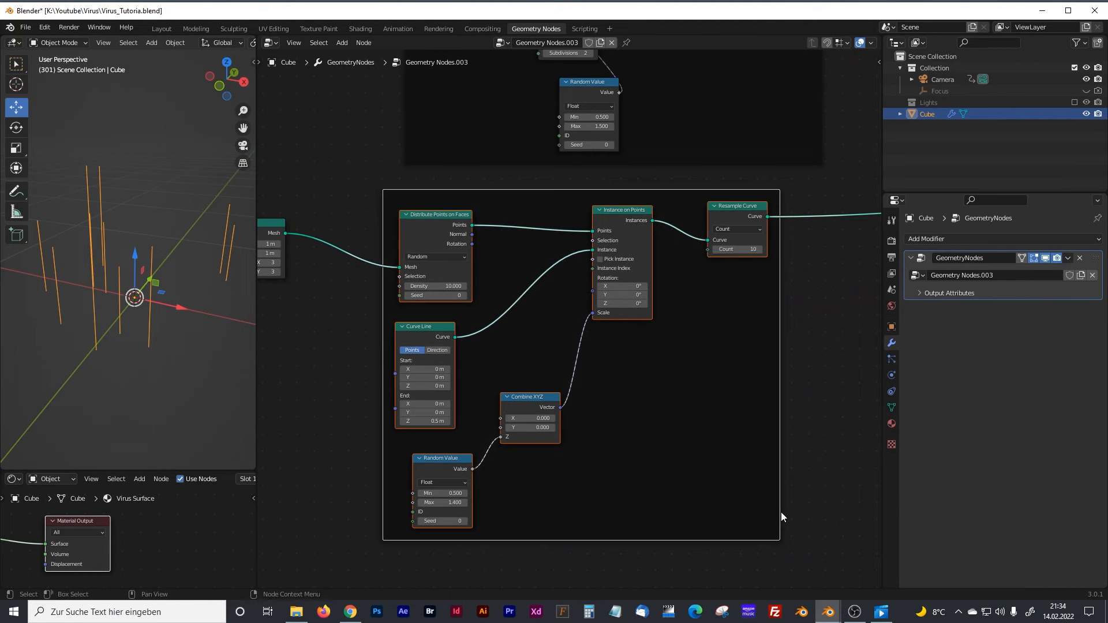
# Step: Label the new frame "Tentacle Lines"
pyautogui.click(878, 62)
pyautogui.click(809, 90)
pyautogui.write('Tentacles')
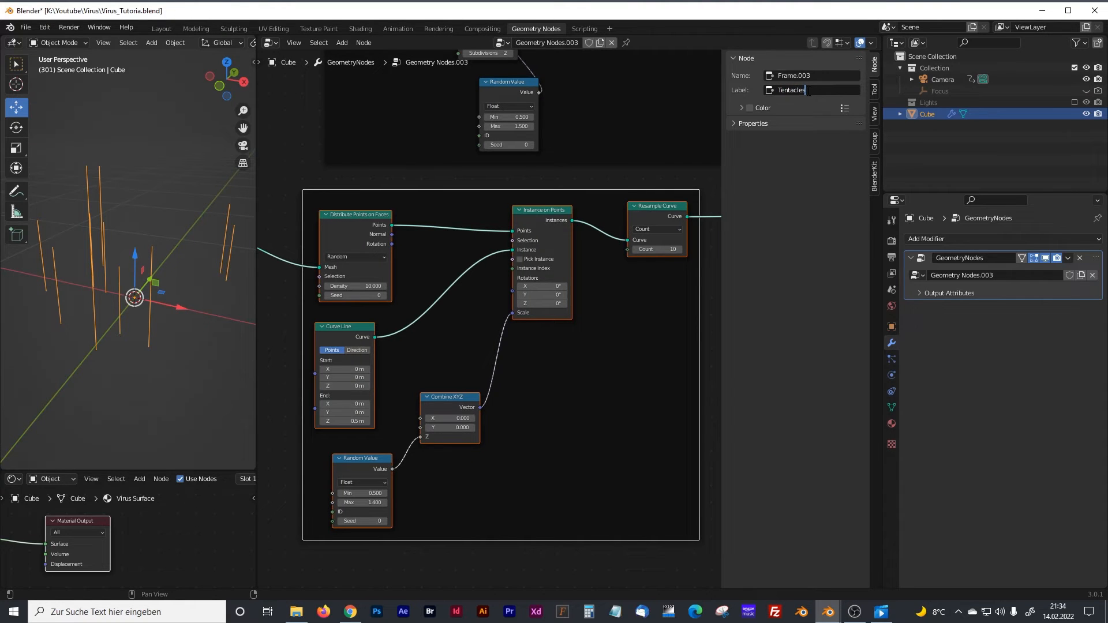
pyautogui.press('BackSpace')
pyautogui.write('Lines')
pyautogui.press('Return')
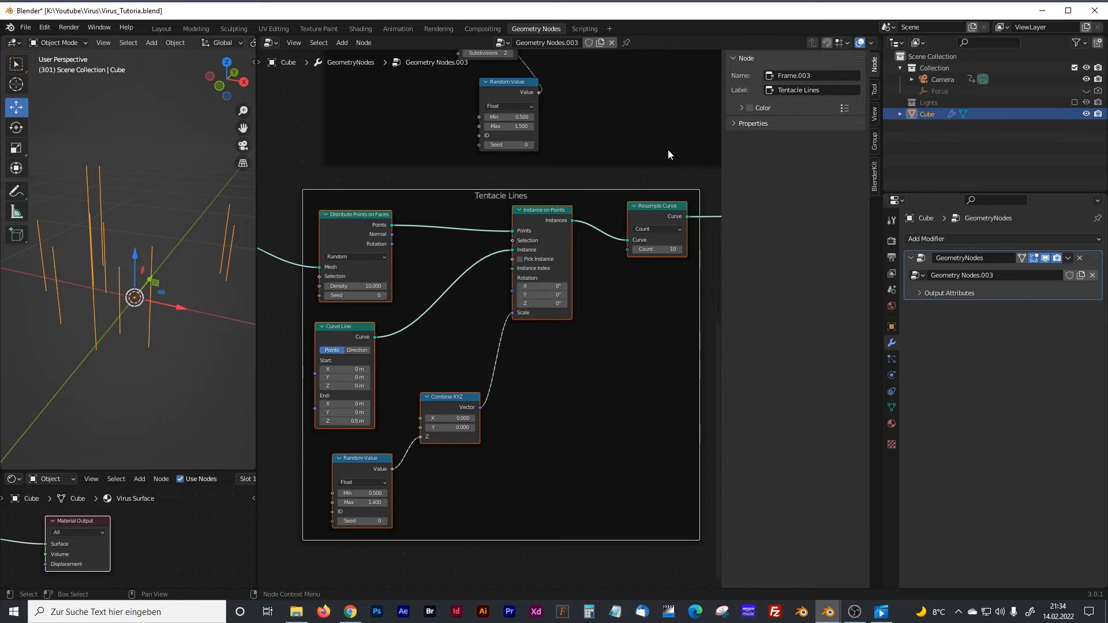
pyautogui.press('n')
# Step: Add a Set Position node outside the Tentacle Lines frame, after the Resample Curve node
pyautogui.moveTo(693, 213); pyautogui.dragTo(529, 242, button='middle')
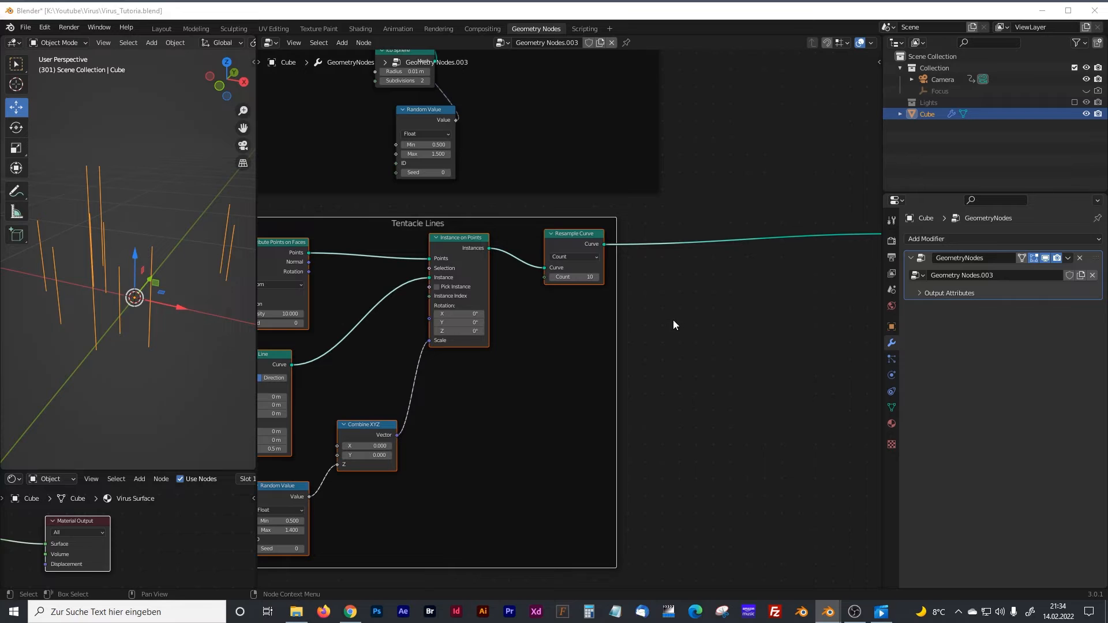
pyautogui.click(713, 320)
pyautogui.hotkey('shift', 'a')
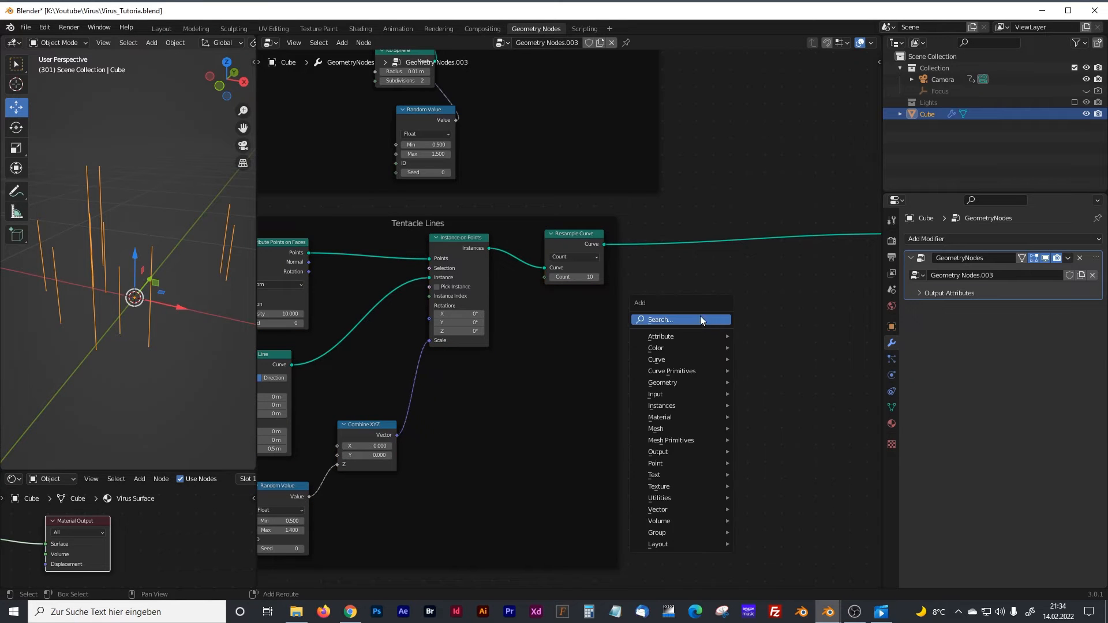
pyautogui.click(701, 316)
pyautogui.write('set')
pyautogui.press('Down')
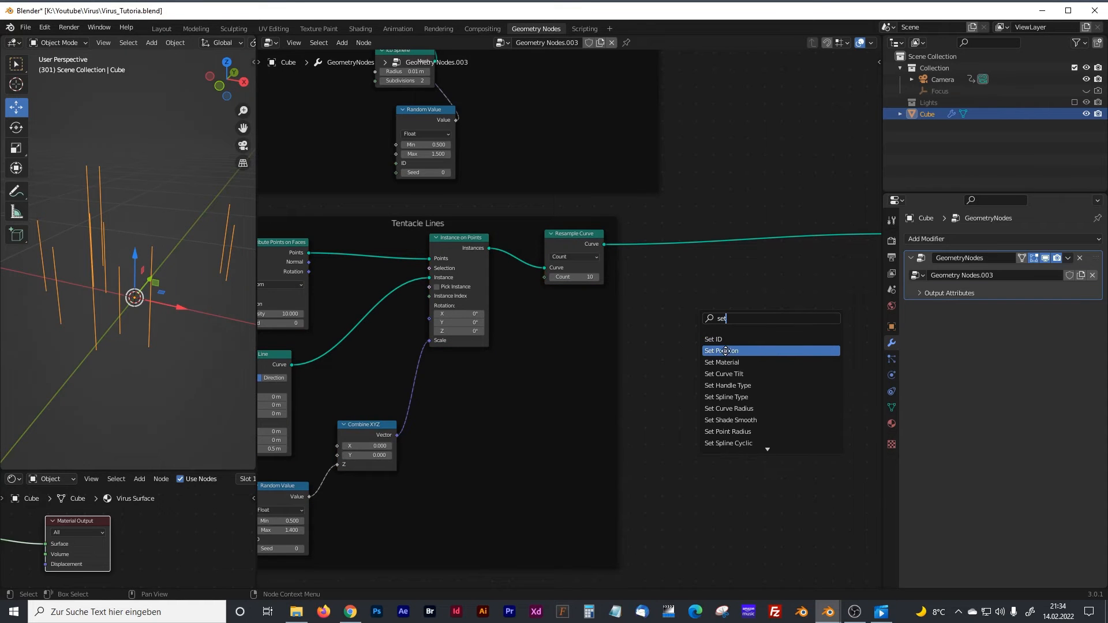
pyautogui.press('Return')
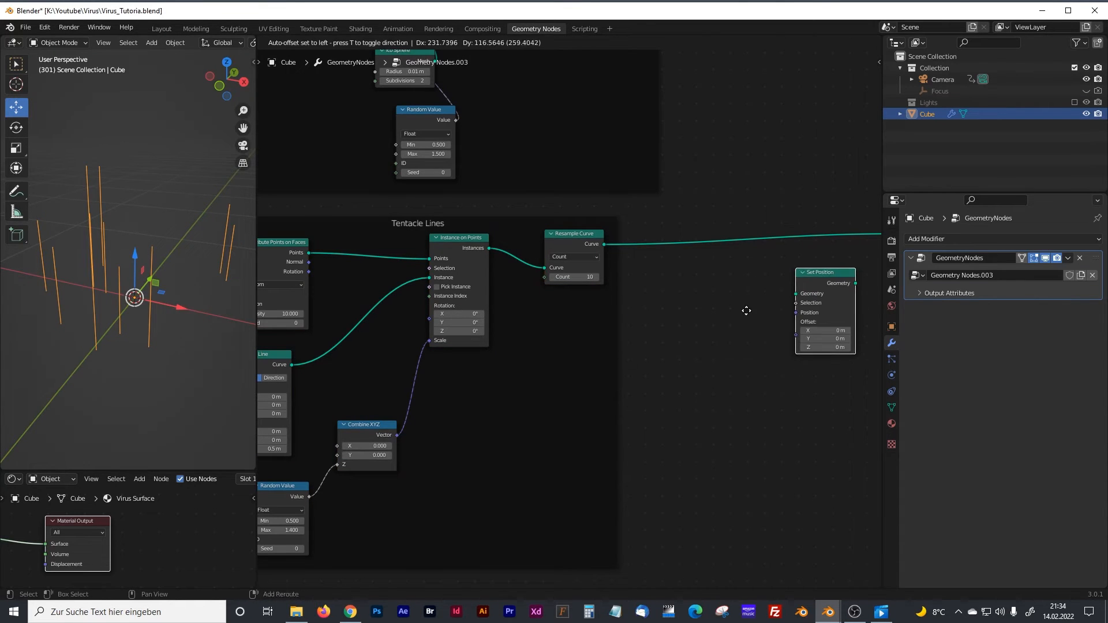
pyautogui.click(744, 314)
# Step: Shift Join Geometry further along and insert Set Position on the link between Resample Curve and Join Geometry
pyautogui.moveTo(743, 313); pyautogui.dragTo(564, 362, button='middle')
pyautogui.moveTo(715, 278); pyautogui.dragTo(805, 277)
pyautogui.moveTo(649, 332); pyautogui.dragTo(699, 282)
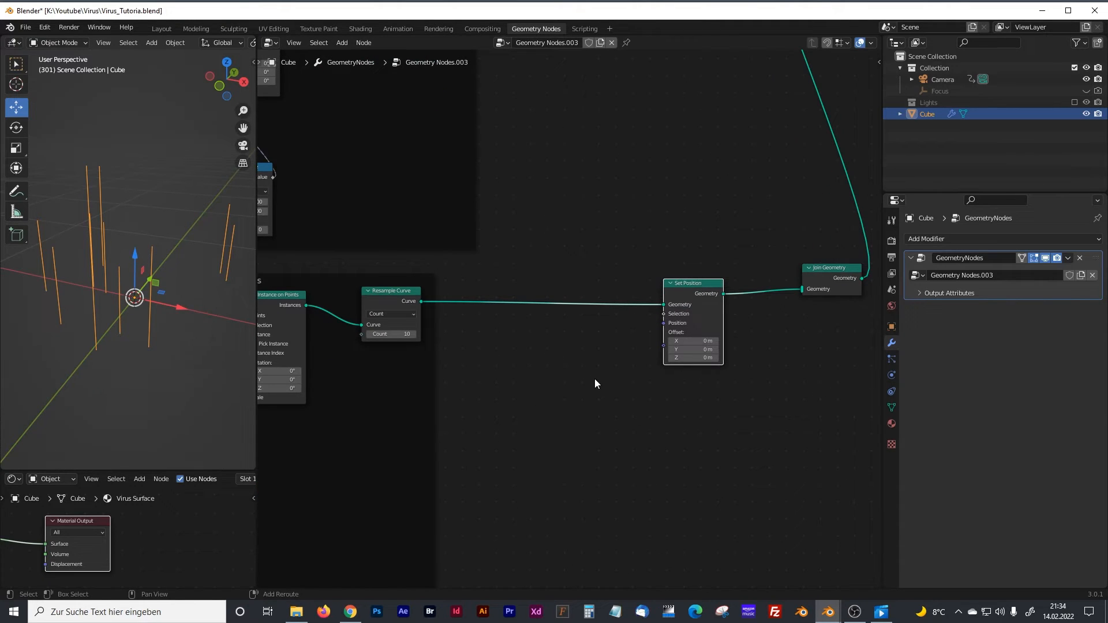
# Step: Add a Noise Texture node below the link leading into the Set Position node
pyautogui.hotkey('shift', 'a')
pyautogui.write('n')
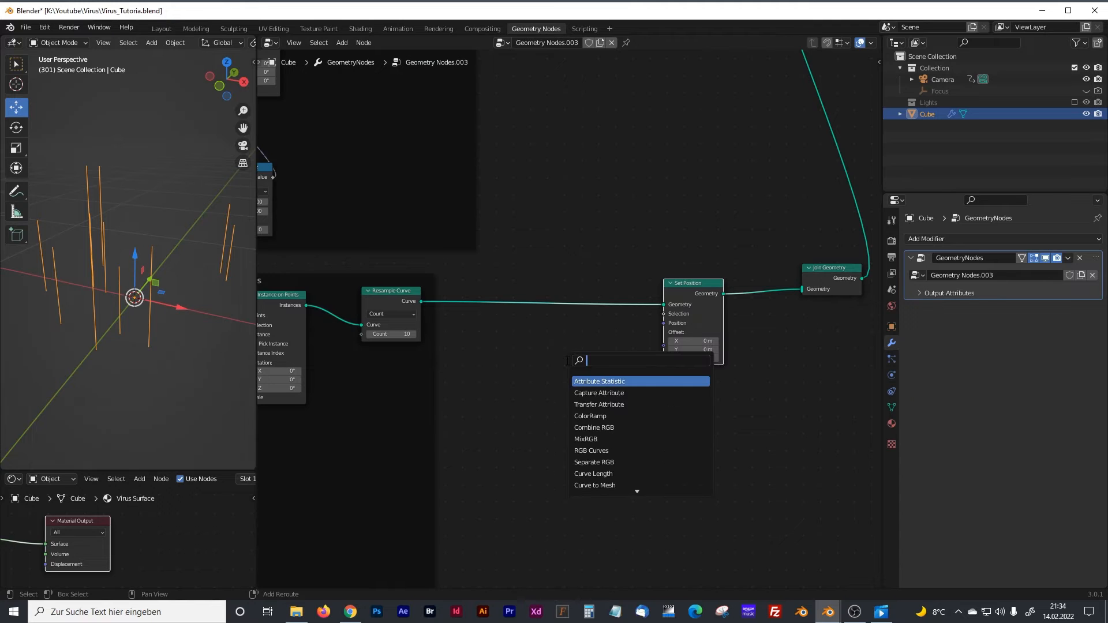
pyautogui.write('oise')
pyautogui.press('Down')
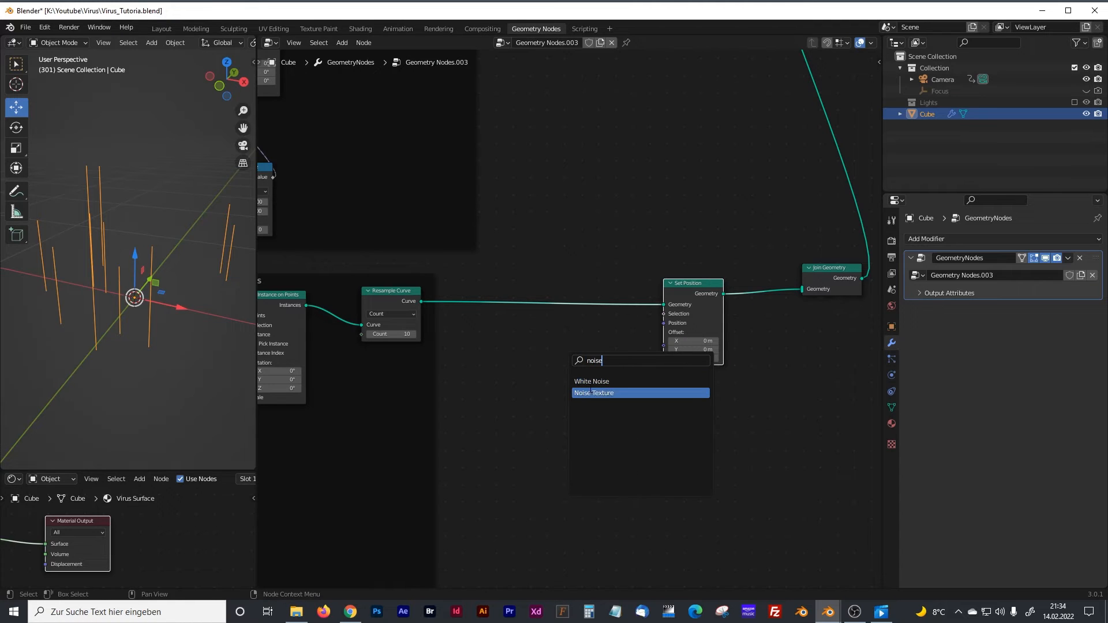
pyautogui.press('Return')
pyautogui.click(597, 380)
# Step: Set the Noise Texture dimensions to 4D
pyautogui.scroll(2, 597, 379)
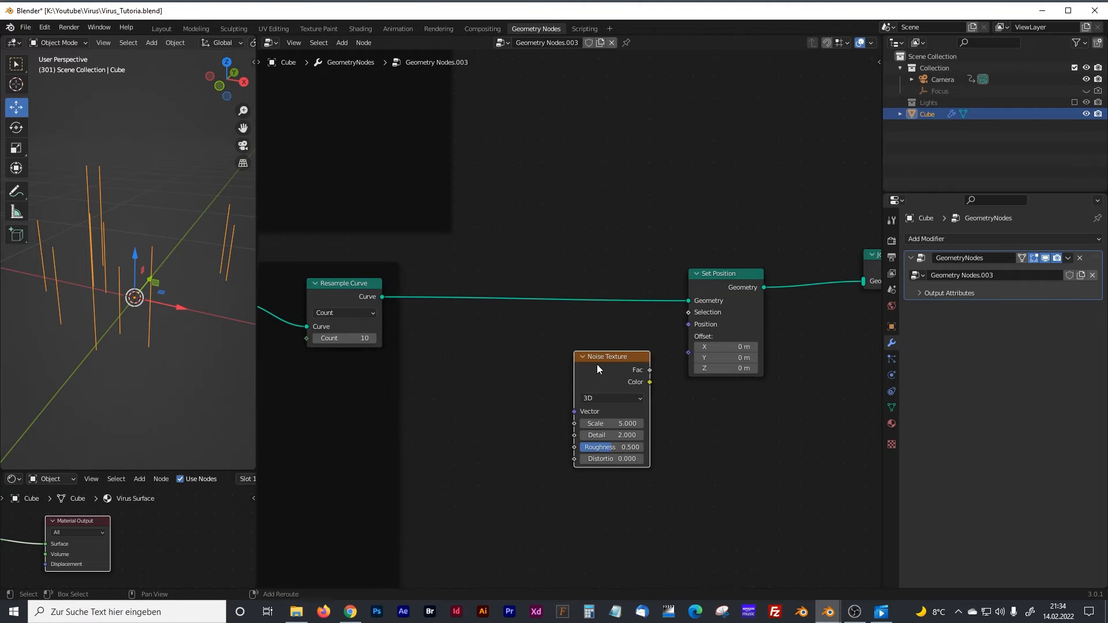
pyautogui.scroll(1, 594, 398)
pyautogui.click(596, 405)
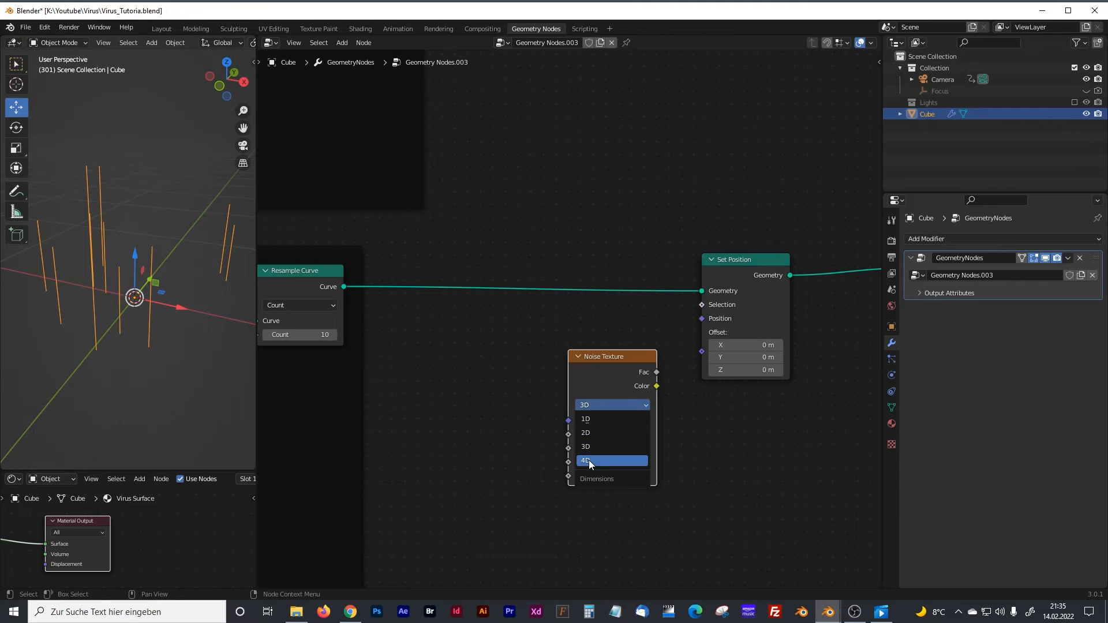
pyautogui.click(589, 459)
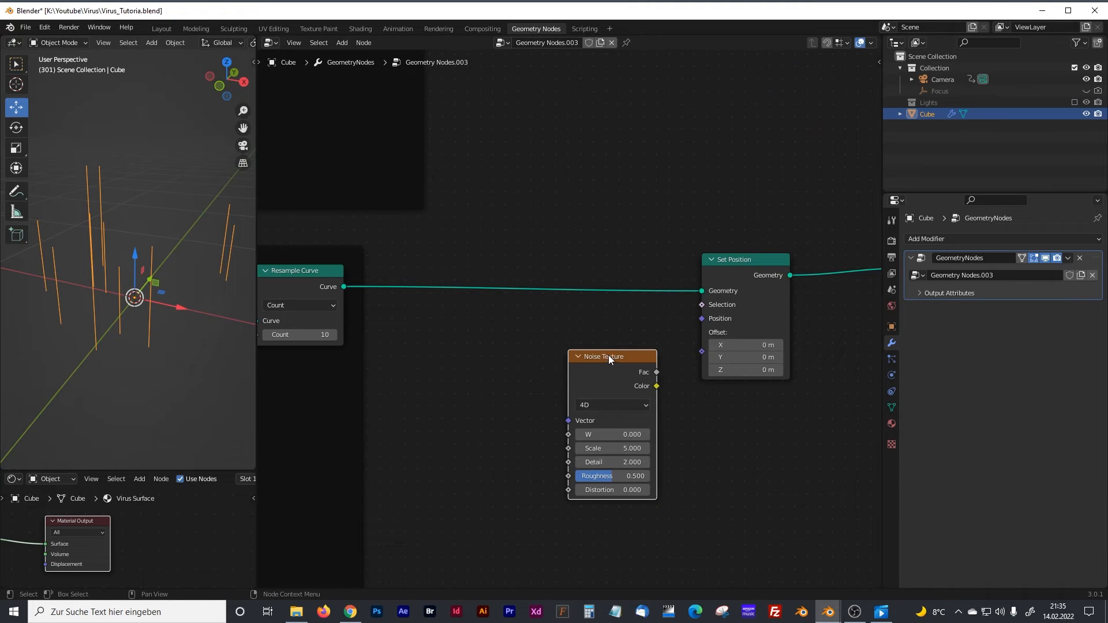
# Step: Set the Noise Texture to Scale 1, Detail 7, Roughness 0.3 and Distortion 2, and move it slightly up
pyautogui.moveTo(624, 346); pyautogui.dragTo(626, 326, button='middle')
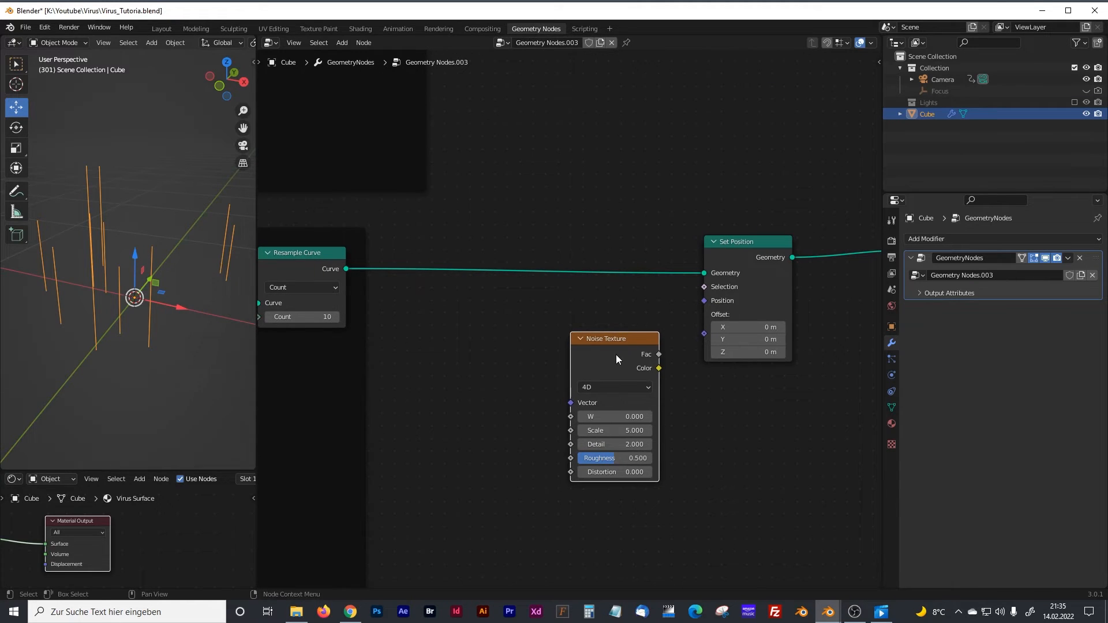
pyautogui.click(635, 431)
pyautogui.write('1')
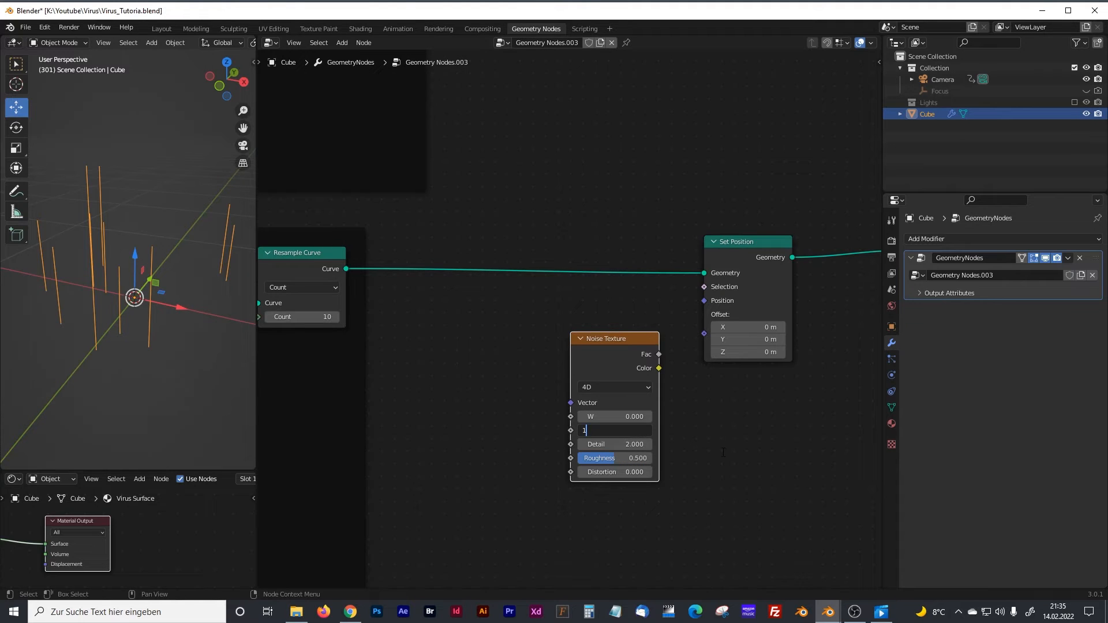
pyautogui.press('Tab')
pyautogui.write('7')
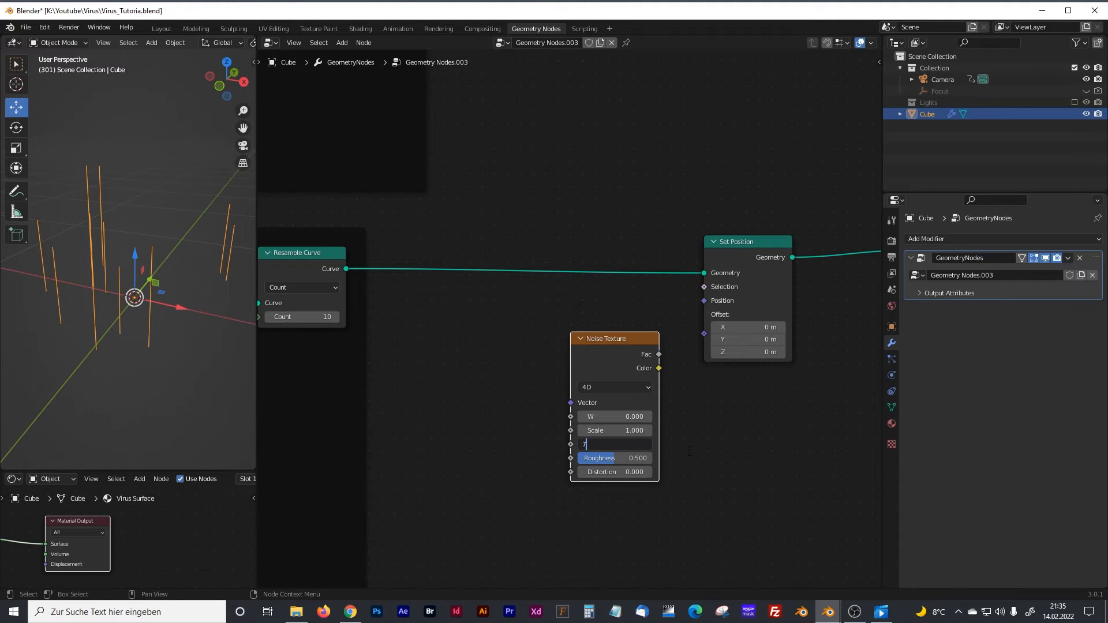
pyautogui.press('Return')
pyautogui.click(636, 459)
pyautogui.write('0.3')
pyautogui.press('Tab')
pyautogui.write('2')
pyautogui.press('Return')
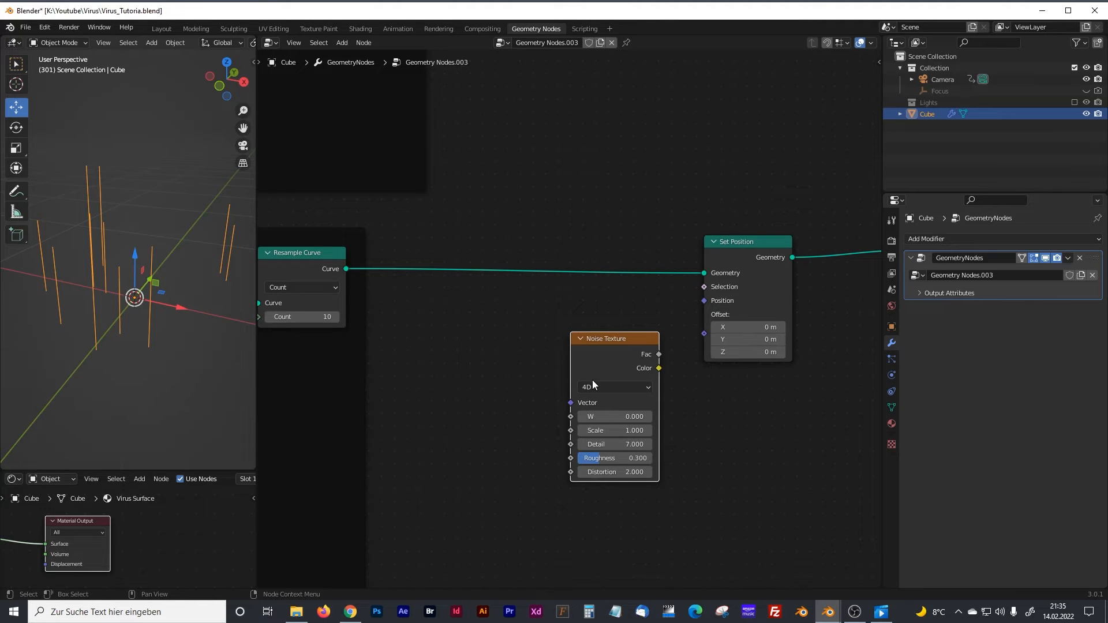
pyautogui.moveTo(589, 336); pyautogui.dragTo(596, 318)
# Step: Add a Vector Rotate node beside the Noise Texture, on its input side
pyautogui.moveTo(487, 354); pyautogui.dragTo(545, 324, button='middle')
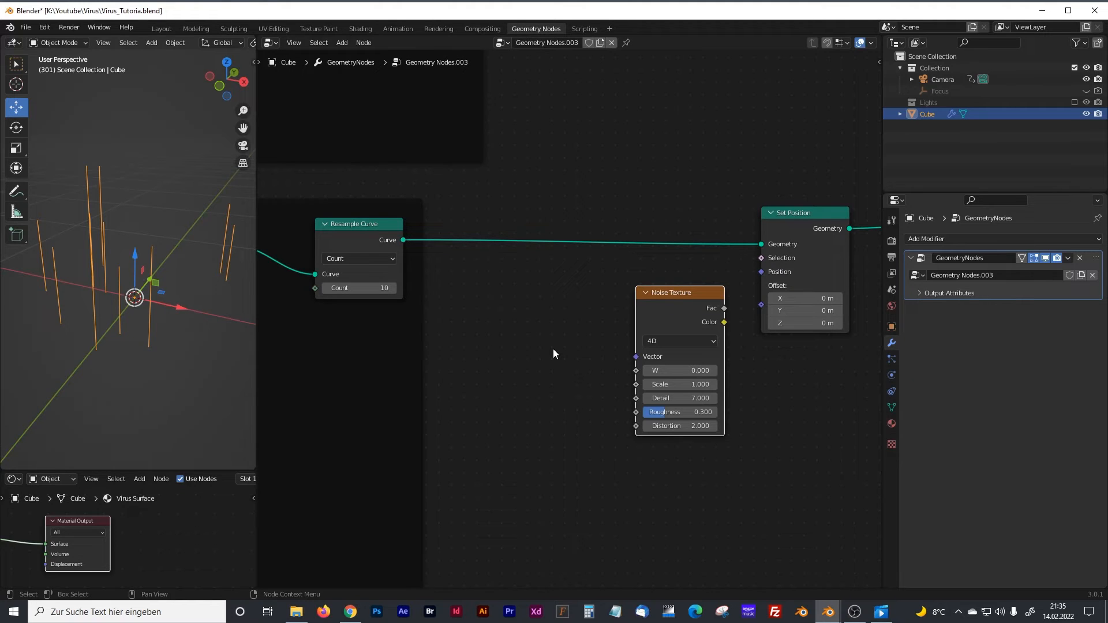
pyautogui.hotkey('shift', 'a')
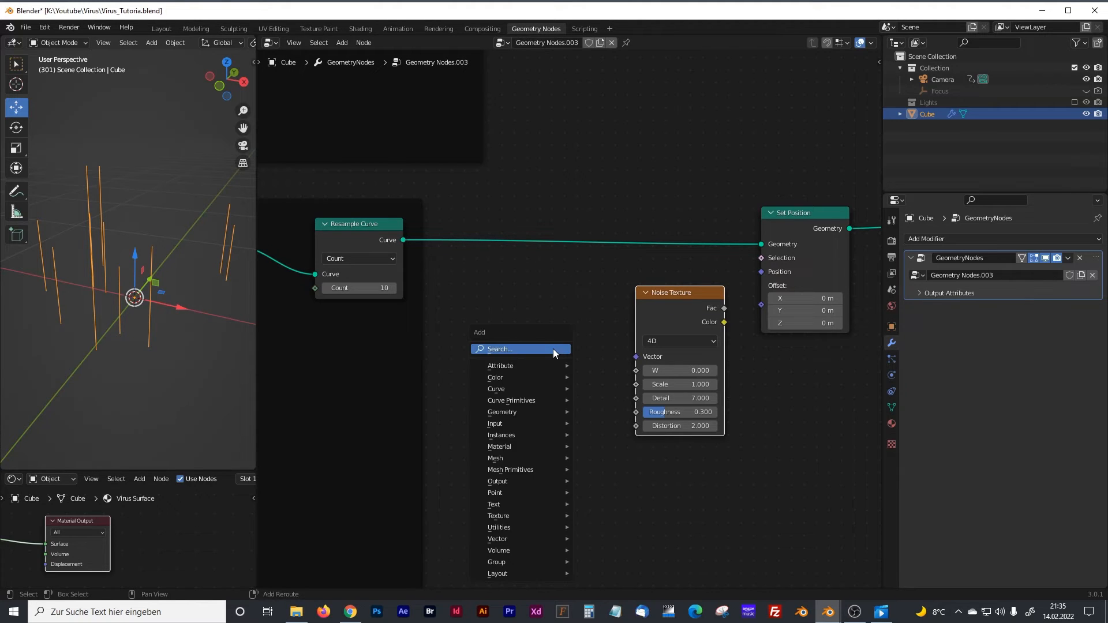
pyautogui.click(553, 349)
pyautogui.write('vect')
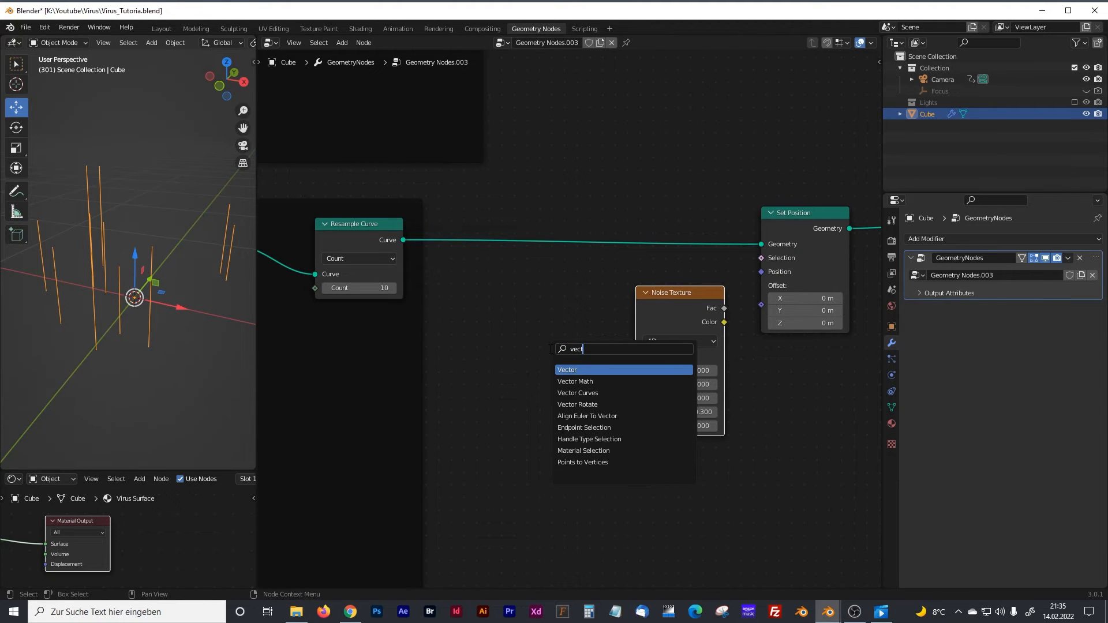
pyautogui.press('Down')
pyautogui.press('Down')
pyautogui.press('Down')
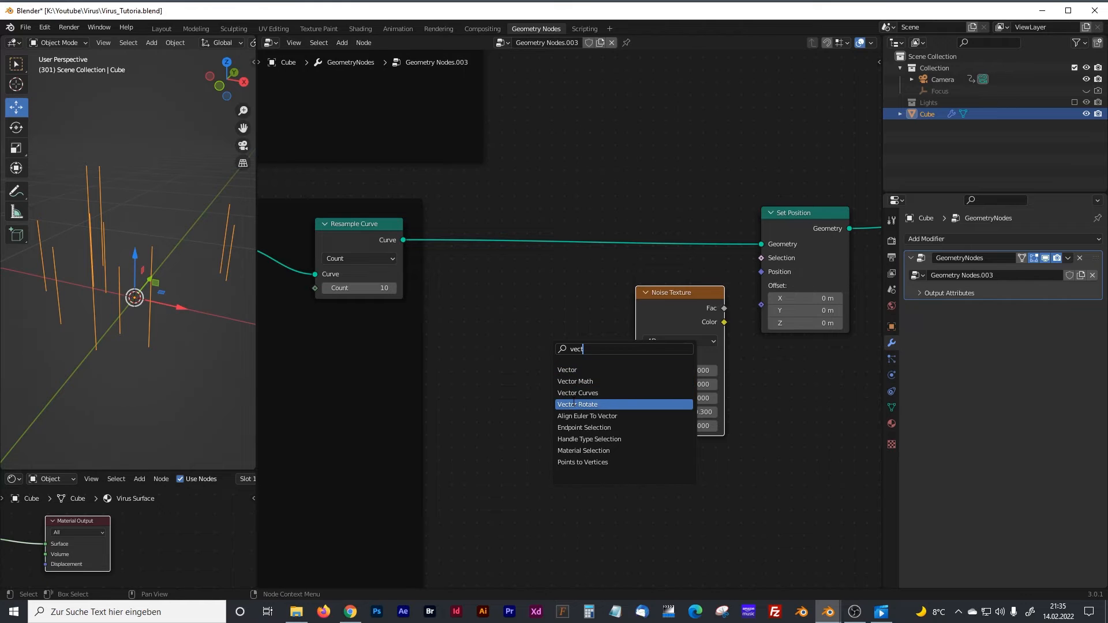
pyautogui.press('Return')
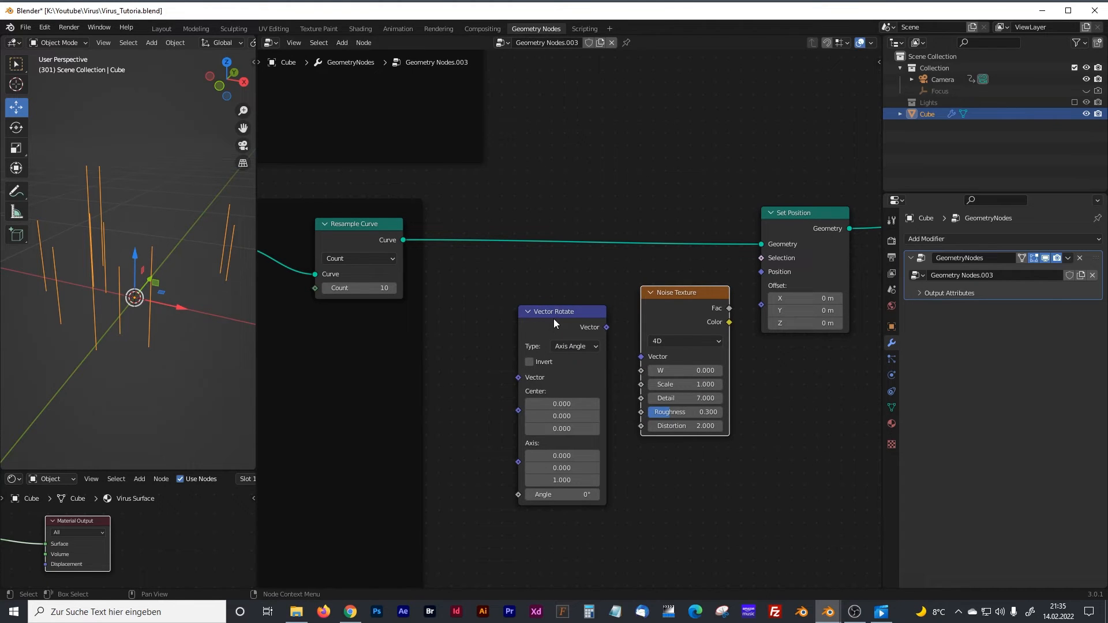
pyautogui.click(547, 346)
# Step: Add a Position node on the input side of the Vector Rotate node
pyautogui.hotkey('shift', 'a')
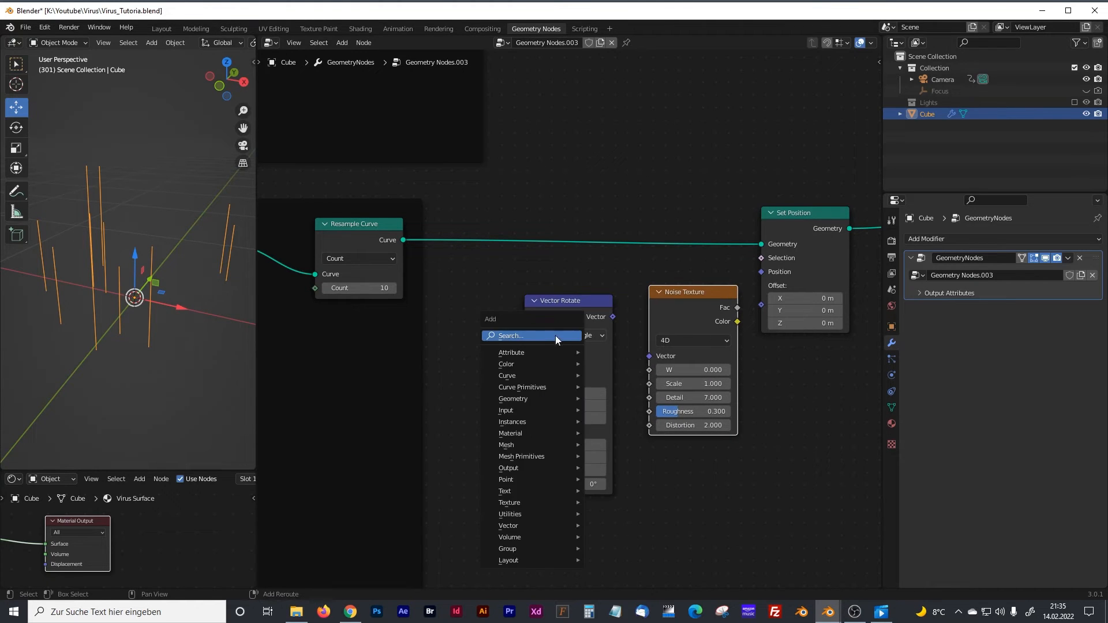
pyautogui.click(555, 335)
pyautogui.write('pois')
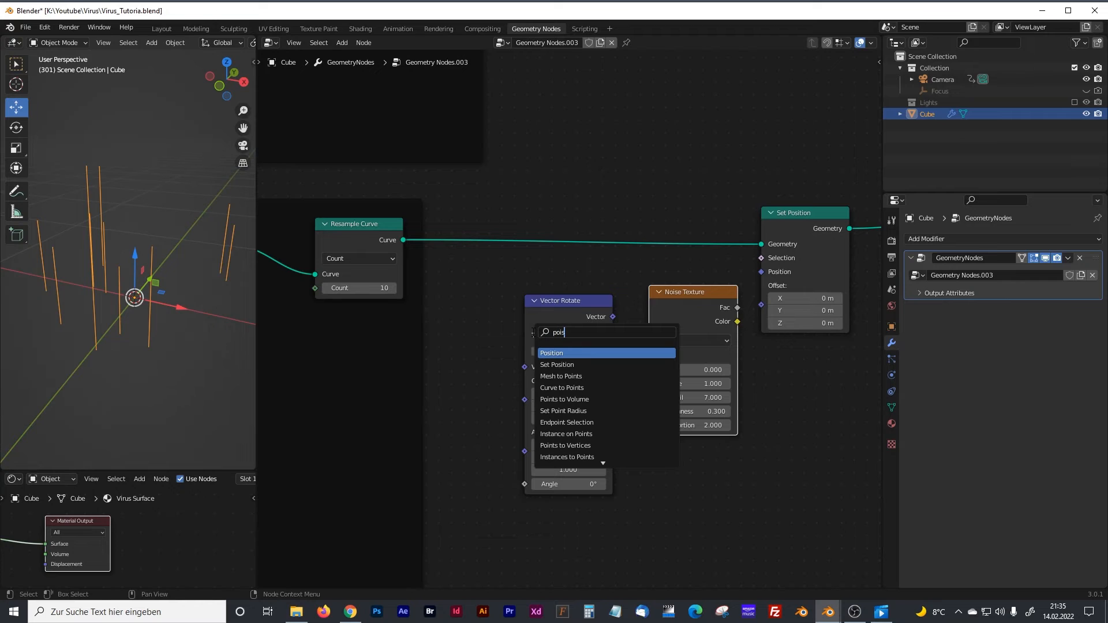
pyautogui.click(551, 353)
pyautogui.click(508, 347)
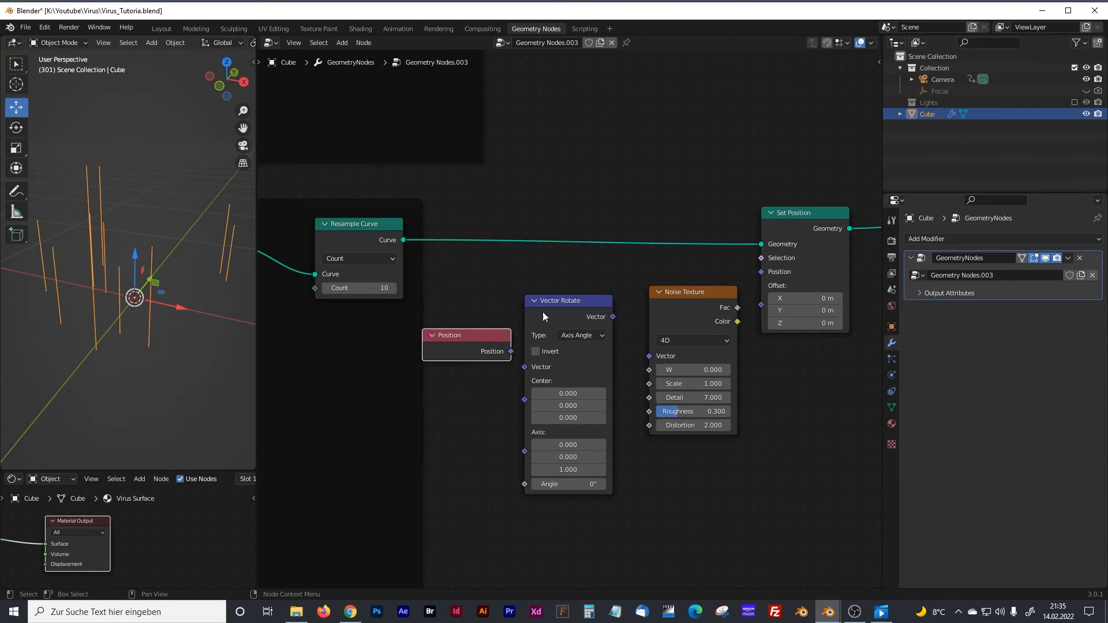
# Step: Connect Position to the Vector input of Vector Rotate, and the Vector Rotate output to the Noise Texture's W input
pyautogui.moveTo(542, 311); pyautogui.dragTo(566, 302)
pyautogui.moveTo(510, 352); pyautogui.dragTo(555, 361)
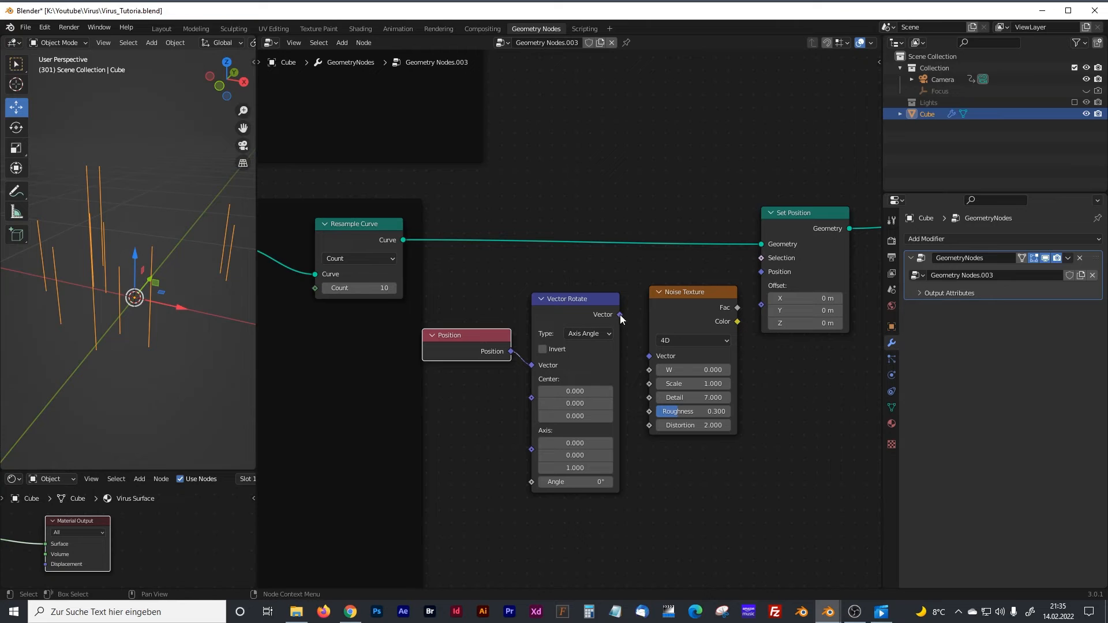
pyautogui.moveTo(620, 315); pyautogui.dragTo(648, 369)
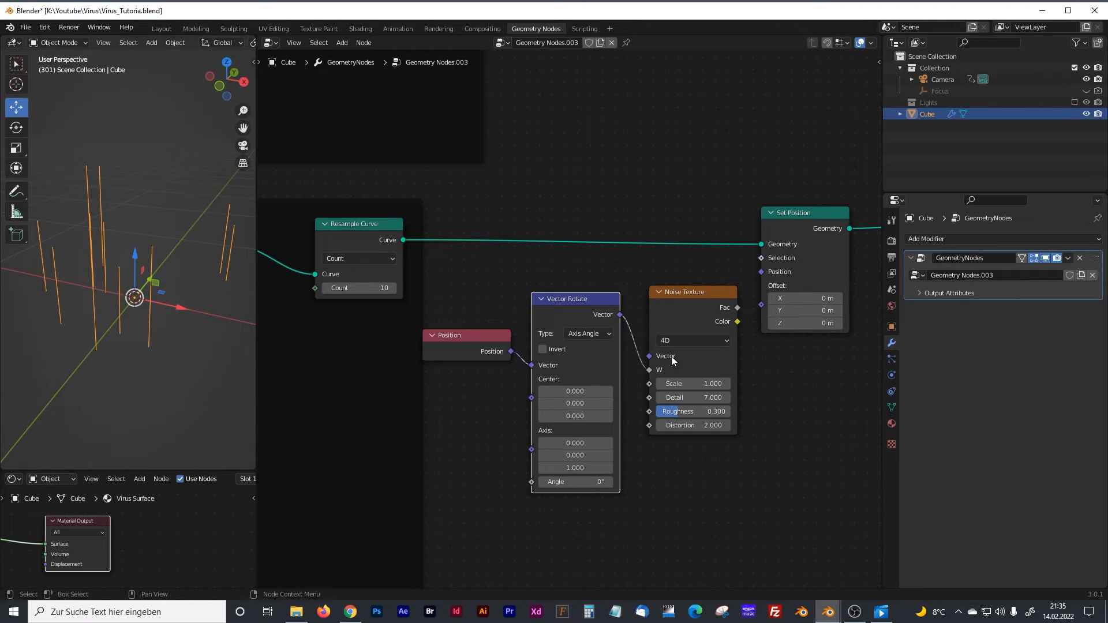
# Step: Connect the Noise Texture's Color output to the Offset input of Set Position
pyautogui.moveTo(793, 388); pyautogui.dragTo(753, 408, button='middle')
pyautogui.click(666, 316)
pyautogui.moveTo(696, 346); pyautogui.dragTo(739, 319)
# Step: Shift Resample Curve to make room and insert a Realize Instances node between Instance on Points and Resample Curve
pyautogui.moveTo(251, 243); pyautogui.dragTo(184, 269, button='middle')
pyautogui.moveTo(383, 227); pyautogui.dragTo(584, 251, button='middle')
pyautogui.moveTo(190, 257); pyautogui.dragTo(130, 269, button='middle')
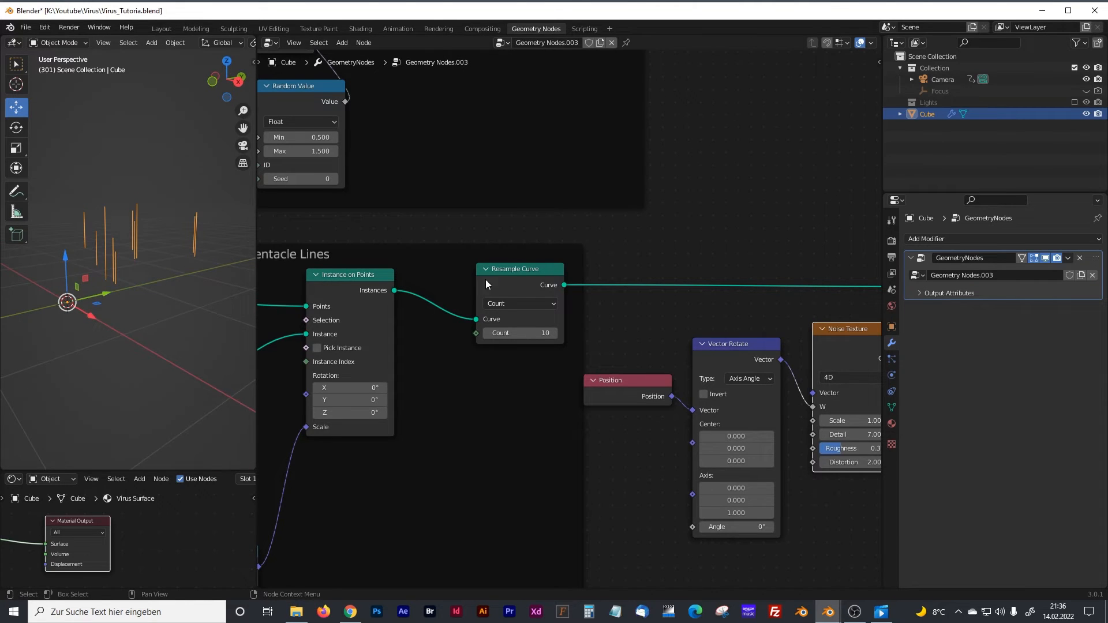
pyautogui.moveTo(486, 279); pyautogui.dragTo(552, 278)
pyautogui.hotkey('shift', 'a')
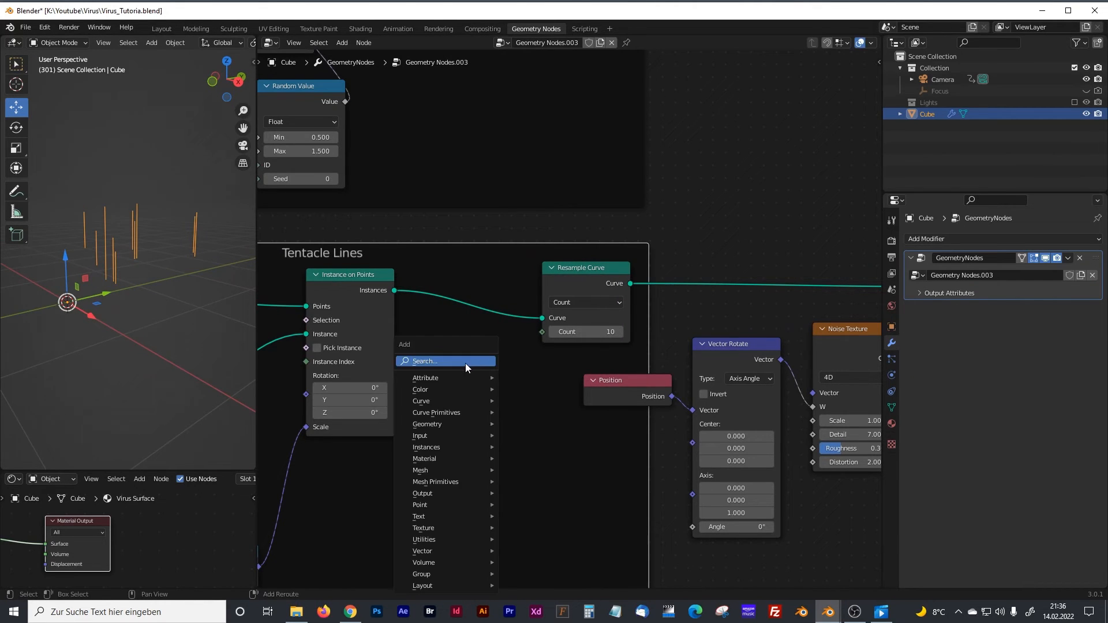
pyautogui.click(465, 363)
pyautogui.write('realiz')
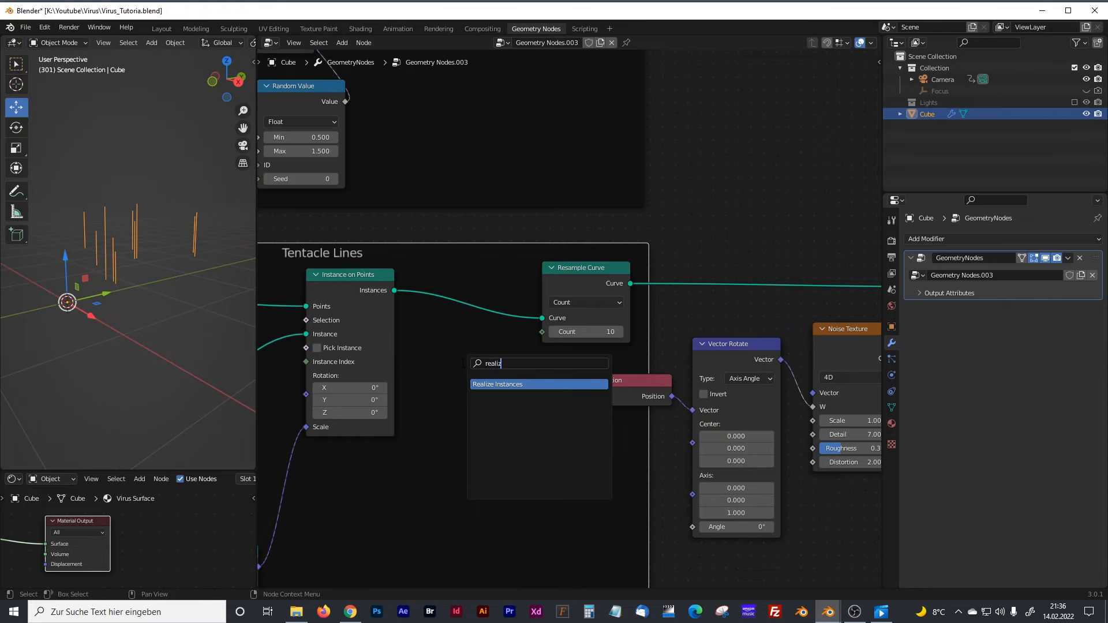
pyautogui.click(491, 383)
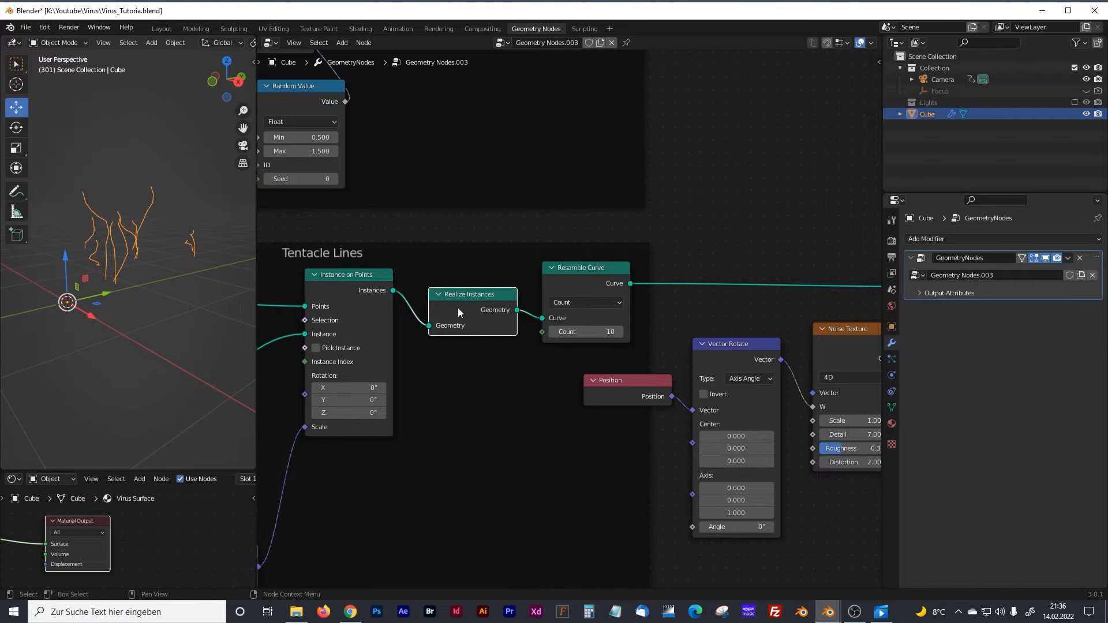
pyautogui.click(459, 307)
pyautogui.moveTo(459, 298); pyautogui.dragTo(452, 328)
pyautogui.moveTo(367, 244); pyautogui.dragTo(393, 236, button='middle')
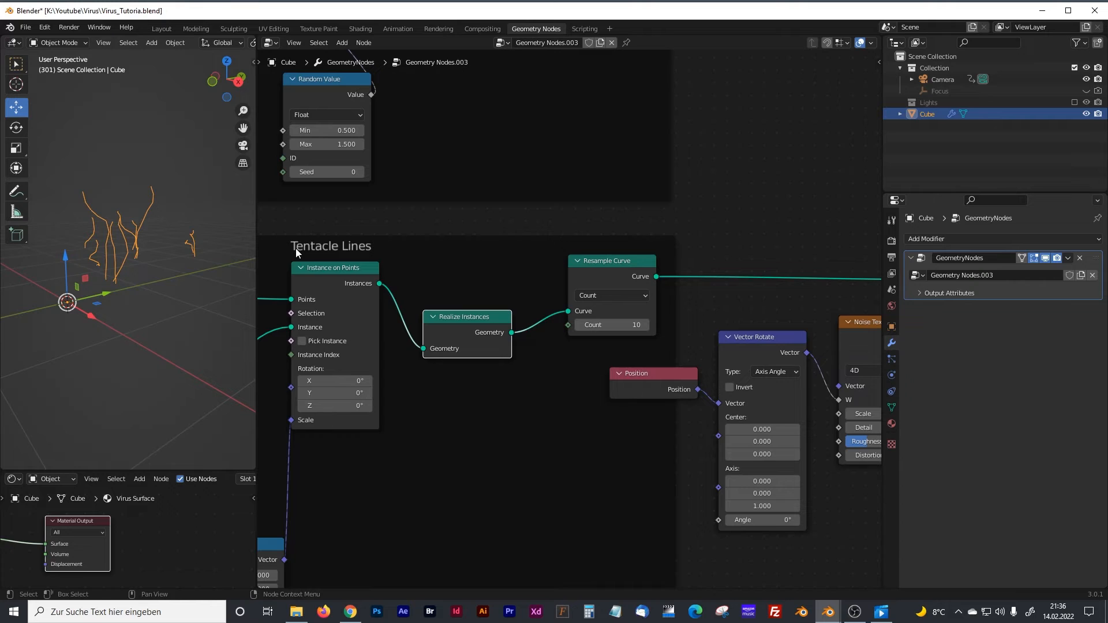
pyautogui.moveTo(830, 263); pyautogui.dragTo(744, 249, button='middle')
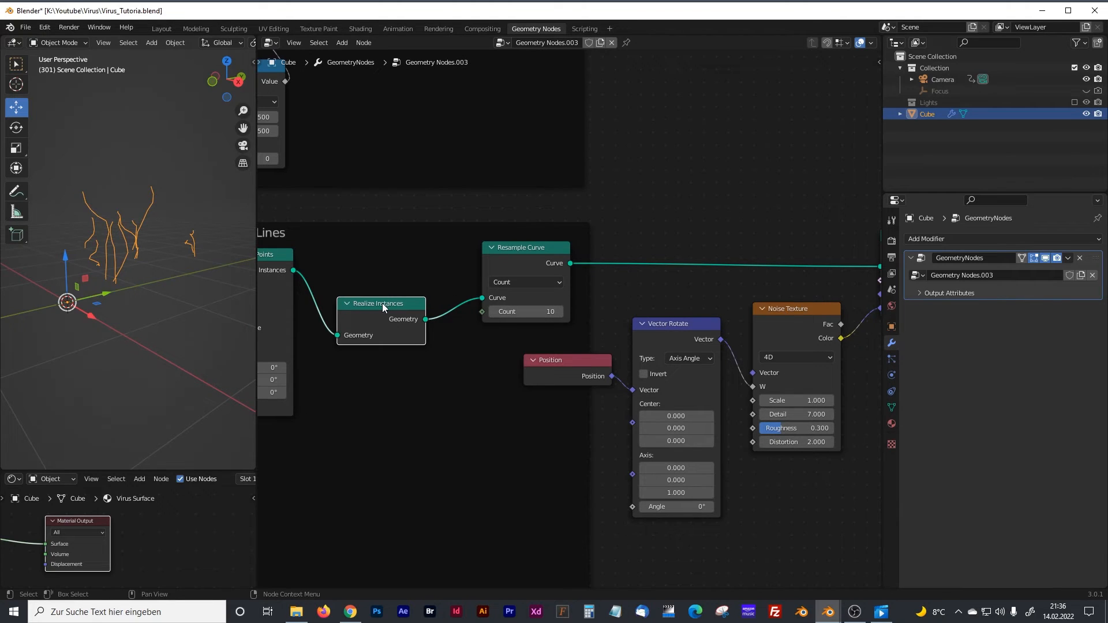
pyautogui.moveTo(382, 303); pyautogui.dragTo(383, 287)
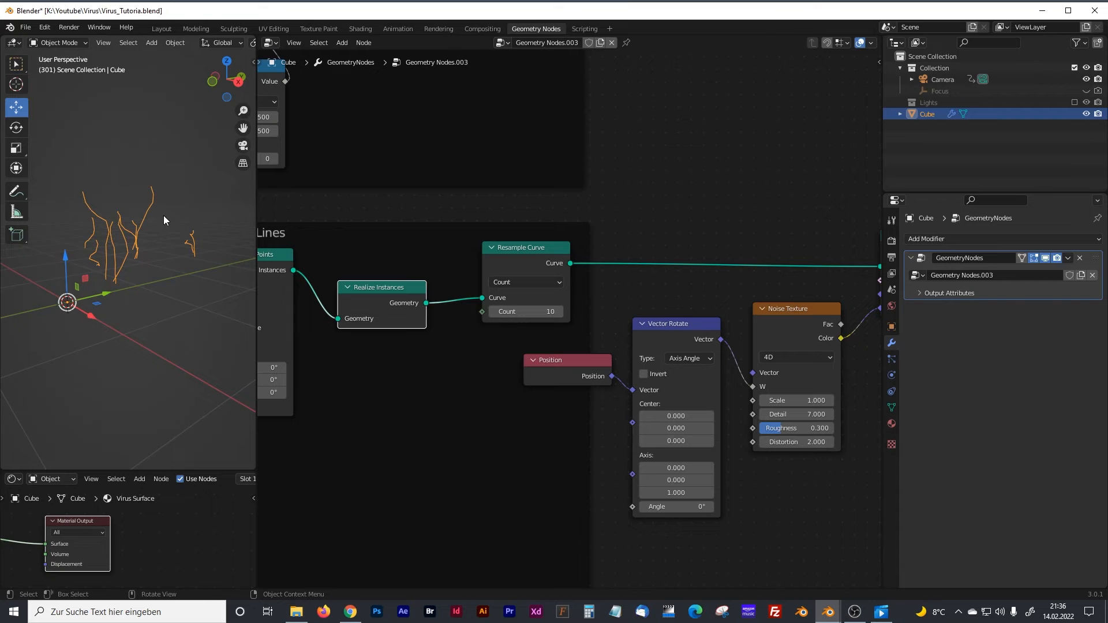
# Step: Move Set Position, Noise Texture, Vector Rotate and Position further away from the Tentacle Lines frame
pyautogui.moveTo(155, 232)
pyautogui.mouseDown(button='middle')
pyautogui.moveTo(140, 241)
pyautogui.moveTo(149, 217)
pyautogui.moveTo(147, 248)
pyautogui.mouseUp(button='middle')
pyautogui.moveTo(736, 240); pyautogui.dragTo(621, 226, button='middle')
pyautogui.moveTo(707, 222); pyautogui.dragTo(757, 220)
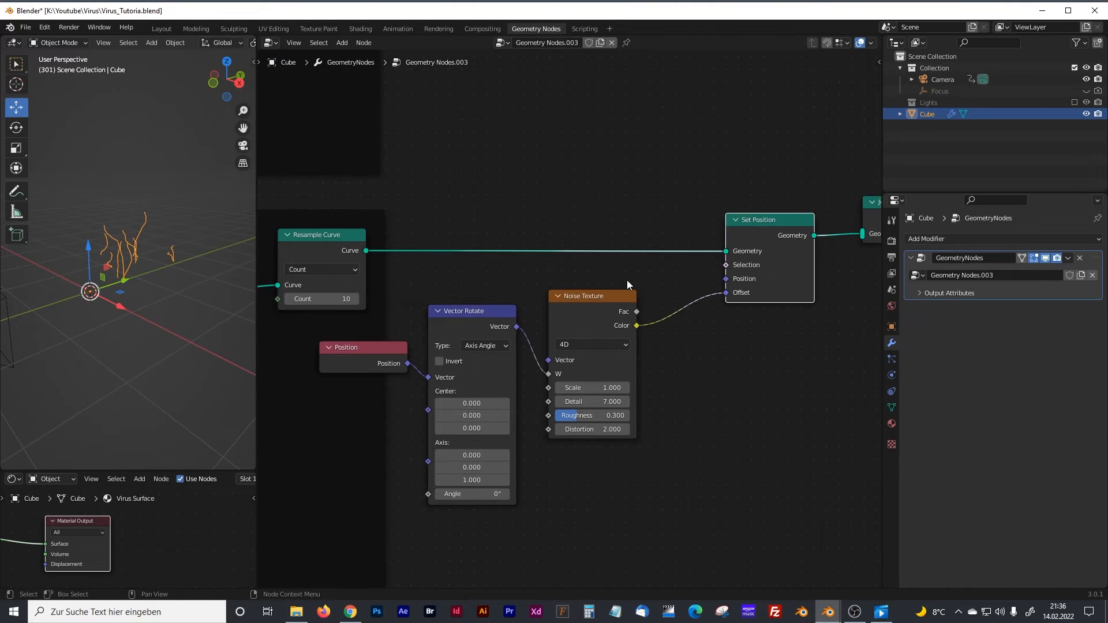
pyautogui.moveTo(600, 296); pyautogui.dragTo(673, 304)
pyautogui.moveTo(493, 315); pyautogui.dragTo(571, 325)
pyautogui.moveTo(389, 348); pyautogui.dragTo(438, 347)
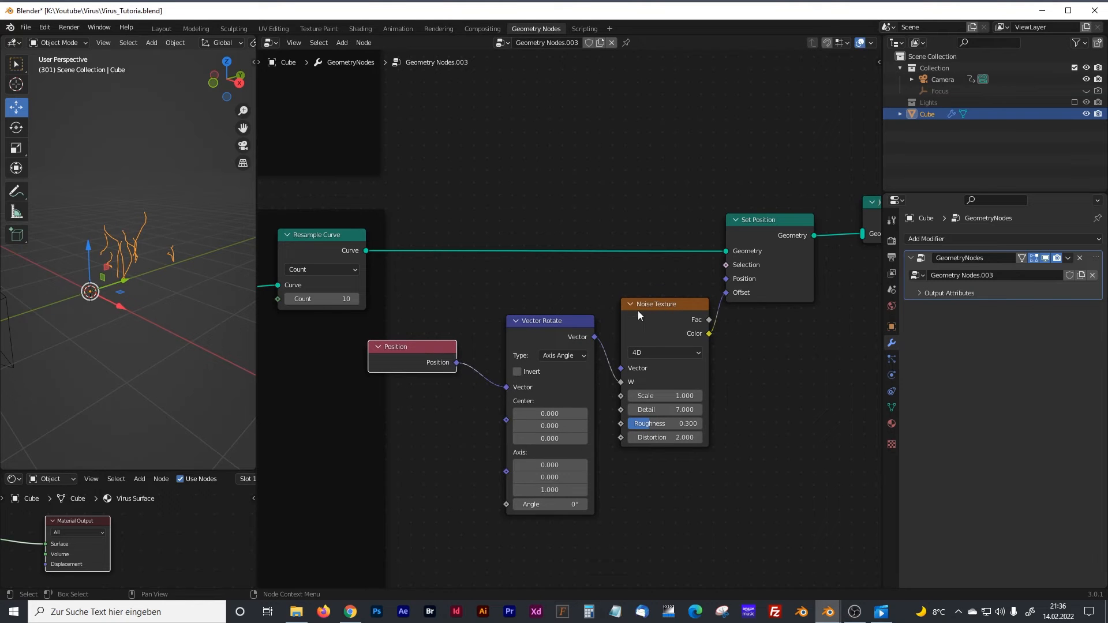
# Step: Join the Position, Vector Rotate, Noise Texture and Set Position nodes into a frame labelled "Tentacle Noise"
pyautogui.moveTo(801, 177); pyautogui.dragTo(399, 566)
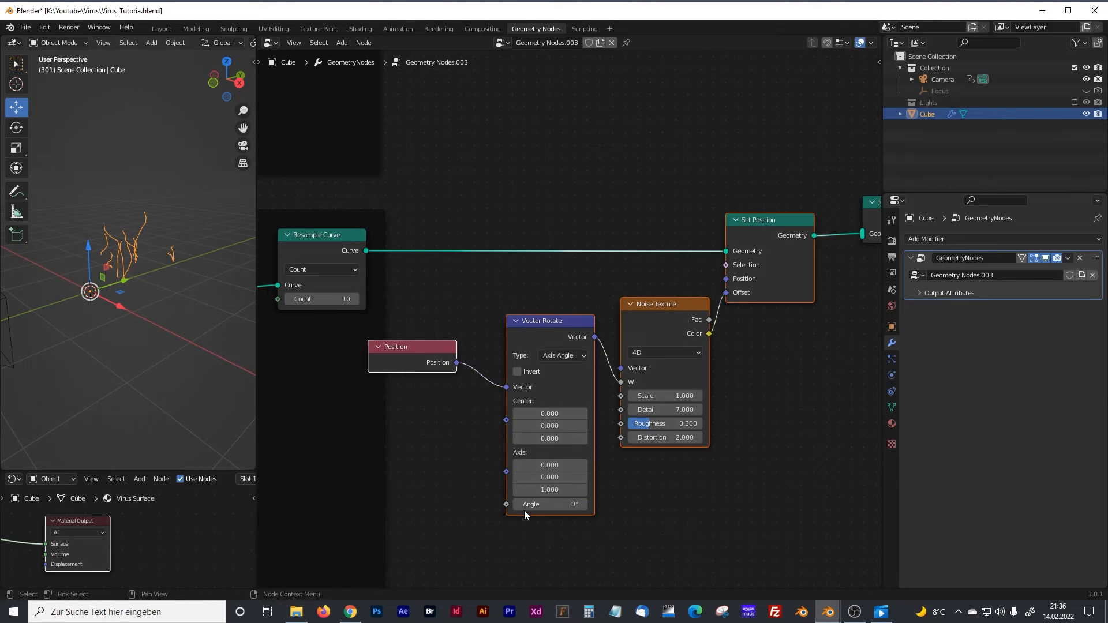
pyautogui.hotkey('ctrl', 'j')
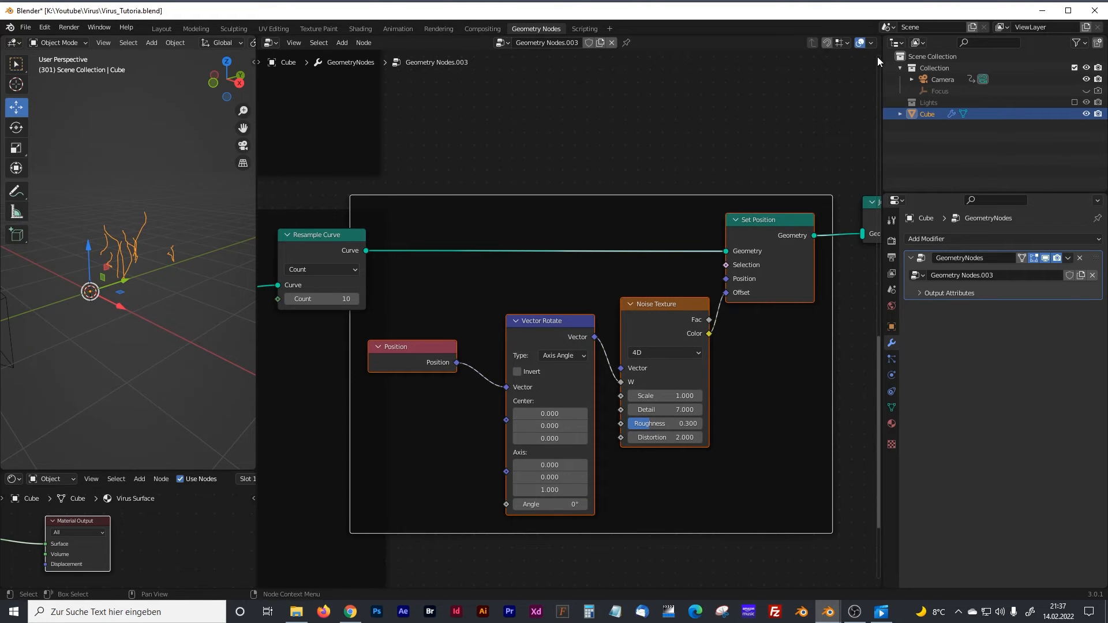
pyautogui.press('n')
pyautogui.click(808, 90)
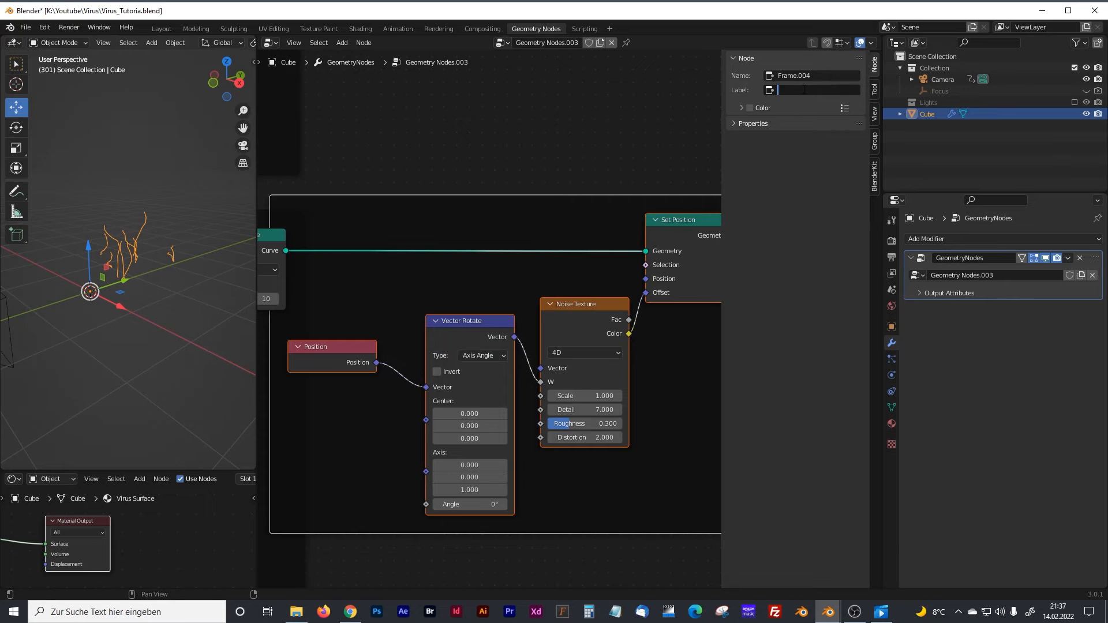
pyautogui.write('Tentacle Noise')
pyautogui.press('Return')
# Step: Move the Tentacle Noise frame clear of Resample Curve and shift Join Geometry further along
pyautogui.scroll(-8, 568, 184)
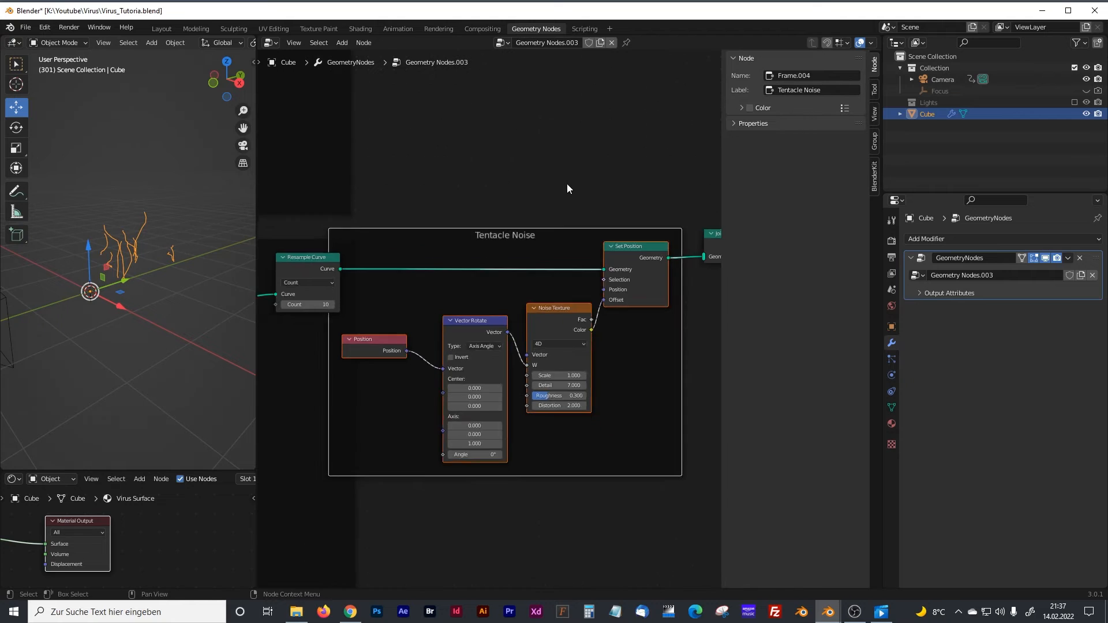
pyautogui.moveTo(520, 253); pyautogui.dragTo(556, 272)
pyautogui.moveTo(573, 221); pyautogui.dragTo(497, 234, button='middle')
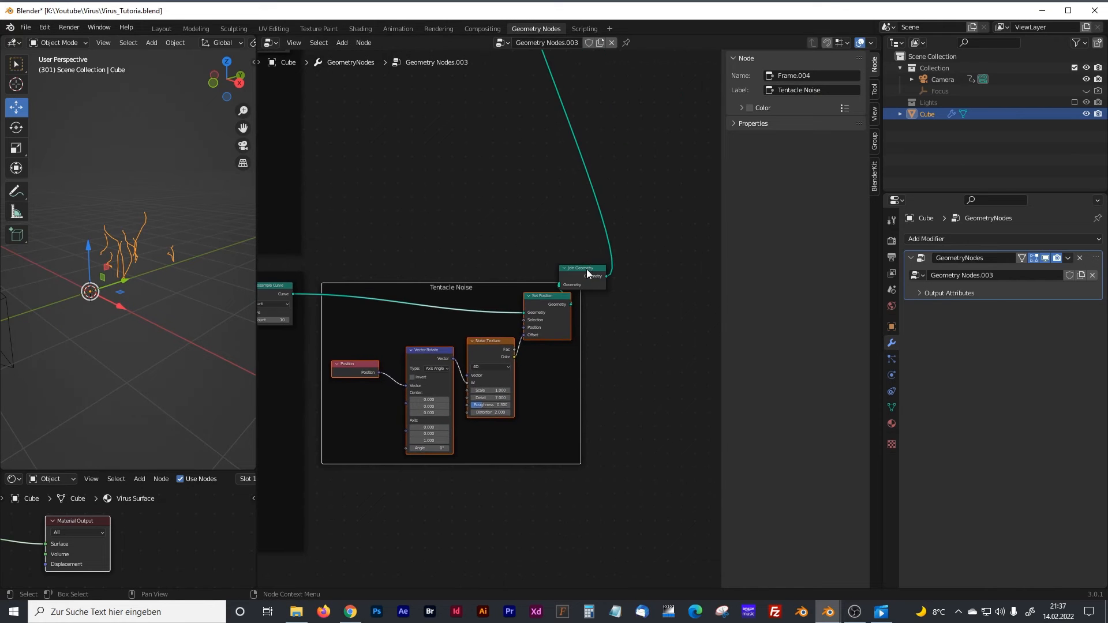
pyautogui.moveTo(587, 269); pyautogui.dragTo(716, 267)
pyautogui.press('n')
# Step: Set the Noise Texture's Distortion to 1.3 and move Vector Rotate slightly up
pyautogui.scroll(6, 157, 259)
pyautogui.scroll(3, 480, 333)
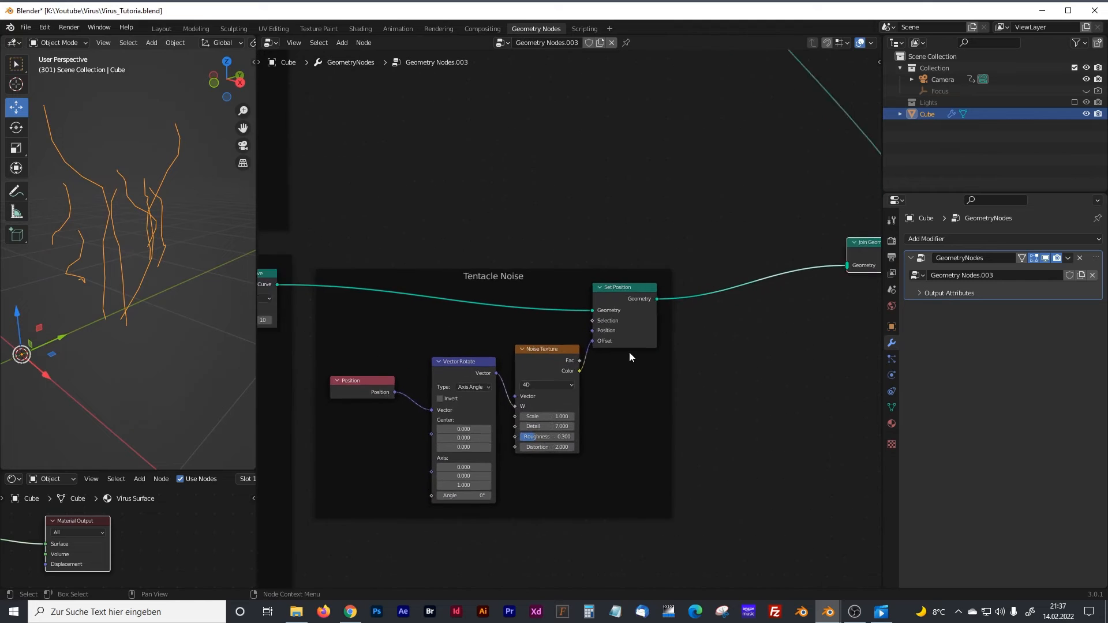
pyautogui.moveTo(598, 458)
pyautogui.mouseDown()
pyautogui.moveTo(563, 458)
pyautogui.moveTo(601, 456)
pyautogui.mouseUp()
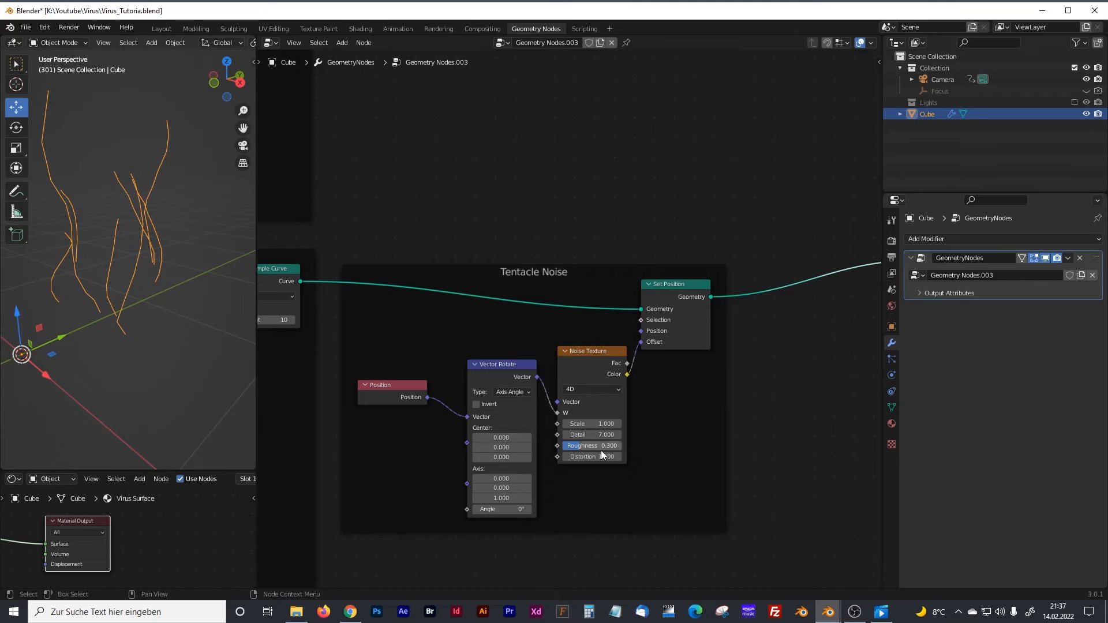
pyautogui.moveTo(501, 365); pyautogui.dragTo(500, 352)
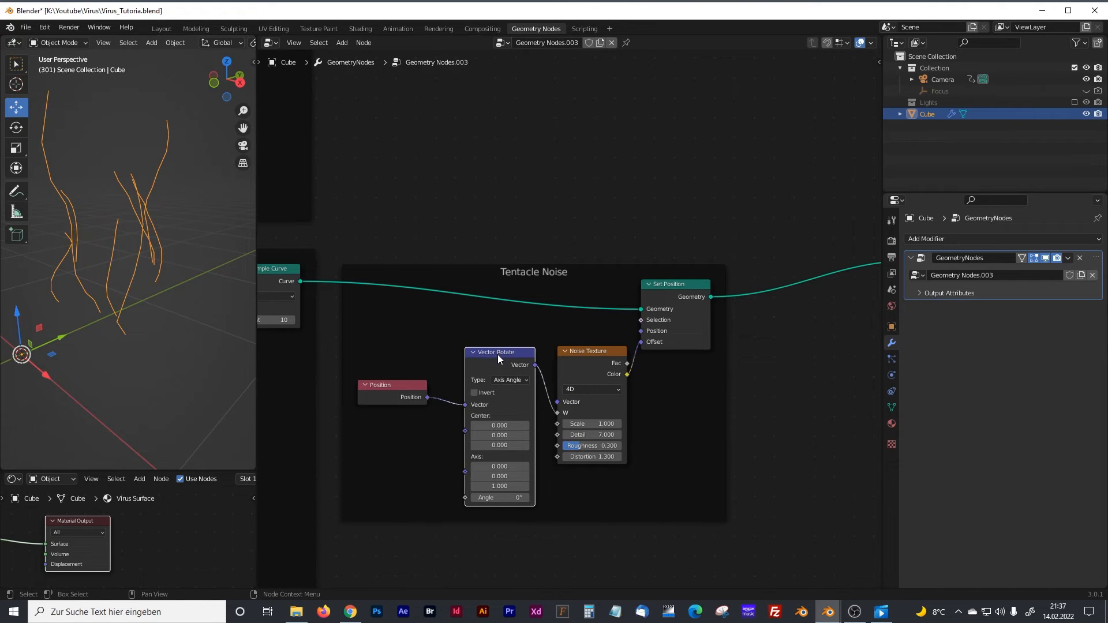
# Step: Try out the Vector Rotate angle up to 419° to preview the tentacle motion, and reset the angle to 0°
pyautogui.moveTo(494, 500); pyautogui.dragTo(976, 493)
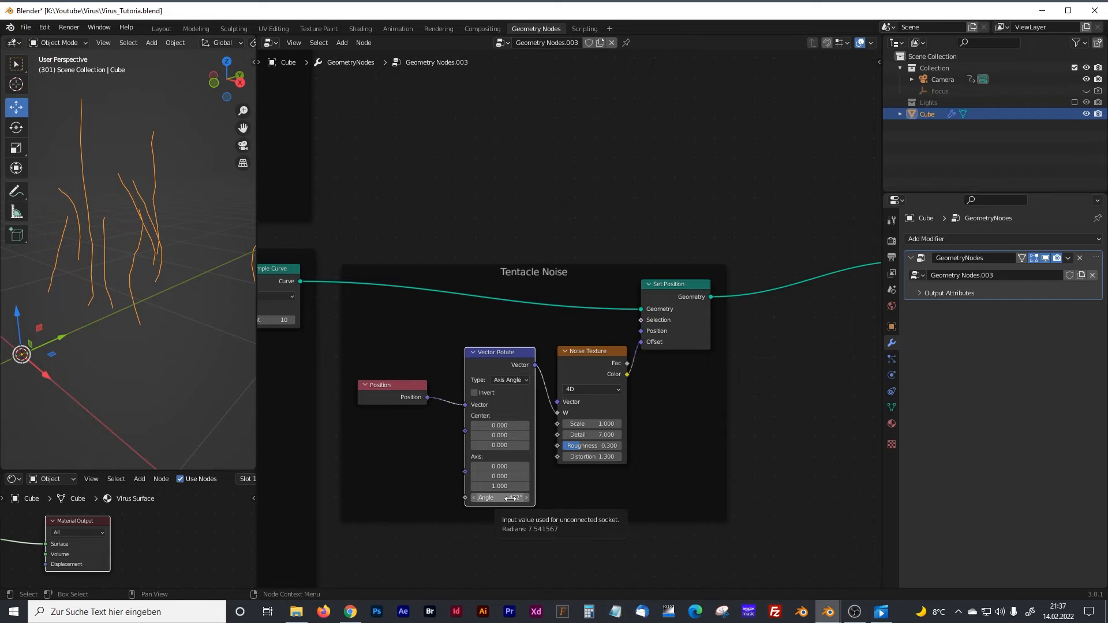
pyautogui.moveTo(511, 498); pyautogui.dragTo(492, 498)
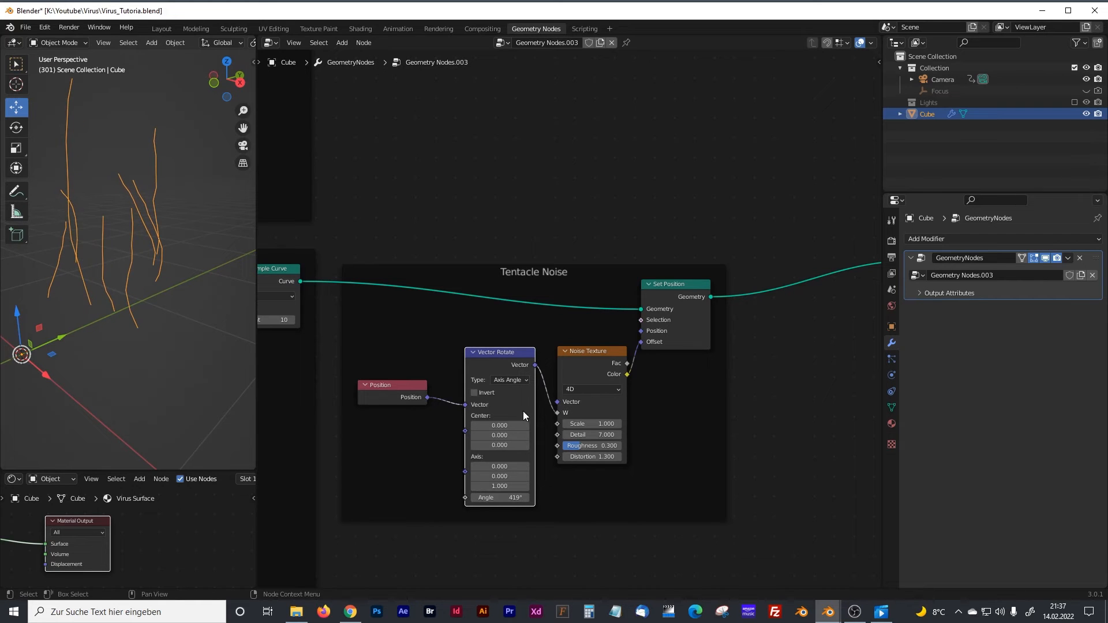
pyautogui.moveTo(496, 352); pyautogui.dragTo(485, 352)
pyautogui.scroll(-1, 568, 317)
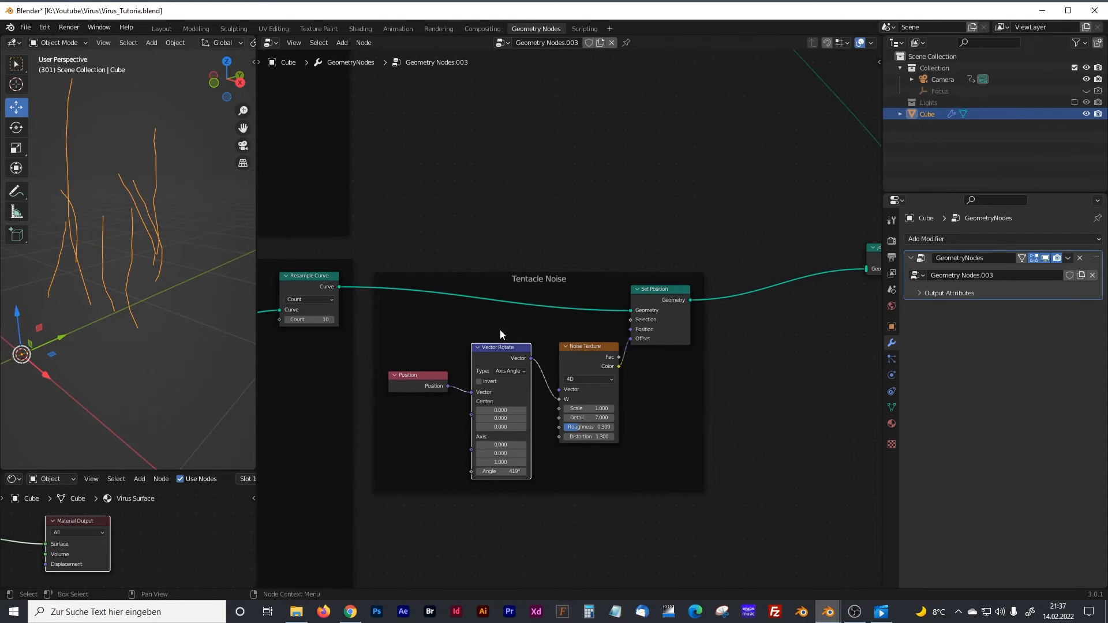
pyautogui.click(501, 471)
pyautogui.write('0')
pyautogui.press('Return')
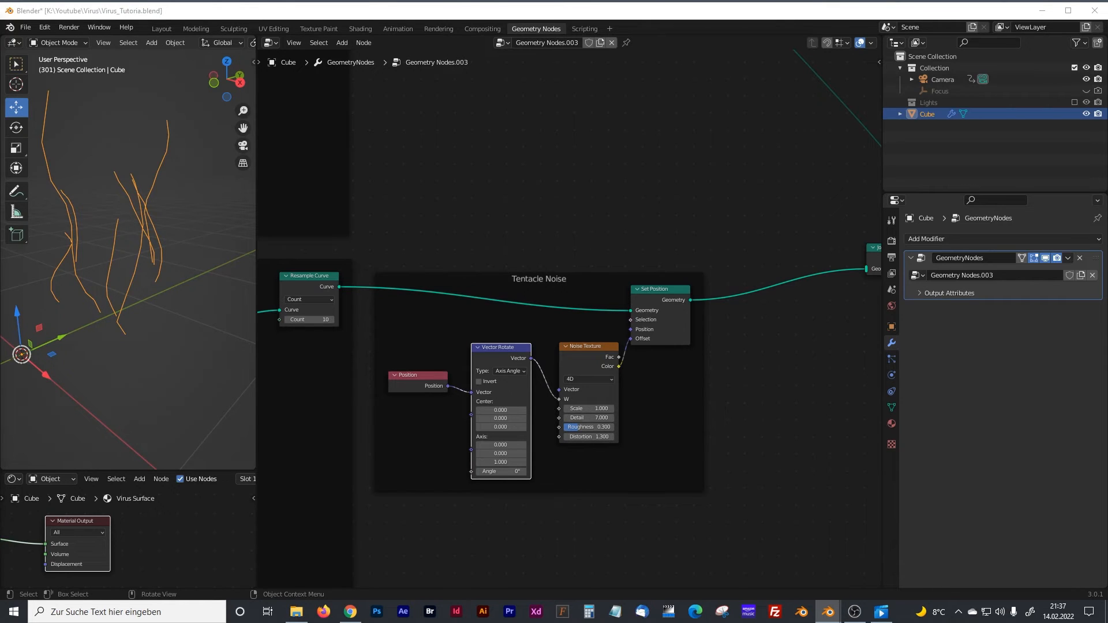
# Step: Move Join Geometry further along and insert a Set Curve Radius node on the link between Set Position and Join Geometry
pyautogui.moveTo(674, 305); pyautogui.dragTo(459, 376, button='middle')
pyautogui.moveTo(666, 320); pyautogui.dragTo(794, 322)
pyautogui.moveTo(488, 330); pyautogui.dragTo(483, 271, button='middle')
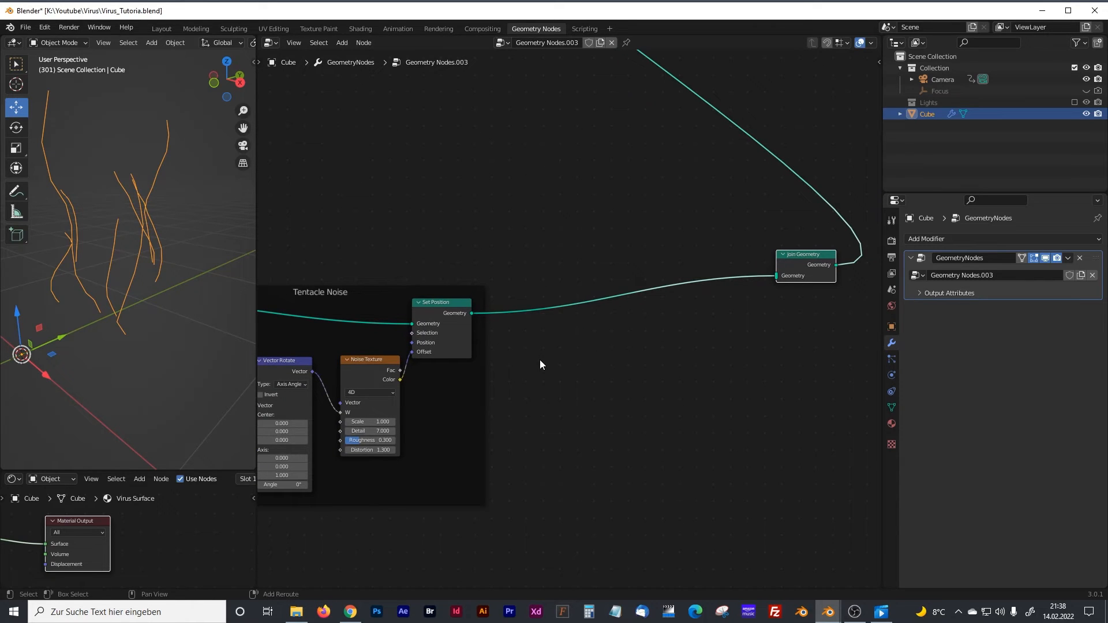
pyautogui.hotkey('shift', 'a')
pyautogui.click(508, 360)
pyautogui.write('s')
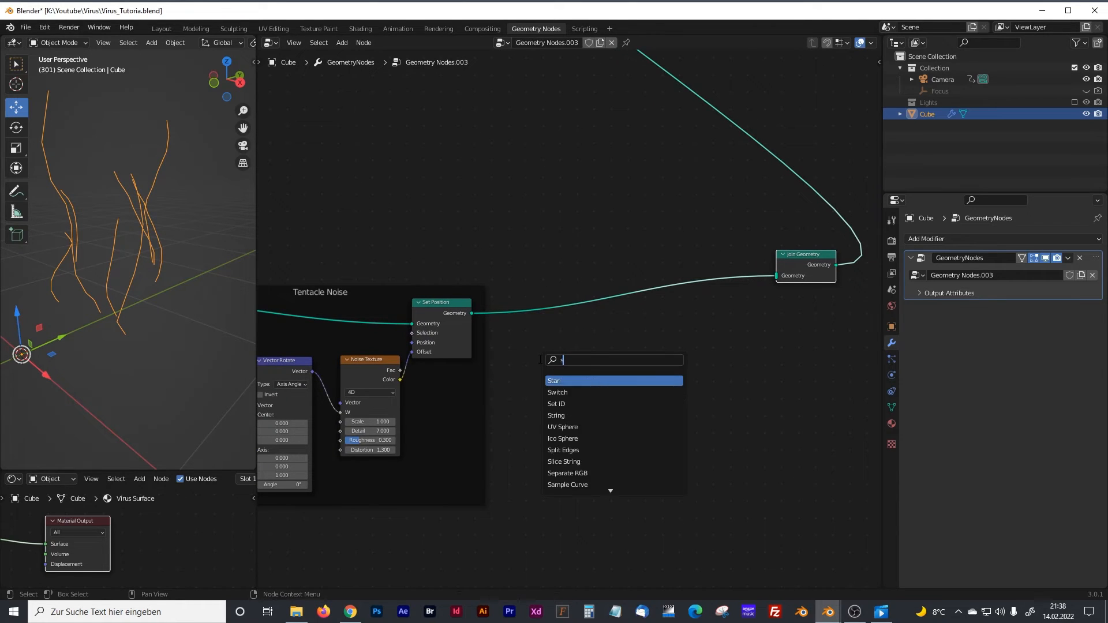
pyautogui.write('et curve')
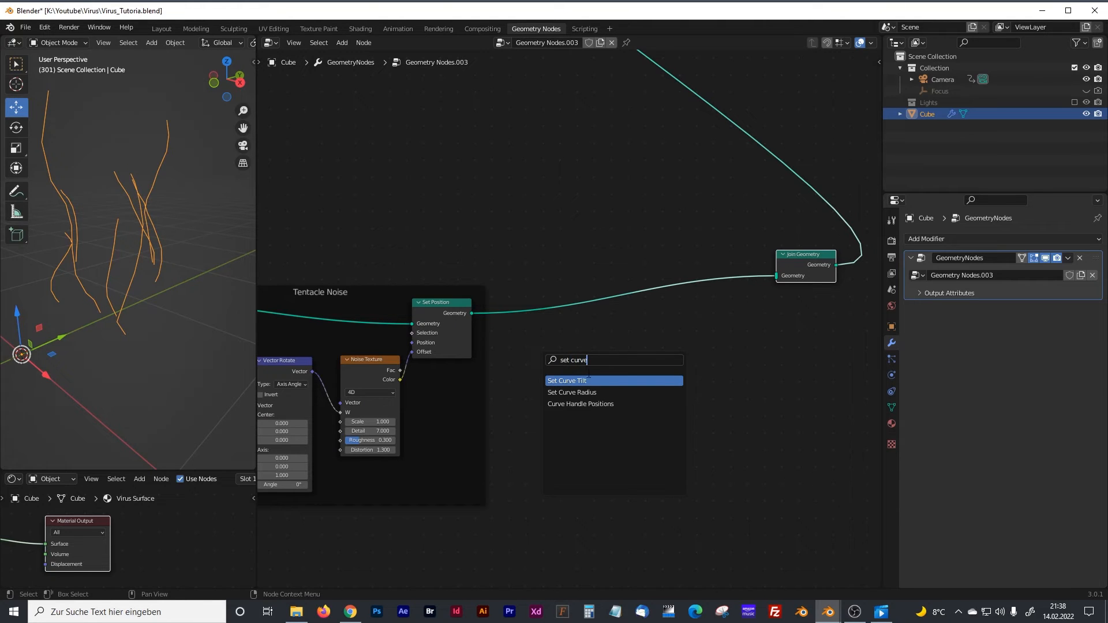
pyautogui.click(577, 392)
pyautogui.click(699, 306)
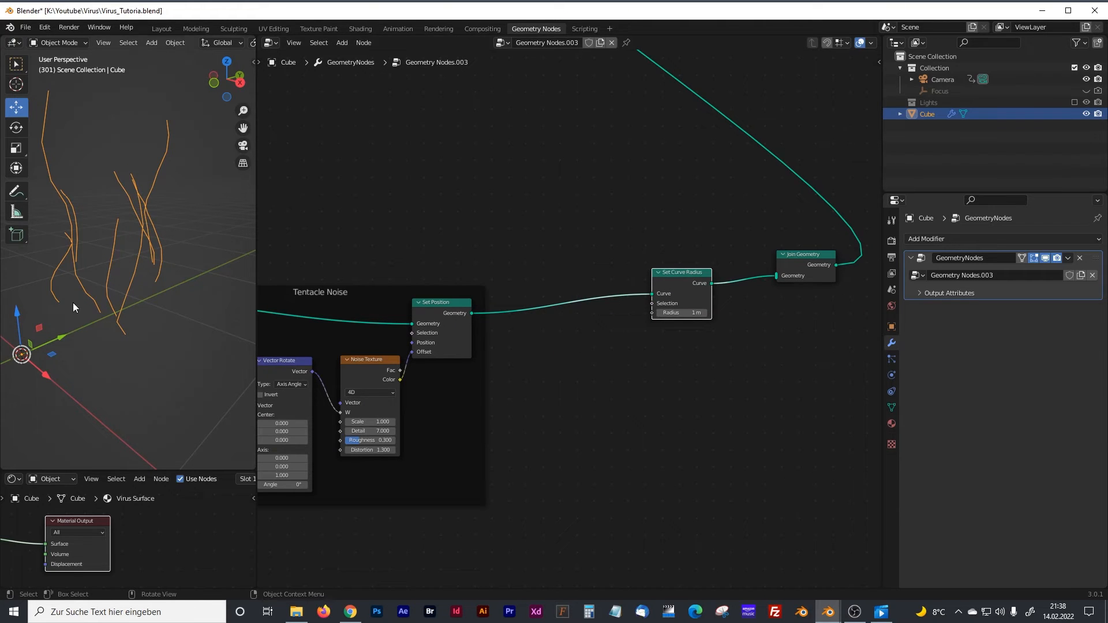
# Step: Space out the Set Curve Radius and Join Geometry nodes to leave a wide gap between them
pyautogui.moveTo(699, 294); pyautogui.dragTo(669, 277, button='middle')
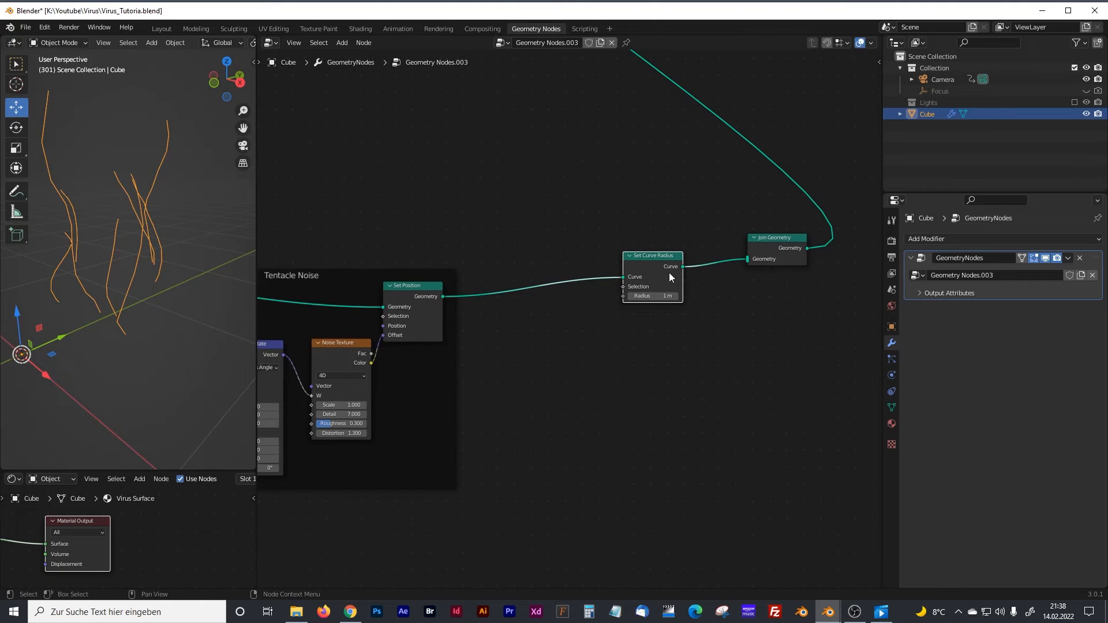
pyautogui.moveTo(771, 247); pyautogui.dragTo(813, 240)
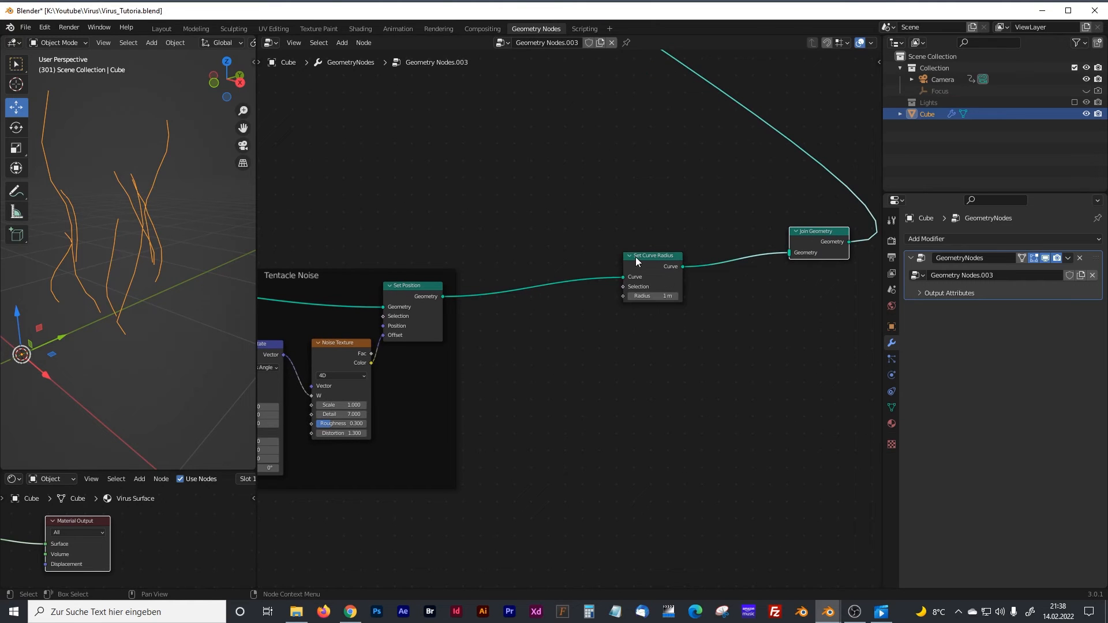
pyautogui.moveTo(635, 257); pyautogui.dragTo(675, 259)
pyautogui.moveTo(663, 348); pyautogui.dragTo(524, 352, button='middle')
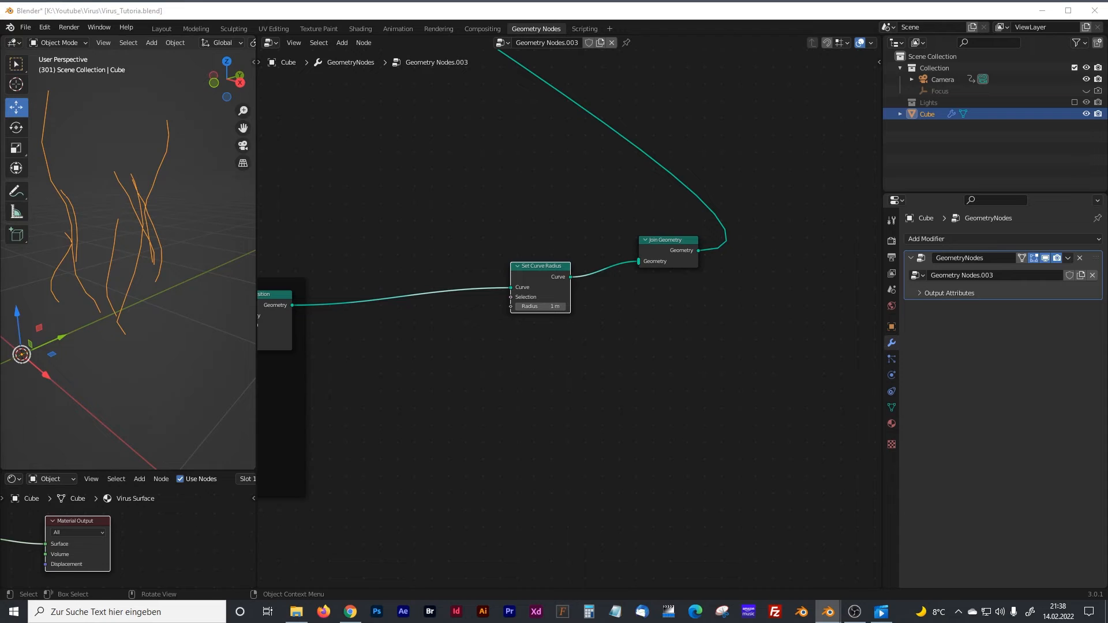
pyautogui.moveTo(556, 264); pyautogui.dragTo(450, 283)
pyautogui.moveTo(643, 249); pyautogui.dragTo(705, 249)
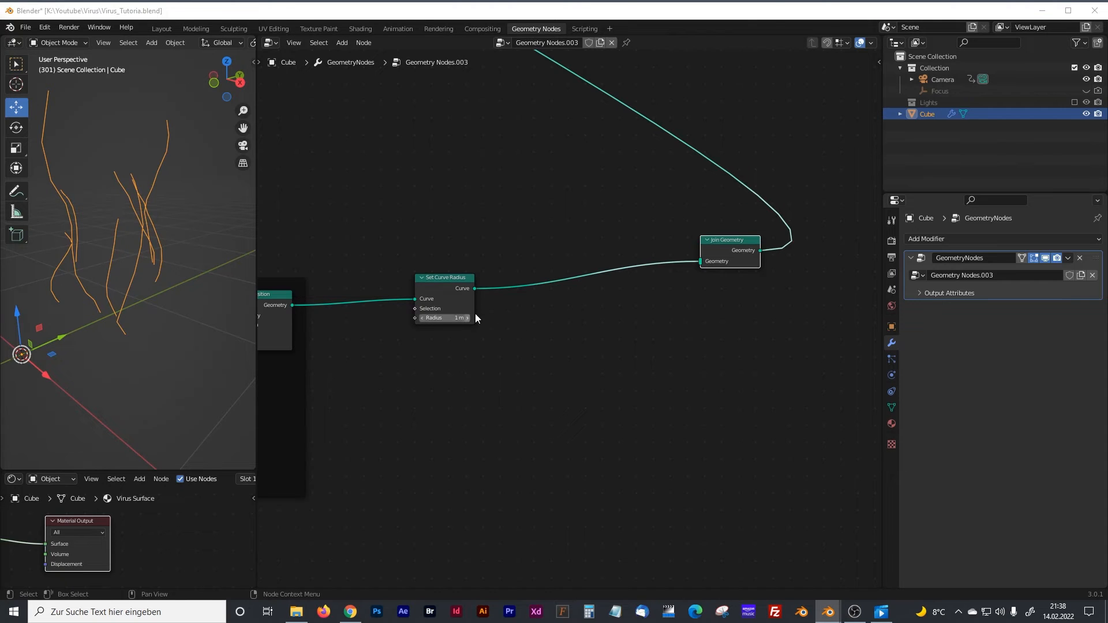
# Step: Add a Curve to Mesh node and insert it on the link between Set Curve Radius and Join Geometry
pyautogui.hotkey('shift', 'a')
pyautogui.click(500, 340)
pyautogui.write('curve')
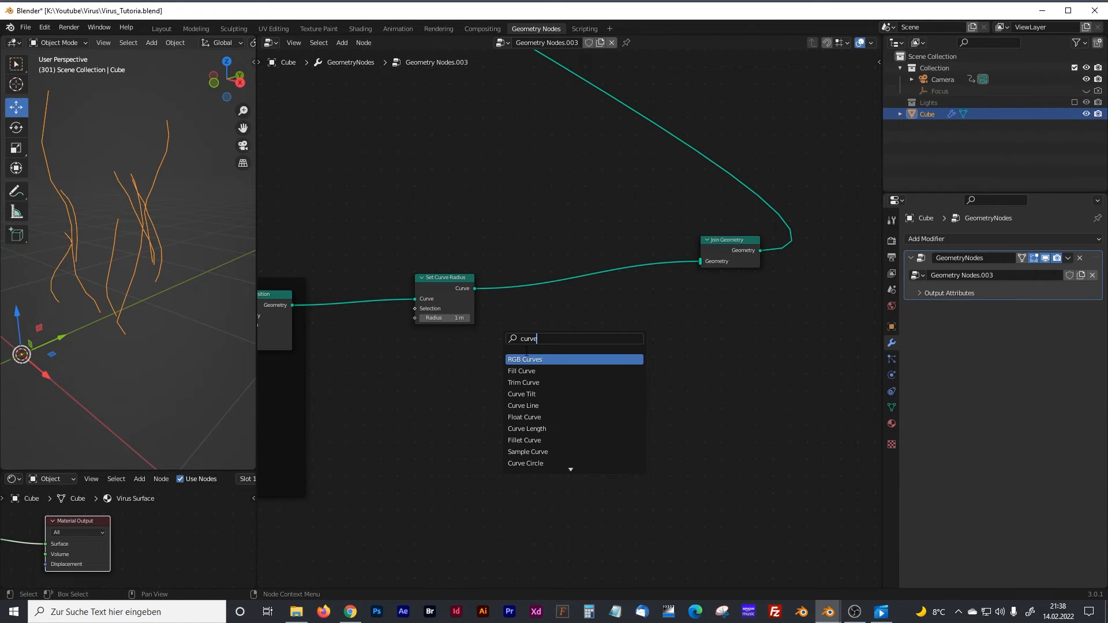
pyautogui.write(' to')
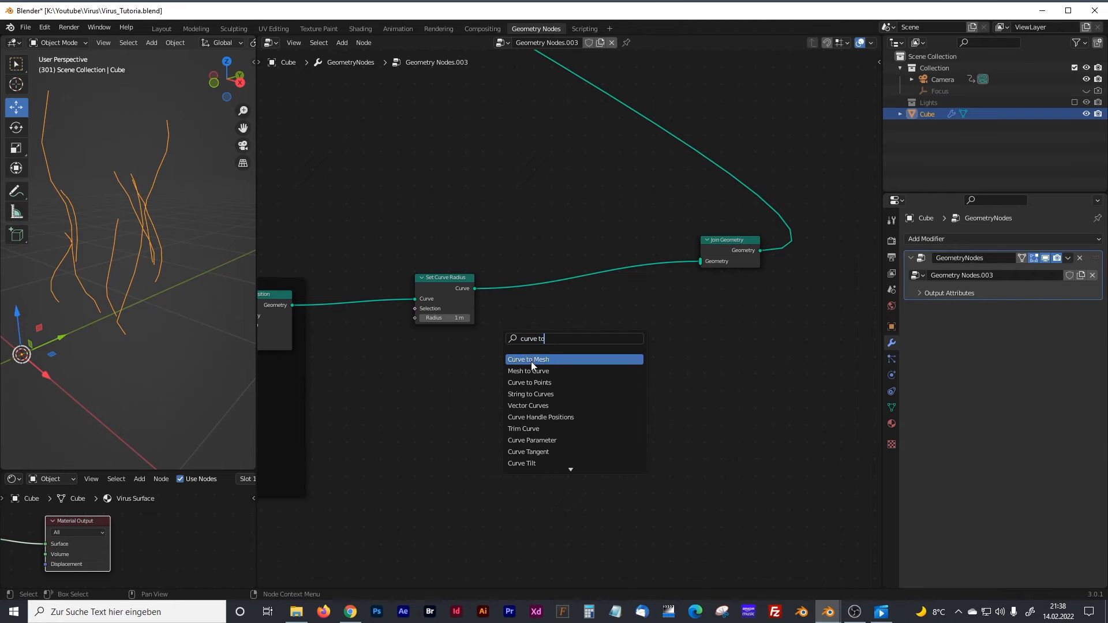
pyautogui.click(531, 360)
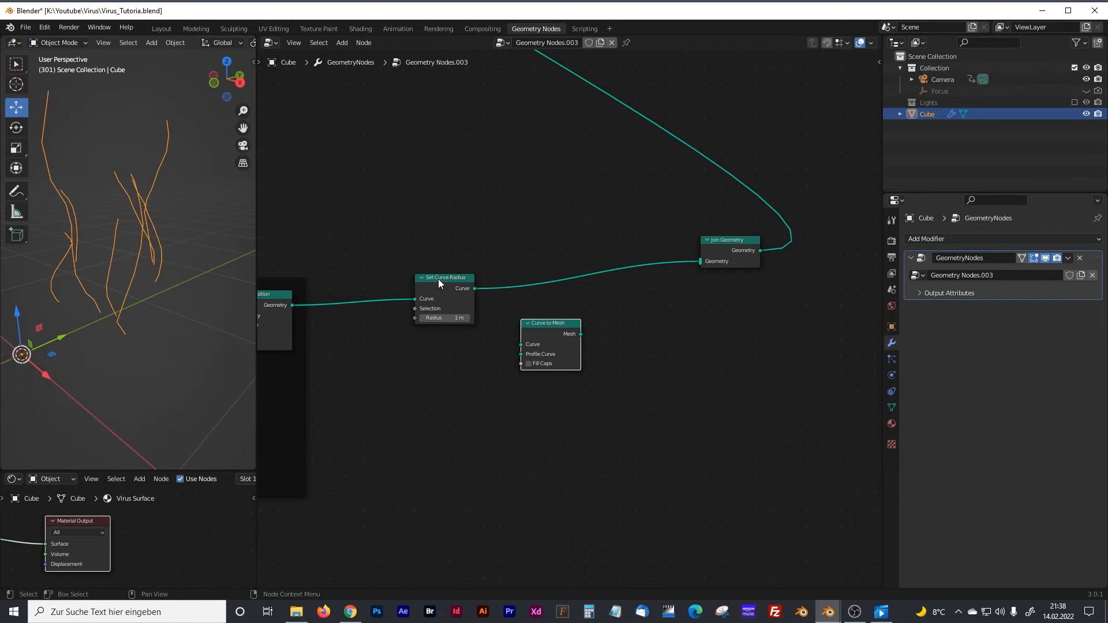
pyautogui.moveTo(544, 323); pyautogui.dragTo(601, 269)
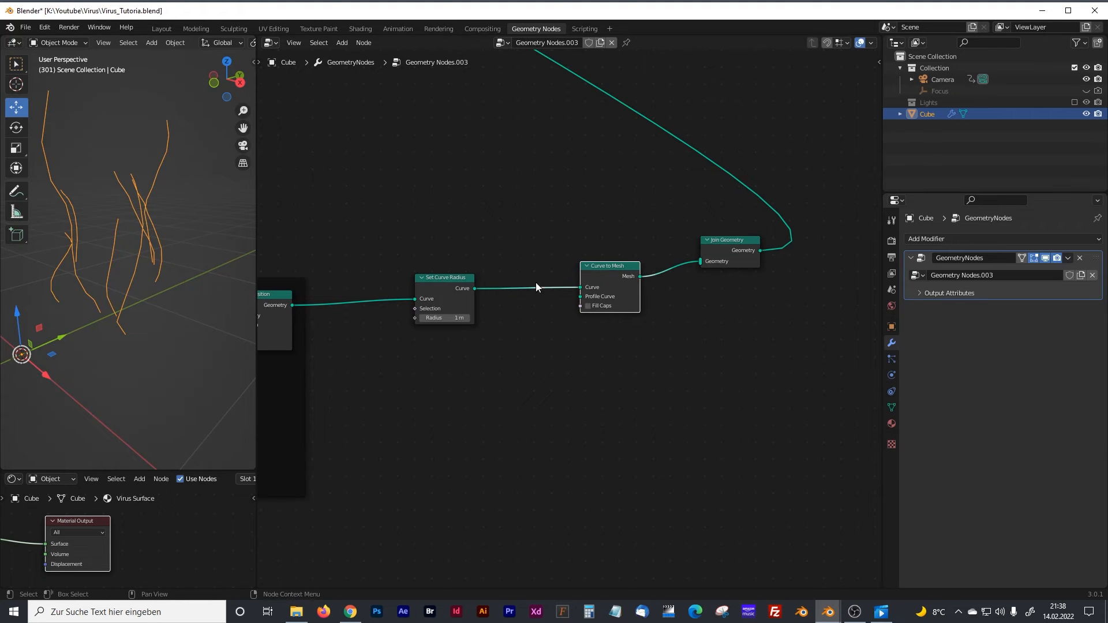
pyautogui.moveTo(615, 267); pyautogui.dragTo(605, 276)
# Step: Add a Curve Circle node and connect its Curve output to the Profile Curve input of Curve to Mesh
pyautogui.click(521, 367)
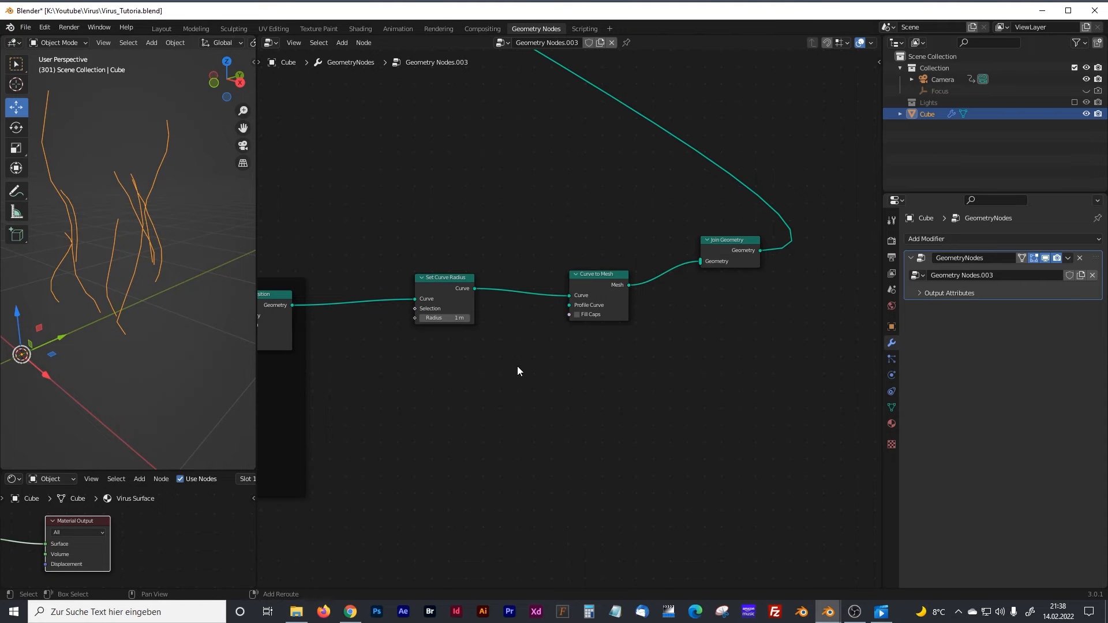
pyautogui.hotkey('shift', 'a')
pyautogui.write('curve')
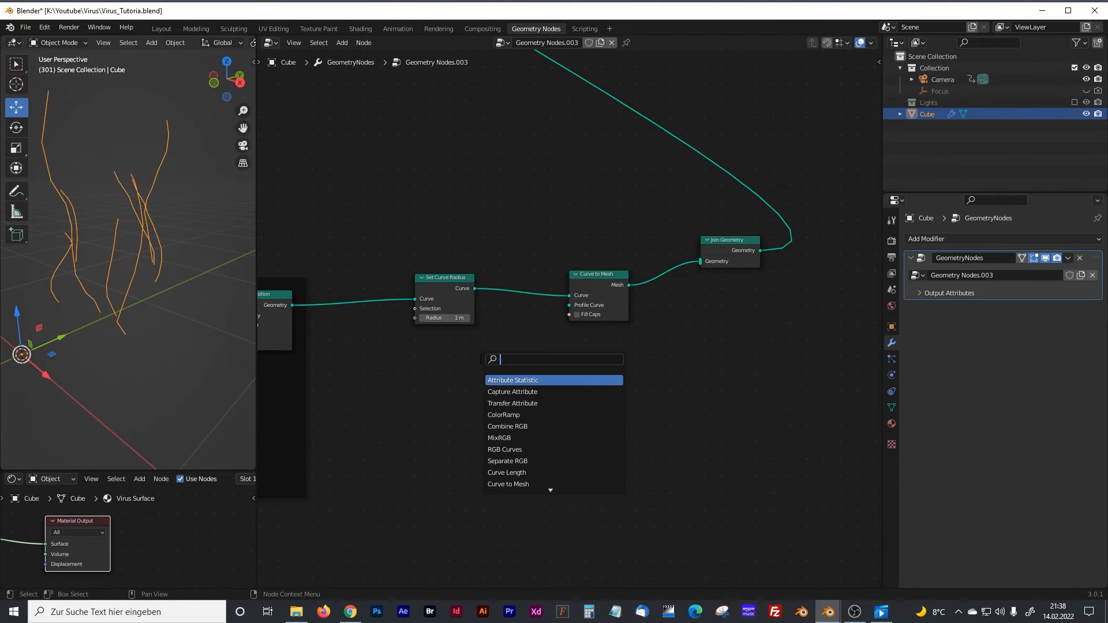
pyautogui.write(' cir')
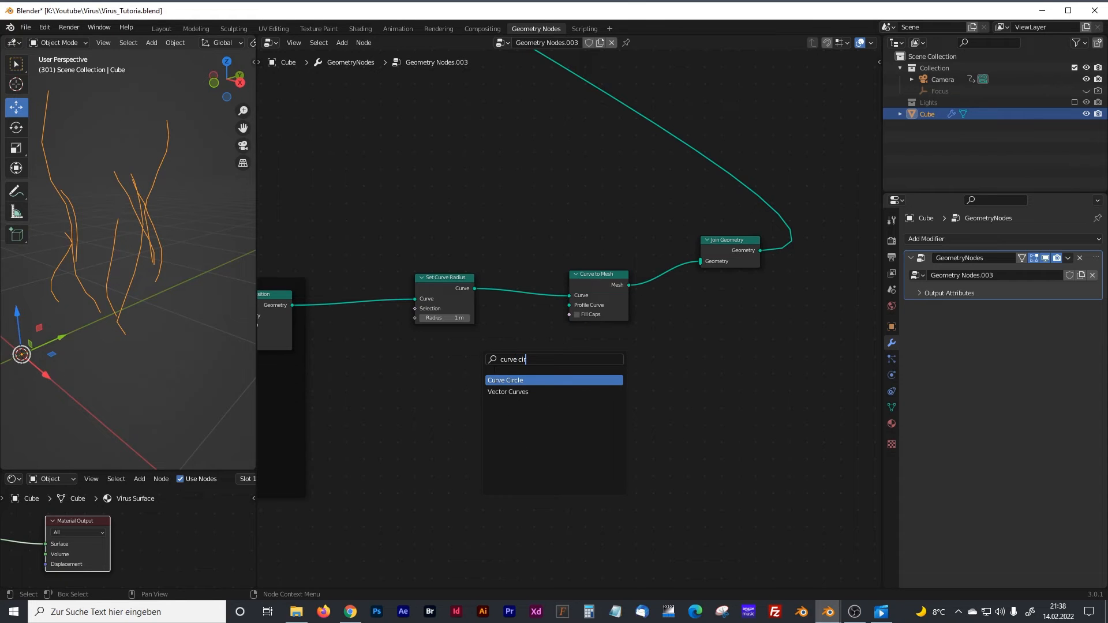
pyautogui.click(507, 381)
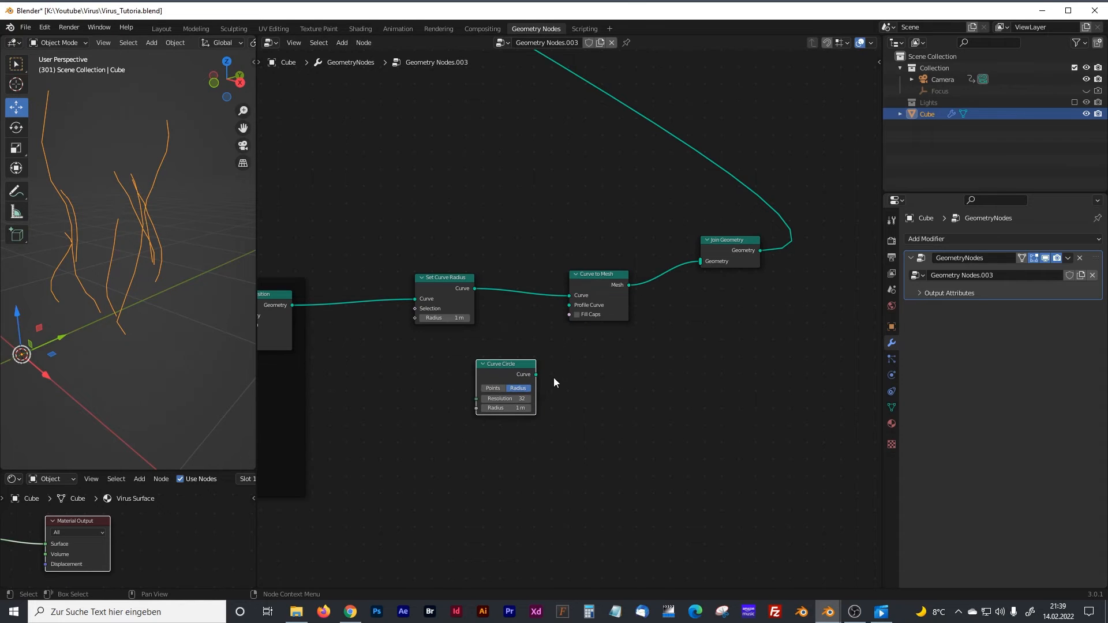
pyautogui.moveTo(537, 375); pyautogui.dragTo(564, 305)
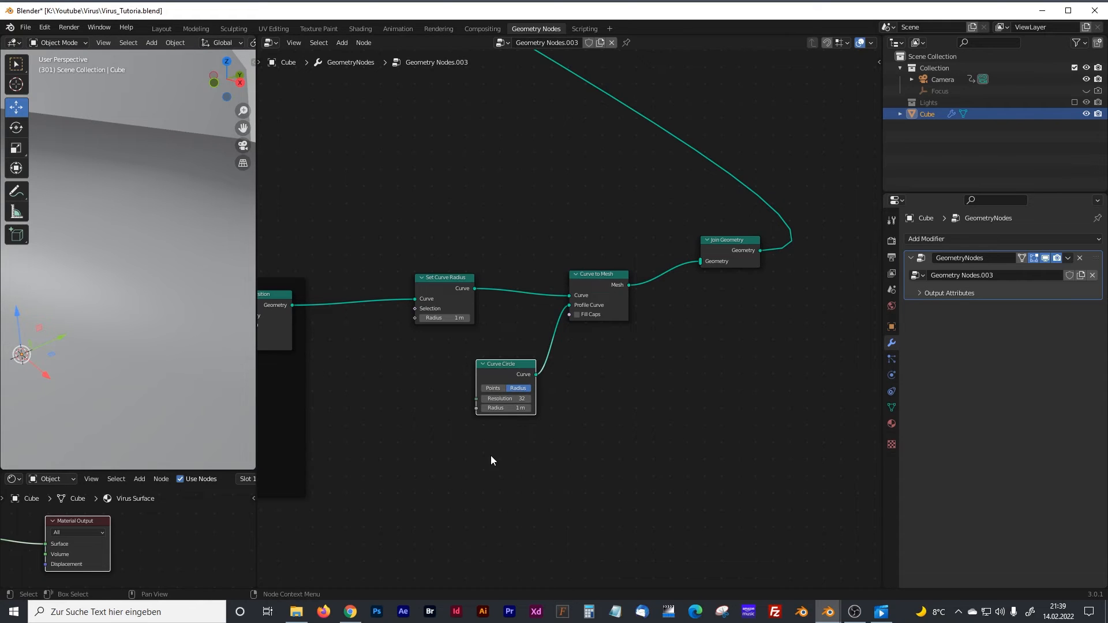
# Step: Try Curve Circle radii of 0.00025 m and 0.0025 m to judge the tentacle thickness
pyautogui.click(490, 408)
pyautogui.write('0.00025')
pyautogui.press('Return')
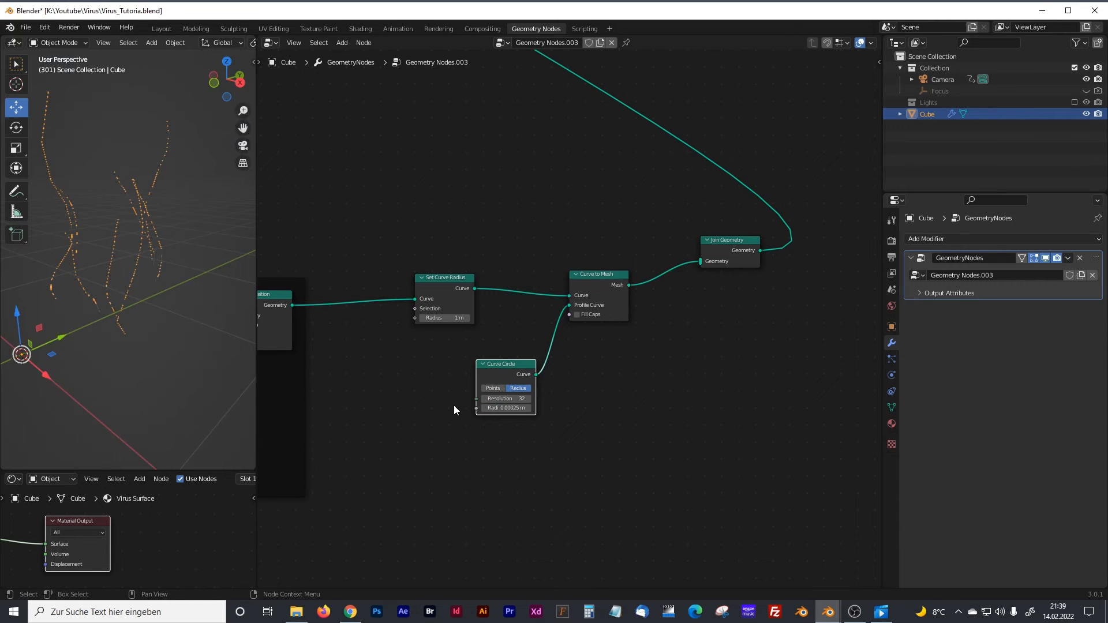
pyautogui.scroll(5, 137, 267)
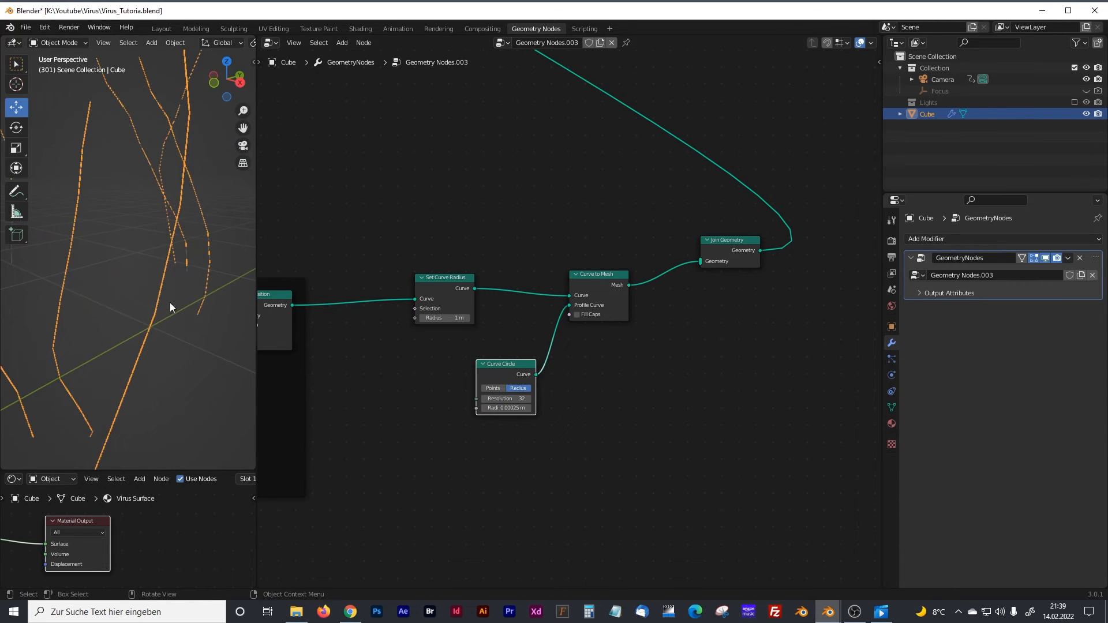
pyautogui.click(508, 408)
pyautogui.click(494, 408)
pyautogui.press('Return')
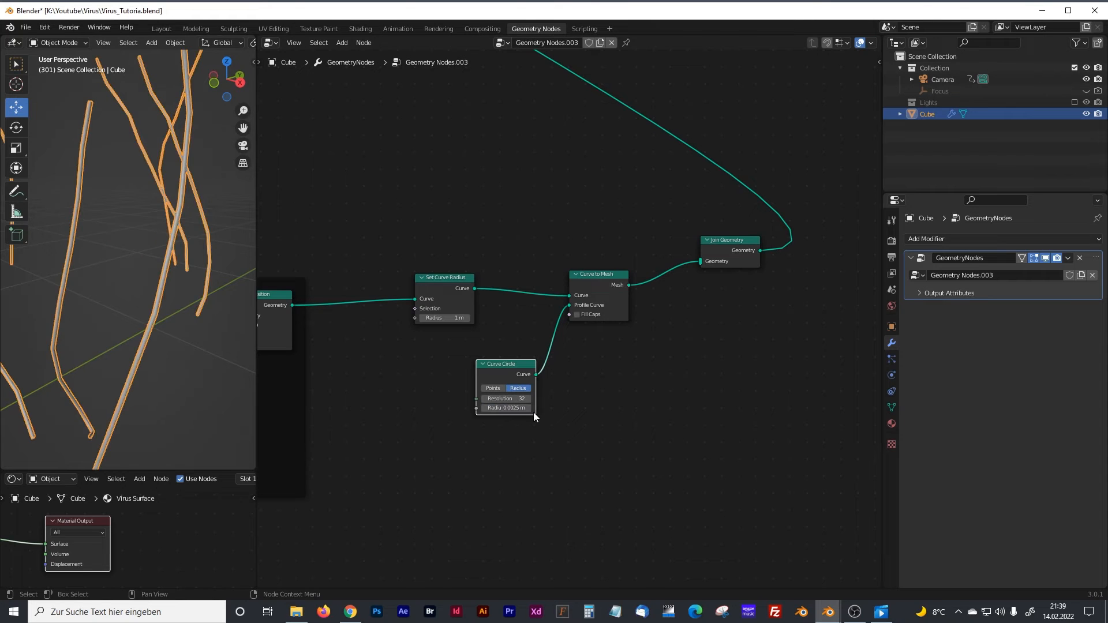
# Step: Widen the 3D viewport, deselect the cube and frame the tentacle meshes in view
pyautogui.scroll(-5, 159, 289)
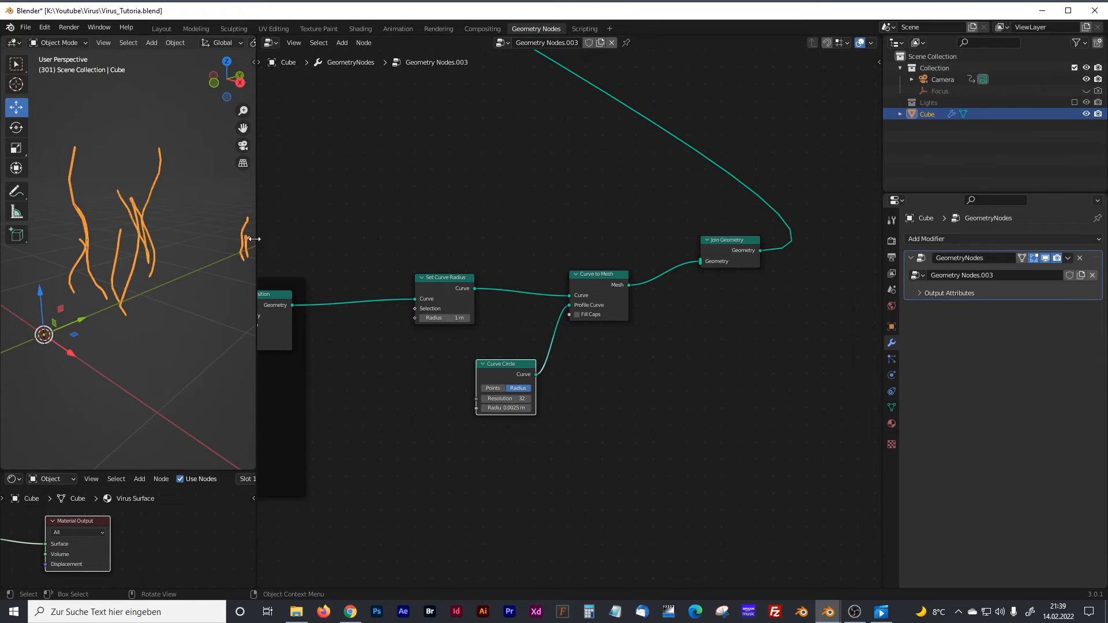
pyautogui.moveTo(254, 239); pyautogui.dragTo(327, 238)
pyautogui.moveTo(271, 266); pyautogui.dragTo(202, 238, button='middle')
pyautogui.click(235, 219)
pyautogui.moveTo(314, 249); pyautogui.dragTo(239, 286, button='middle')
pyautogui.scroll(1, 587, 422)
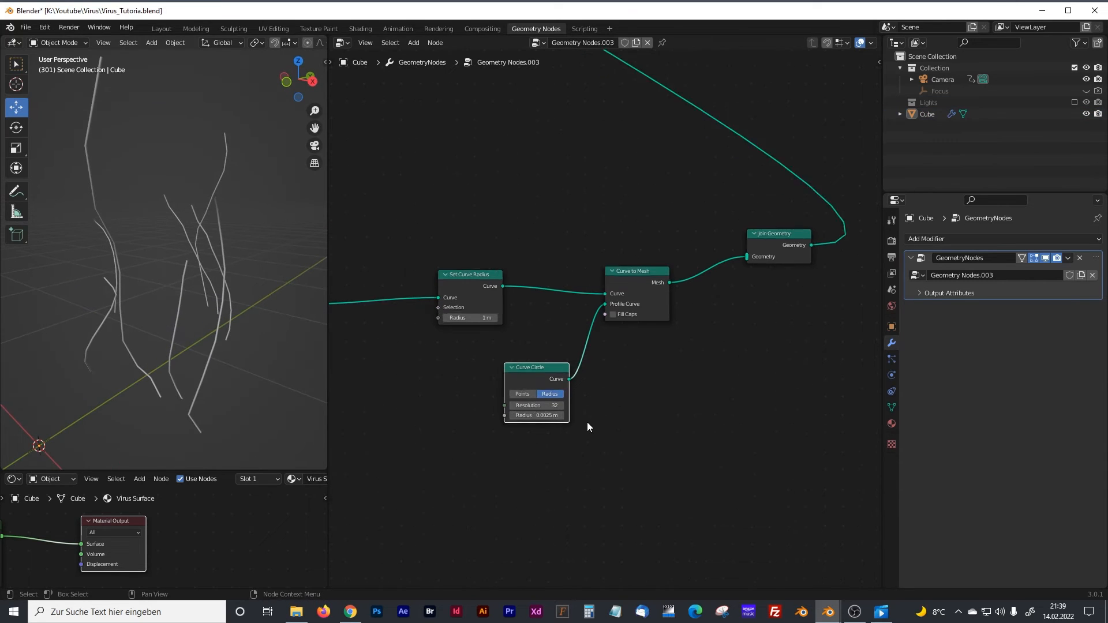
# Step: Set the Curve Circle's radius to 0.004 m
pyautogui.scroll(1, 587, 425)
pyautogui.click(525, 432)
pyautogui.click(510, 432)
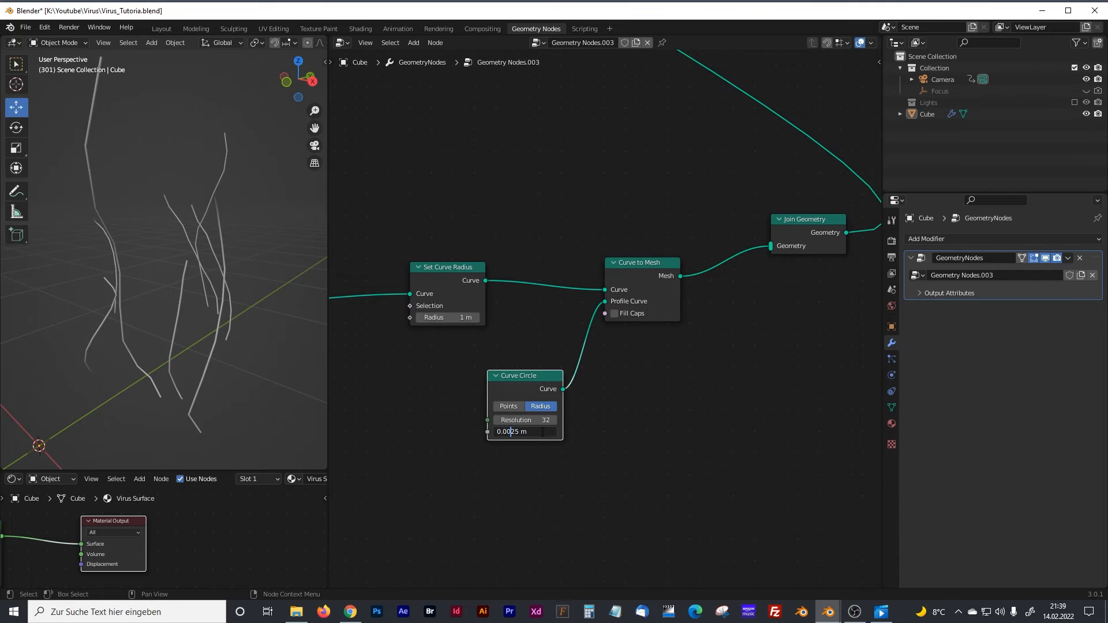
pyautogui.press('Delete')
pyautogui.press('Delete')
pyautogui.write('4')
pyautogui.press('Return')
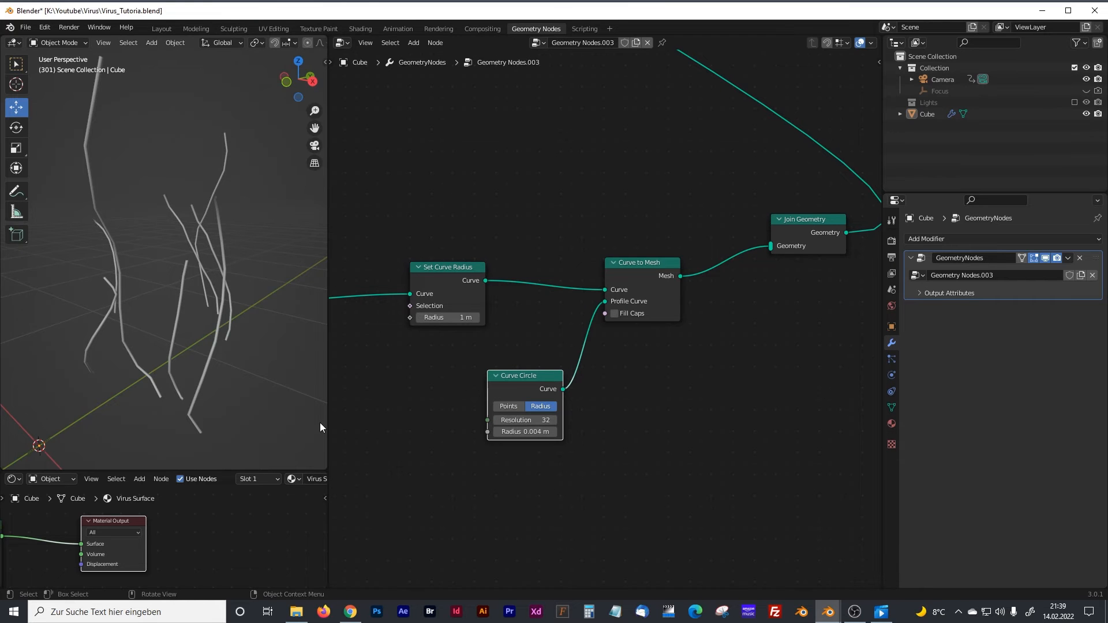
# Step: Shift the Curve Circle and Set Curve Radius nodes away from the Tentacle Noise frame to free up space
pyautogui.moveTo(427, 378); pyautogui.dragTo(544, 353, button='middle')
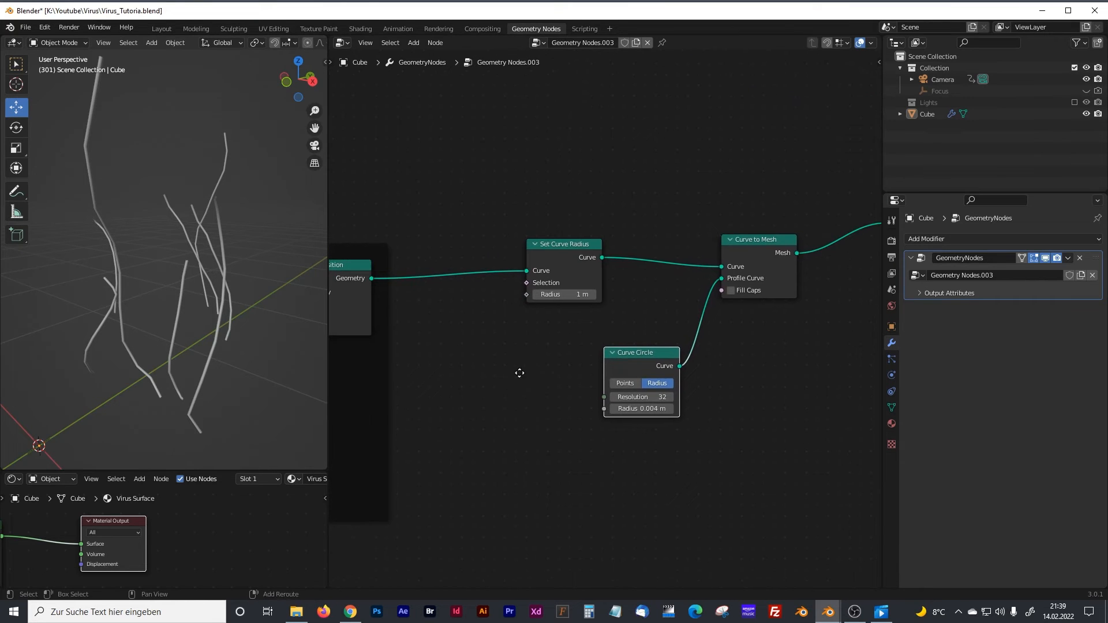
pyautogui.moveTo(453, 384); pyautogui.dragTo(484, 365, button='middle')
pyautogui.moveTo(683, 336); pyautogui.dragTo(732, 331)
pyautogui.moveTo(600, 226); pyautogui.dragTo(629, 225)
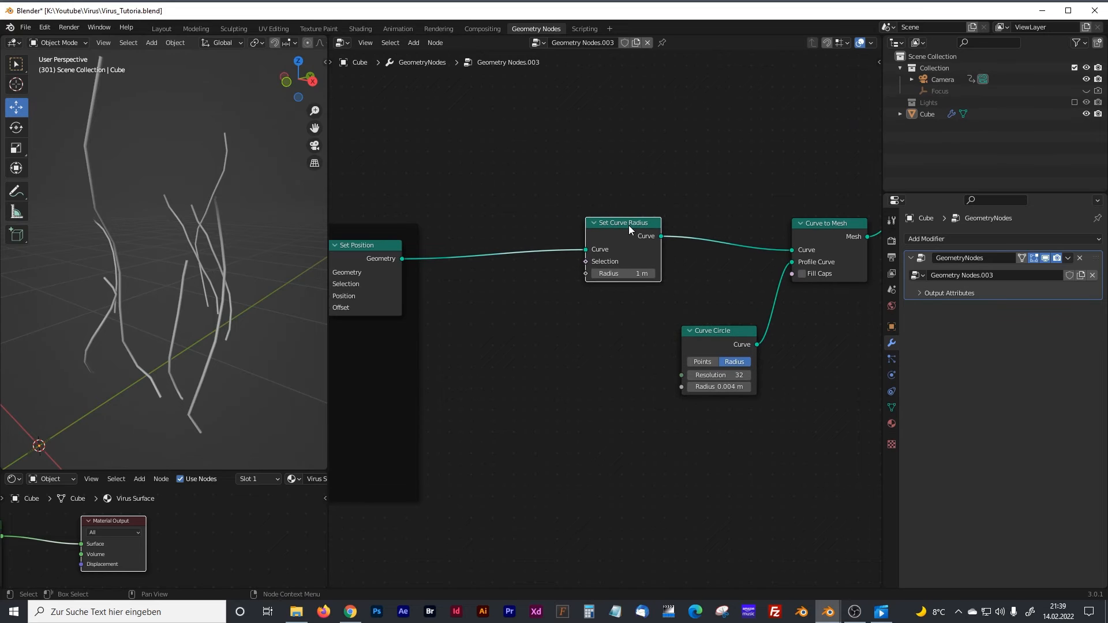
# Step: Add a ColorRamp node and place it just below Set Curve Radius, beside Curve Circle
pyautogui.click(598, 346)
pyautogui.hotkey('shift', 'a')
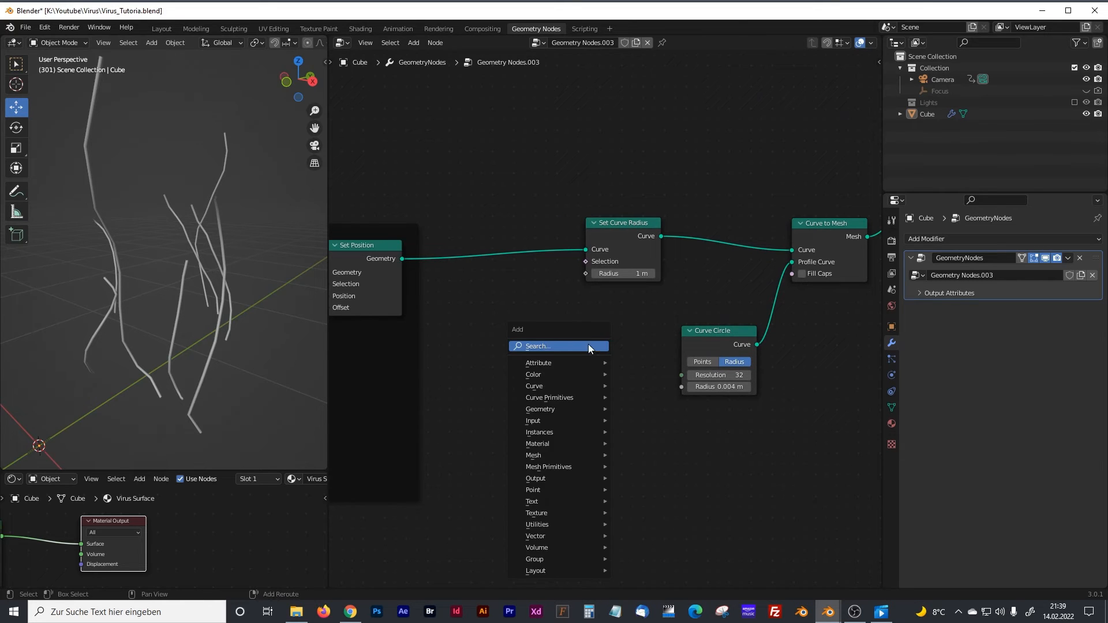
pyautogui.click(553, 345)
pyautogui.write('color')
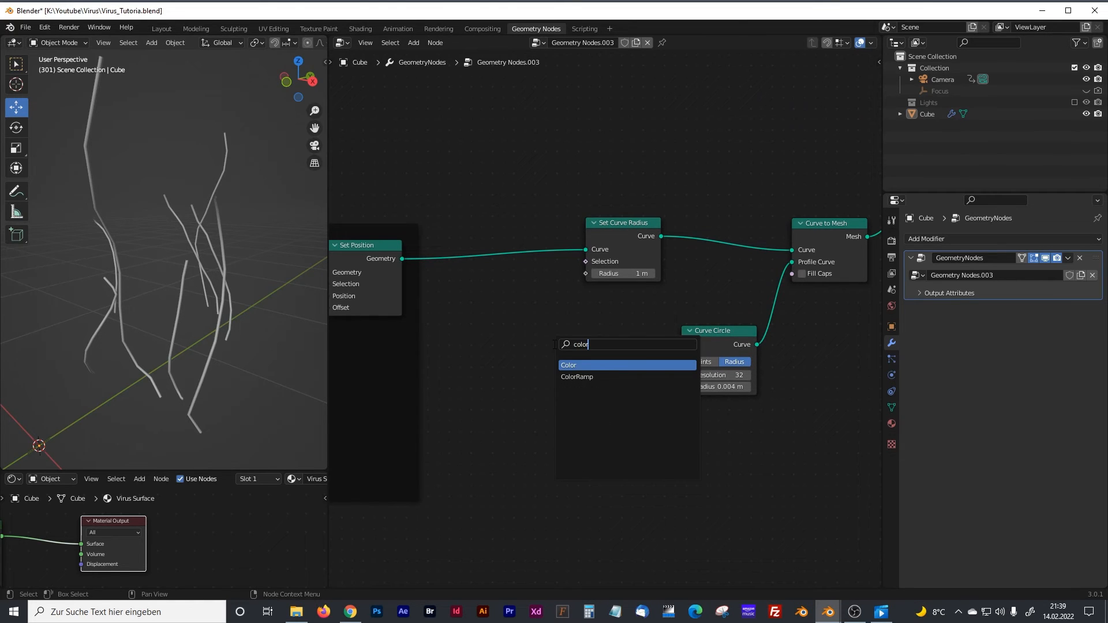
pyautogui.click(577, 376)
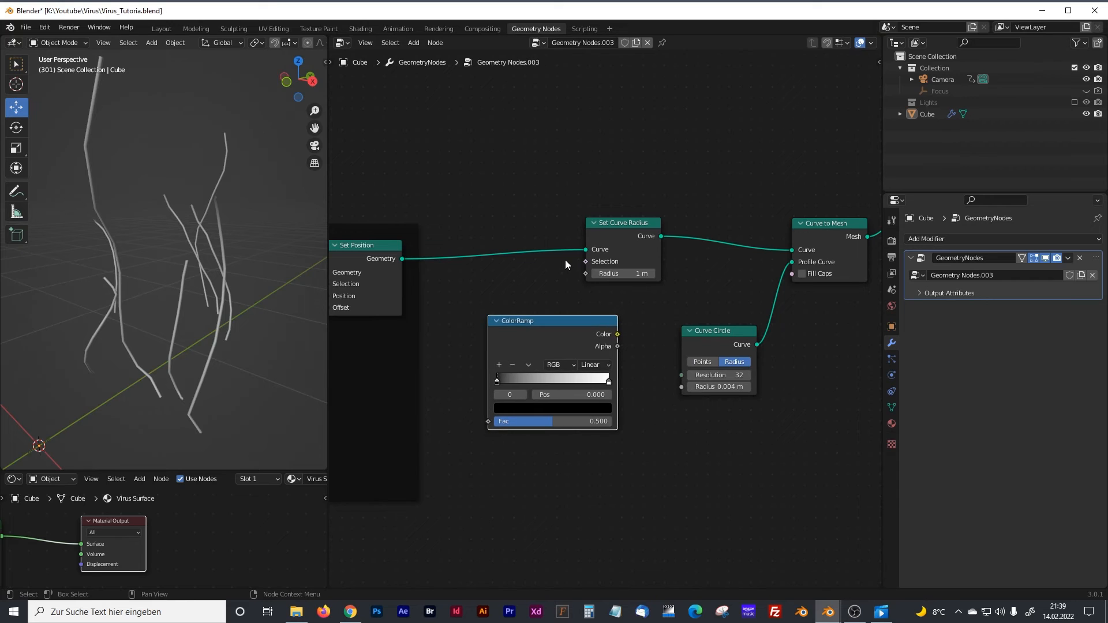
pyautogui.click(592, 320)
pyautogui.moveTo(592, 320); pyautogui.dragTo(625, 313)
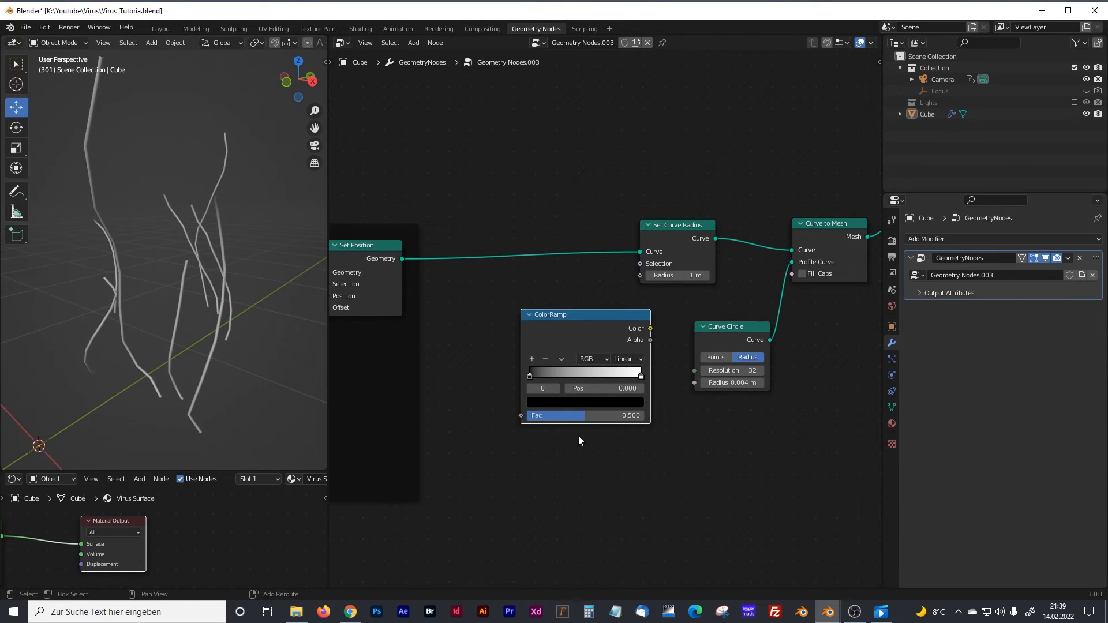
# Step: Add a Curve Parameter node and place it below the ColorRamp
pyautogui.hotkey('shift', 'a')
pyautogui.write('cur')
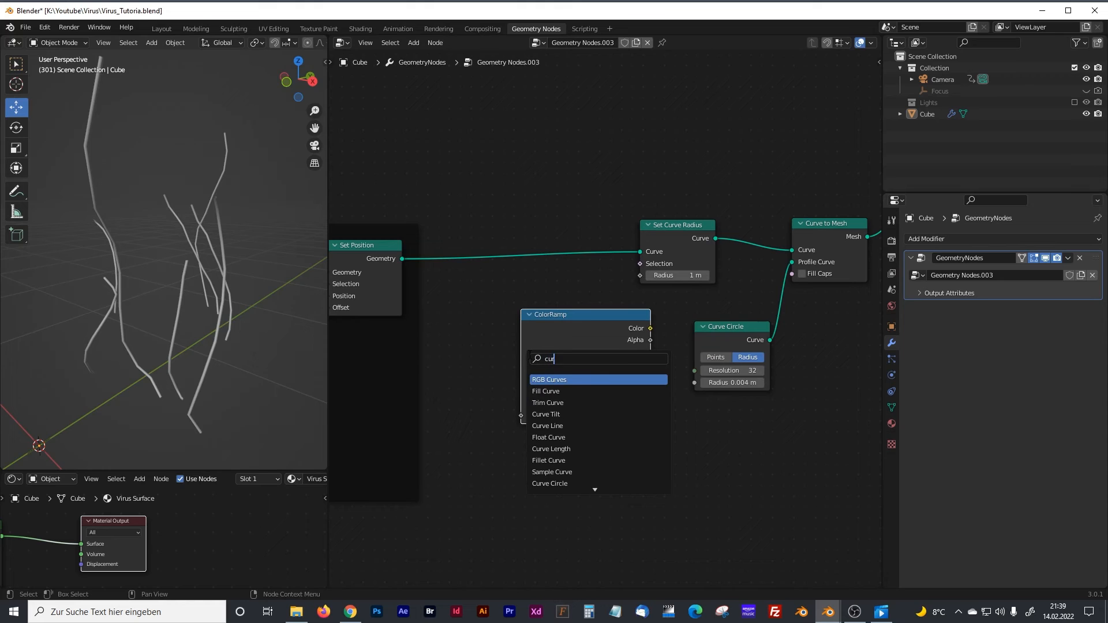
pyautogui.write('ve para')
pyautogui.press('Return')
pyautogui.click(500, 477)
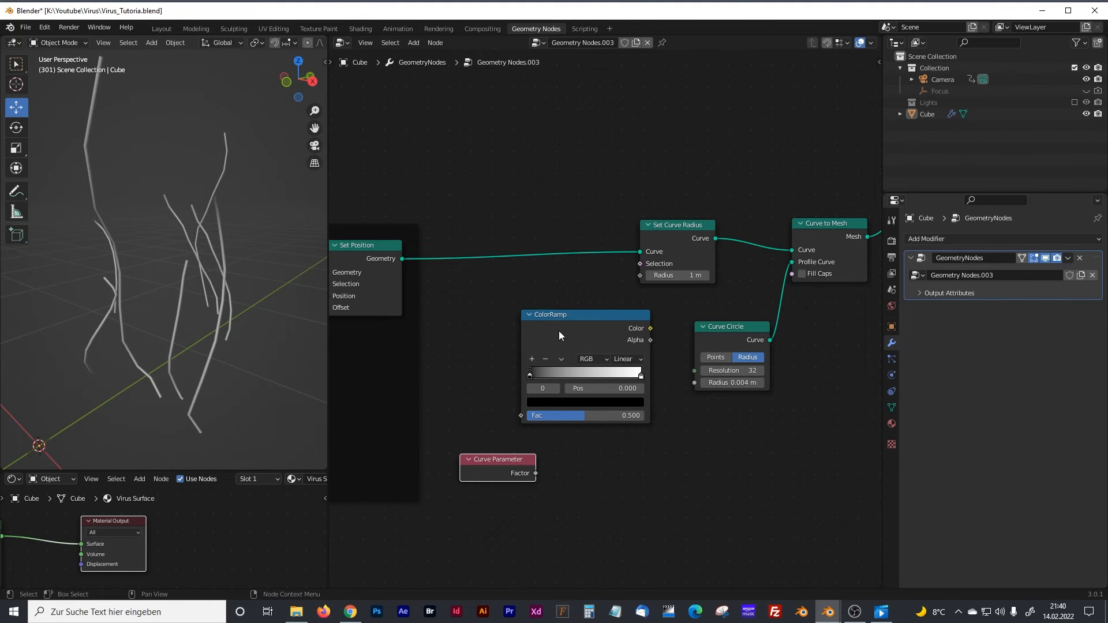
# Step: Rearrange ColorRamp, Curve Parameter, Curve Circle and Curve to Mesh so the nodes are clearly spaced
pyautogui.moveTo(561, 326); pyautogui.dragTo(566, 335)
pyautogui.moveTo(499, 455); pyautogui.dragTo(478, 446)
pyautogui.moveTo(554, 332); pyautogui.dragTo(564, 333)
pyautogui.moveTo(740, 337); pyautogui.dragTo(760, 332)
pyautogui.moveTo(822, 230); pyautogui.dragTo(843, 227)
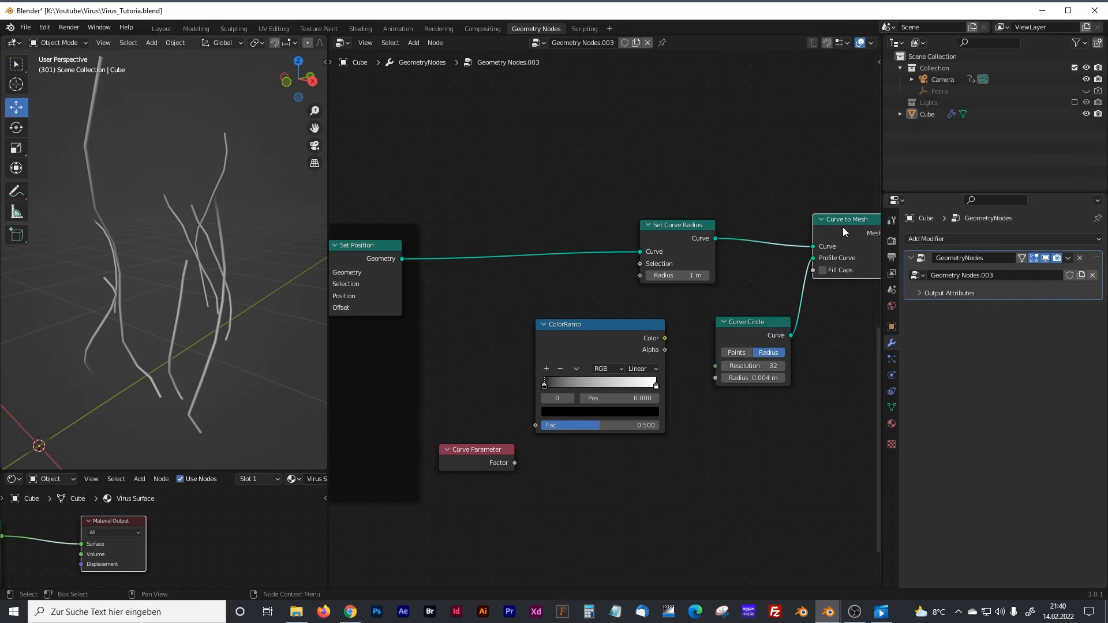
# Step: Connect Curve Parameter's Factor to the ColorRamp's Fac and the ramp's Color to Set Curve Radius's Radius
pyautogui.moveTo(462, 445); pyautogui.dragTo(536, 425)
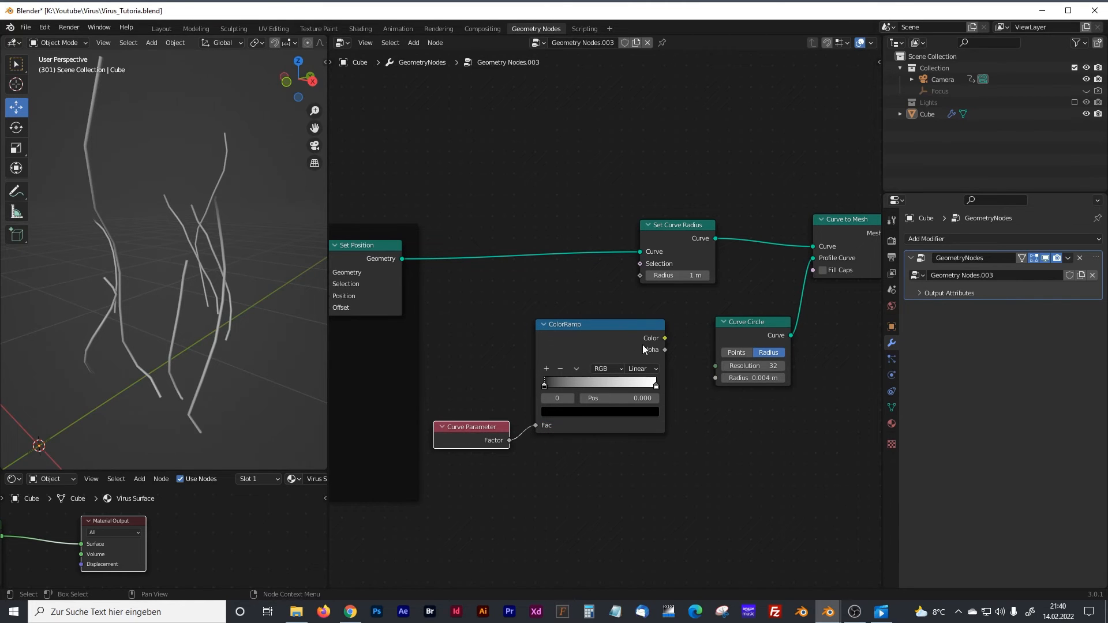
pyautogui.moveTo(664, 339); pyautogui.dragTo(635, 276)
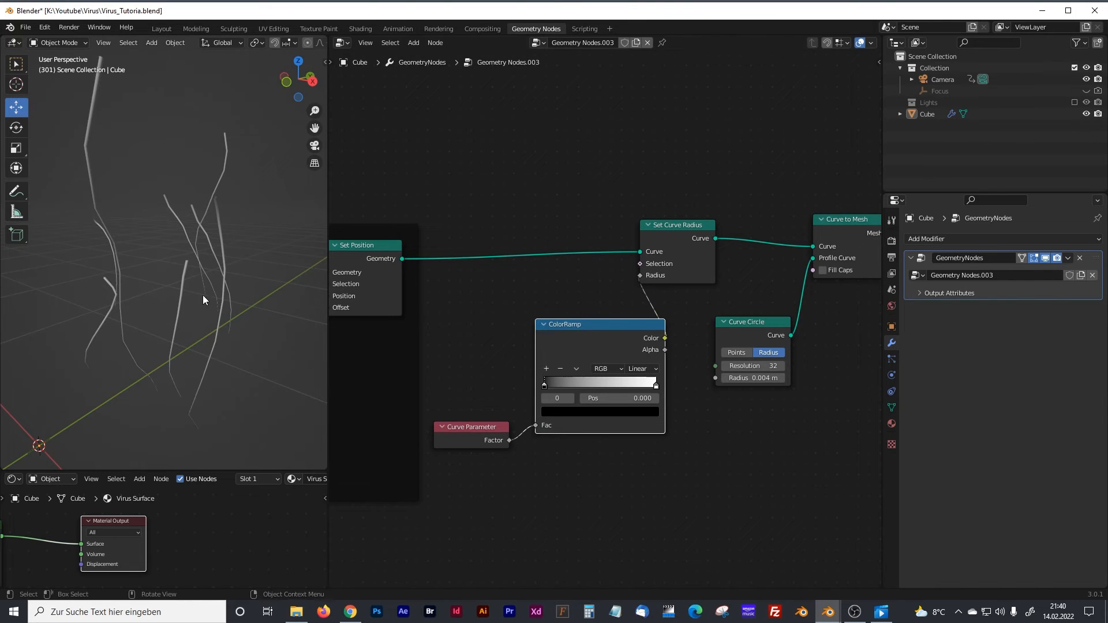
pyautogui.moveTo(144, 206)
pyautogui.mouseDown(button='middle')
pyautogui.moveTo(151, 238)
pyautogui.moveTo(151, 225)
pyautogui.mouseUp(button='middle')
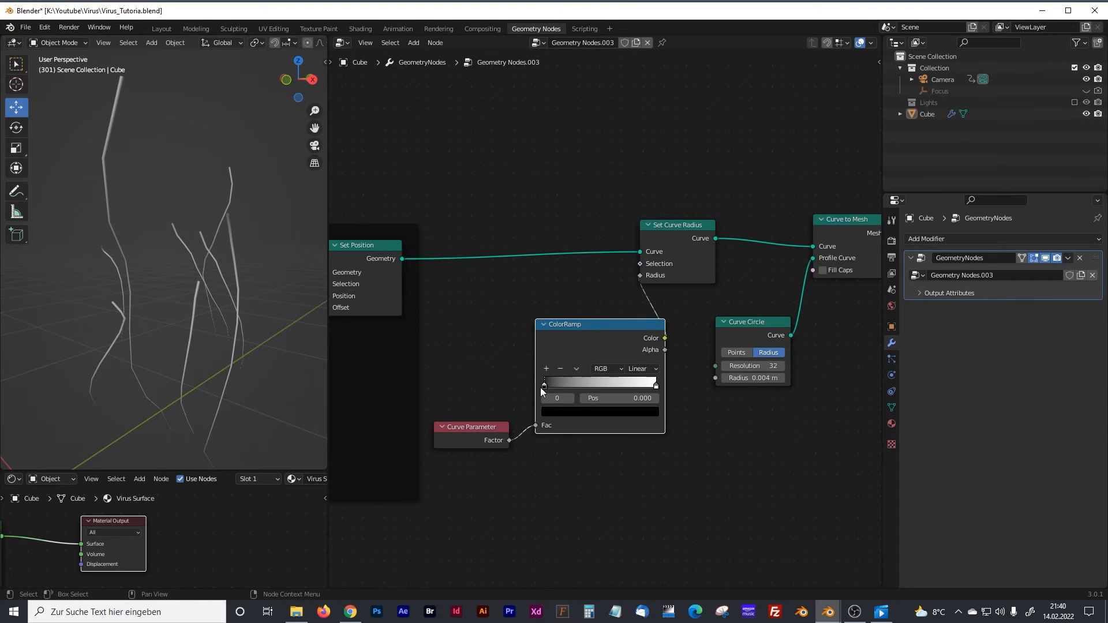
# Step: Reverse the ColorRamp with the white stop at position 0.000 and the black stop at 1.000
pyautogui.moveTo(543, 388)
pyautogui.mouseDown()
pyautogui.moveTo(619, 388)
pyautogui.moveTo(529, 386)
pyautogui.mouseUp()
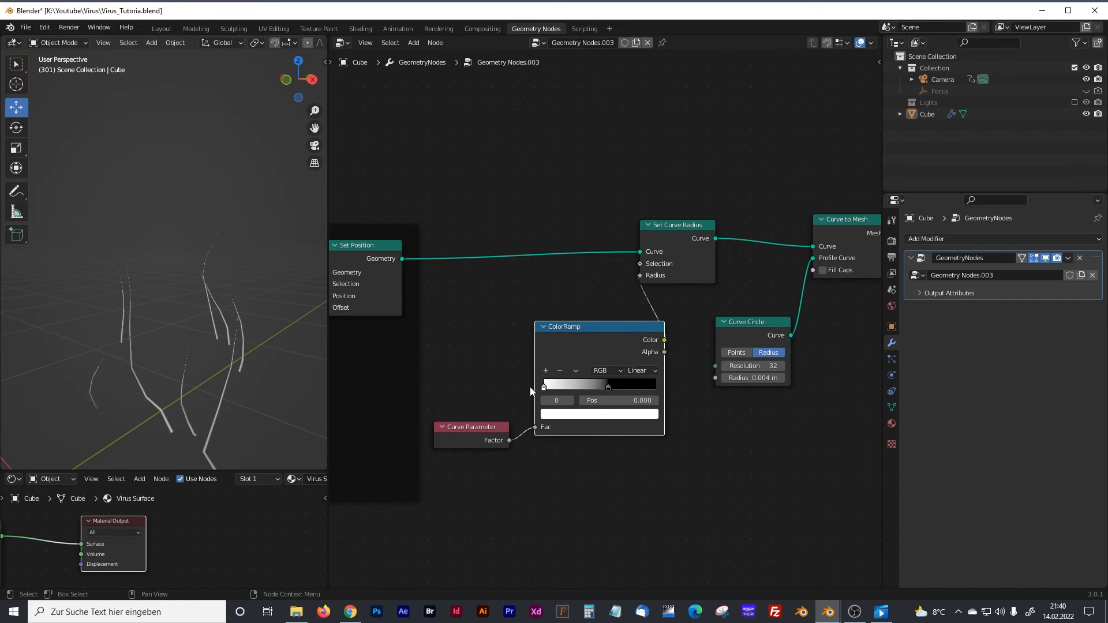
pyautogui.moveTo(612, 385); pyautogui.dragTo(668, 390)
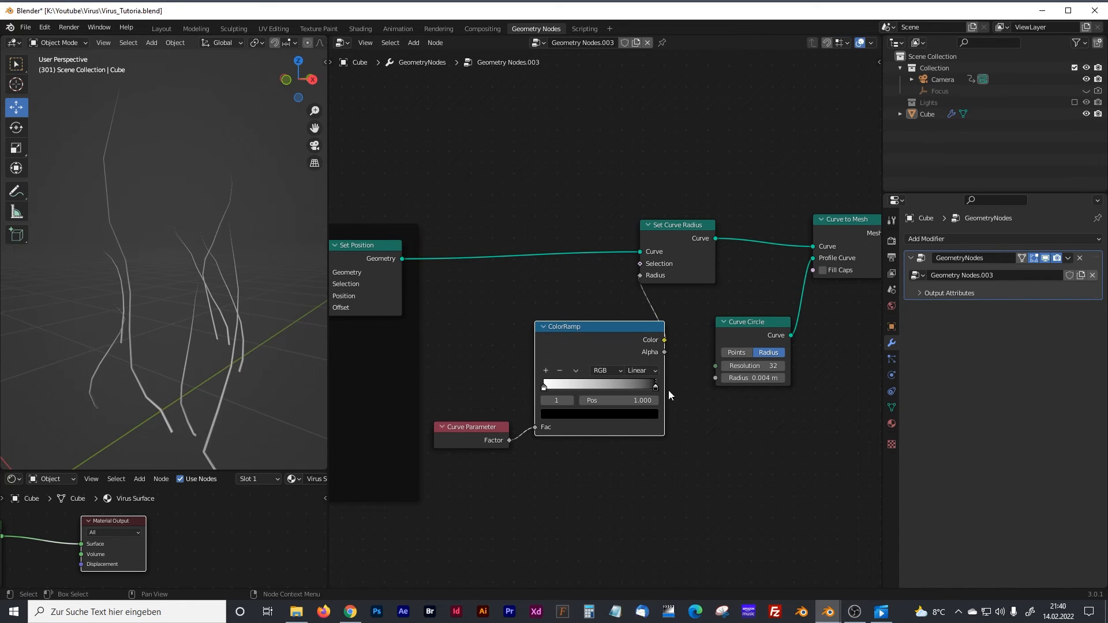
pyautogui.moveTo(549, 393); pyautogui.dragTo(521, 393)
pyautogui.click(560, 389)
pyautogui.moveTo(667, 390)
pyautogui.mouseDown()
pyautogui.moveTo(570, 392)
pyautogui.moveTo(698, 384)
pyautogui.moveTo(583, 390)
pyautogui.moveTo(665, 390)
pyautogui.mouseUp()
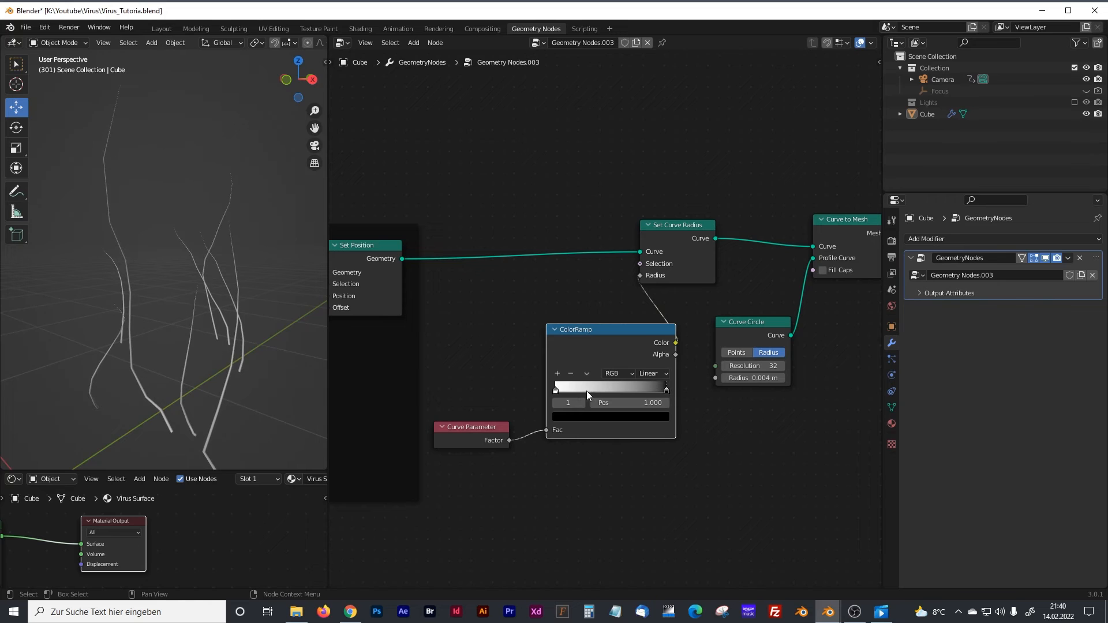
# Step: Tidy the taper setup by repositioning ColorRamp, Curve Circle, Set Curve Radius and Curve Parameter so their links run clearly
pyautogui.moveTo(598, 335); pyautogui.dragTo(588, 358)
pyautogui.moveTo(740, 323); pyautogui.dragTo(734, 322)
pyautogui.moveTo(666, 235); pyautogui.dragTo(690, 233)
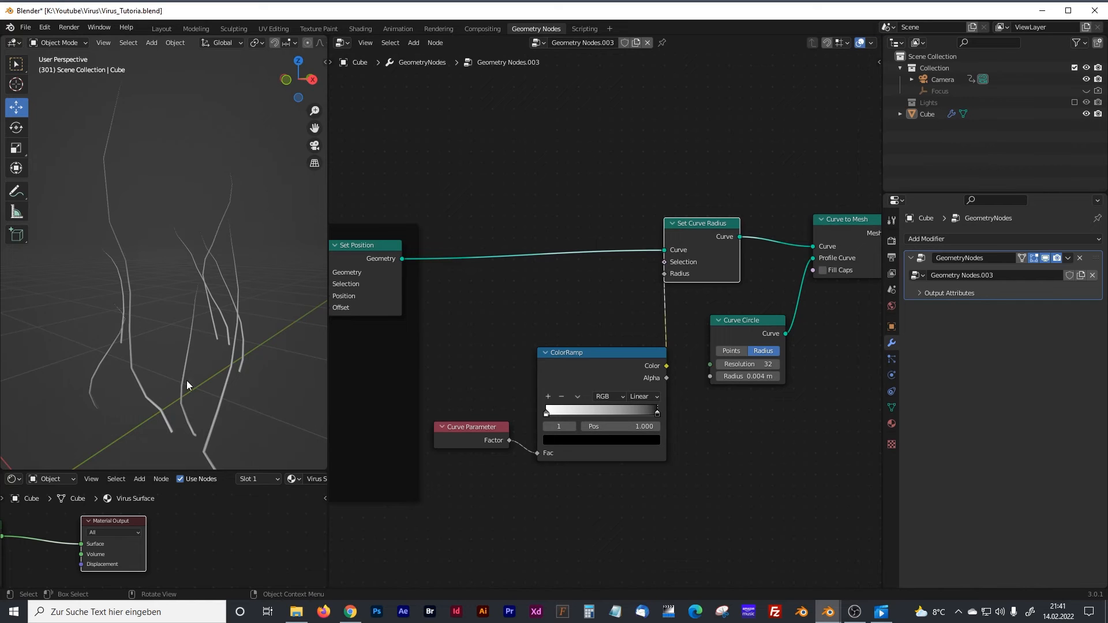
pyautogui.moveTo(469, 424); pyautogui.dragTo(470, 436)
# Step: Insert a Subdivision Surface node between Curve to Mesh and Join Geometry and set its Level to 2
pyautogui.moveTo(764, 191); pyautogui.dragTo(521, 256, button='middle')
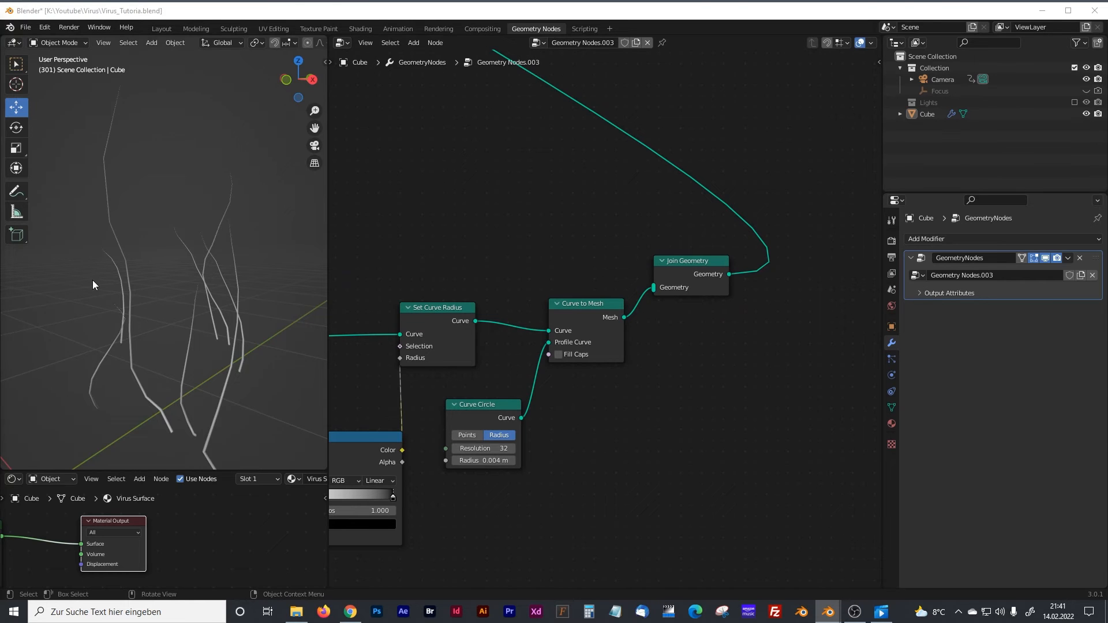
pyautogui.moveTo(194, 368); pyautogui.dragTo(193, 334, button='middle')
pyautogui.scroll(-5, 192, 329)
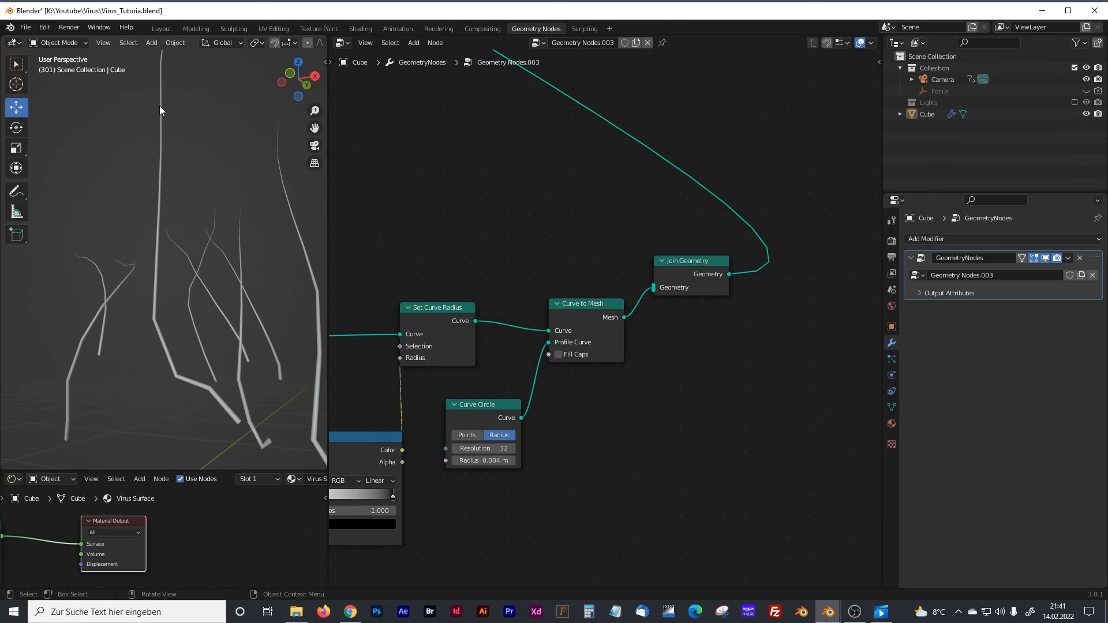
pyautogui.moveTo(676, 267); pyautogui.dragTo(754, 278)
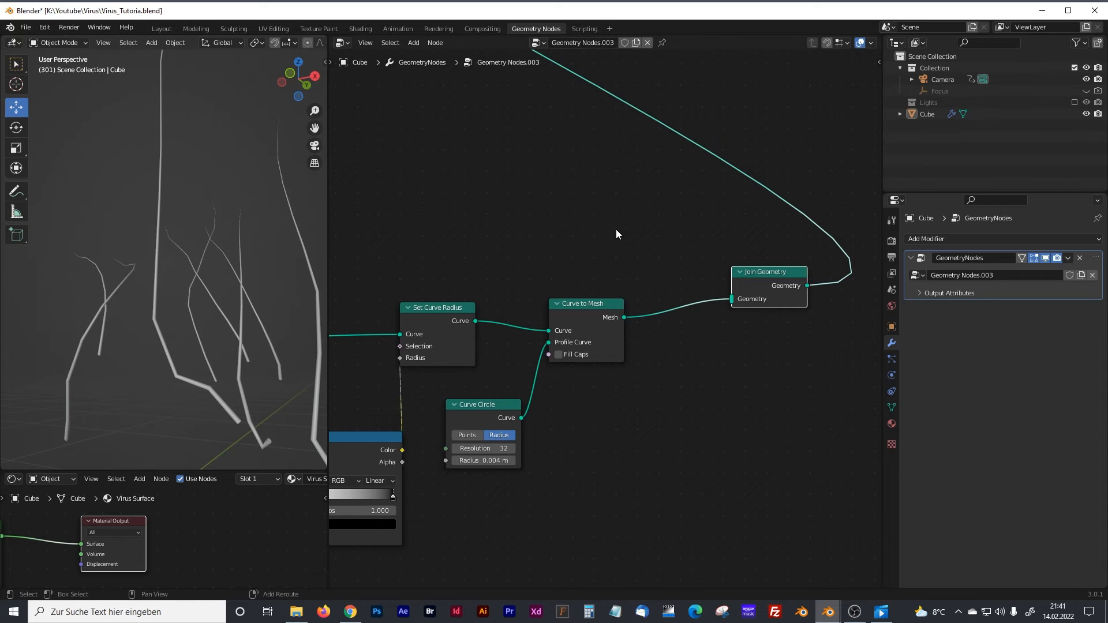
pyautogui.hotkey('shift', 'a')
pyautogui.click(584, 237)
pyautogui.write('subd')
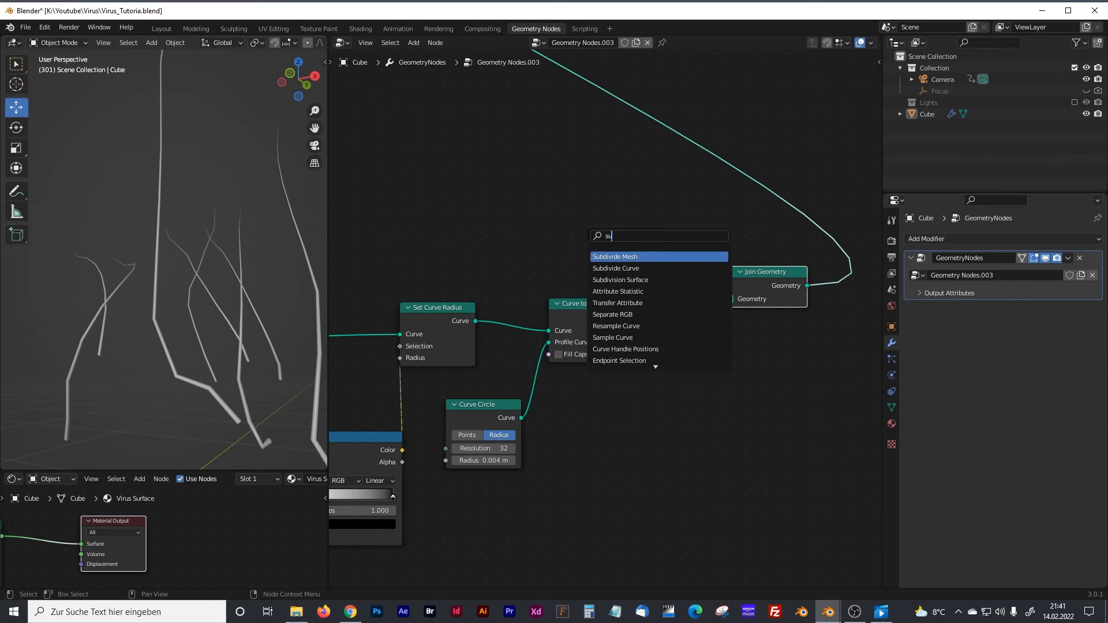
pyautogui.click(631, 280)
pyautogui.click(690, 325)
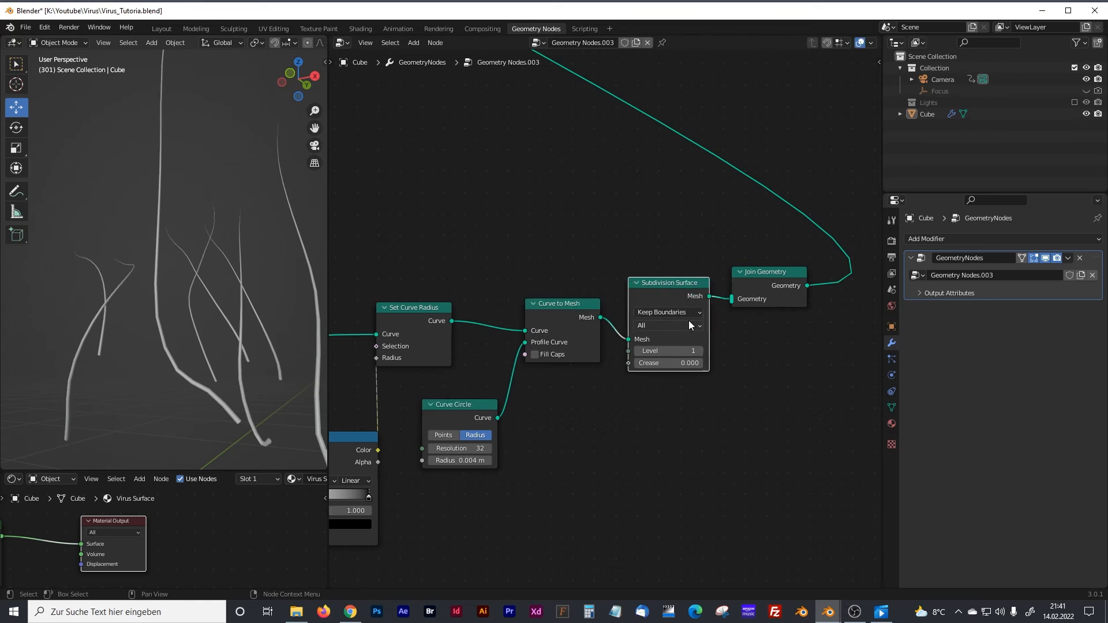
pyautogui.click(680, 352)
# Step: Group the nodes from Curve Parameter and ColorRamp through Join Geometry in a new frame
pyautogui.scroll(-2, 554, 261)
pyautogui.scroll(-3, 554, 261)
pyautogui.moveTo(765, 443); pyautogui.dragTo(423, 281)
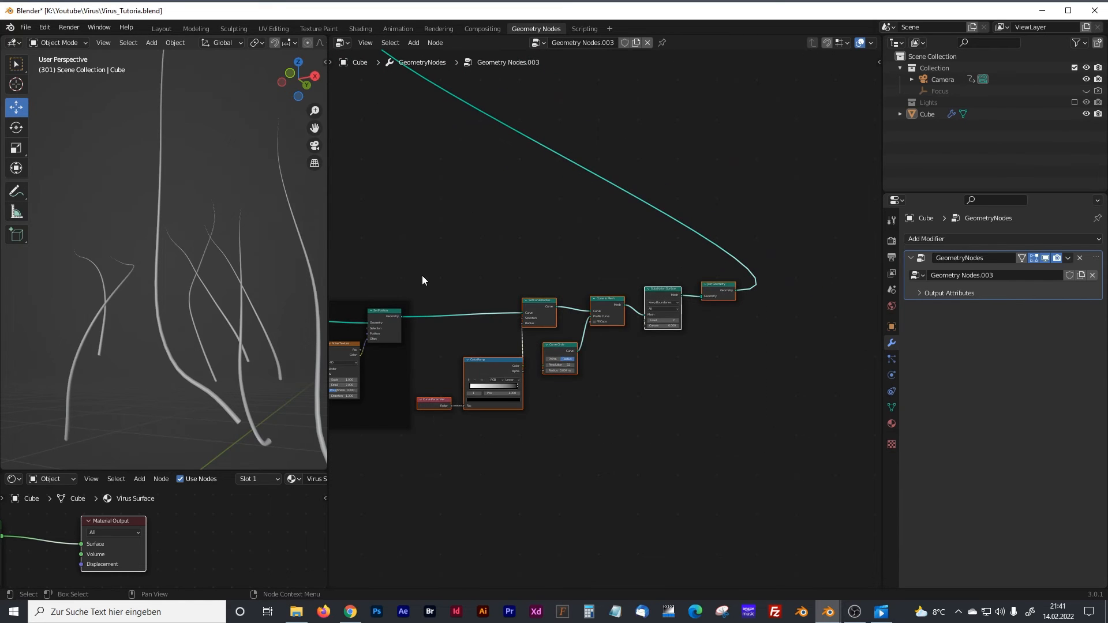
pyautogui.hotkey('ctrl', 'j')
pyautogui.moveTo(531, 280); pyautogui.dragTo(545, 299)
# Step: Label the new frame "Tentacle Thickness" and widen the node editor
pyautogui.click(879, 62)
pyautogui.click(819, 90)
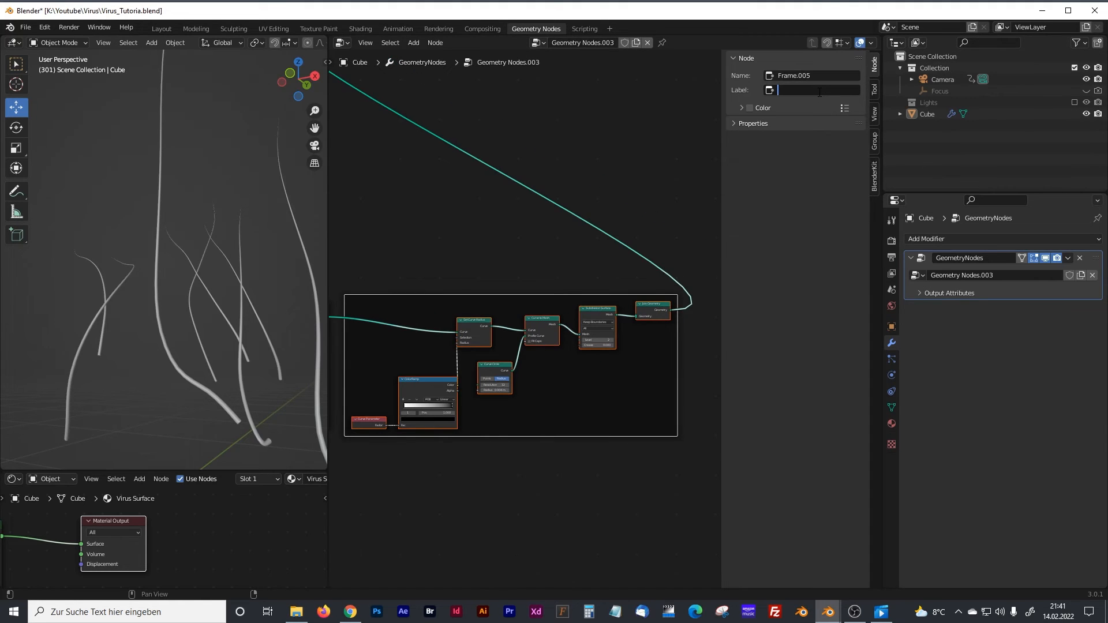
pyautogui.write('Tentacle Thickness')
pyautogui.press('Return')
pyautogui.moveTo(513, 298); pyautogui.dragTo(518, 299)
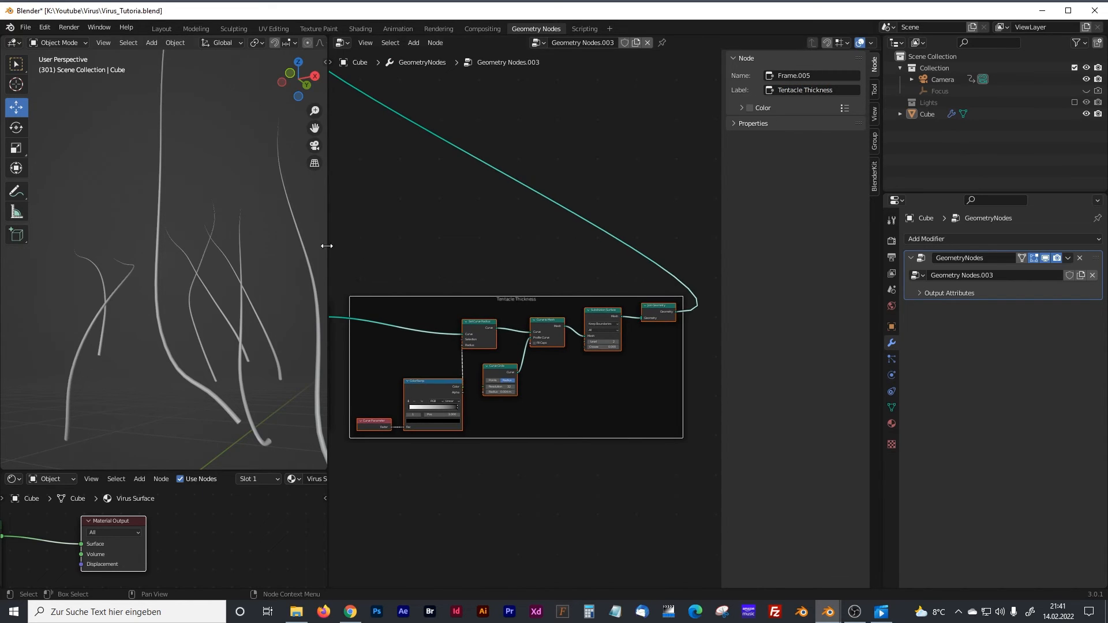
pyautogui.moveTo(327, 246); pyautogui.dragTo(274, 246)
pyautogui.press('n')
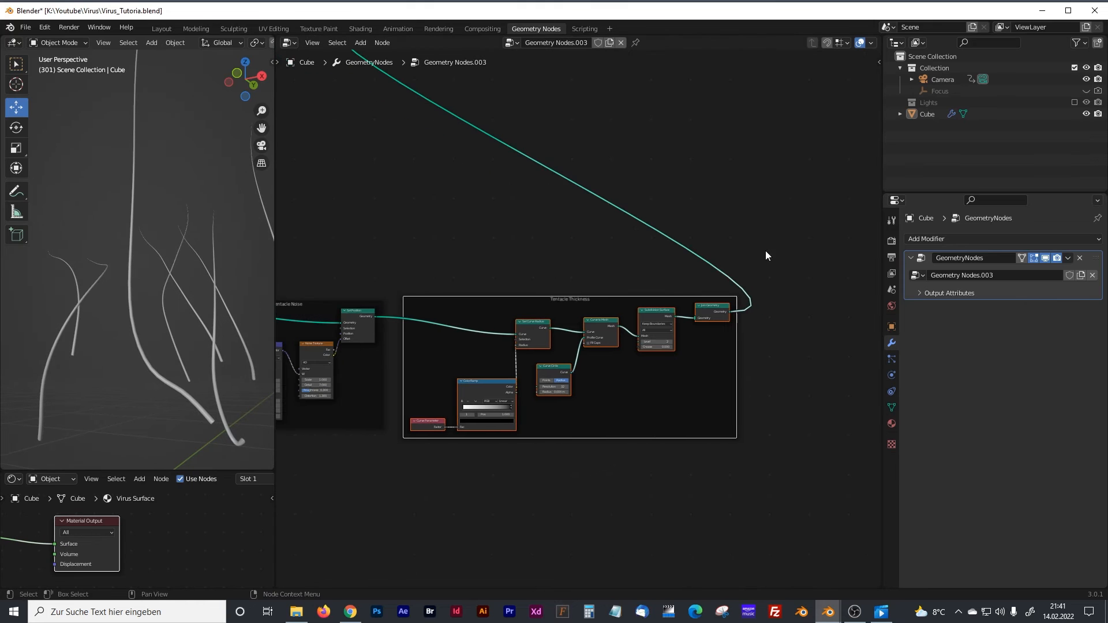
# Step: Cut the link from Grid to Distribute Points on Faces in Tentacle Lines and delete the Grid node
pyautogui.moveTo(361, 276); pyautogui.dragTo(462, 261, button='middle')
pyautogui.moveTo(275, 255); pyautogui.dragTo(298, 256)
pyautogui.moveTo(364, 248); pyautogui.dragTo(512, 292, button='middle')
pyautogui.scroll(3, 593, 325)
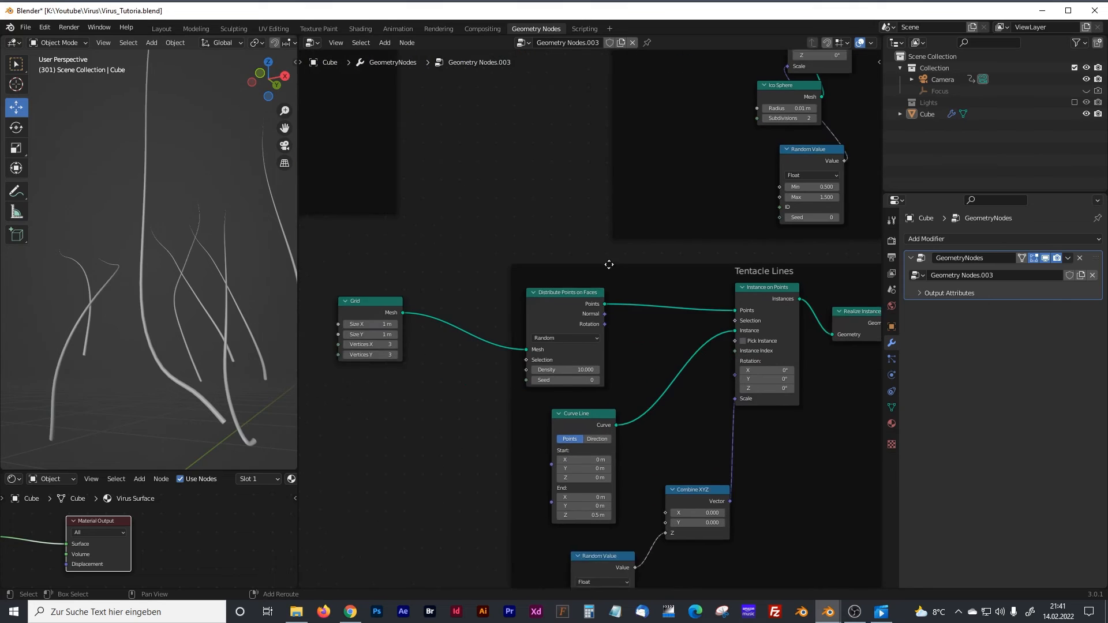
pyautogui.keyDown('ctrl'); pyautogui.moveTo(485, 288); pyautogui.dragTo(508, 349, button='right'); pyautogui.keyUp('ctrl')
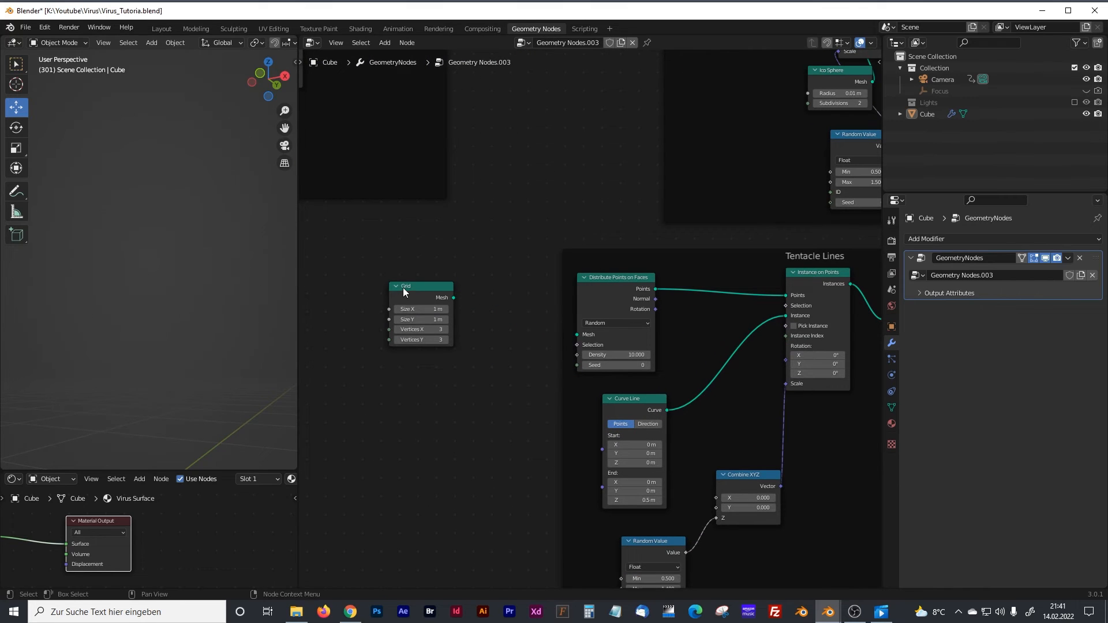
pyautogui.moveTo(403, 287); pyautogui.dragTo(400, 304)
pyautogui.press('x')
# Step: Connect the Virus frame's Set Position Geometry to Tentacle Lines' Distribute Points on Faces Mesh, and Set Material's Geometry to Join Geometry
pyautogui.moveTo(632, 252); pyautogui.dragTo(617, 253, button='middle')
pyautogui.moveTo(562, 335); pyautogui.dragTo(549, 179)
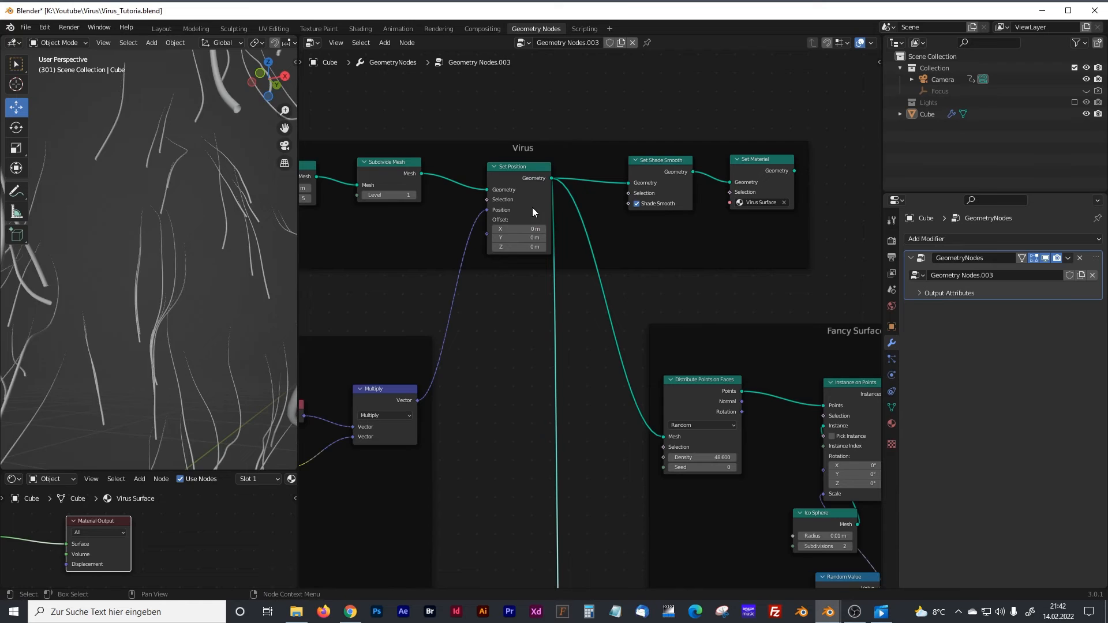
pyautogui.scroll(-1, 249, 260)
pyautogui.moveTo(622, 236); pyautogui.dragTo(406, 291, button='middle')
pyautogui.moveTo(432, 214); pyautogui.dragTo(689, 461)
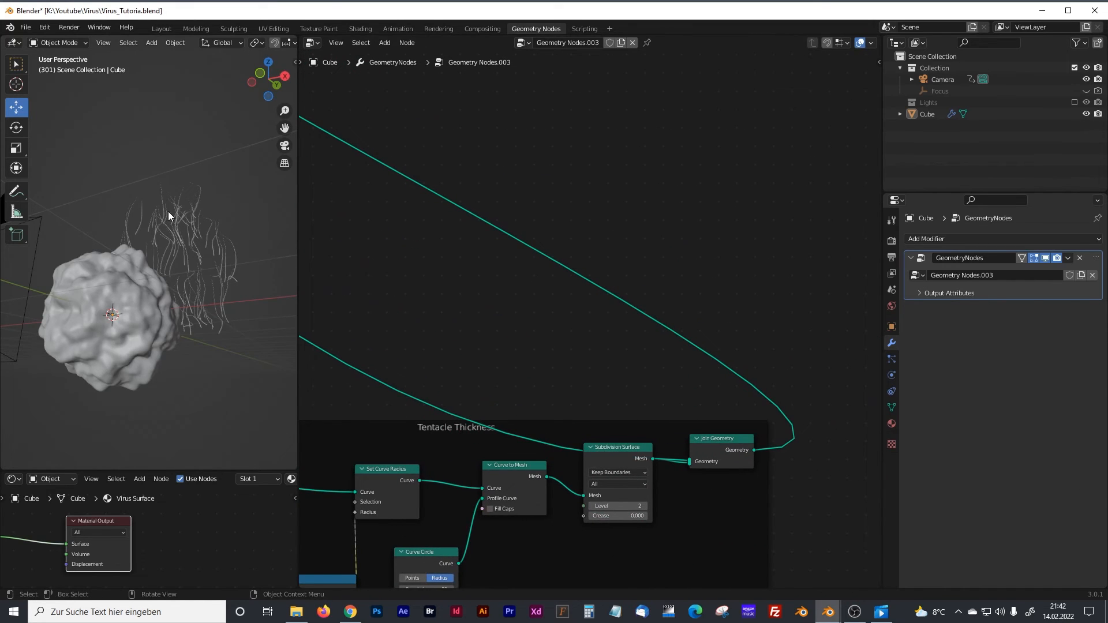
# Step: Examine in front view how the tentacles sit relative to the virus body, alongside the Tentacle Noise nodes
pyautogui.press('KP_1')
pyautogui.moveTo(296, 242); pyautogui.dragTo(326, 241)
pyautogui.moveTo(467, 321); pyautogui.dragTo(796, 233, button='middle')
pyautogui.moveTo(537, 301); pyautogui.dragTo(603, 292, button='middle')
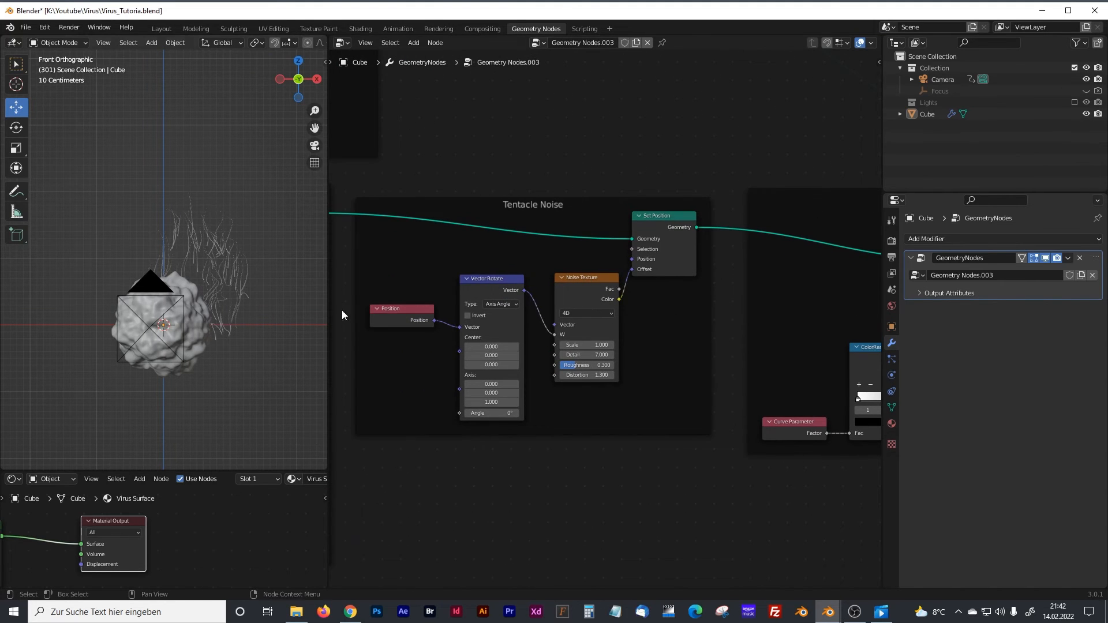
pyautogui.scroll(3, 228, 287)
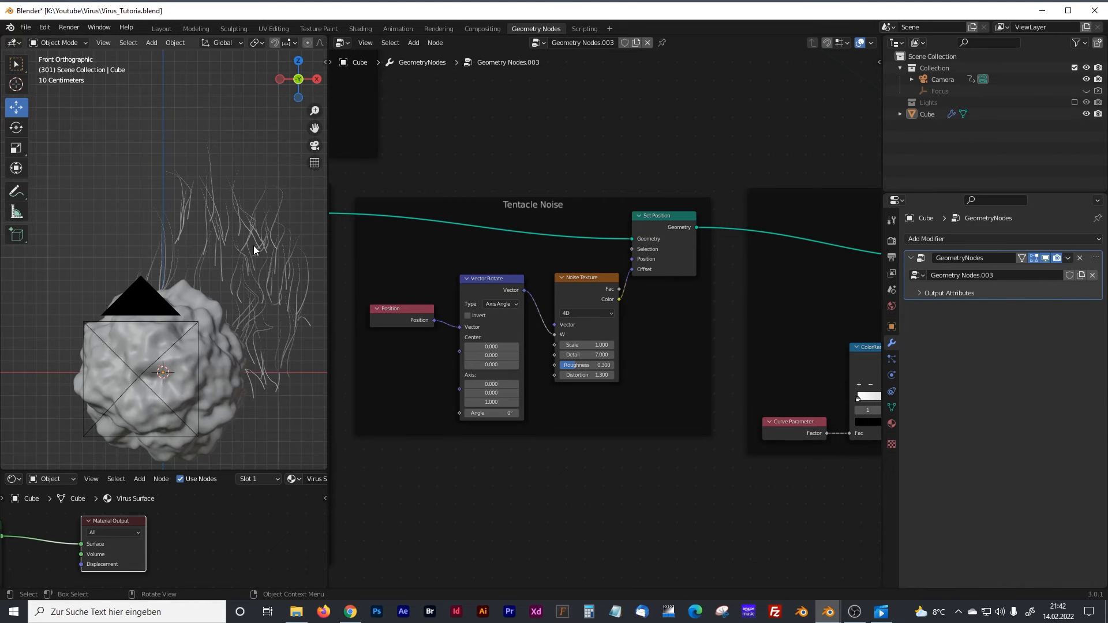
pyautogui.keyDown('shift'); pyautogui.moveTo(254, 296); pyautogui.dragTo(229, 268, button='middle'); pyautogui.keyUp('shift')
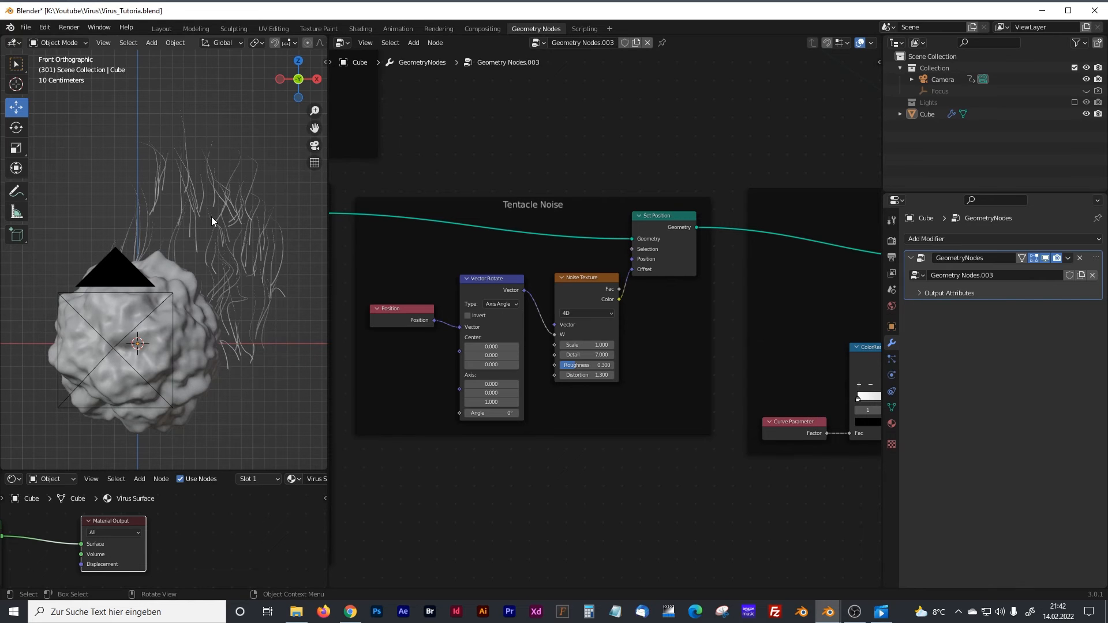
pyautogui.moveTo(664, 220); pyautogui.dragTo(678, 232)
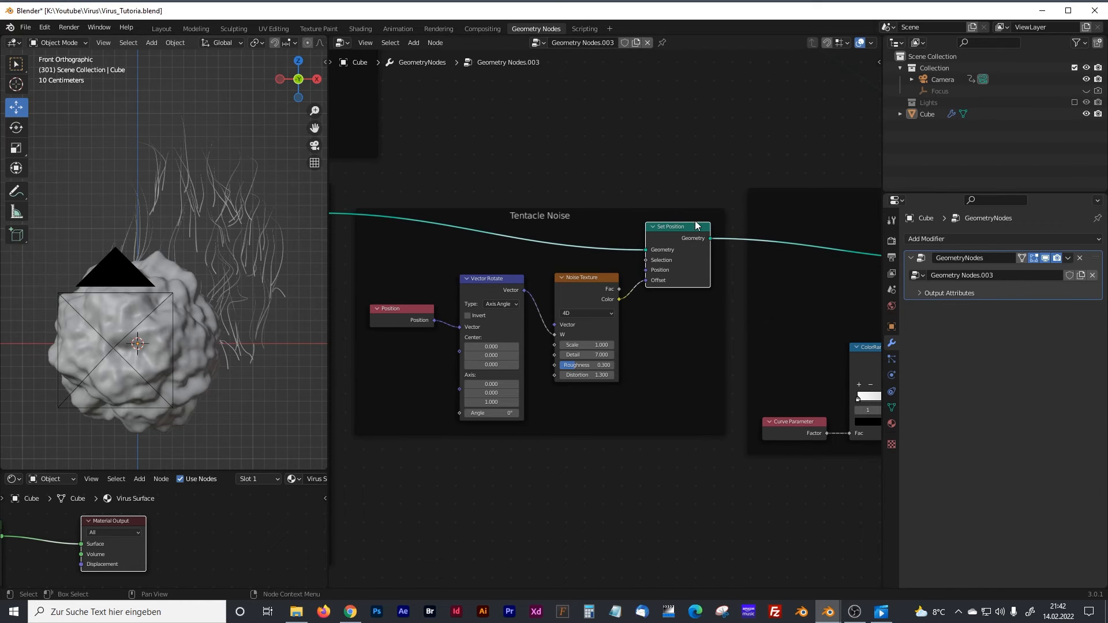
pyautogui.moveTo(329, 189); pyautogui.dragTo(292, 188)
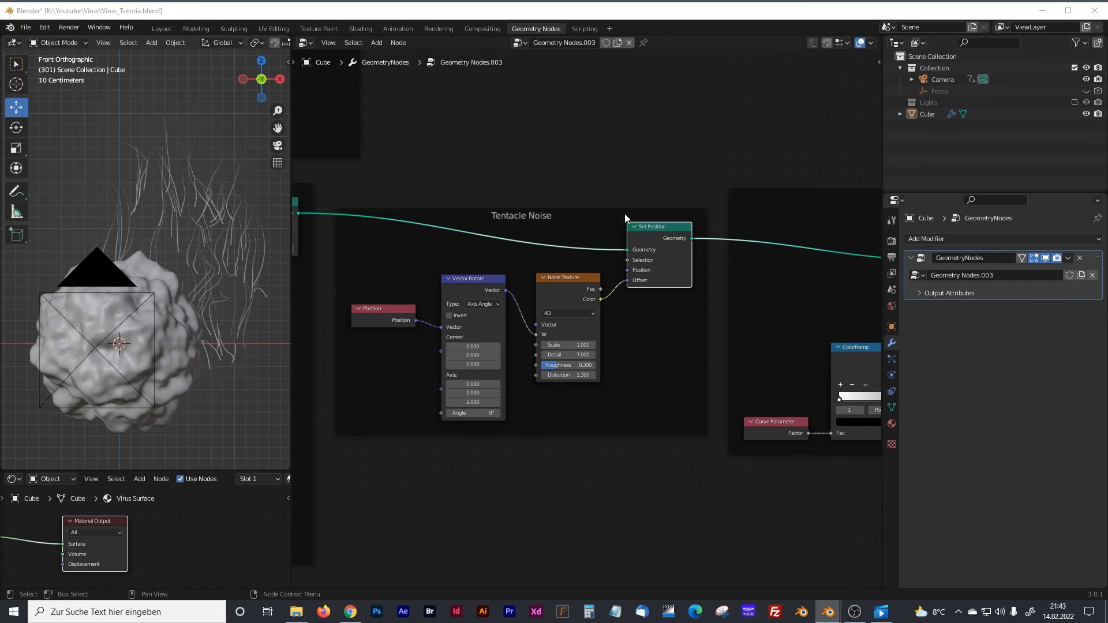
# Step: Move the Tentacle Thickness frame away from Tentacle Noise and add a Transform node in the gap
pyautogui.keyDown('ctrl'); pyautogui.scroll(-5, 532, 158); pyautogui.keyUp('ctrl')
pyautogui.moveTo(663, 202); pyautogui.dragTo(785, 205)
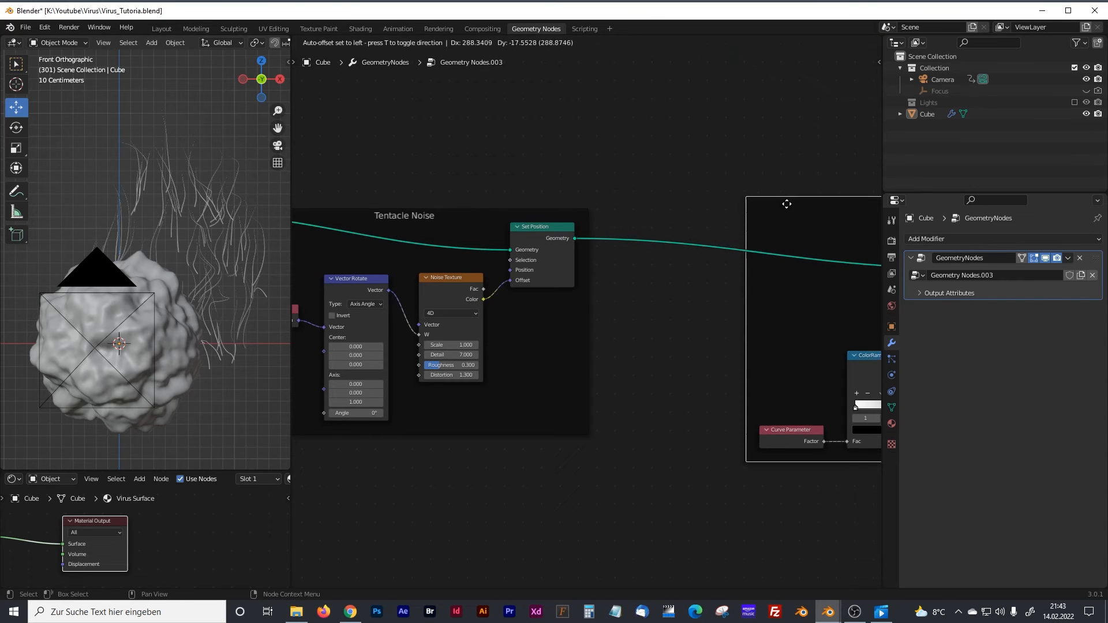
pyautogui.hotkey('shift', 'a')
pyautogui.click(661, 209)
pyautogui.write('tranf')
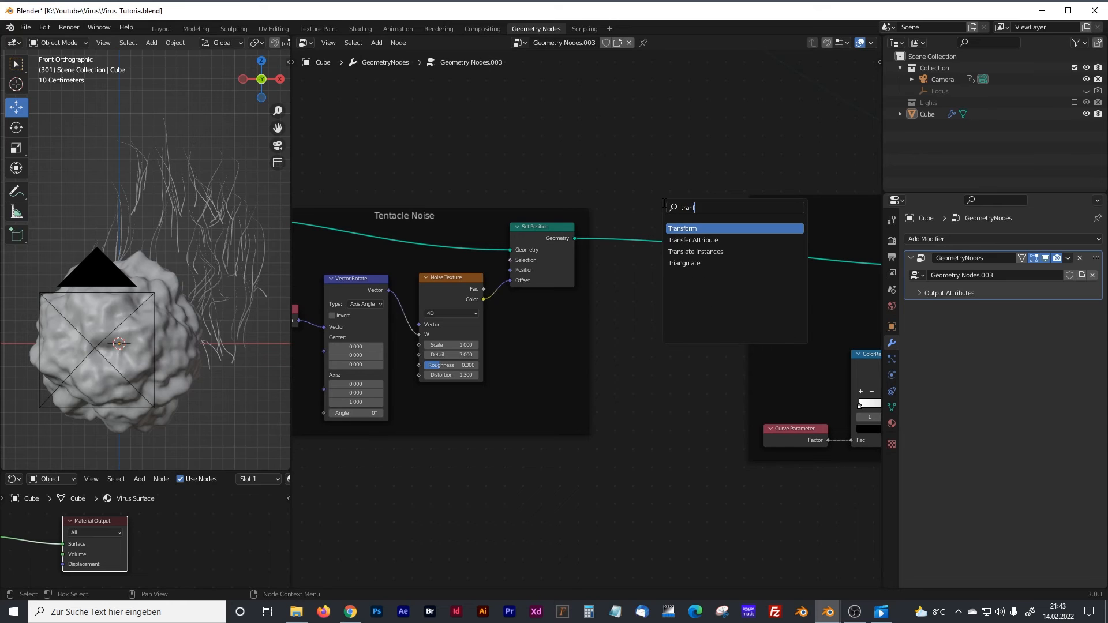
pyautogui.press('Return')
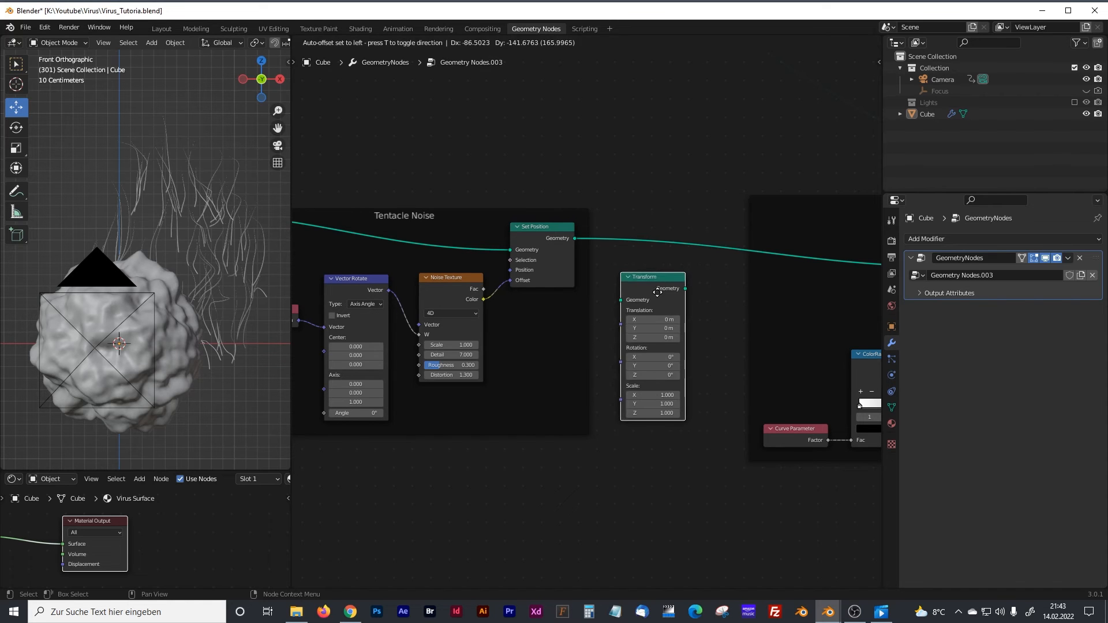
pyautogui.click(667, 296)
# Step: Insert the Transform node into the link between Tentacle Noise's Set Position and Set Curve Radius
pyautogui.moveTo(557, 222); pyautogui.dragTo(693, 209, button='middle')
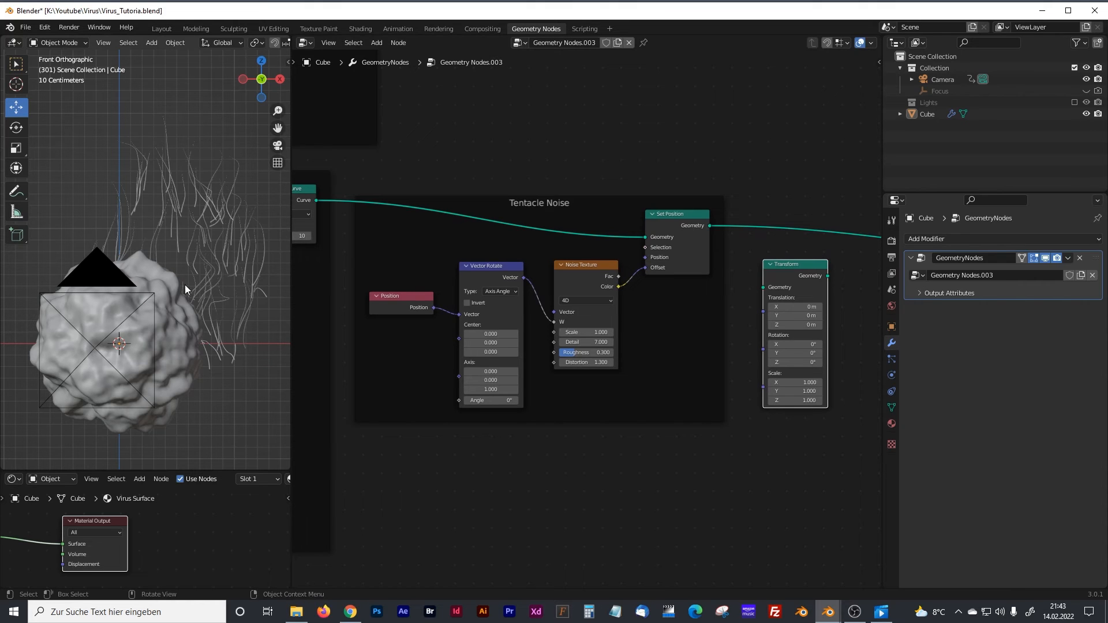
pyautogui.moveTo(580, 264); pyautogui.dragTo(576, 264)
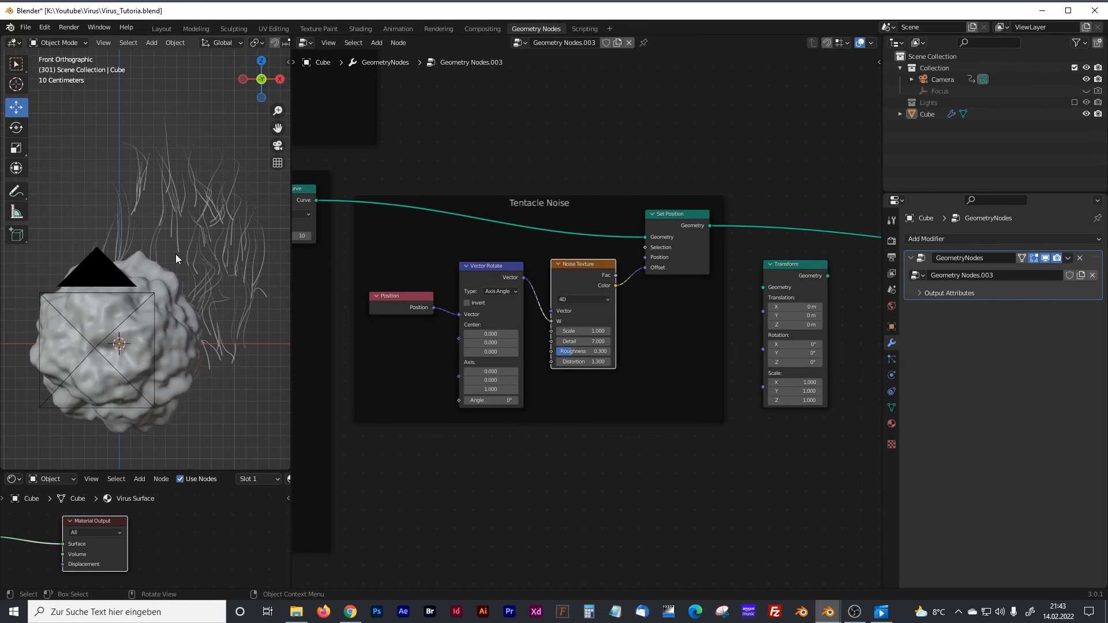
pyautogui.moveTo(726, 309); pyautogui.dragTo(649, 340, button='middle')
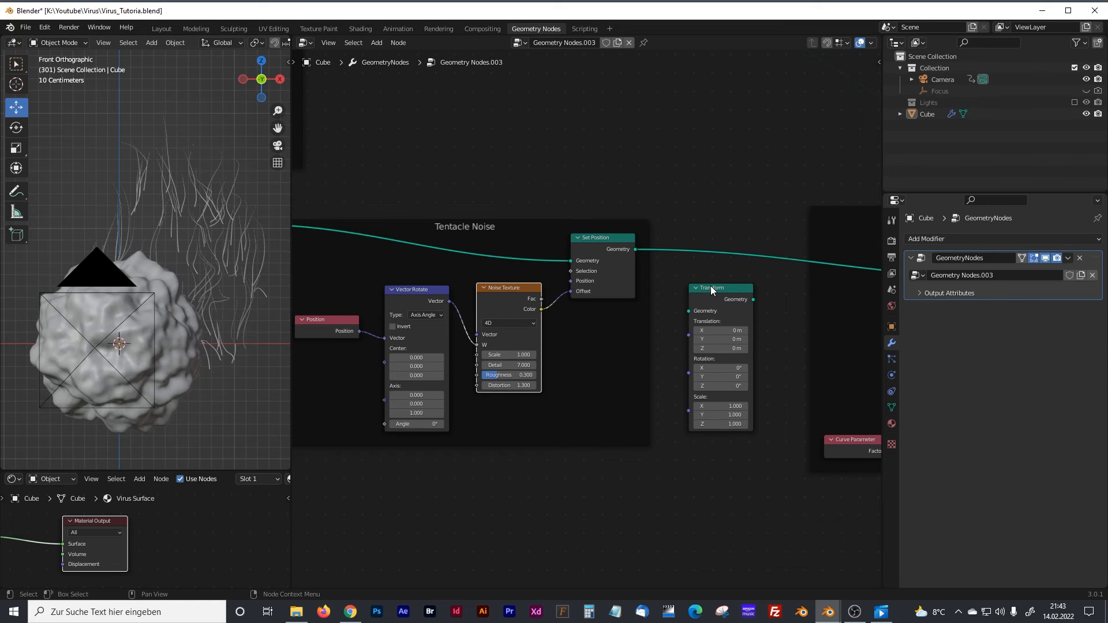
pyautogui.moveTo(711, 286); pyautogui.dragTo(718, 240)
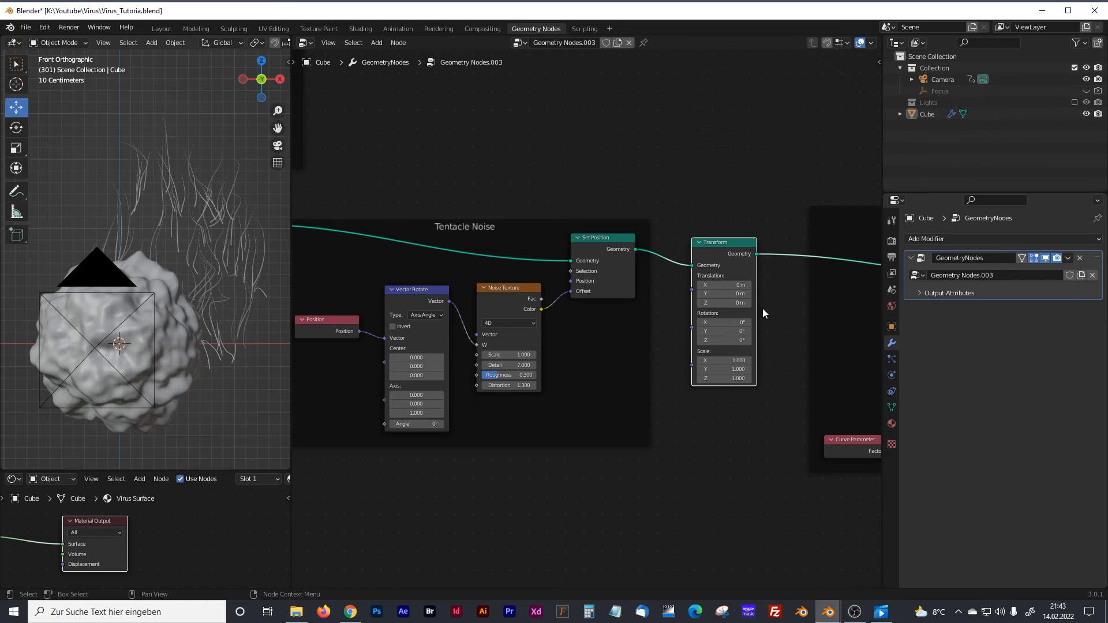
# Step: Set the Transform node's Translation to -0.25 m on X, Y and Z
pyautogui.scroll(3, 762, 308)
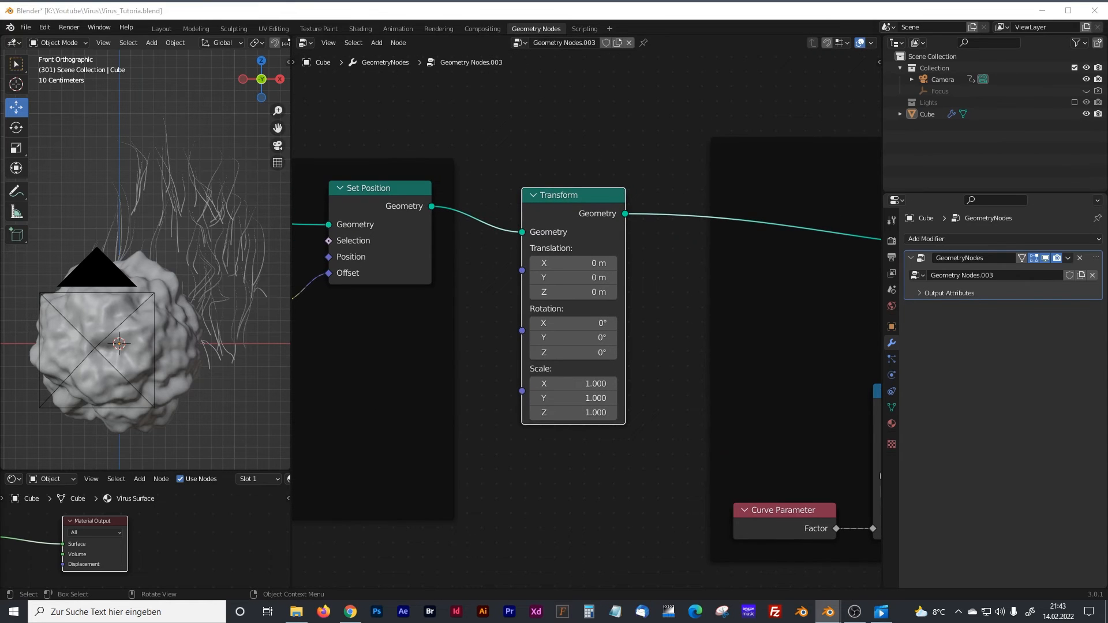
pyautogui.click(595, 260)
pyautogui.write('0.25')
pyautogui.press('BackSpace')
pyautogui.press('BackSpace')
pyautogui.press('BackSpace')
pyautogui.press('BackSpace')
pyautogui.write('-0.25')
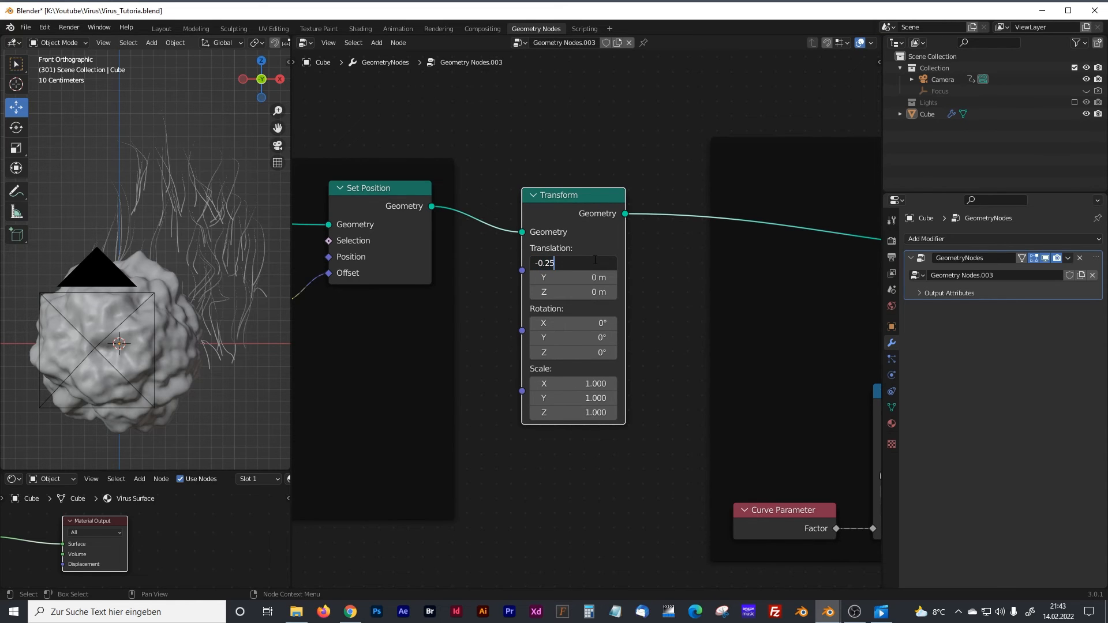
pyautogui.press('Tab')
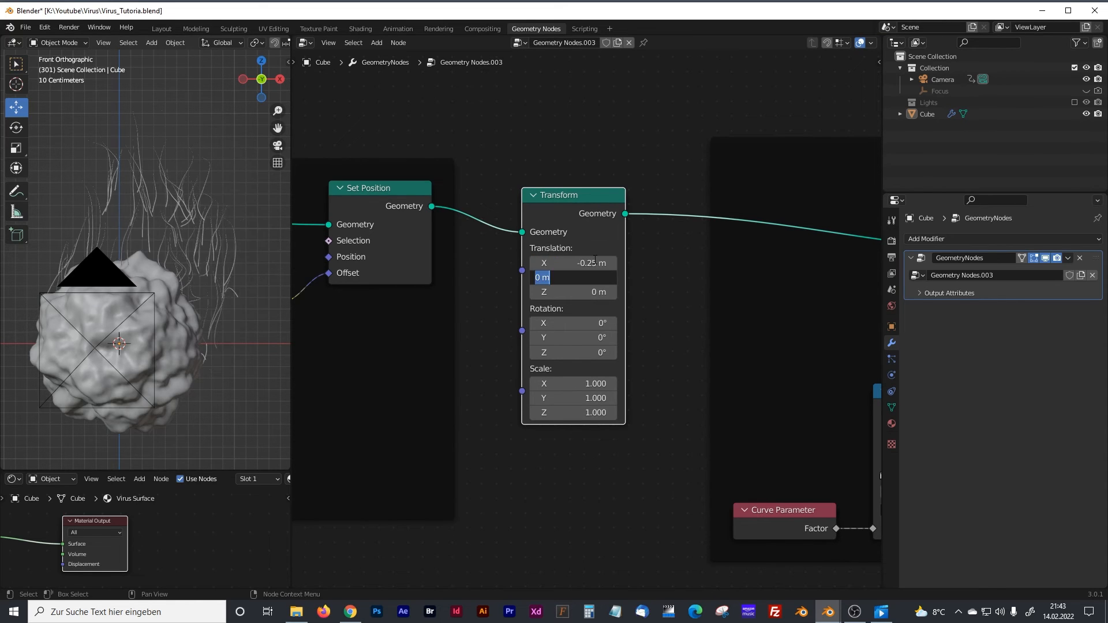
pyautogui.write('-0.25')
pyautogui.press('Tab')
pyautogui.write('-0.25')
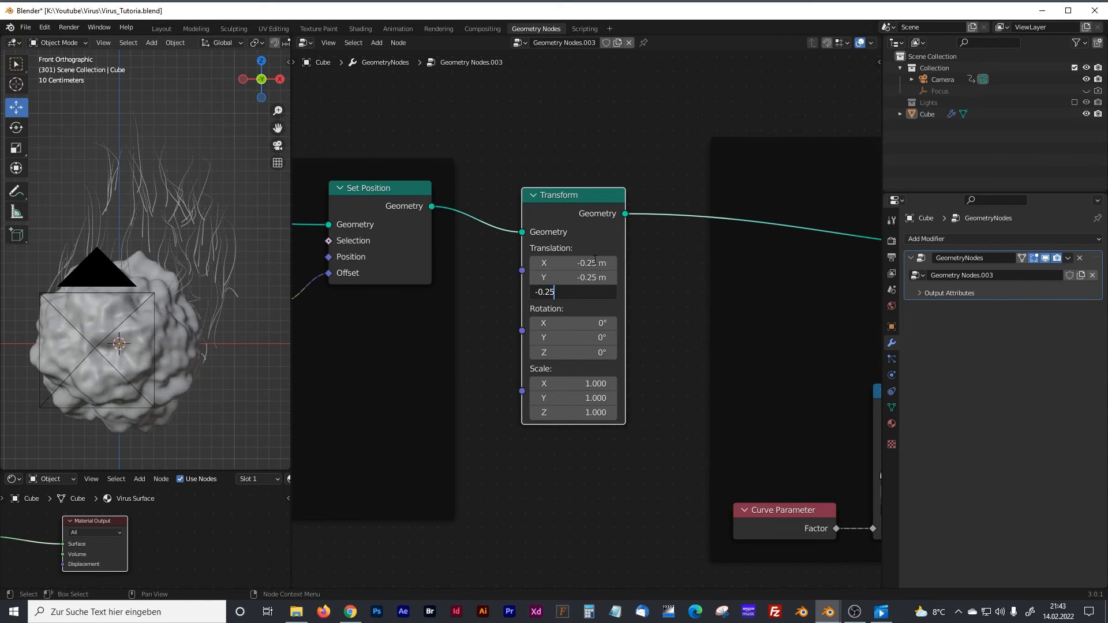
pyautogui.press('Return')
# Step: Set the Transform node's Scale to 0.45 on X, Y and Z
pyautogui.click(596, 384)
pyautogui.moveTo(582, 390); pyautogui.dragTo(500, 382)
pyautogui.write('0.45')
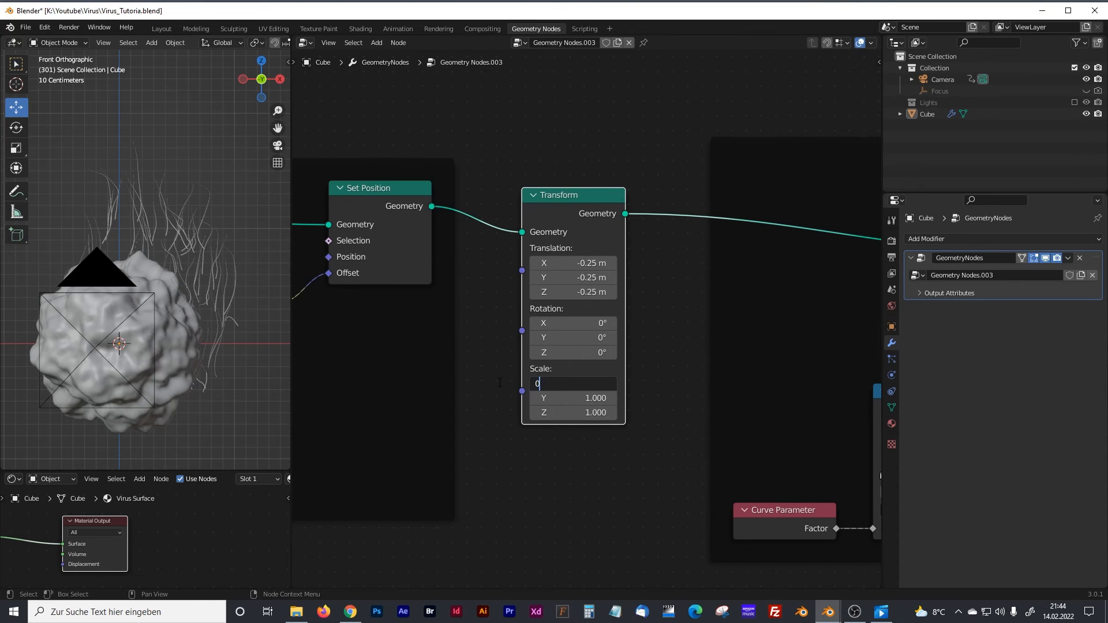
pyautogui.press('Tab')
pyautogui.write('0.45')
pyautogui.press('Tab')
pyautogui.write('0.45')
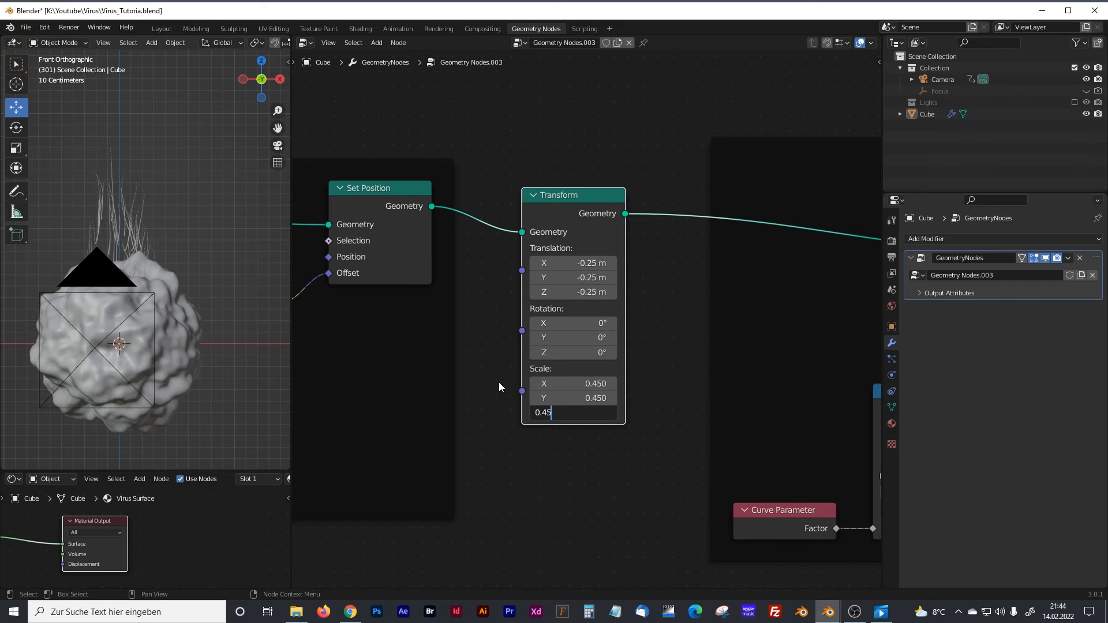
pyautogui.press('Return')
# Step: Move the Distribute Points on Faces node further from Instance on Points in the Tentacle Lines frame
pyautogui.keyDown('shift'); pyautogui.moveTo(182, 314); pyautogui.dragTo(218, 273, button='middle'); pyautogui.keyUp('shift')
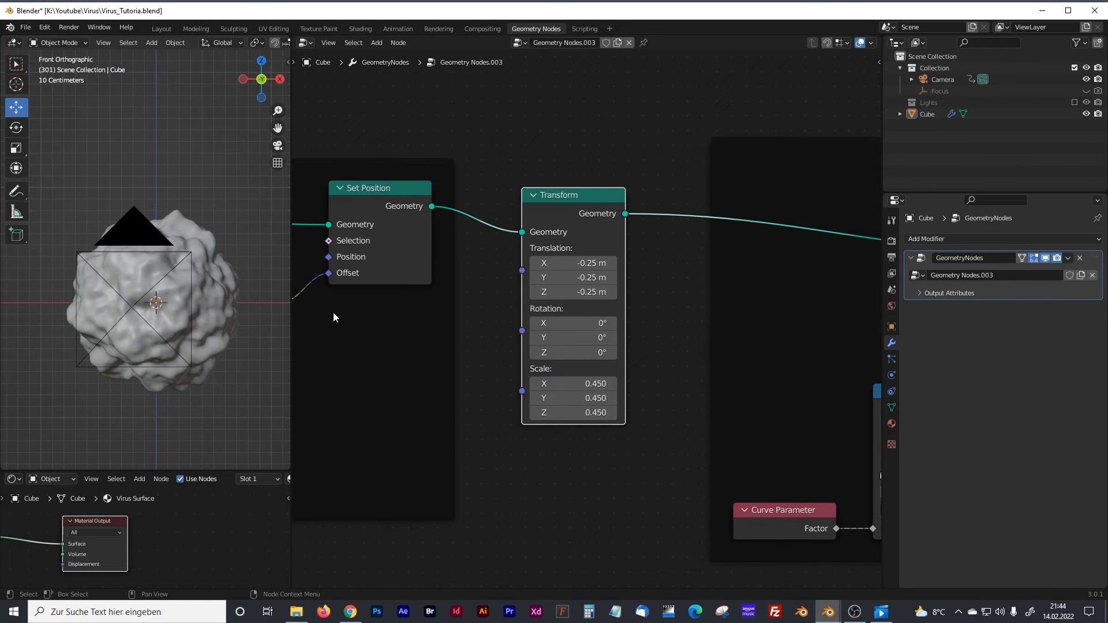
pyautogui.moveTo(450, 408); pyautogui.dragTo(698, 391, button='middle')
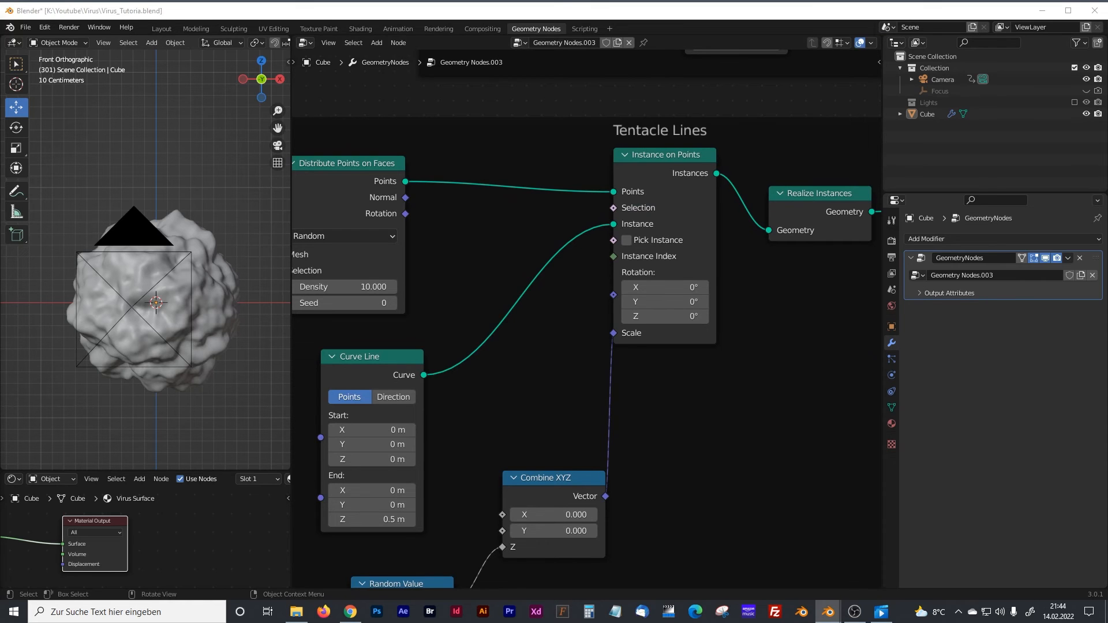
pyautogui.moveTo(403, 213); pyautogui.dragTo(529, 208, button='middle')
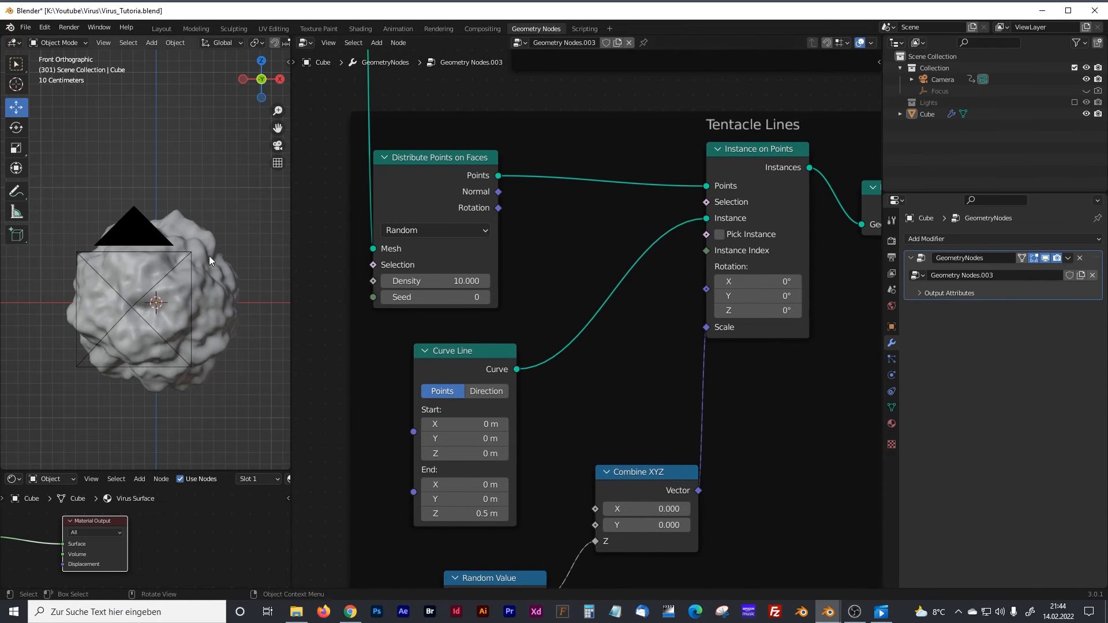
pyautogui.moveTo(481, 157); pyautogui.dragTo(421, 133)
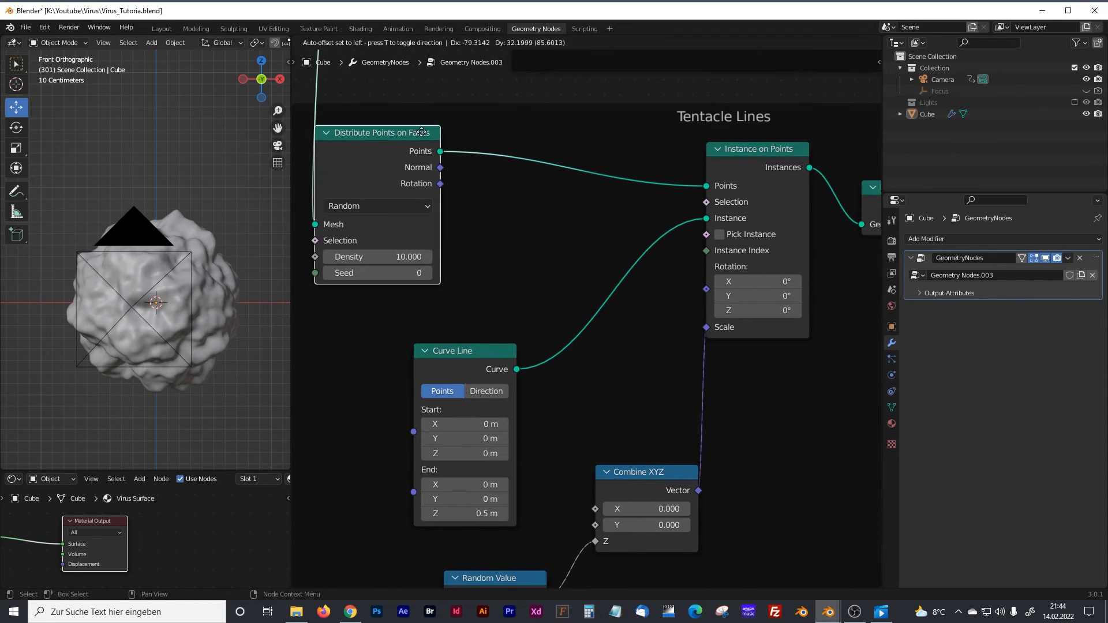
# Step: Add an Align Euler to Vector node between Distribute Points on Faces and Instance on Points
pyautogui.hotkey('shift', 'a')
pyautogui.click(481, 219)
pyautogui.write('dis')
pyautogui.press('BackSpace')
pyautogui.press('BackSpace')
pyautogui.press('BackSpace')
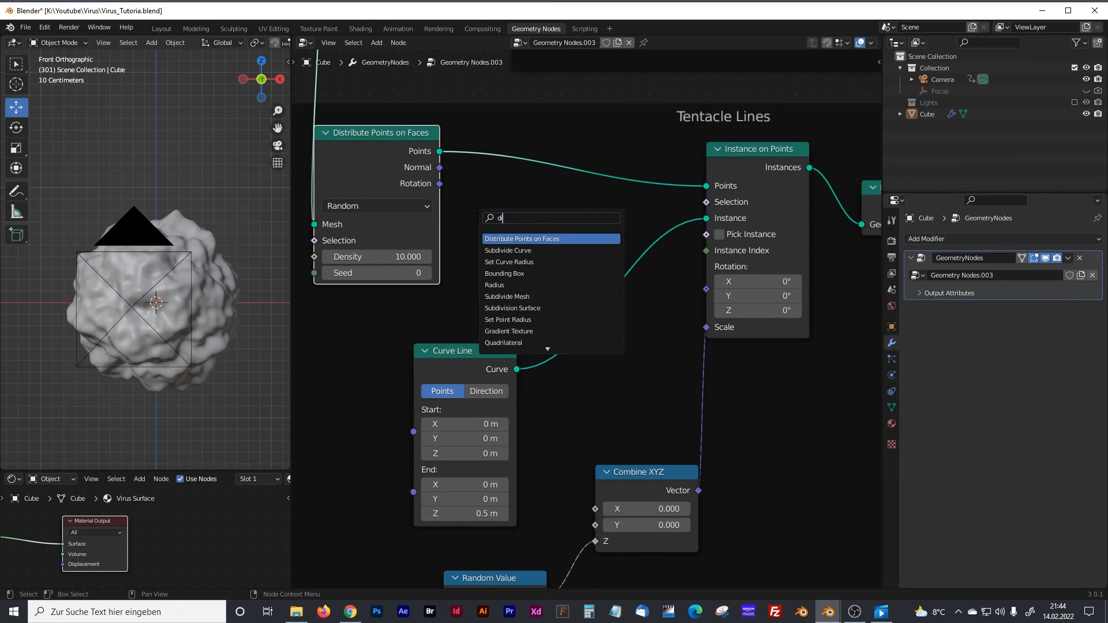
pyautogui.write('a')
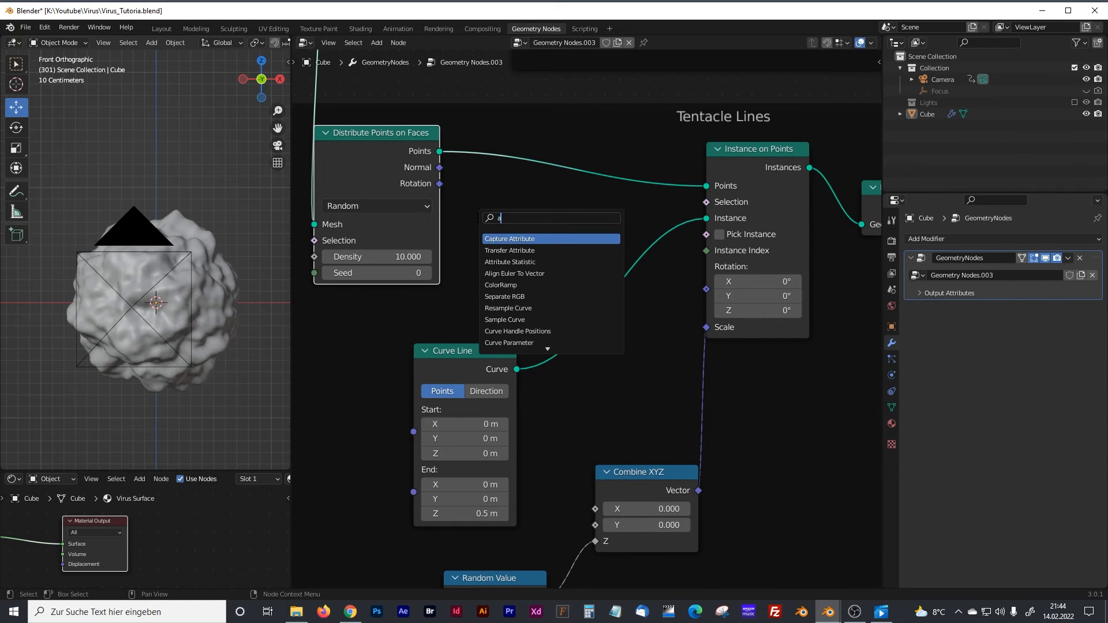
pyautogui.write('lign')
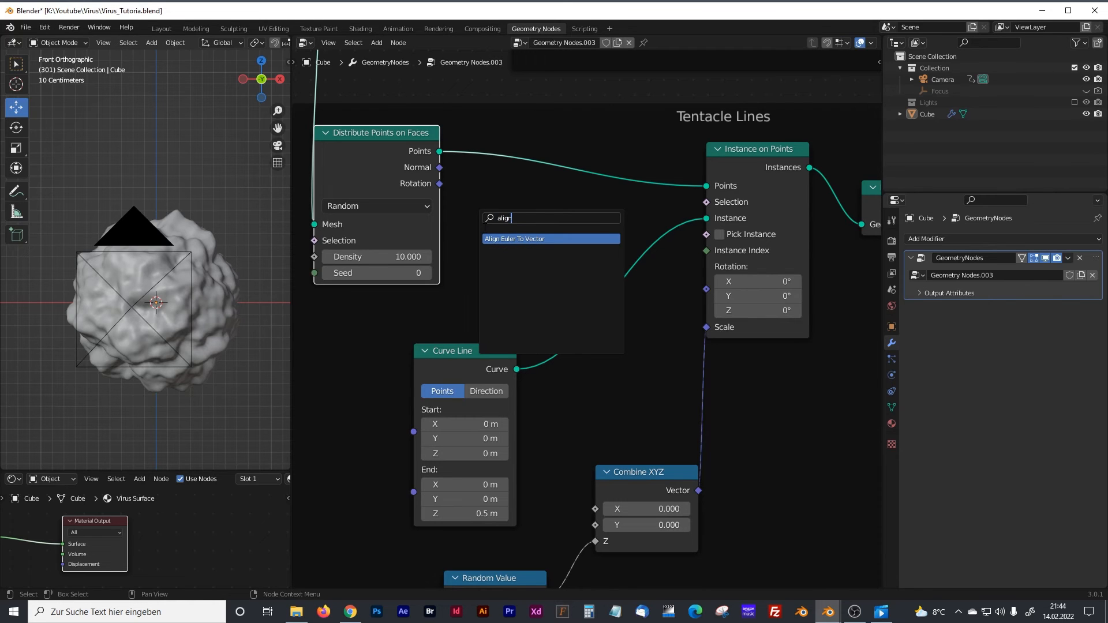
pyautogui.click(509, 239)
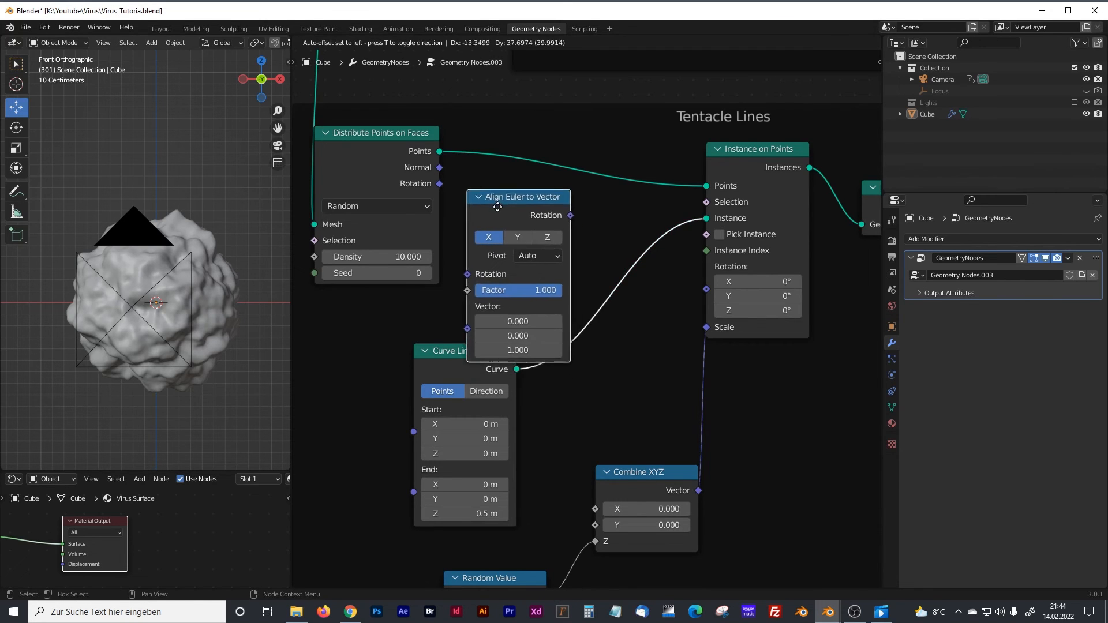
pyautogui.click(486, 192)
# Step: Clear Curve Line from the Align Euler to Vector node, and wire Normal into its Vector and its Rotation into Instance on Points
pyautogui.moveTo(471, 353); pyautogui.dragTo(488, 390)
pyautogui.moveTo(488, 180); pyautogui.dragTo(497, 196)
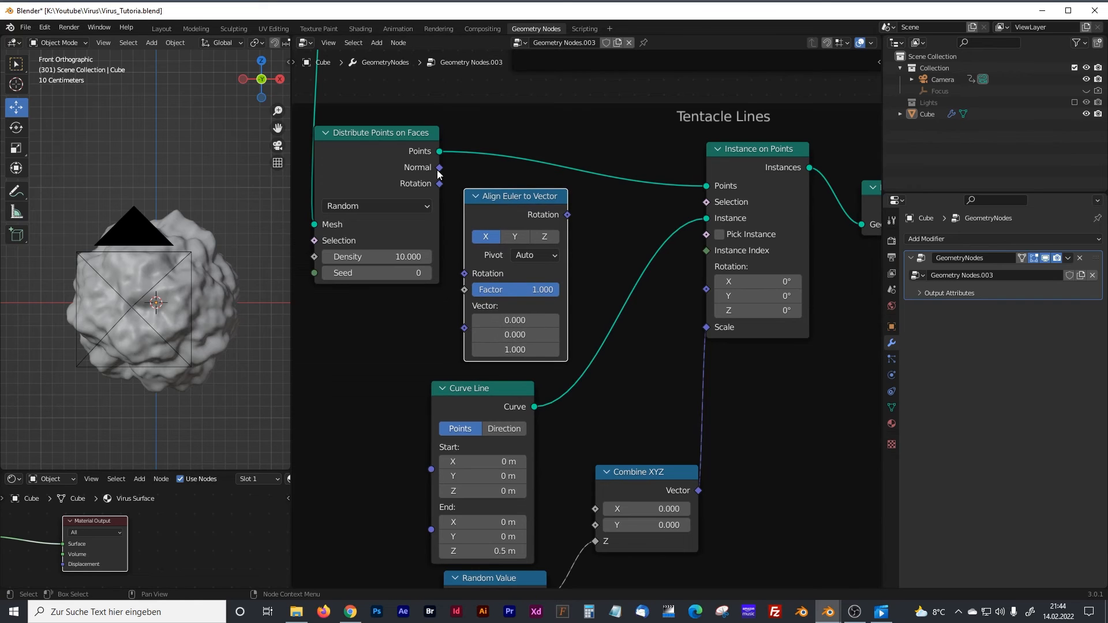
pyautogui.moveTo(439, 168); pyautogui.dragTo(466, 336)
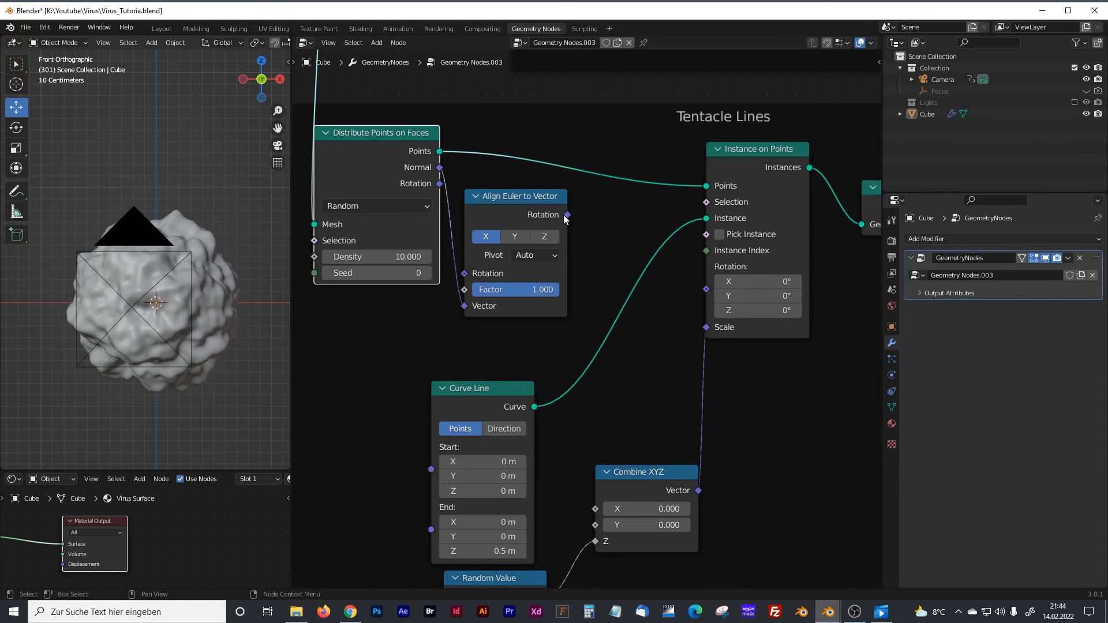
pyautogui.moveTo(568, 215); pyautogui.dragTo(705, 290)
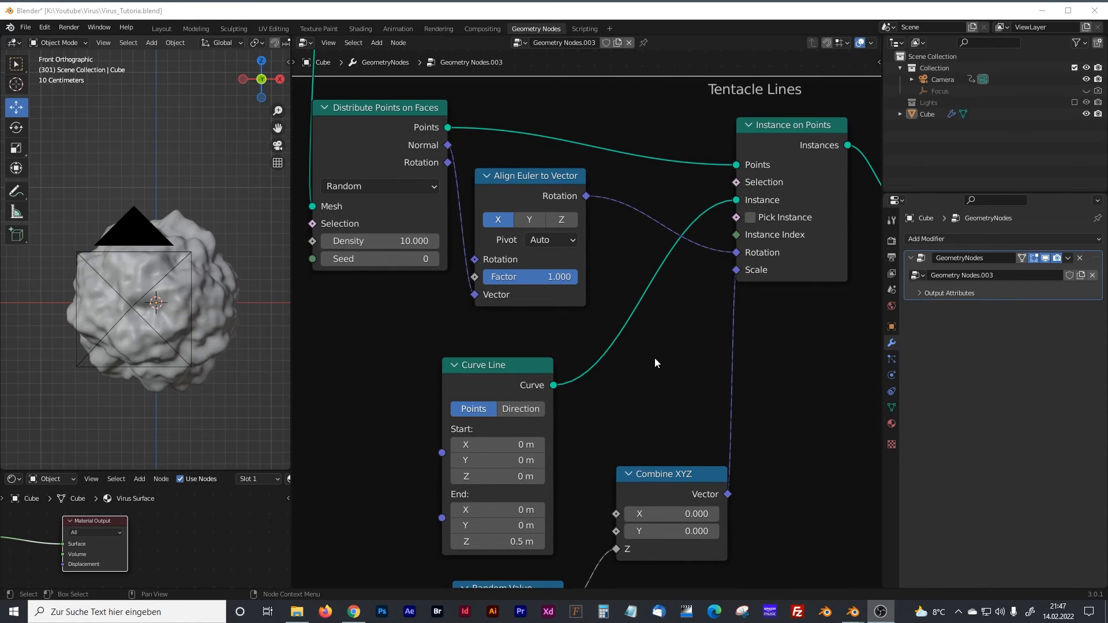
# Step: Set the Curve Line's End Z to 1 m
pyautogui.moveTo(639, 376); pyautogui.dragTo(653, 182, button='middle')
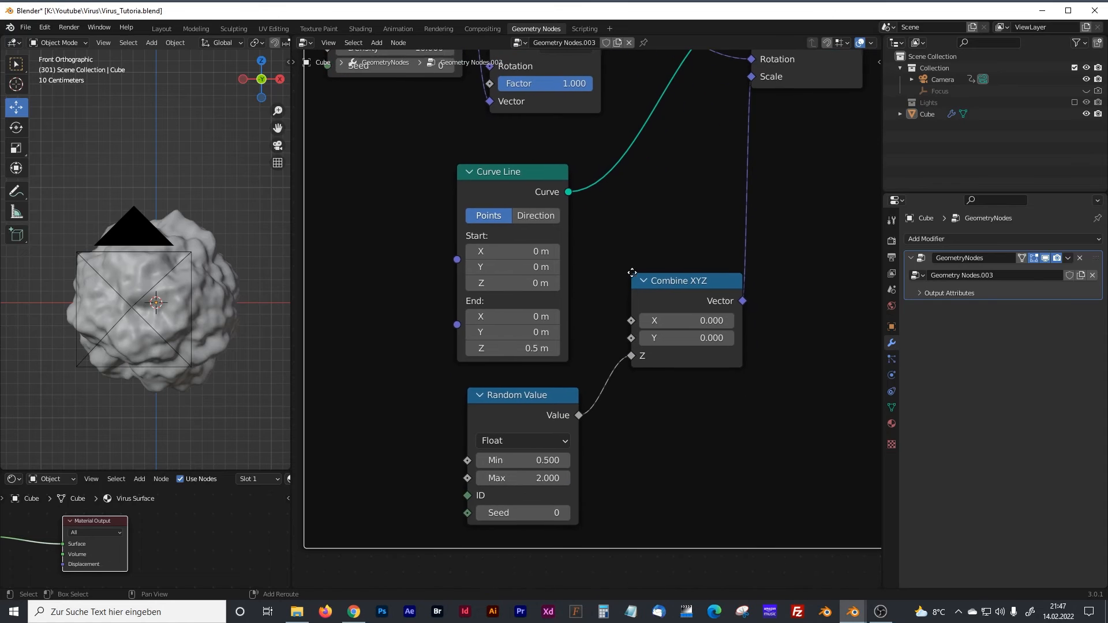
pyautogui.click(552, 347)
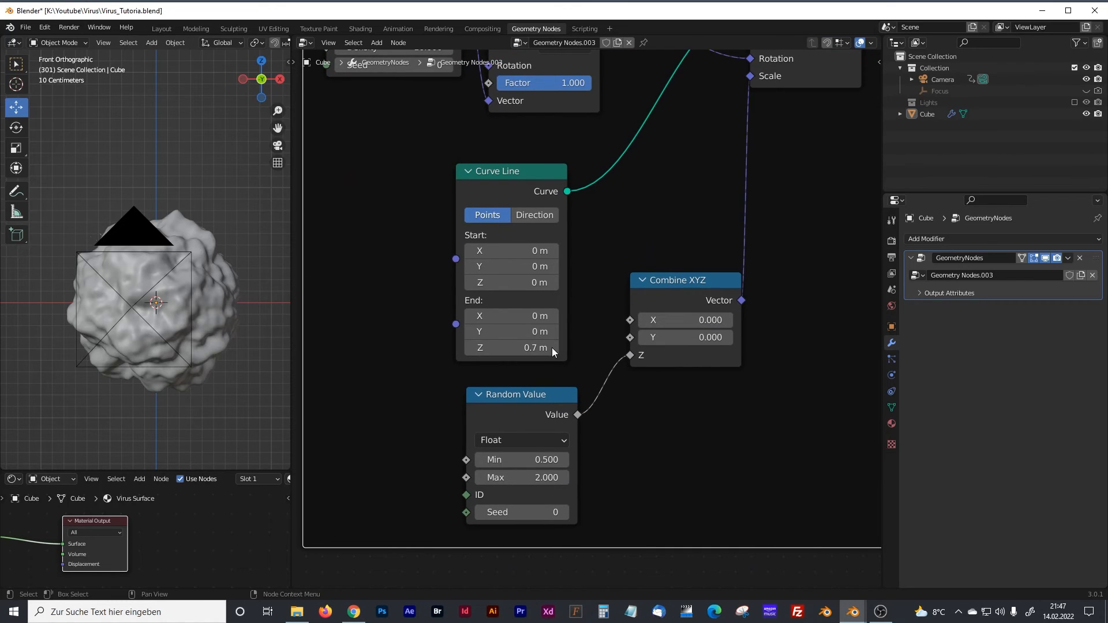
pyautogui.click(552, 347)
pyautogui.click(553, 347)
pyautogui.click(553, 348)
# Step: Set the Min of the Random Value driving the tentacle scale to 1 and inspect the tentacles up close
pyautogui.click(545, 460)
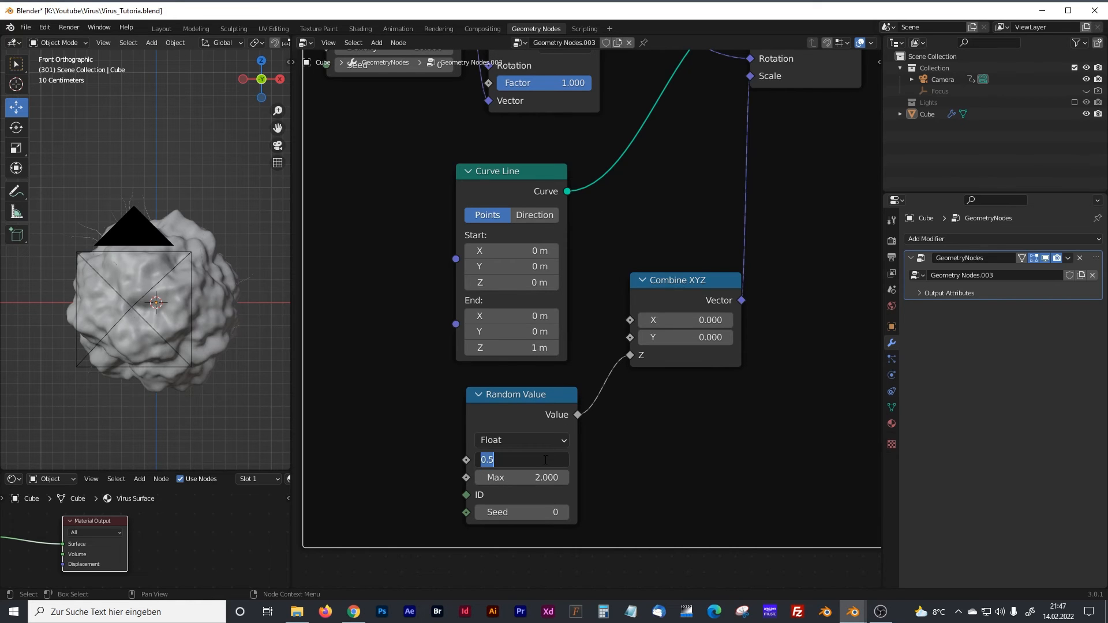
pyautogui.write('1')
pyautogui.press('Return')
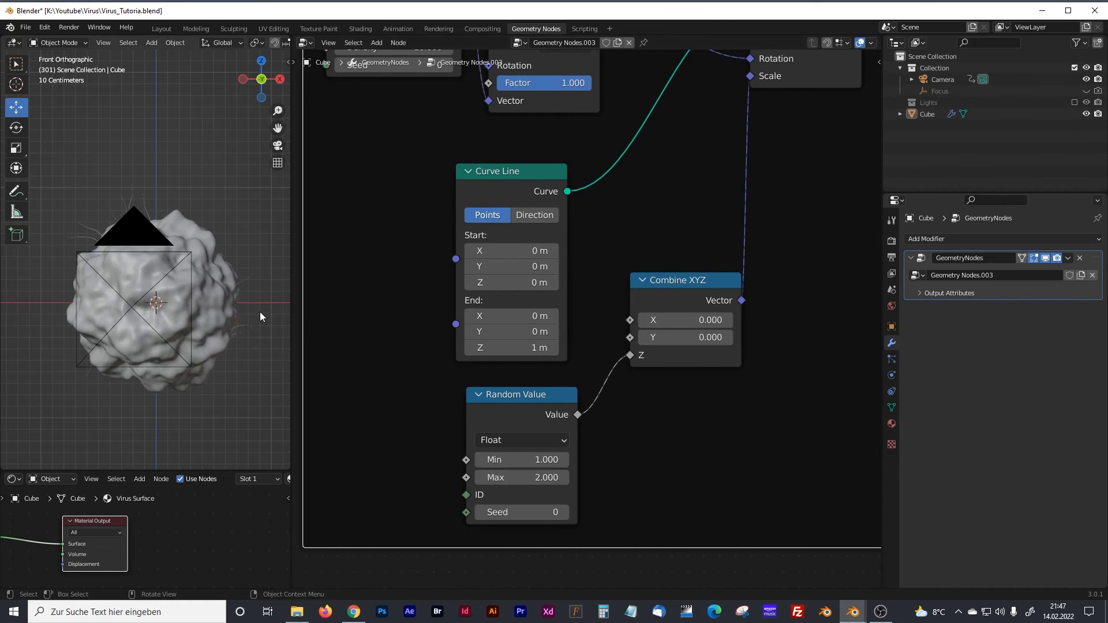
pyautogui.scroll(3, 220, 271)
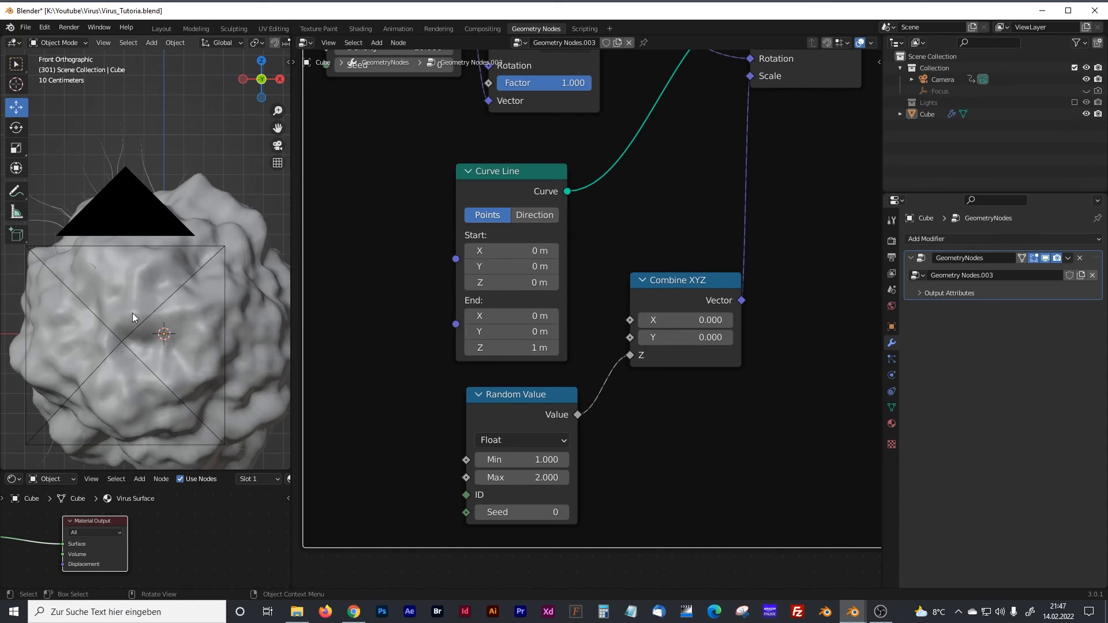
pyautogui.moveTo(132, 313); pyautogui.dragTo(155, 321, button='middle')
# Step: Set the tentacle Random Value's Max to 4 and Min to 2, and view the virus through the camera
pyautogui.click(549, 479)
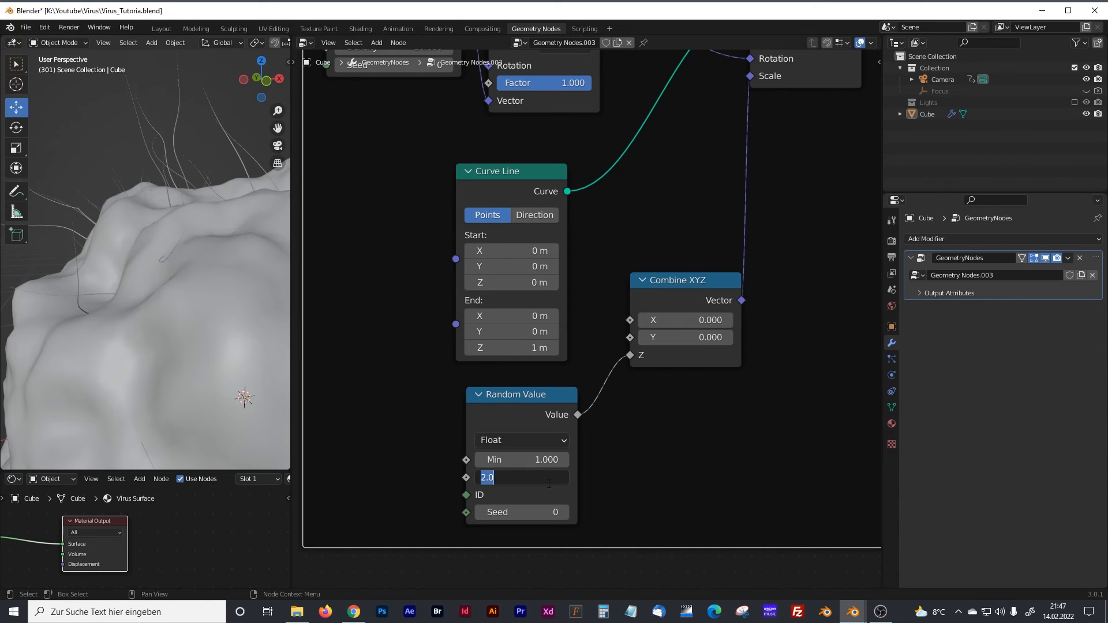
pyautogui.write('4')
pyautogui.press('Return')
pyautogui.click(546, 461)
pyautogui.write('2')
pyautogui.press('Return')
pyautogui.moveTo(214, 300); pyautogui.dragTo(159, 244, button='middle')
pyautogui.press('KP_0')
pyautogui.scroll(2, 174, 288)
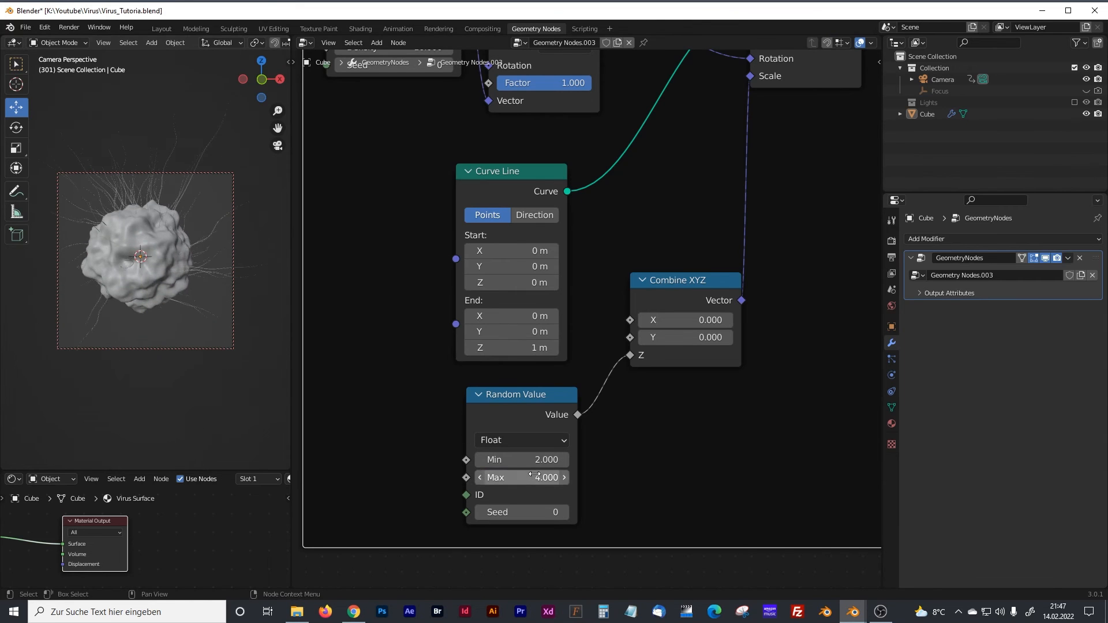
# Step: Set the tentacle Random Value's Max to 3
pyautogui.click(534, 475)
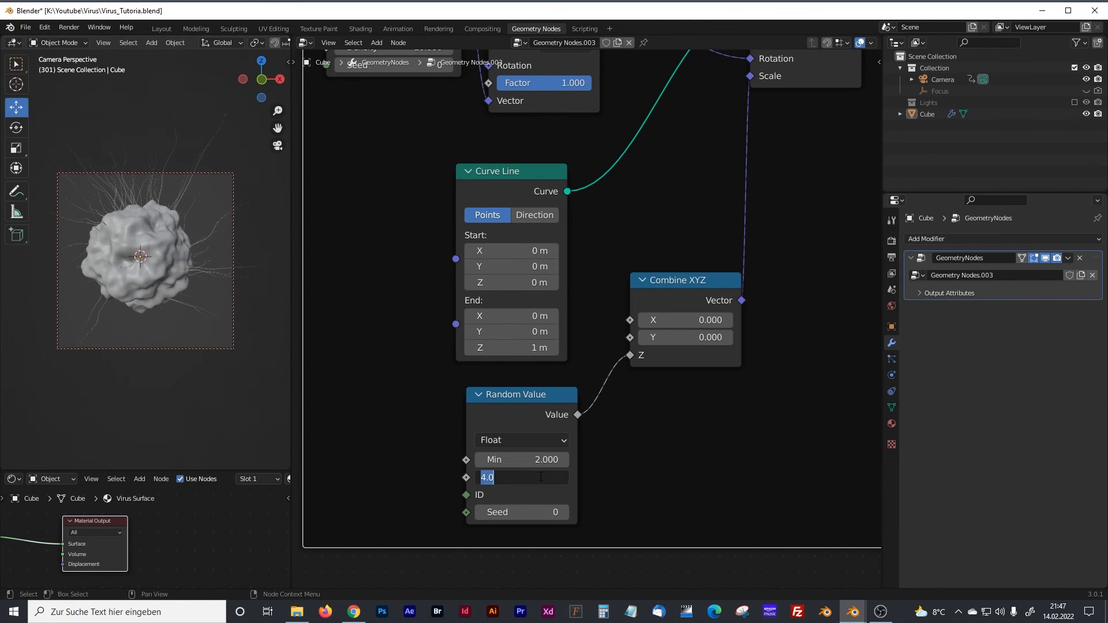
pyautogui.write('3')
pyautogui.press('Return')
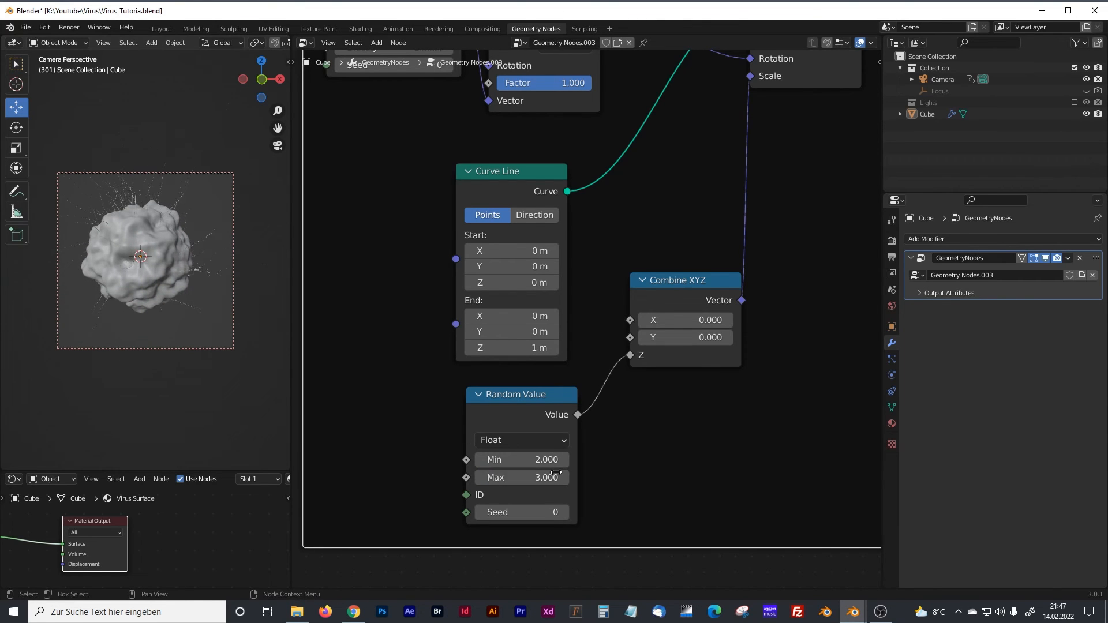
pyautogui.scroll(2, 169, 273)
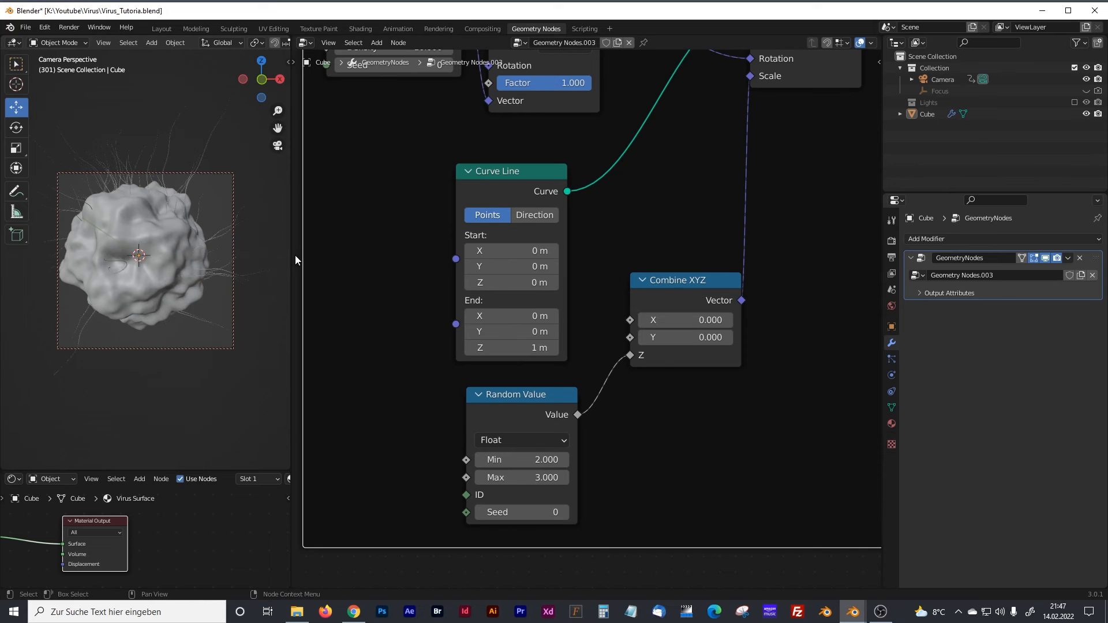
# Step: Widen the 3D viewport and set the tentacle Random Value's Max to 2.5
pyautogui.moveTo(293, 254); pyautogui.dragTo(531, 271)
pyautogui.moveTo(337, 294)
pyautogui.mouseDown(button='middle')
pyautogui.moveTo(307, 257)
pyautogui.moveTo(293, 274)
pyautogui.moveTo(325, 286)
pyautogui.moveTo(248, 221)
pyautogui.moveTo(328, 293)
pyautogui.mouseUp(button='middle')
pyautogui.click(641, 477)
pyautogui.write('2.5')
pyautogui.press('Return')
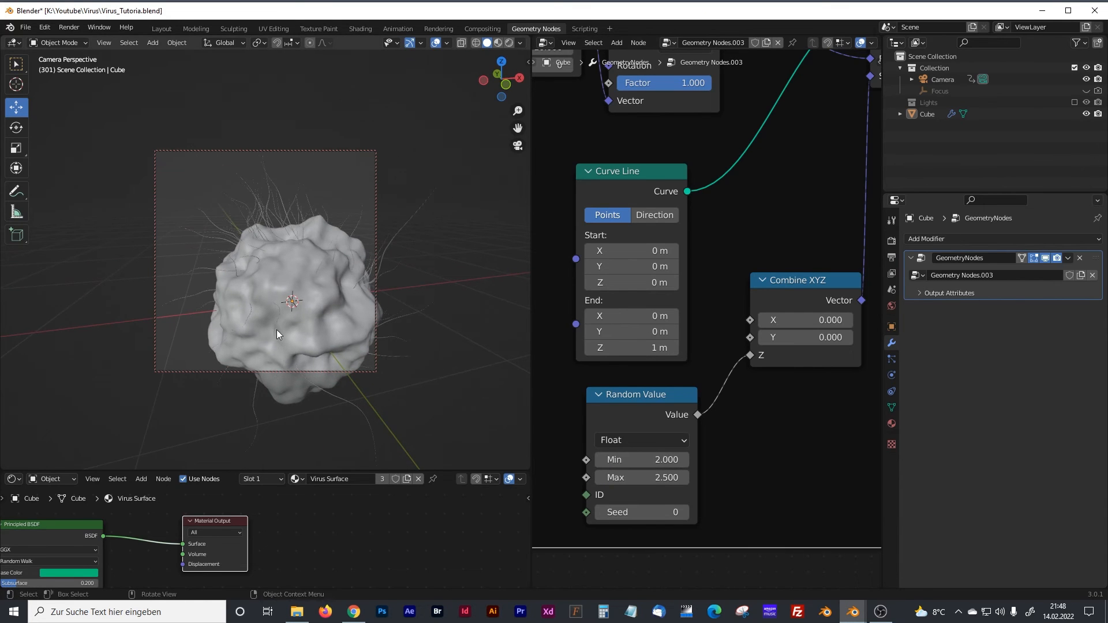
# Step: Set the Curve Line's End Z to 0.9 m
pyautogui.keyDown('shift'); pyautogui.moveTo(268, 328); pyautogui.dragTo(244, 309, button='middle'); pyautogui.keyUp('shift')
pyautogui.click(590, 348)
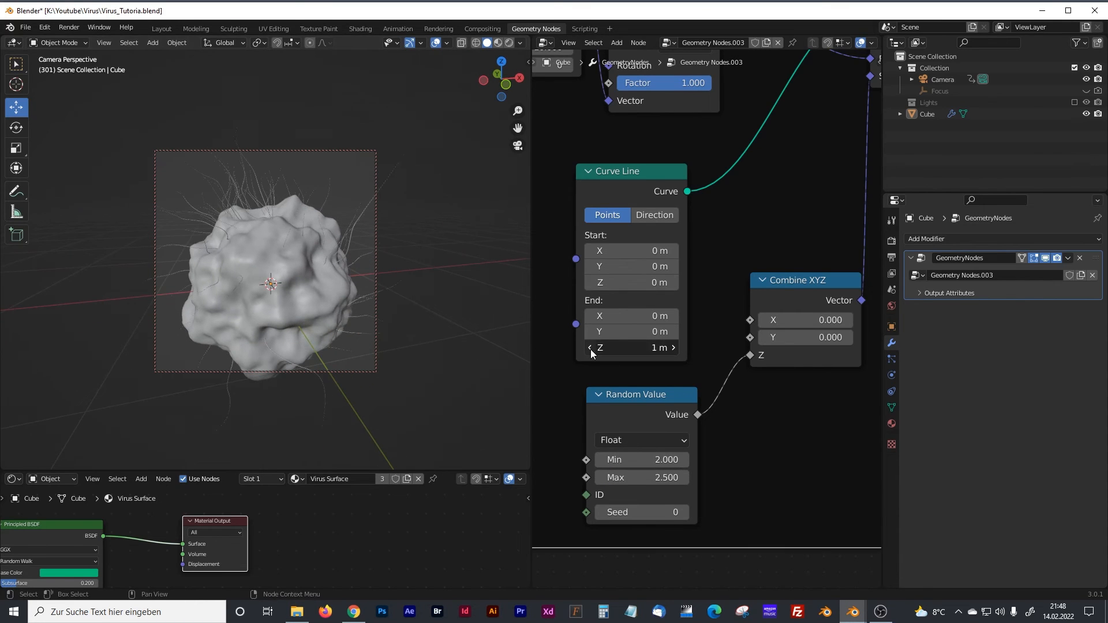
pyautogui.moveTo(323, 301)
pyautogui.mouseDown(button='middle')
pyautogui.moveTo(311, 279)
pyautogui.moveTo(316, 289)
pyautogui.mouseUp(button='middle')
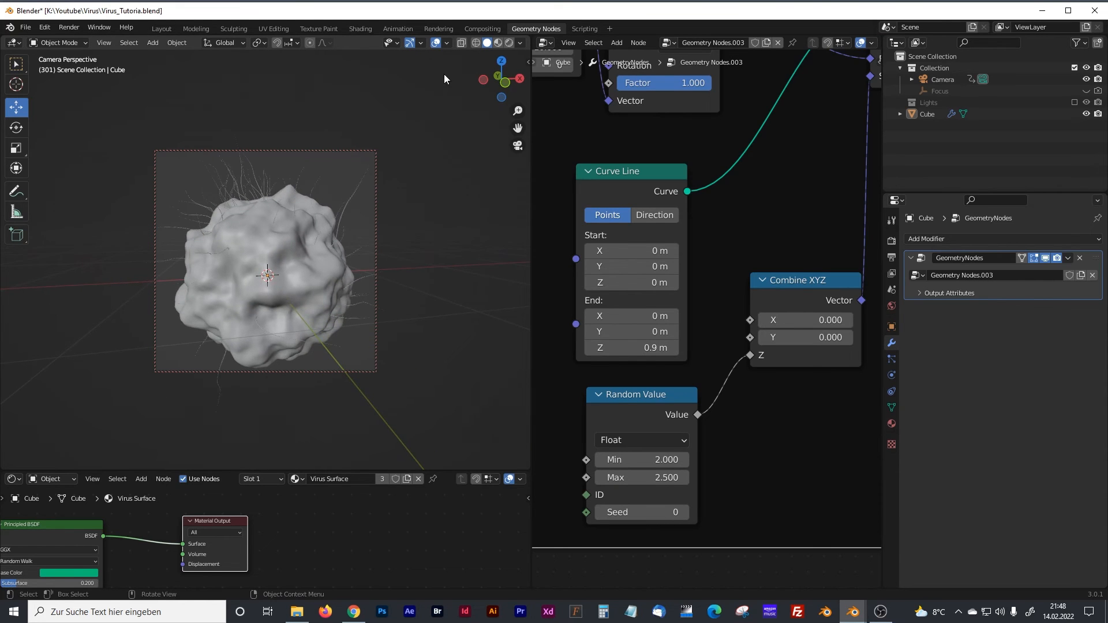
# Step: Set the Density of the tentacles' Distribute Points on Faces node to 15
pyautogui.moveTo(227, 213); pyautogui.dragTo(316, 267, button='middle')
pyautogui.moveTo(711, 197); pyautogui.dragTo(839, 426, button='middle')
pyautogui.doubleClick(673, 273)
pyautogui.write('15')
pyautogui.press('Return')
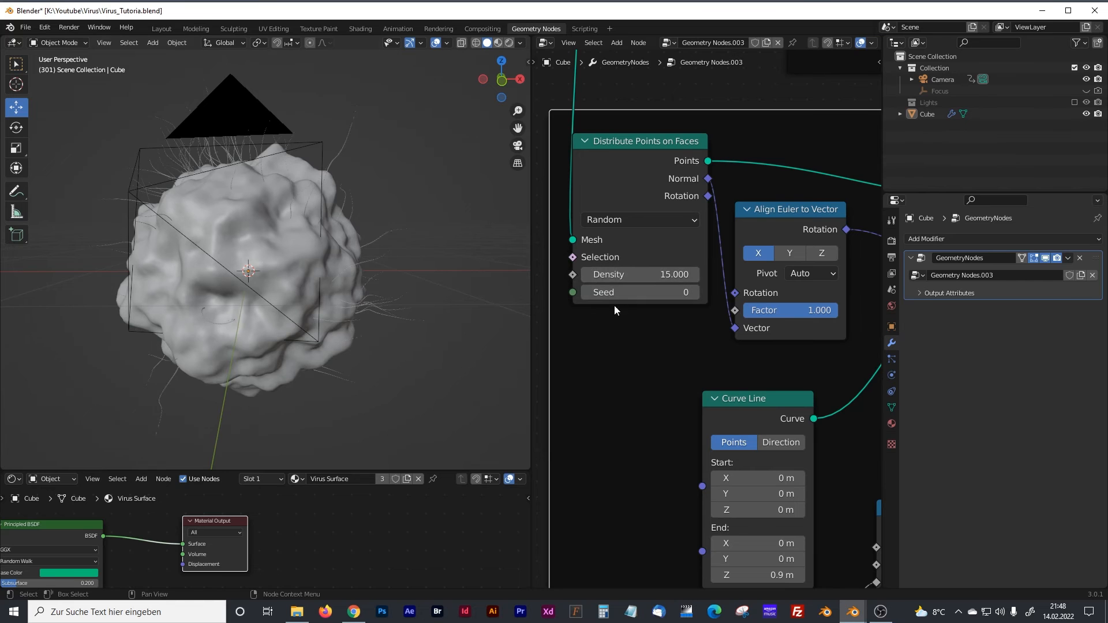
# Step: Set the Radius of the Curve Circle in the Tentacle Thickness frame to 0.008 m
pyautogui.keyDown('ctrl'); pyautogui.scroll(-4, 680, 356); pyautogui.keyUp('ctrl')
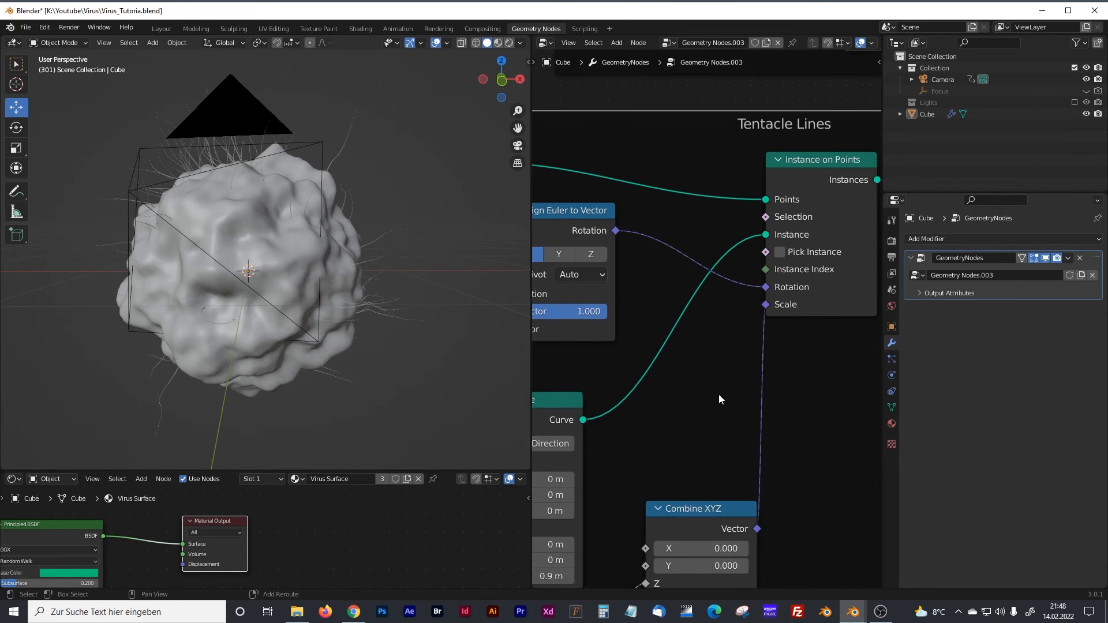
pyautogui.keyDown('ctrl'); pyautogui.scroll(-5, 718, 398); pyautogui.keyUp('ctrl')
pyautogui.moveTo(347, 277); pyautogui.dragTo(306, 321, button='middle')
pyautogui.moveTo(708, 354); pyautogui.dragTo(600, 340, button='middle')
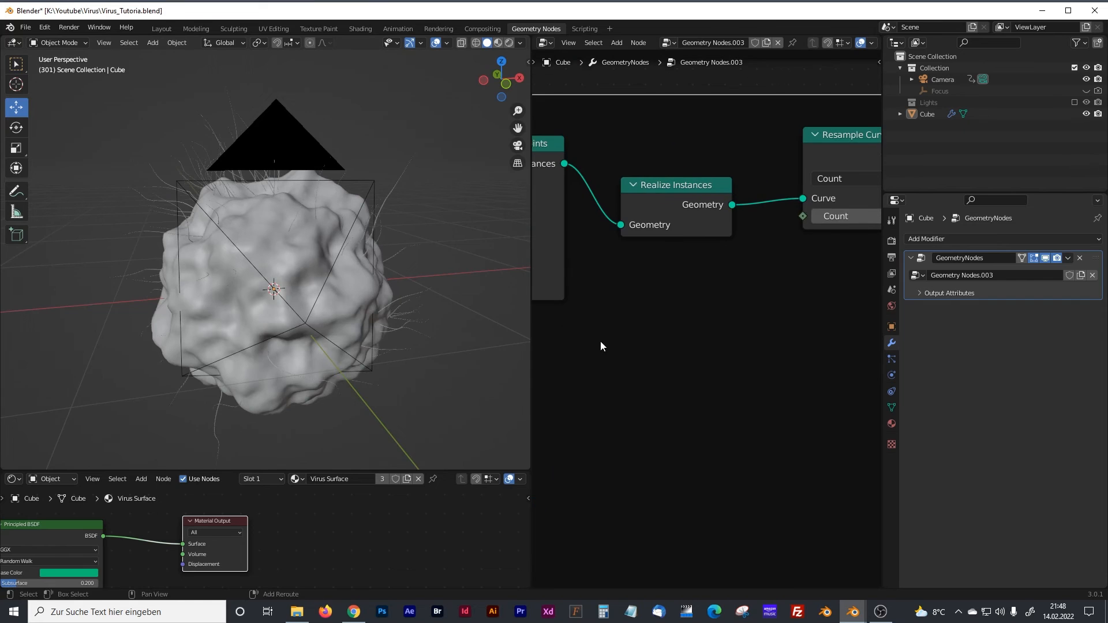
pyautogui.scroll(2, 298, 296)
pyautogui.moveTo(685, 347); pyautogui.dragTo(562, 359, button='middle')
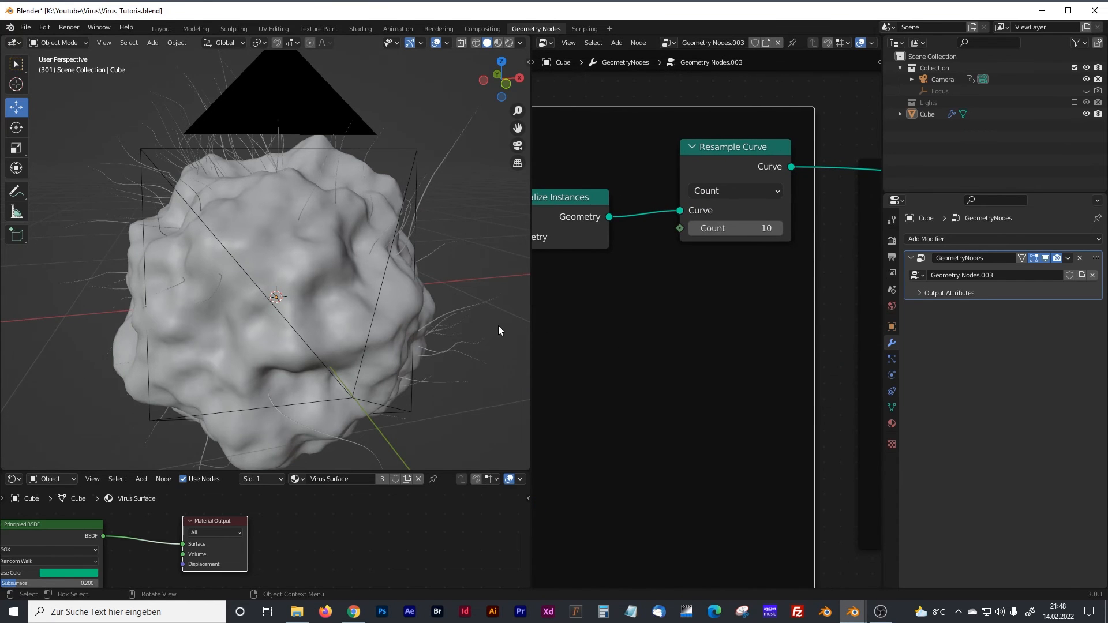
pyautogui.moveTo(532, 328); pyautogui.dragTo(220, 328)
pyautogui.scroll(-3, 750, 385)
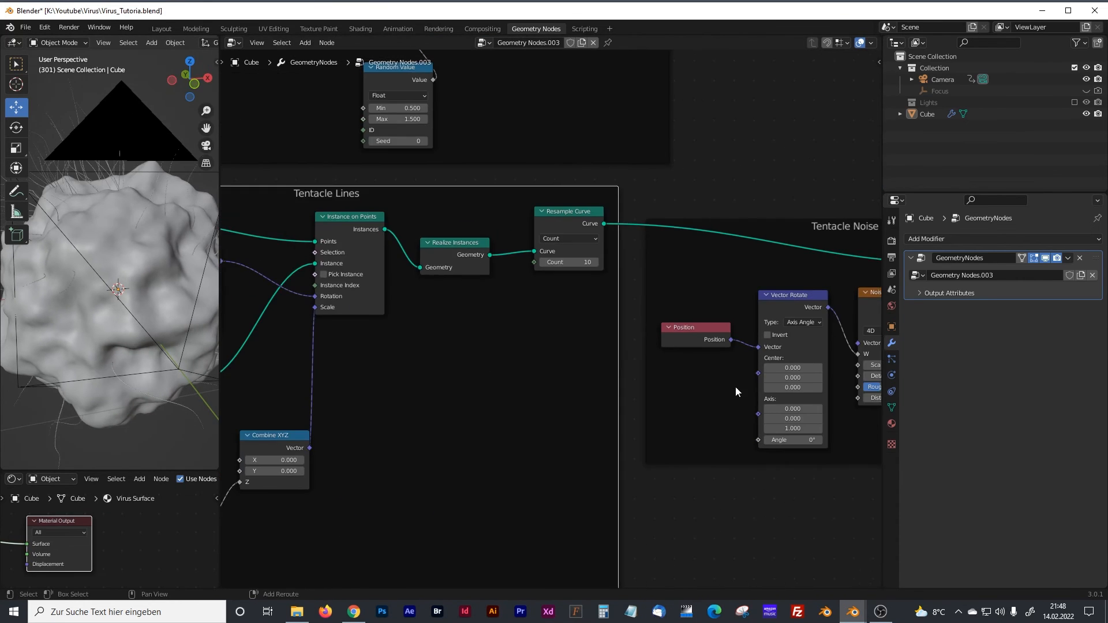
pyautogui.keyDown('ctrl'); pyautogui.hscroll(15, 698, 406); pyautogui.keyUp('ctrl')
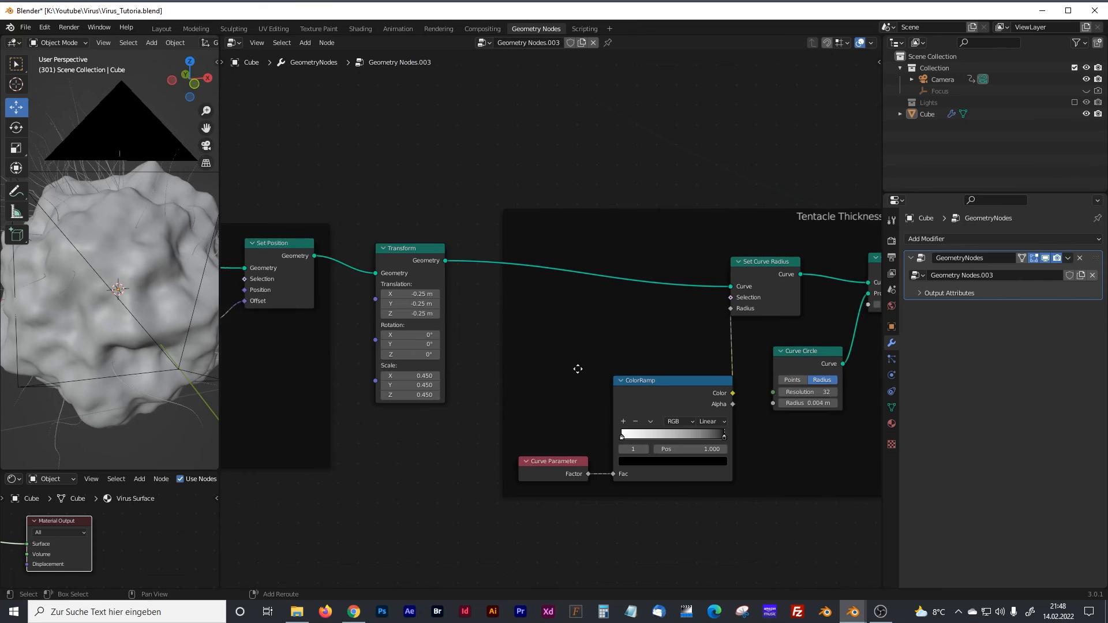
pyautogui.scroll(3, 676, 359)
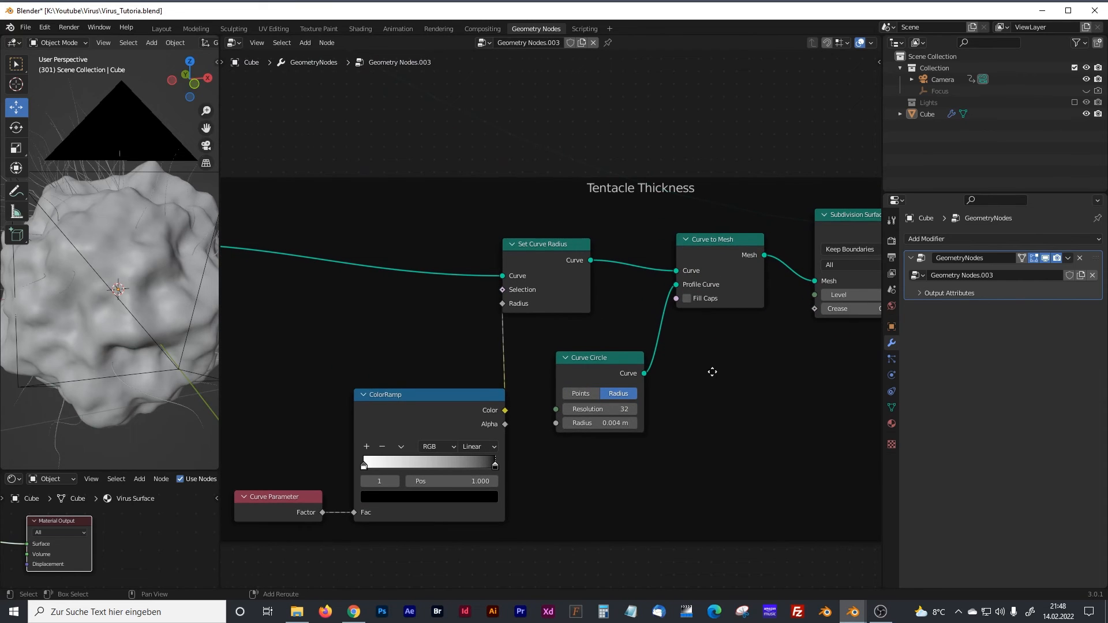
pyautogui.click(605, 422)
pyautogui.click(567, 423)
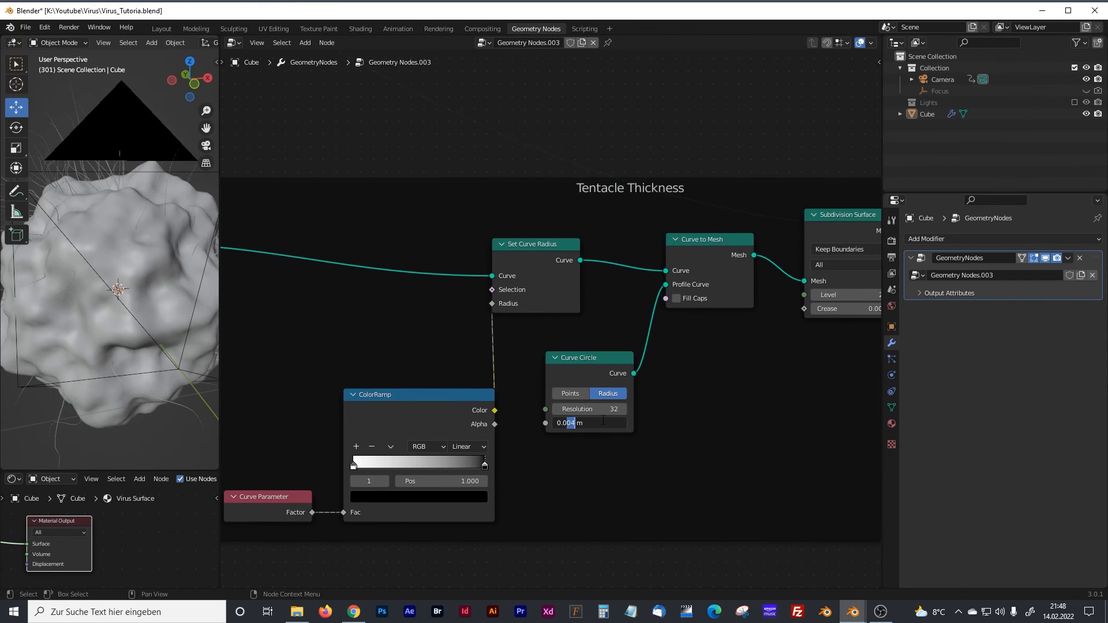
pyautogui.press('Delete')
pyautogui.press('Delete')
pyautogui.write('08')
pyautogui.press('Return')
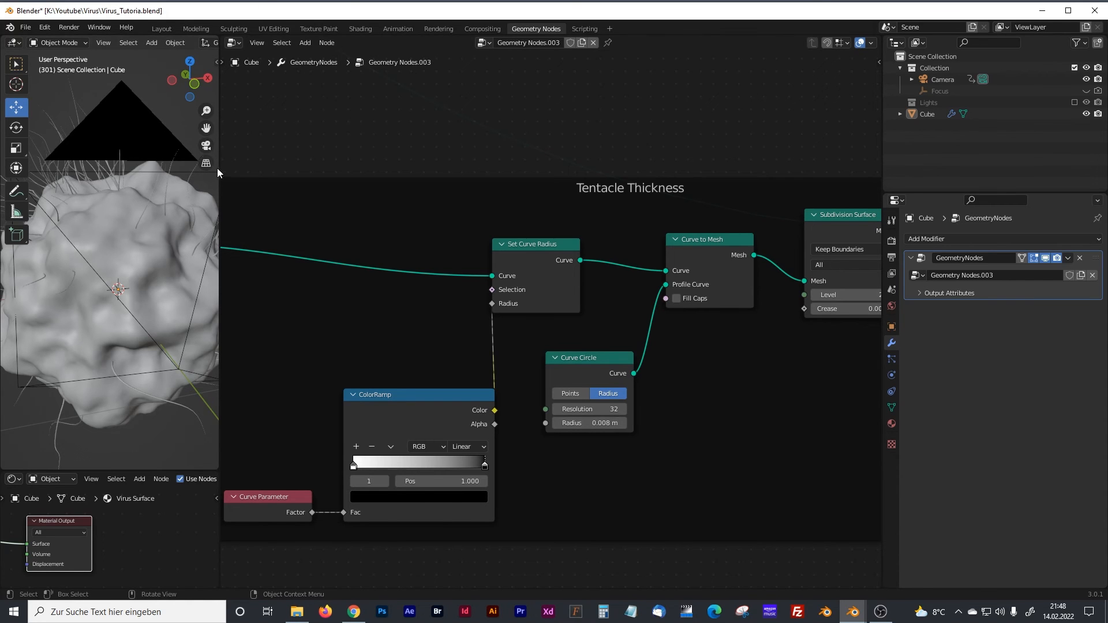
# Step: Widen the 3D viewport and check the thicker tentacles in camera view
pyautogui.moveTo(219, 168); pyautogui.dragTo(456, 219)
pyautogui.press('KP_0')
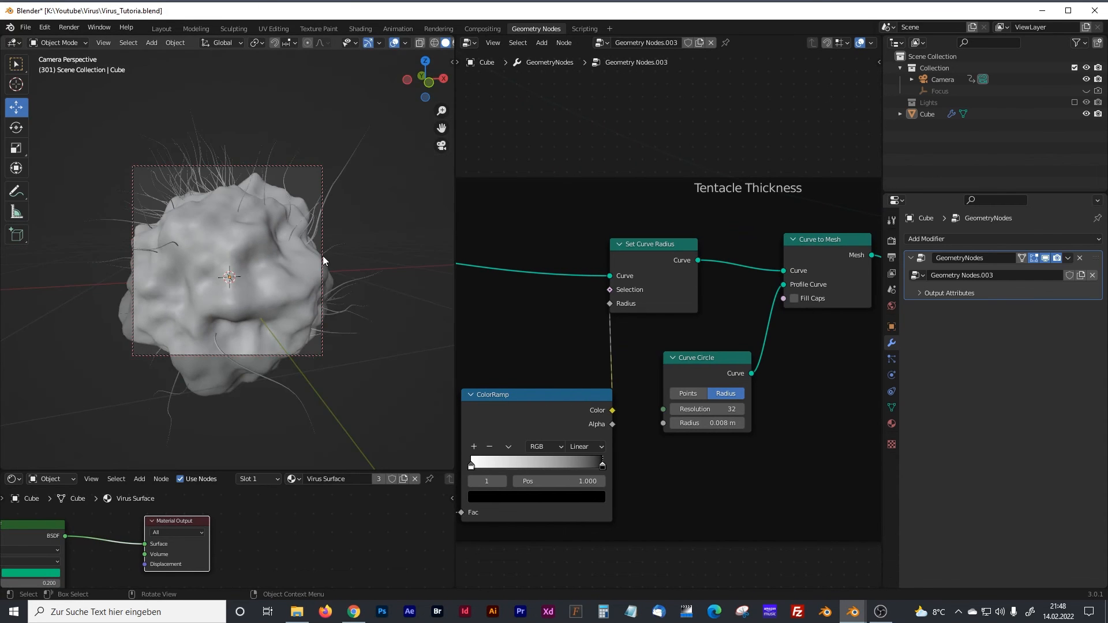
pyautogui.moveTo(538, 334); pyautogui.dragTo(735, 344, button='middle')
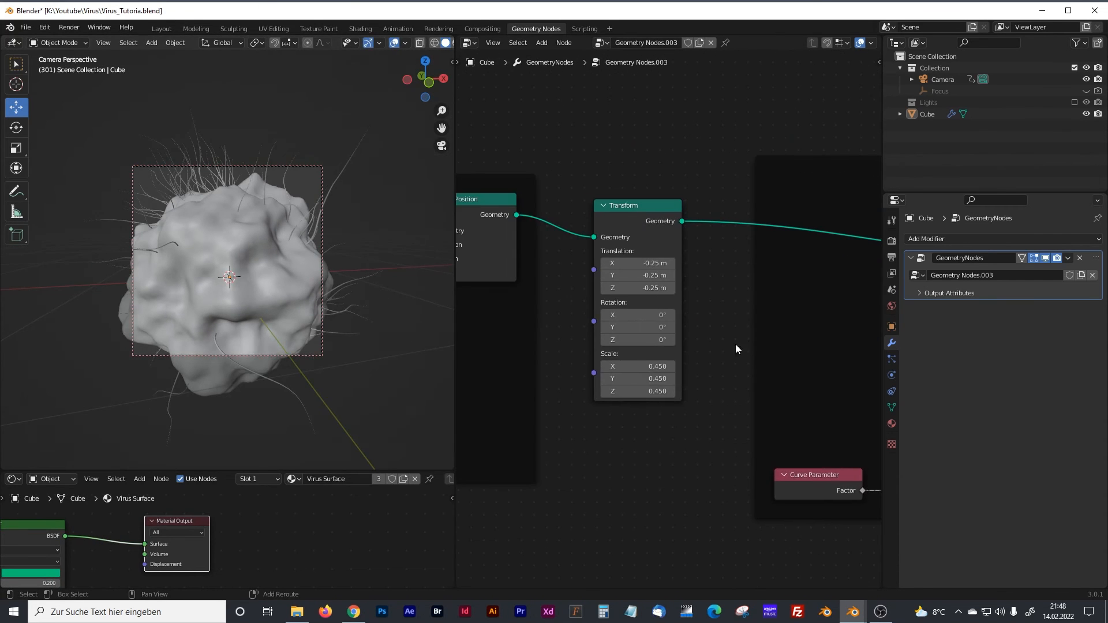
# Step: Widen the node editor around the Tentacle Noise frame and try a Vector Rotate Angle of 53.3°
pyautogui.moveTo(555, 380); pyautogui.dragTo(502, 364, button='middle')
pyautogui.moveTo(454, 354); pyautogui.dragTo(279, 354)
pyautogui.moveTo(463, 378); pyautogui.dragTo(668, 391, button='middle')
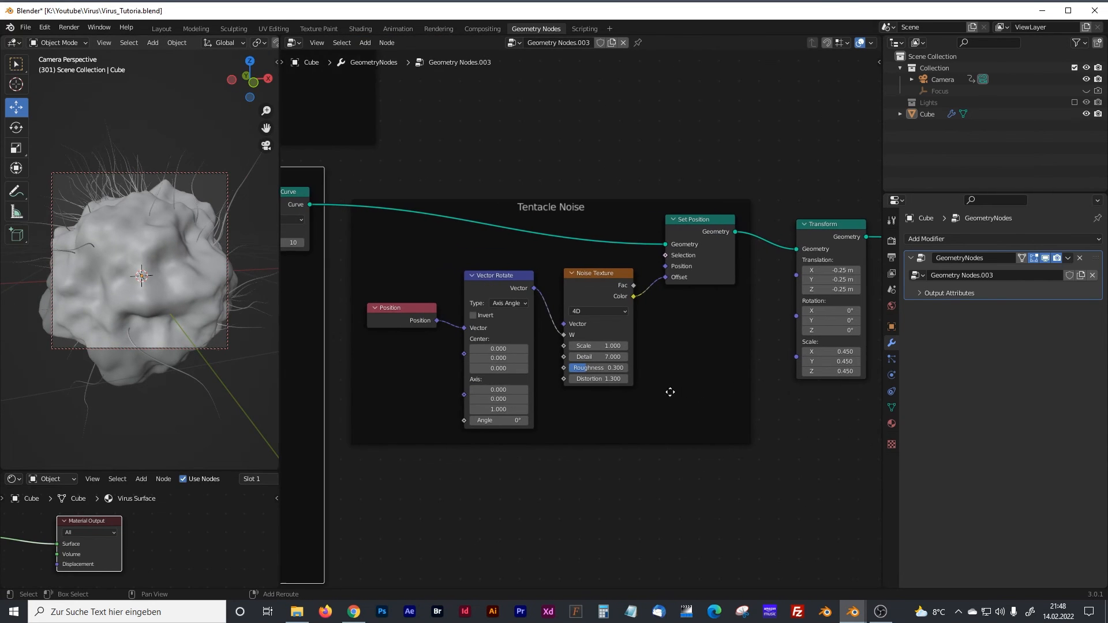
pyautogui.moveTo(500, 420); pyautogui.dragTo(664, 420)
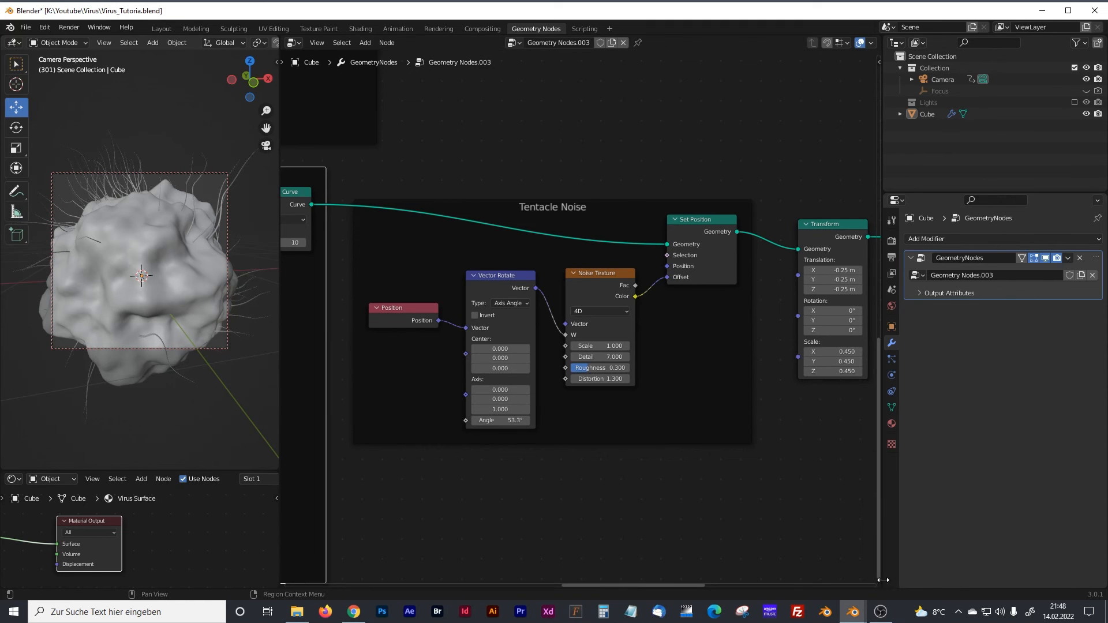
# Step: Split off a new area below the geometry node editor, make it a Timeline and go to frame 1
pyautogui.moveTo(881, 587); pyautogui.dragTo(323, 439)
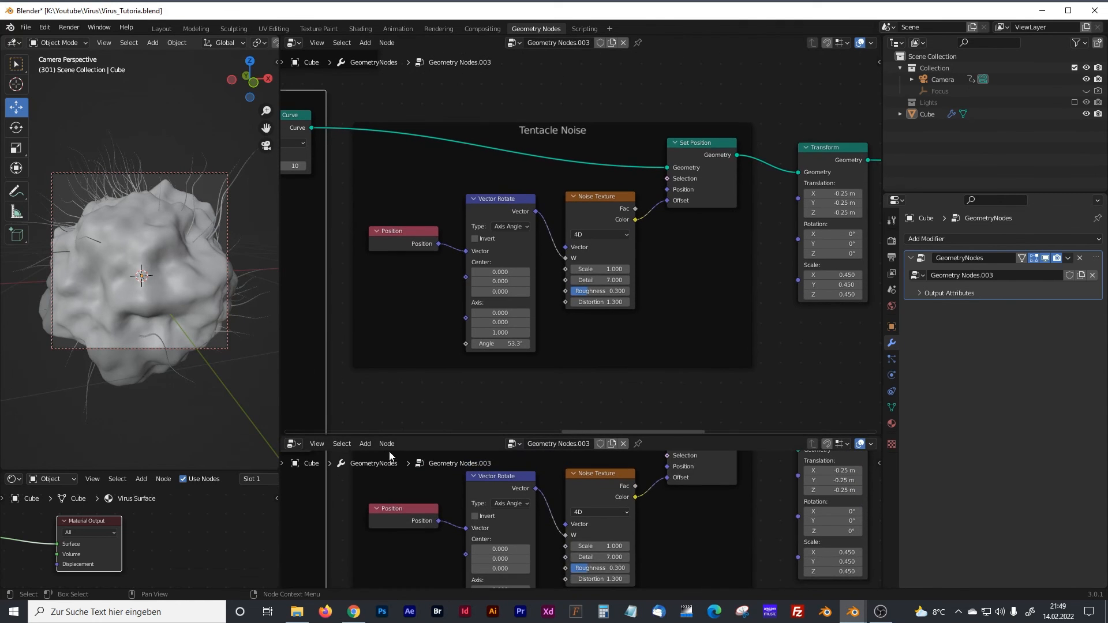
pyautogui.click(298, 447)
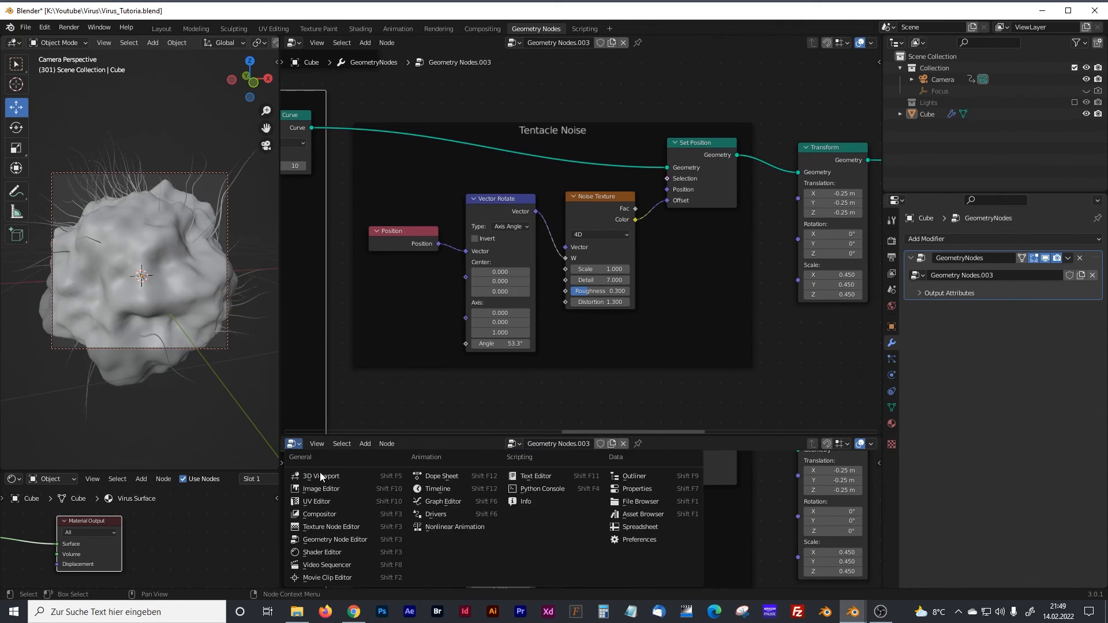
pyautogui.click(432, 490)
pyautogui.click(556, 443)
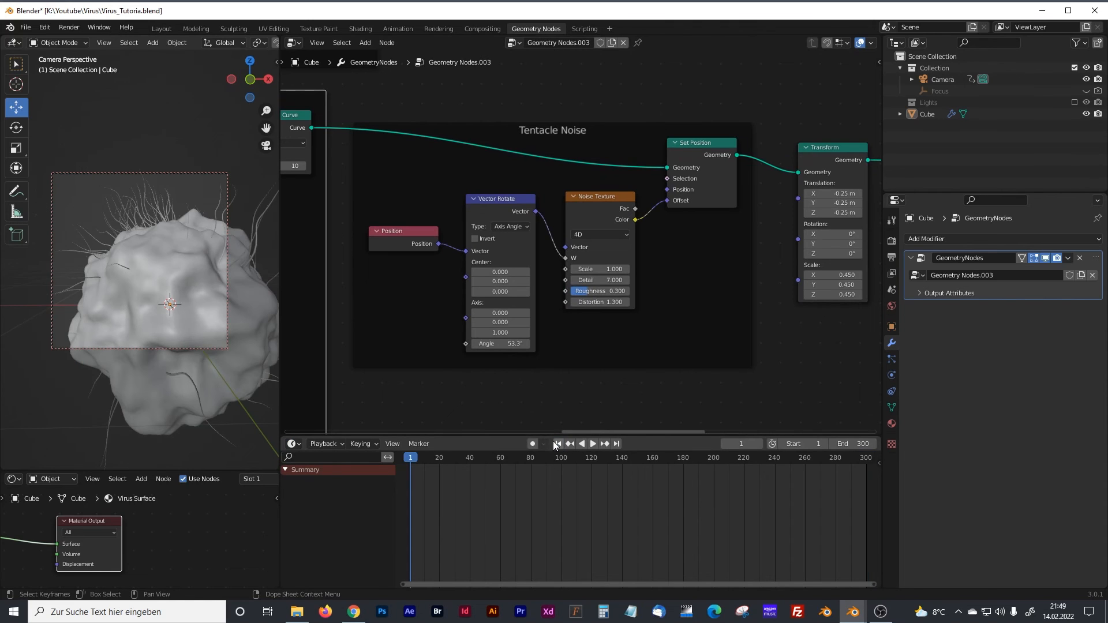
# Step: Set the Vector Rotate node's Angle to 0° and keyframe it at frame 1
pyautogui.click(510, 345)
pyautogui.write('0')
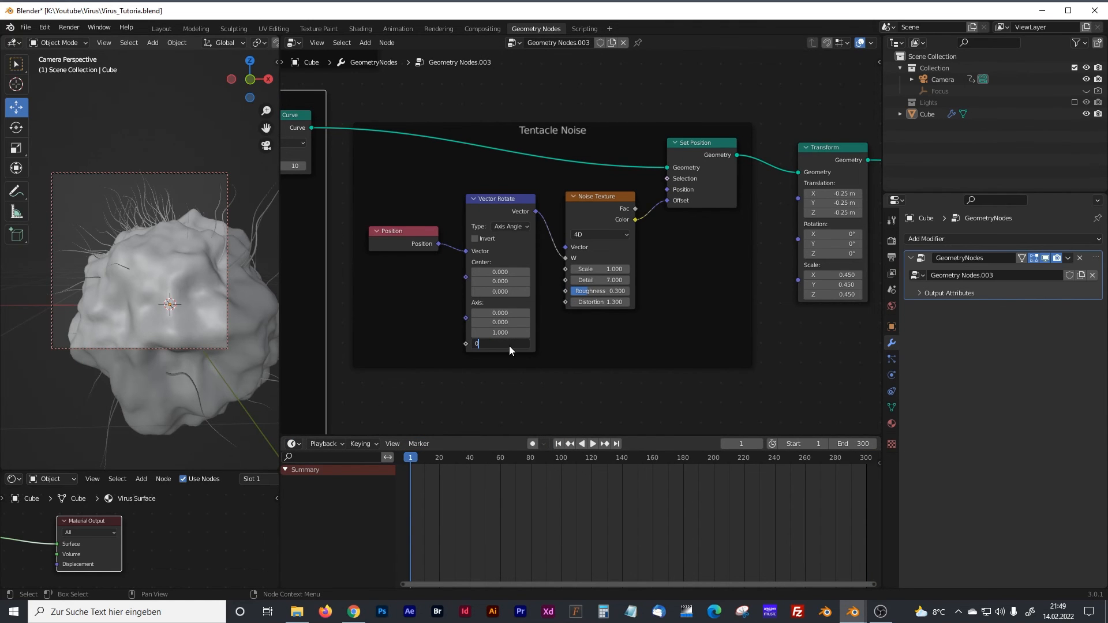
pyautogui.press('Return')
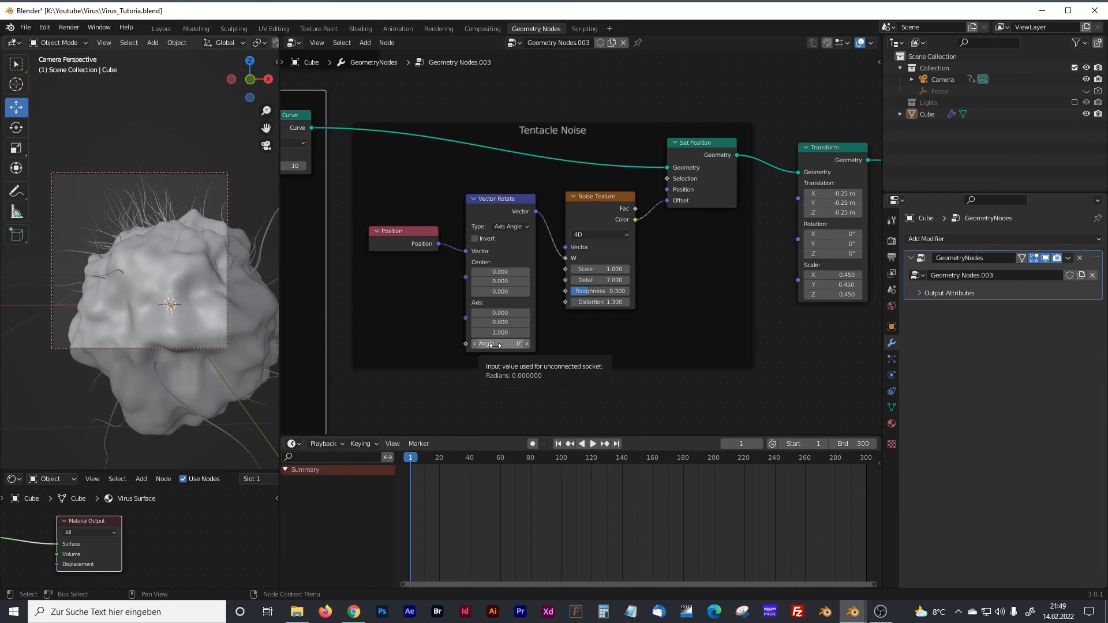
pyautogui.rightClick(495, 344)
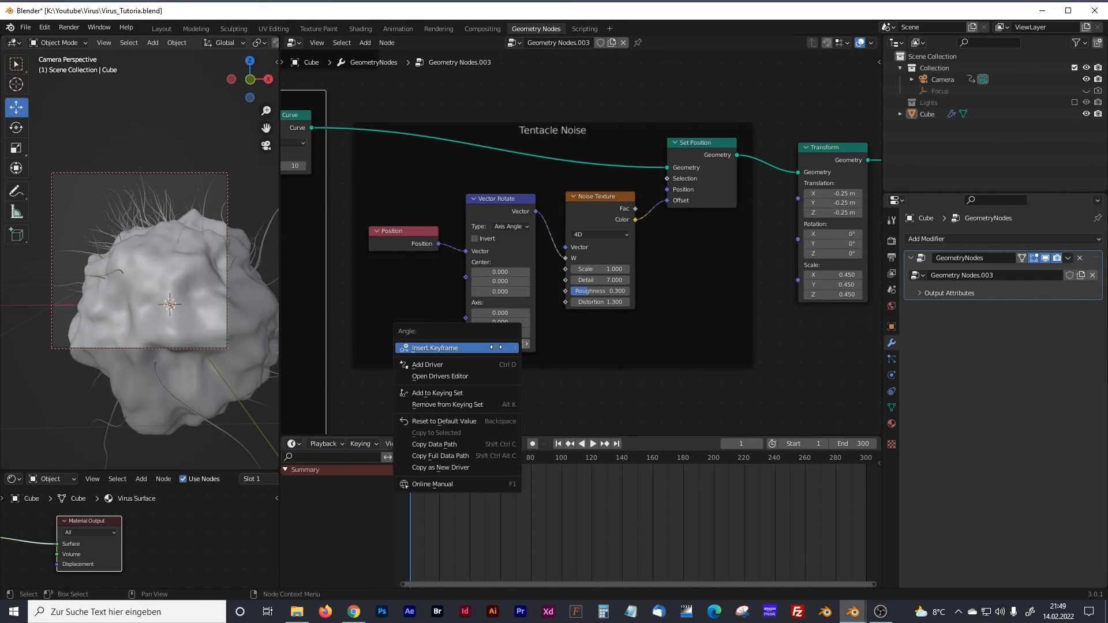
pyautogui.click(445, 349)
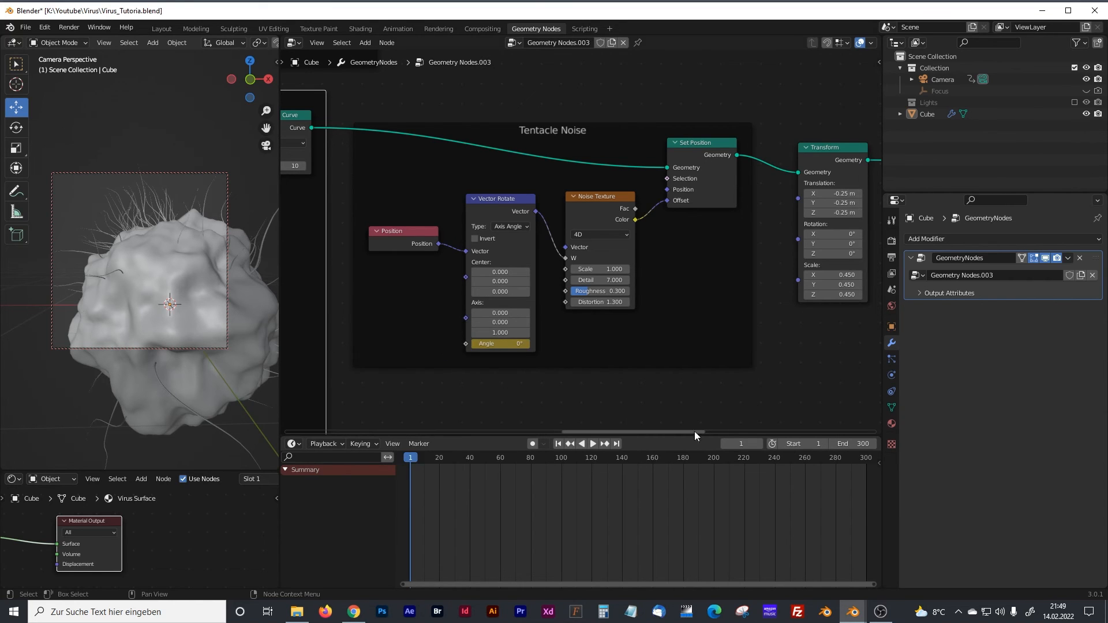
# Step: Go to frame 301, set the Vector Rotate node's Angle to 360° and insert a keyframe there
pyautogui.click(616, 444)
pyautogui.click(741, 444)
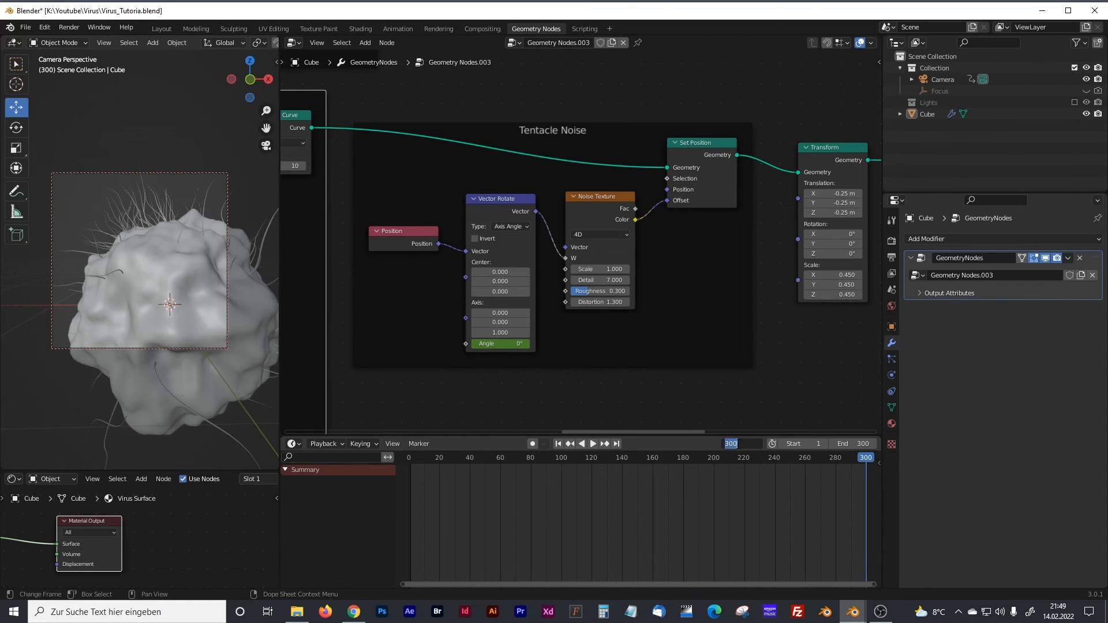
pyautogui.write('301')
pyautogui.press('Return')
pyautogui.click(521, 344)
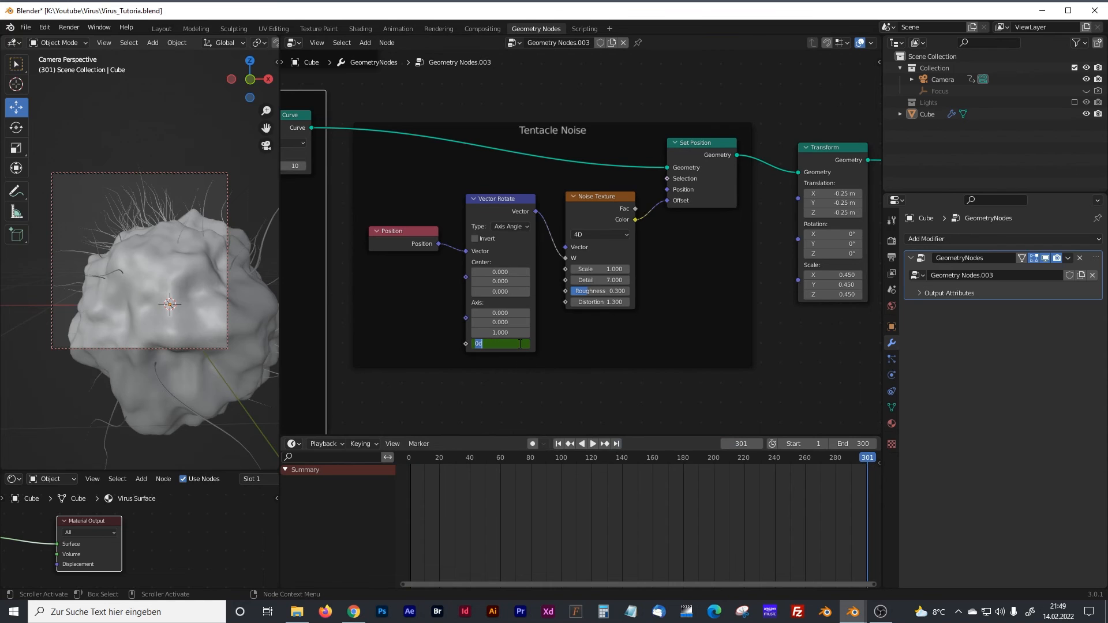
pyautogui.write('360')
pyautogui.press('Return')
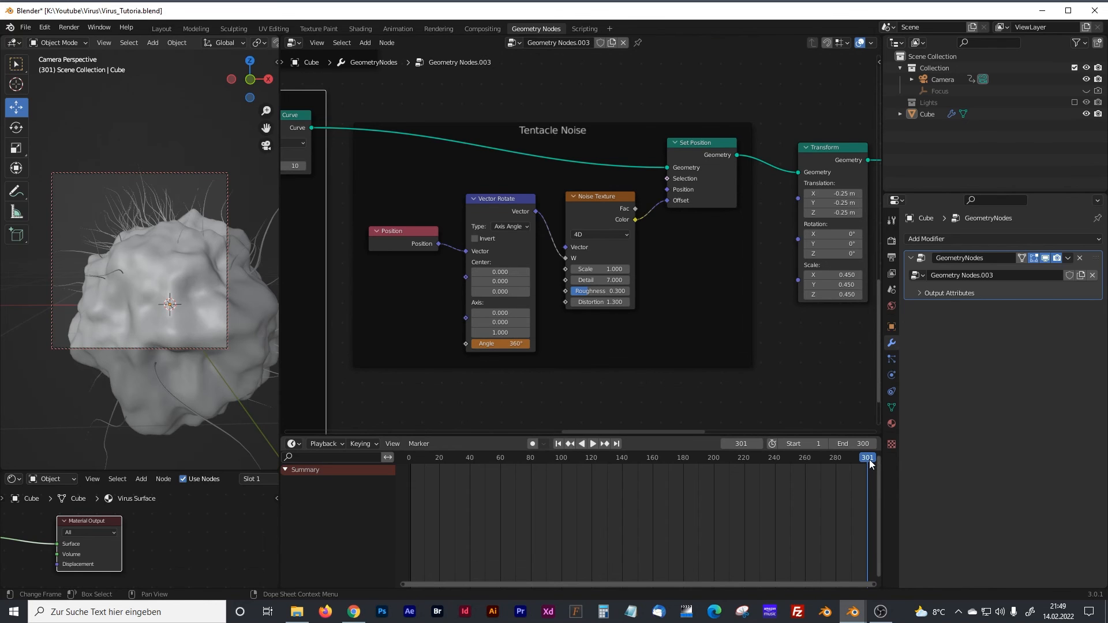
pyautogui.rightClick(472, 344)
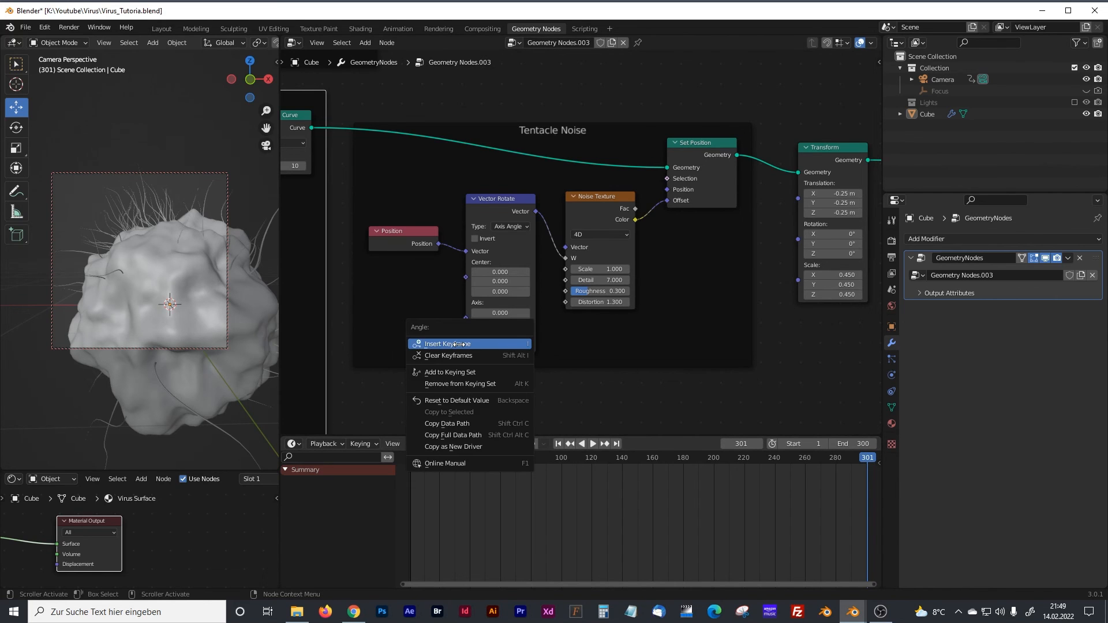
pyautogui.click(460, 345)
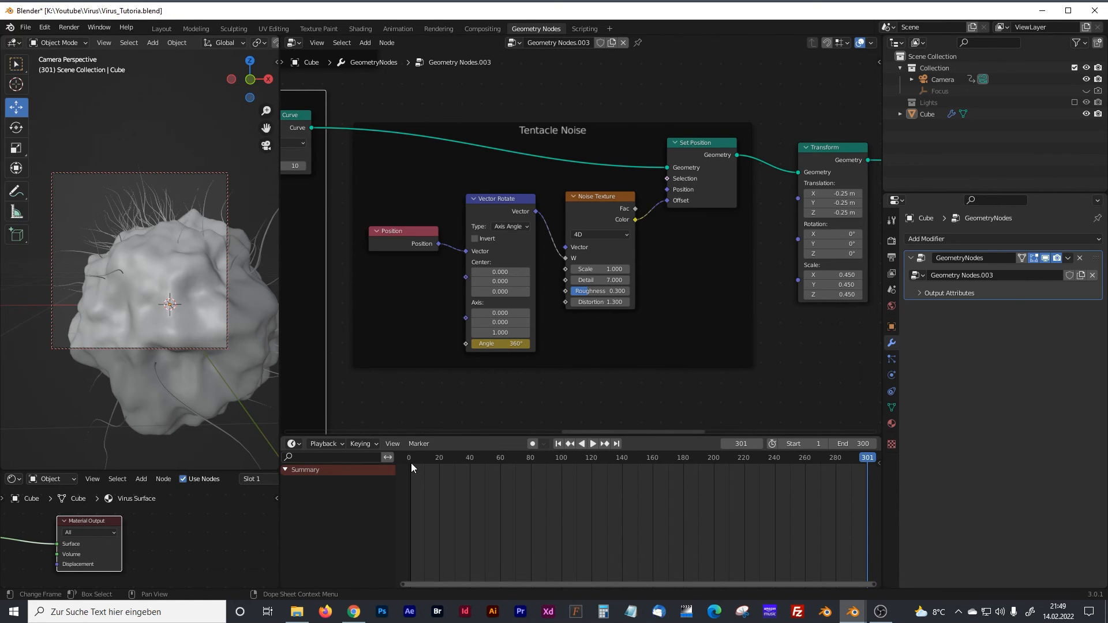
# Step: Move the Join Geometry node farther from the Subdivision Surface node to make room between them
pyautogui.scroll(-2, 168, 275)
pyautogui.keyDown('shift'); pyautogui.moveTo(169, 275); pyautogui.dragTo(151, 263, button='middle'); pyautogui.keyUp('shift')
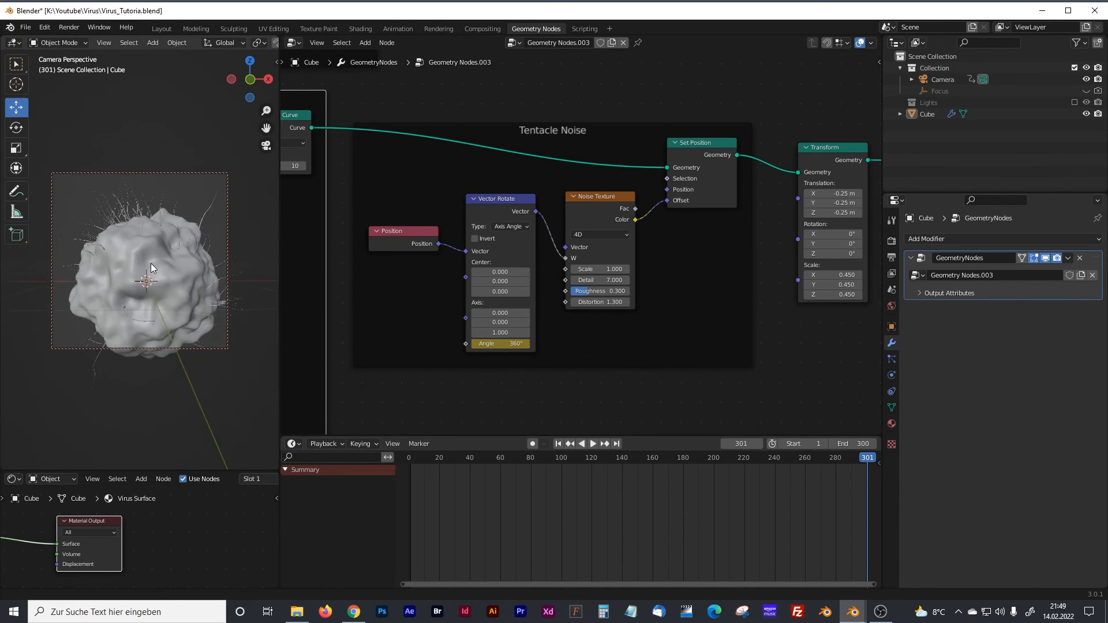
pyautogui.moveTo(720, 277); pyautogui.dragTo(628, 313, button='middle')
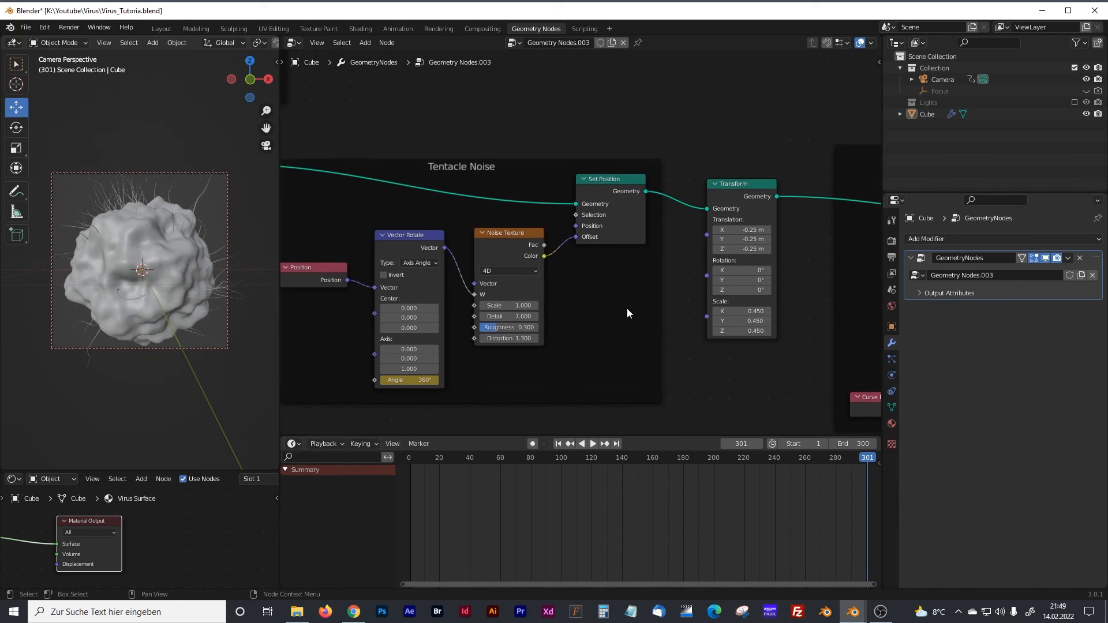
pyautogui.scroll(-2, 664, 313)
pyautogui.moveTo(702, 314); pyautogui.dragTo(555, 313, button='middle')
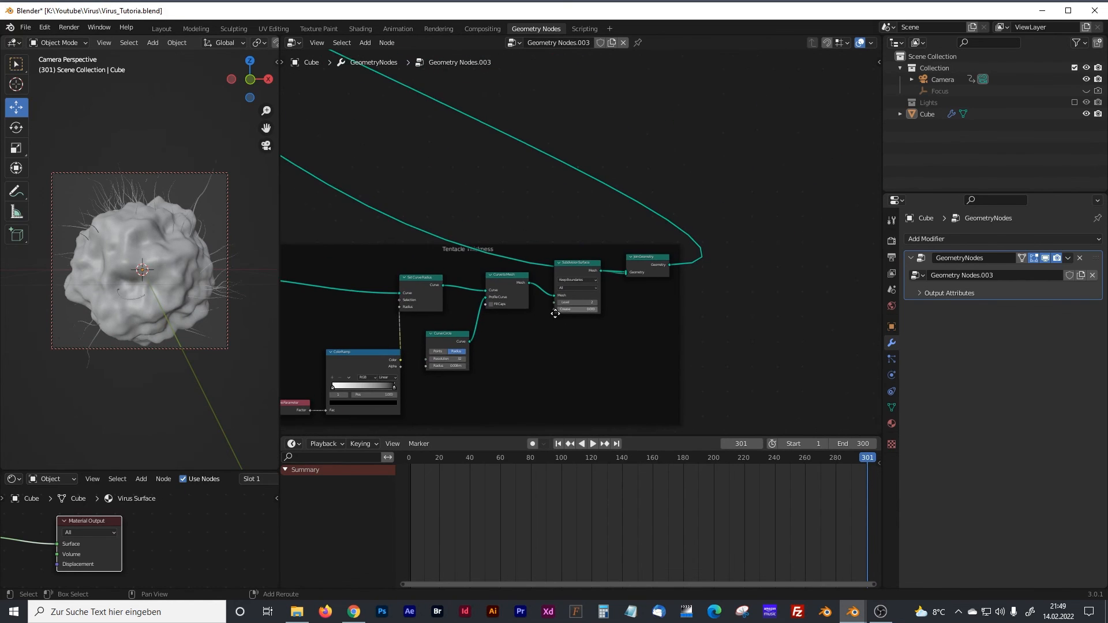
pyautogui.moveTo(645, 258); pyautogui.dragTo(796, 209)
# Step: Insert a Set Material node between the Subdivision Surface and Join Geometry nodes and assign the Tentacles material
pyautogui.hotkey('shift', 'a')
pyautogui.click(627, 247)
pyautogui.write('set')
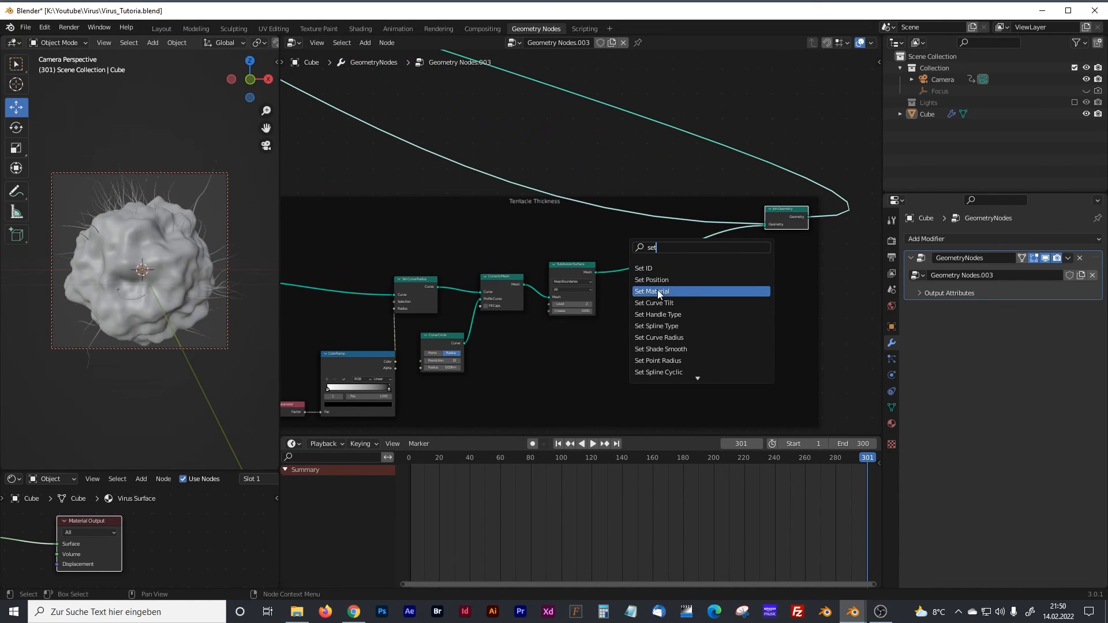
pyautogui.click(657, 290)
pyautogui.click(667, 319)
pyautogui.scroll(3, 667, 318)
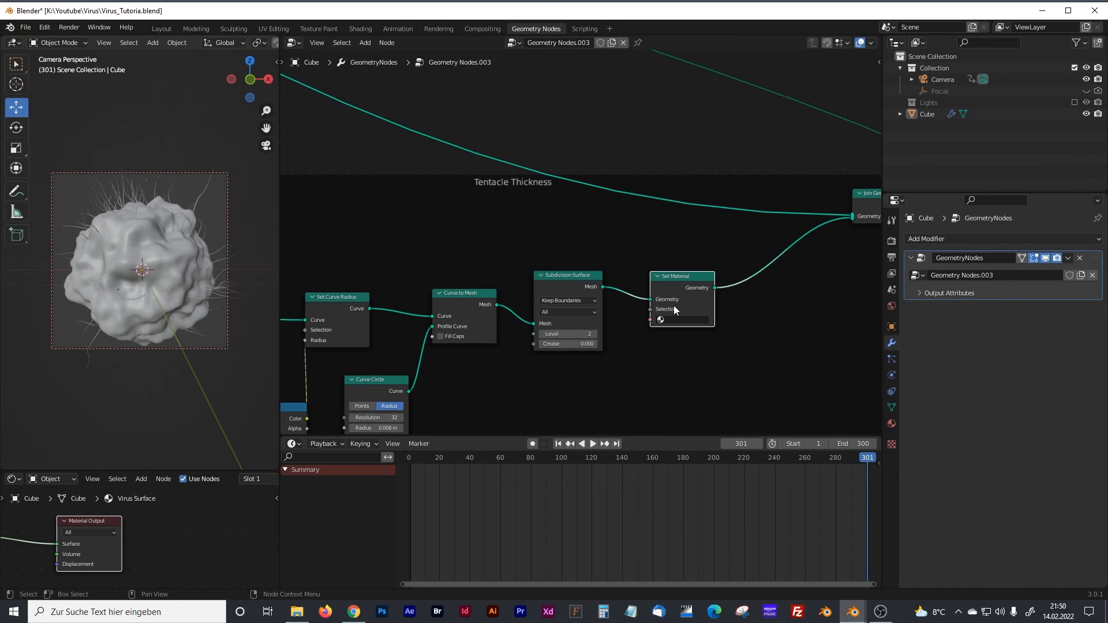
pyautogui.moveTo(684, 275); pyautogui.dragTo(681, 260)
pyautogui.click(668, 304)
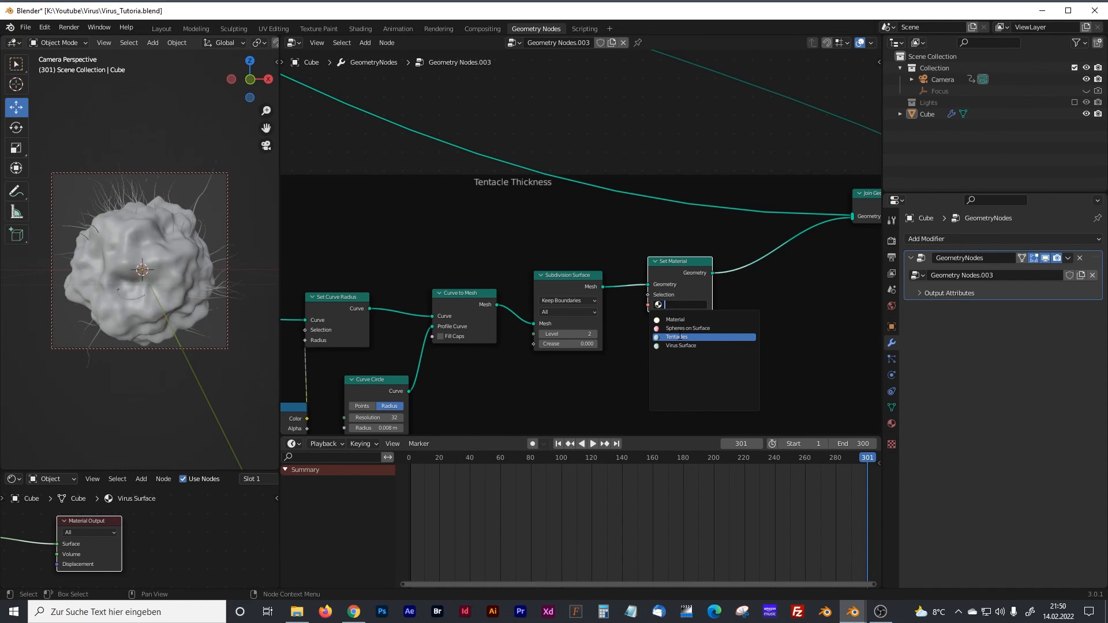
pyautogui.click(679, 338)
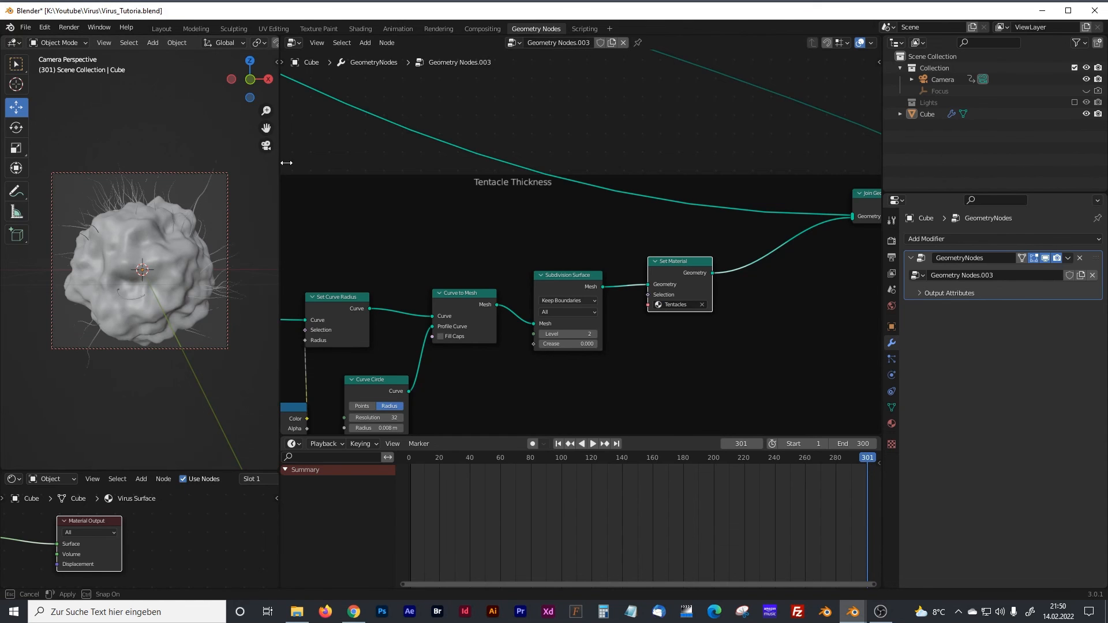
# Step: Enable the Lights collection and show the widened 3D viewport in Rendered shading
pyautogui.moveTo(279, 161); pyautogui.dragTo(430, 111)
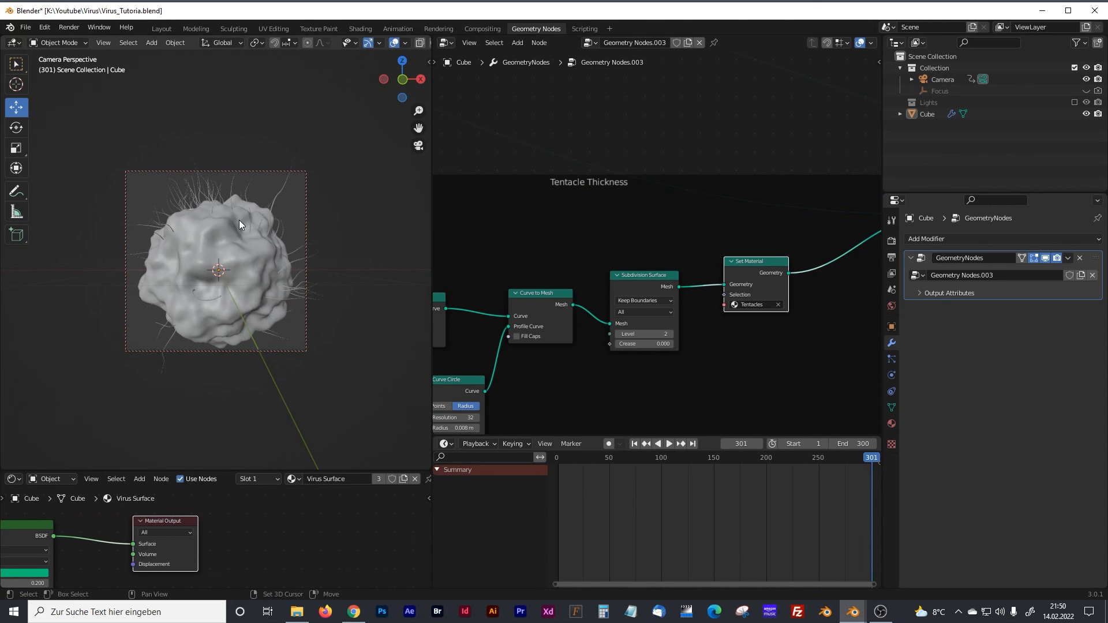
pyautogui.click(1074, 103)
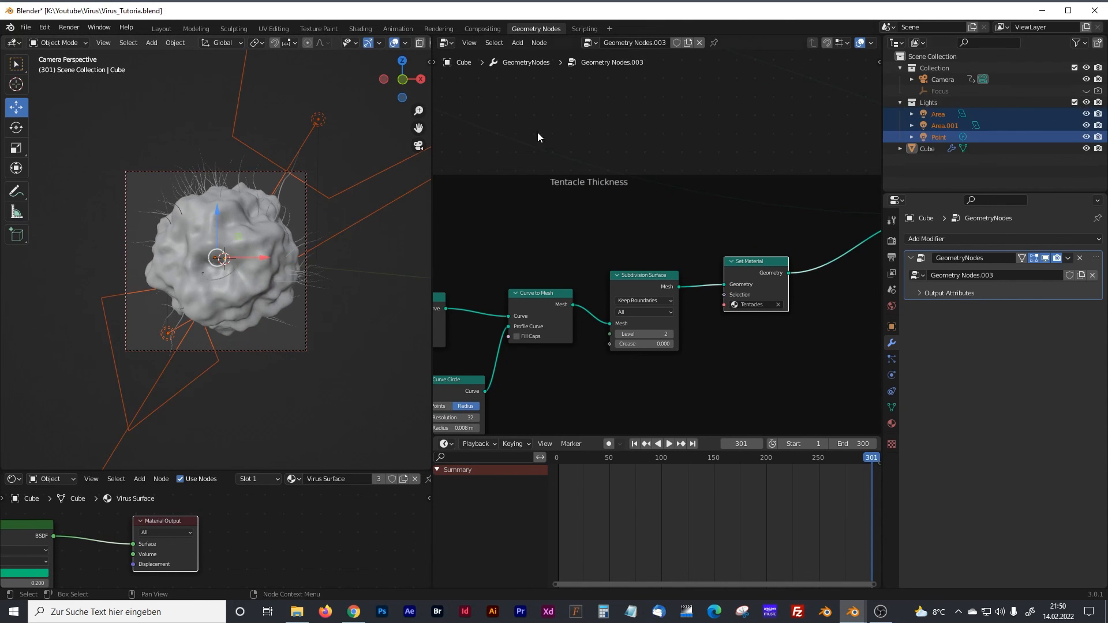
pyautogui.moveTo(432, 174); pyautogui.dragTo(512, 171)
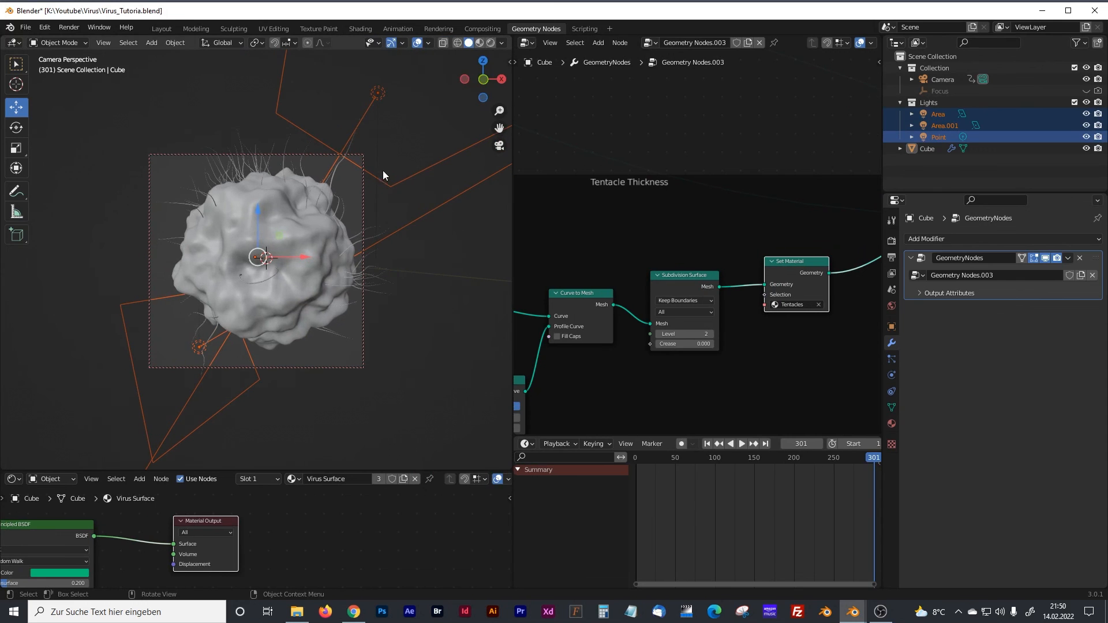
pyautogui.click(491, 43)
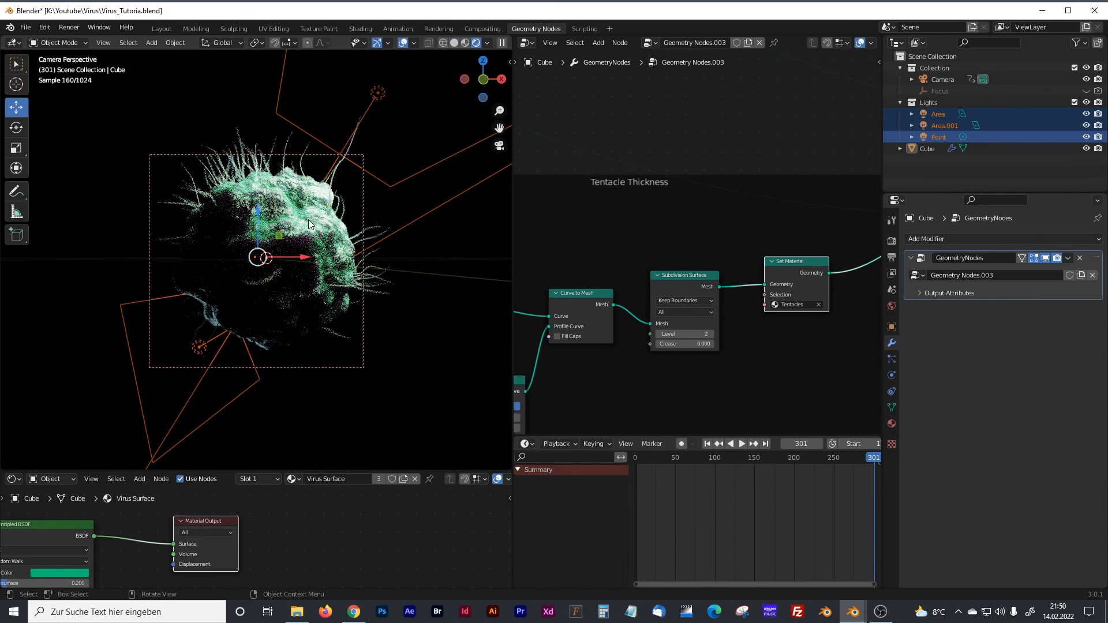
pyautogui.scroll(1, 309, 219)
pyautogui.scroll(-1, 303, 220)
pyautogui.moveTo(291, 233); pyautogui.dragTo(326, 259, button='middle')
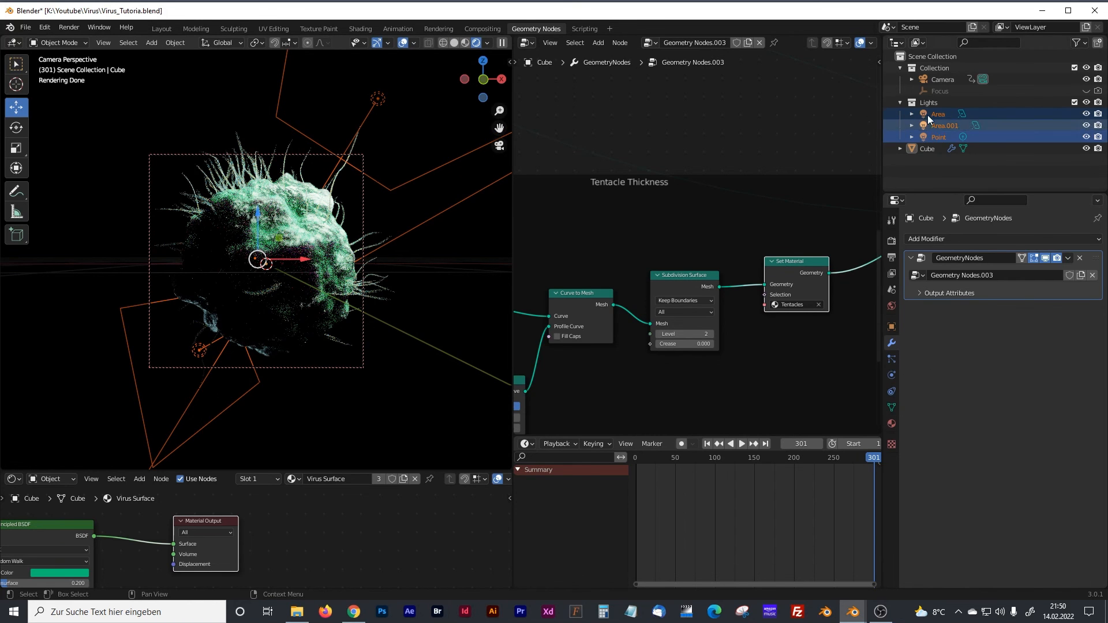
# Step: Turn off Depth of Field for the camera and check the rendered virus
pyautogui.click(939, 81)
pyautogui.click(891, 375)
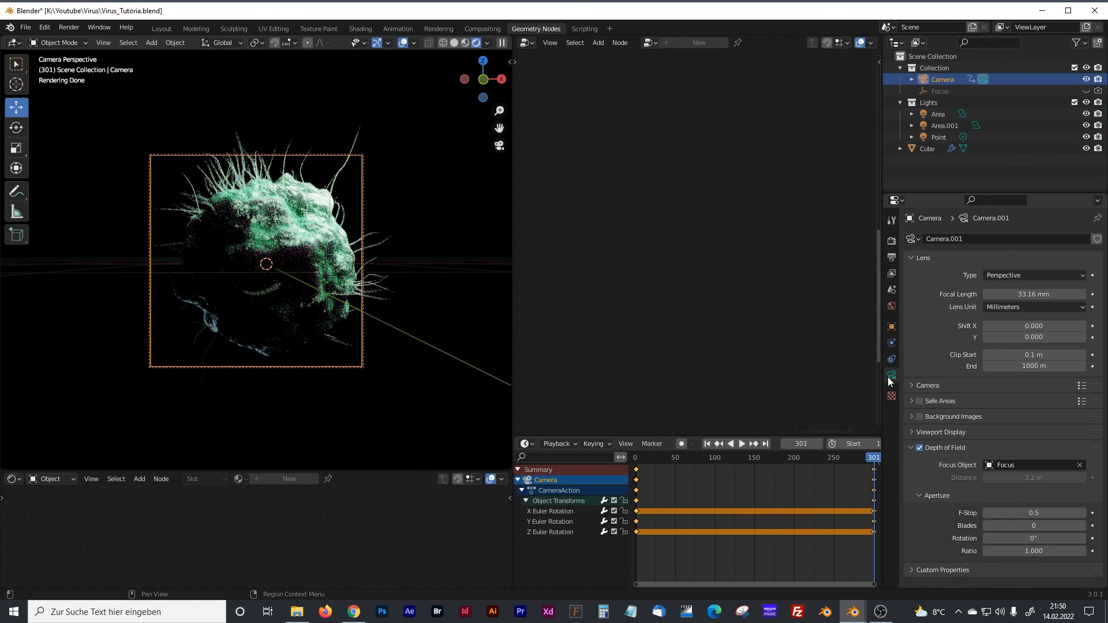
pyautogui.click(920, 448)
pyautogui.scroll(5, 303, 220)
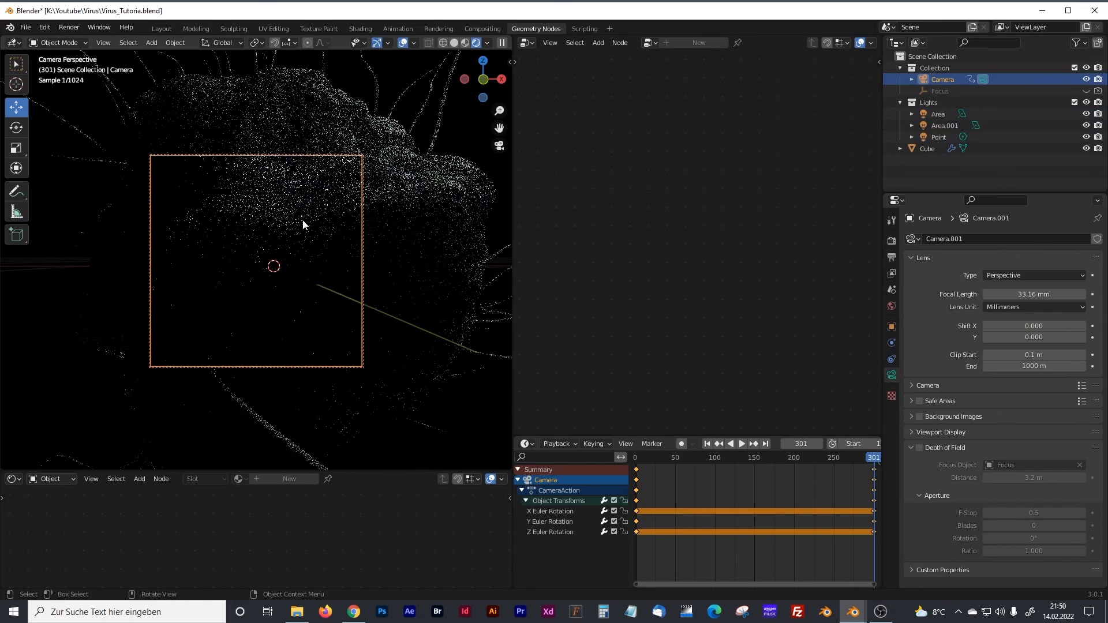
pyautogui.moveTo(299, 204); pyautogui.dragTo(297, 227, button='middle')
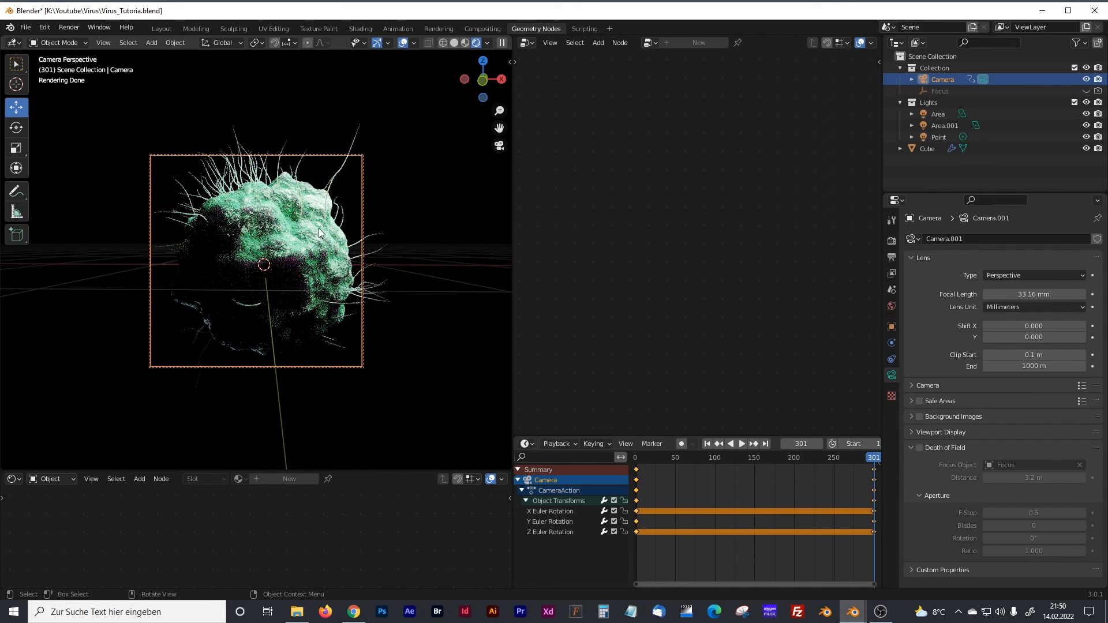
# Step: Enlarge the node editor by narrowing the 3D viewport and reducing the Timeline's height
pyautogui.moveTo(513, 217); pyautogui.dragTo(425, 215)
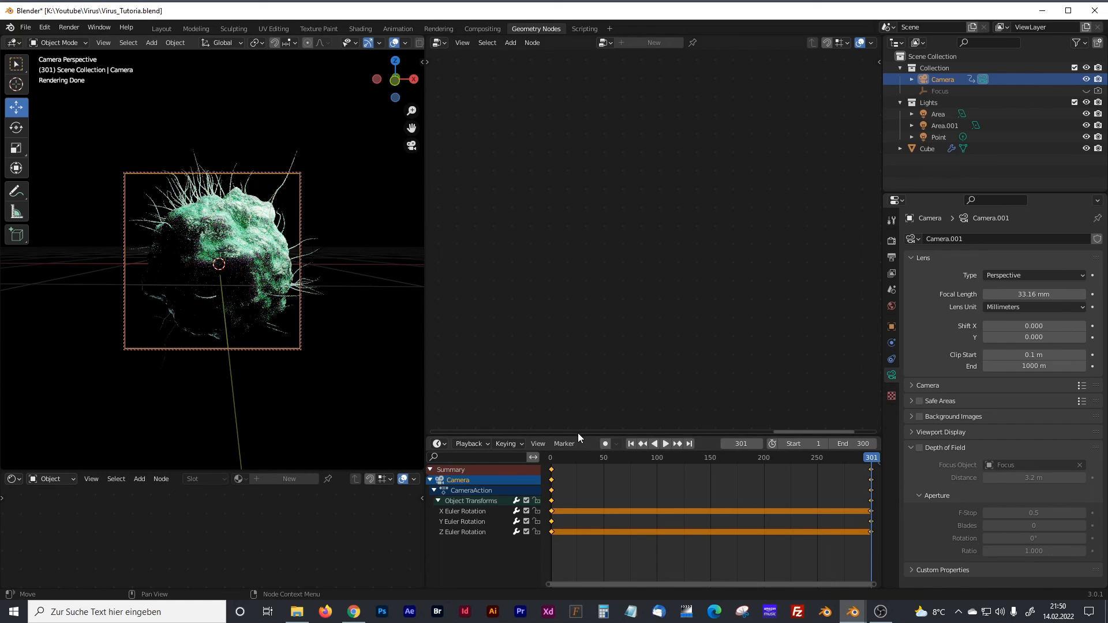
pyautogui.moveTo(579, 434); pyautogui.dragTo(597, 466)
pyautogui.moveTo(429, 246); pyautogui.dragTo(342, 240)
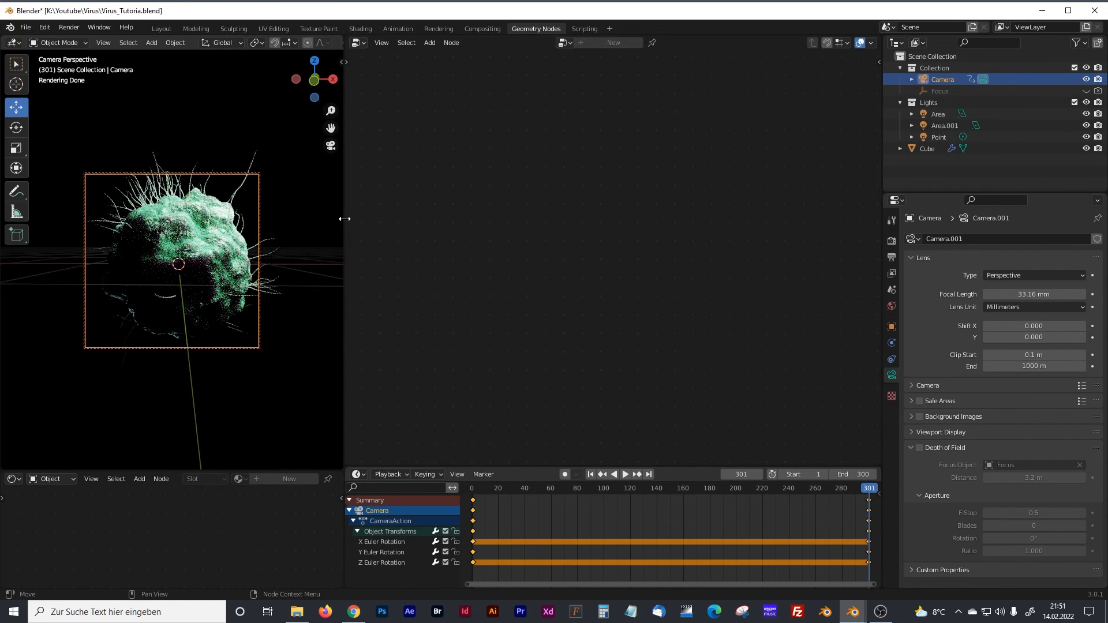
pyautogui.moveTo(345, 219); pyautogui.dragTo(397, 219)
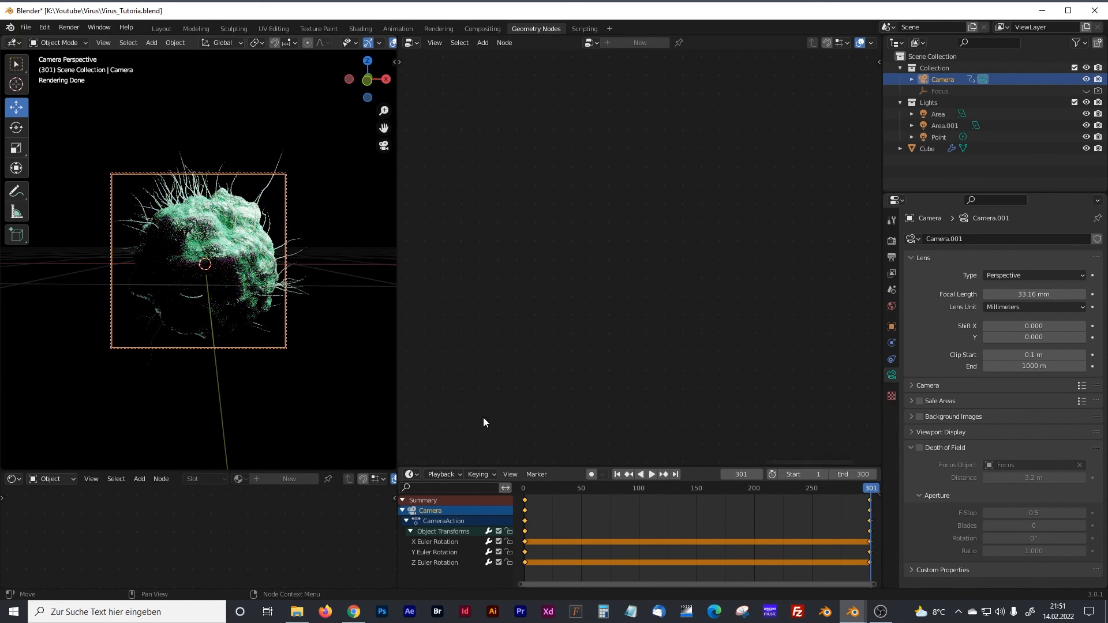
# Step: Select the virus cube and examine the Vector Rotate and Noise Texture nodes in the Tentacle Noise frame
pyautogui.click(222, 254)
pyautogui.moveTo(451, 312); pyautogui.dragTo(594, 255, button='middle')
pyautogui.scroll(-5, 595, 254)
pyautogui.moveTo(538, 309); pyautogui.dragTo(620, 245, button='middle')
pyautogui.moveTo(416, 306); pyautogui.dragTo(718, 331, button='middle')
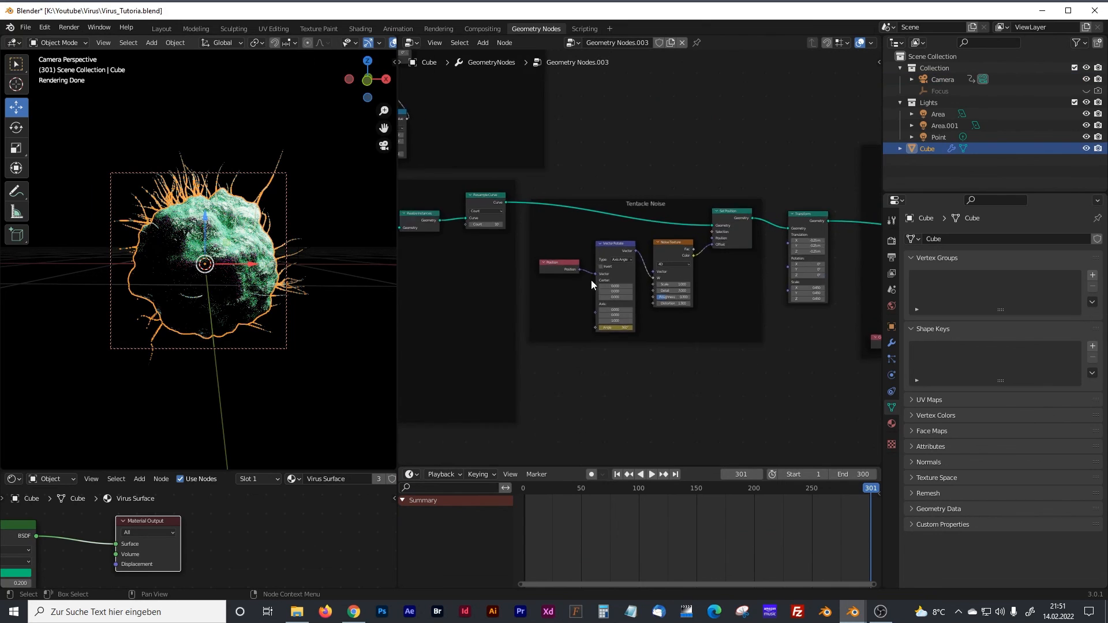
pyautogui.scroll(3, 592, 284)
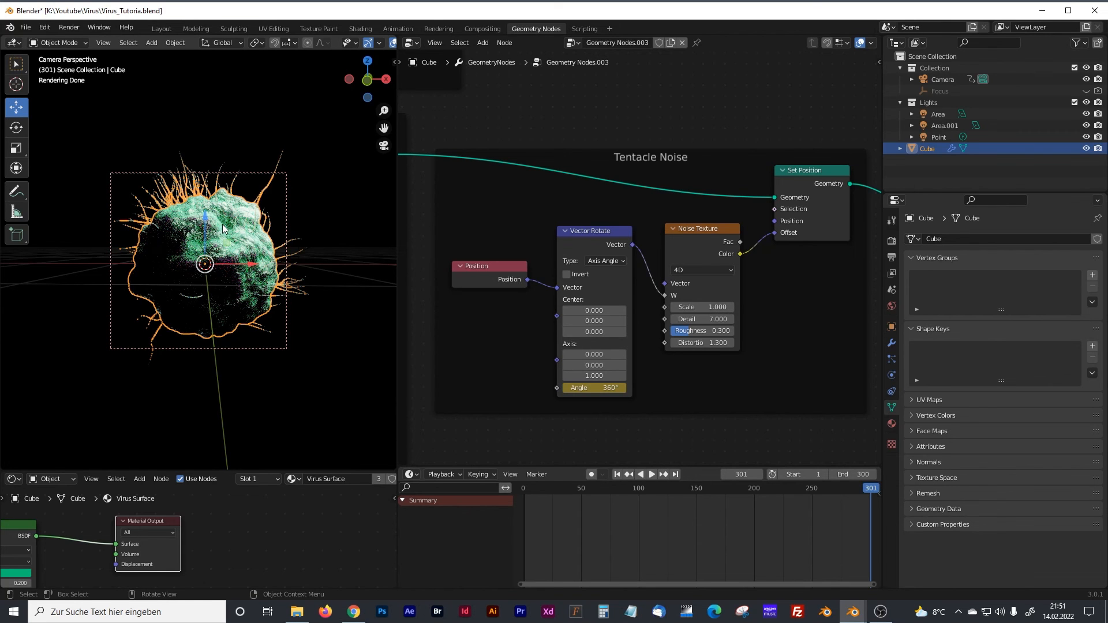
# Step: Select the Area light above the virus and inspect the rendered tentacles from several angles and distances
pyautogui.click(280, 140)
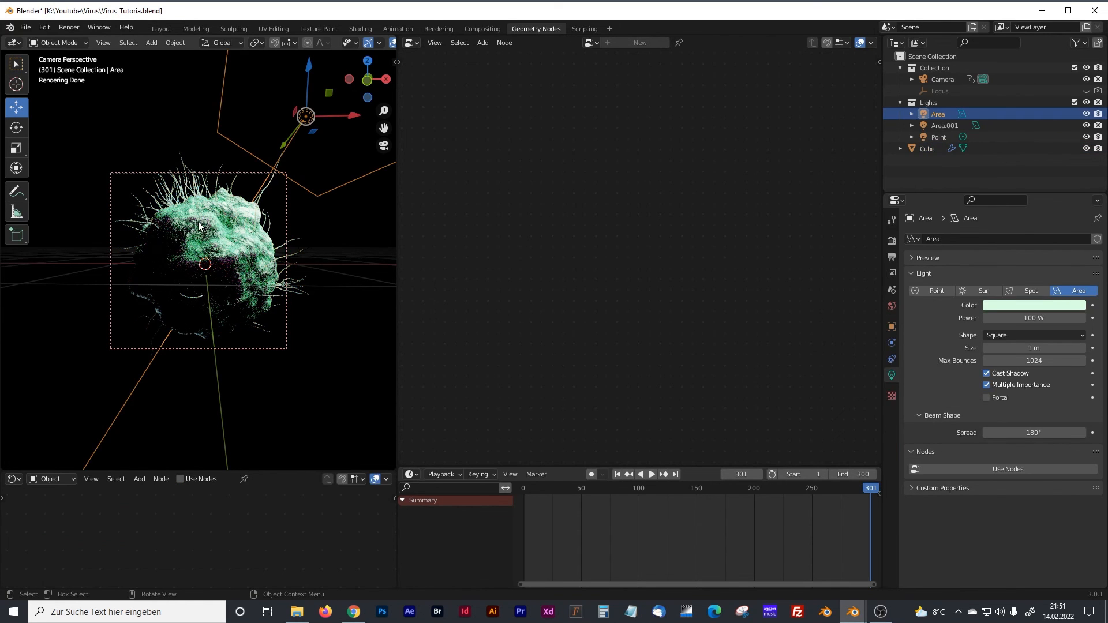
pyautogui.scroll(2, 199, 222)
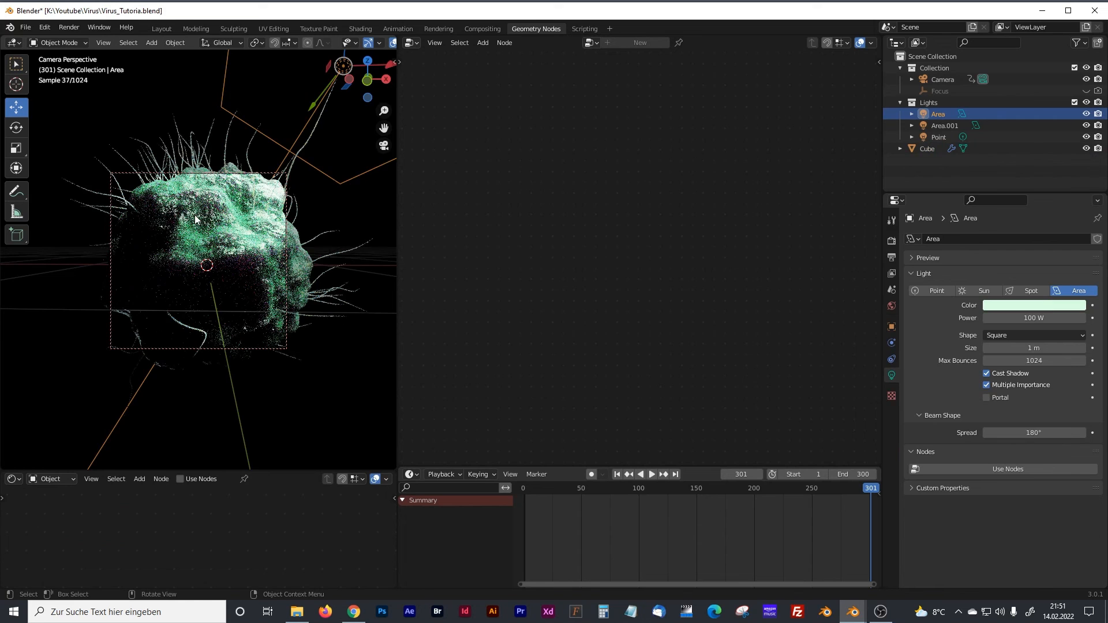
pyautogui.moveTo(195, 215); pyautogui.dragTo(210, 236, button='middle')
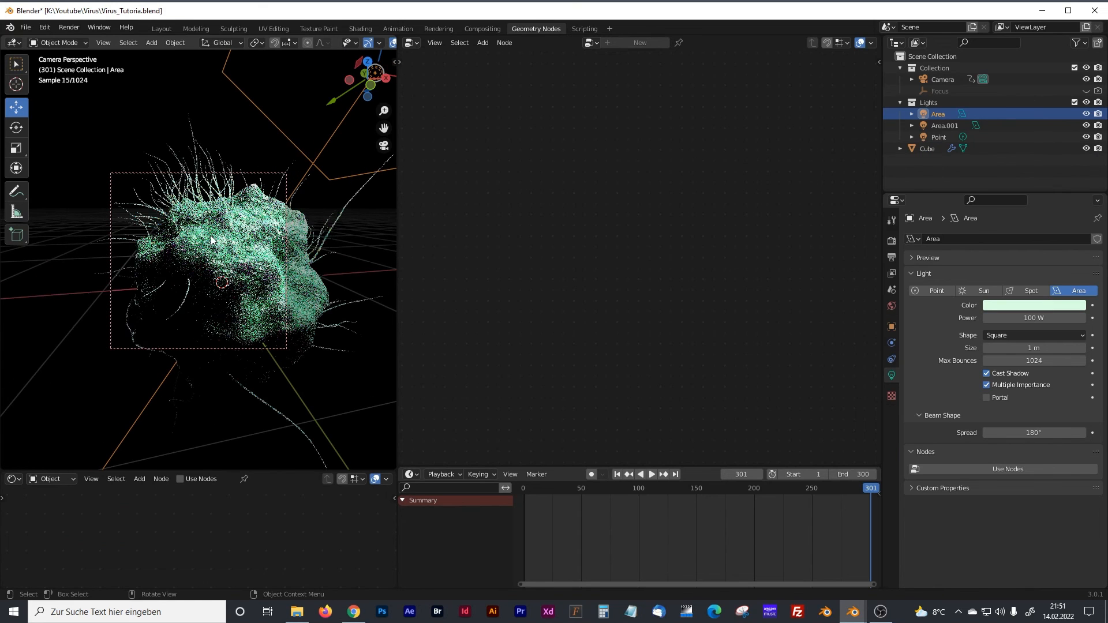
pyautogui.scroll(-2, 210, 236)
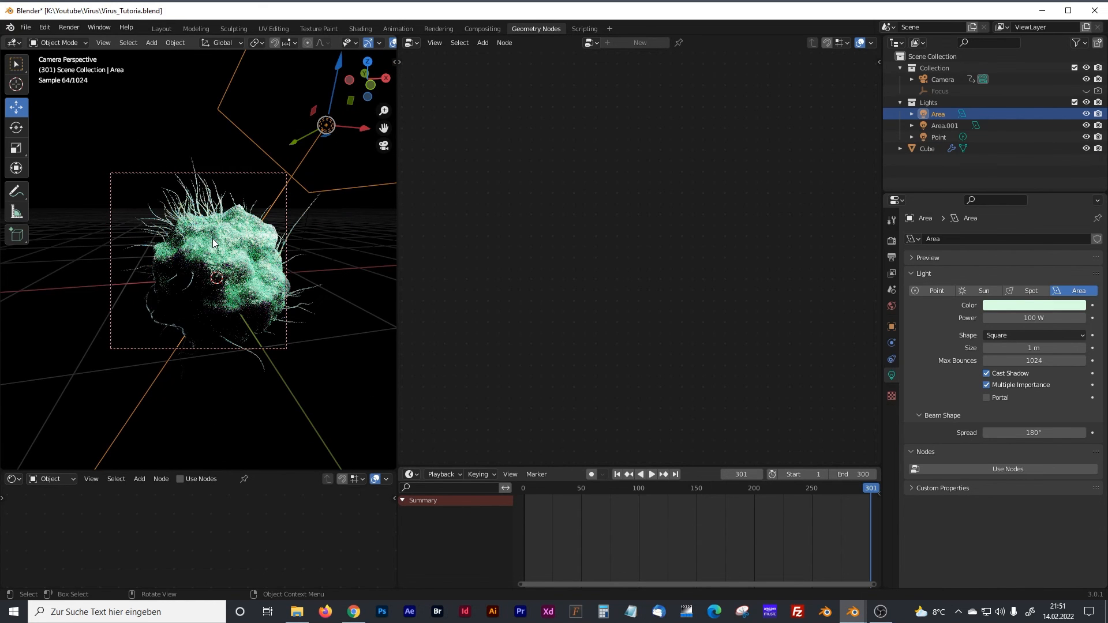
pyautogui.moveTo(212, 238); pyautogui.dragTo(206, 230, button='middle')
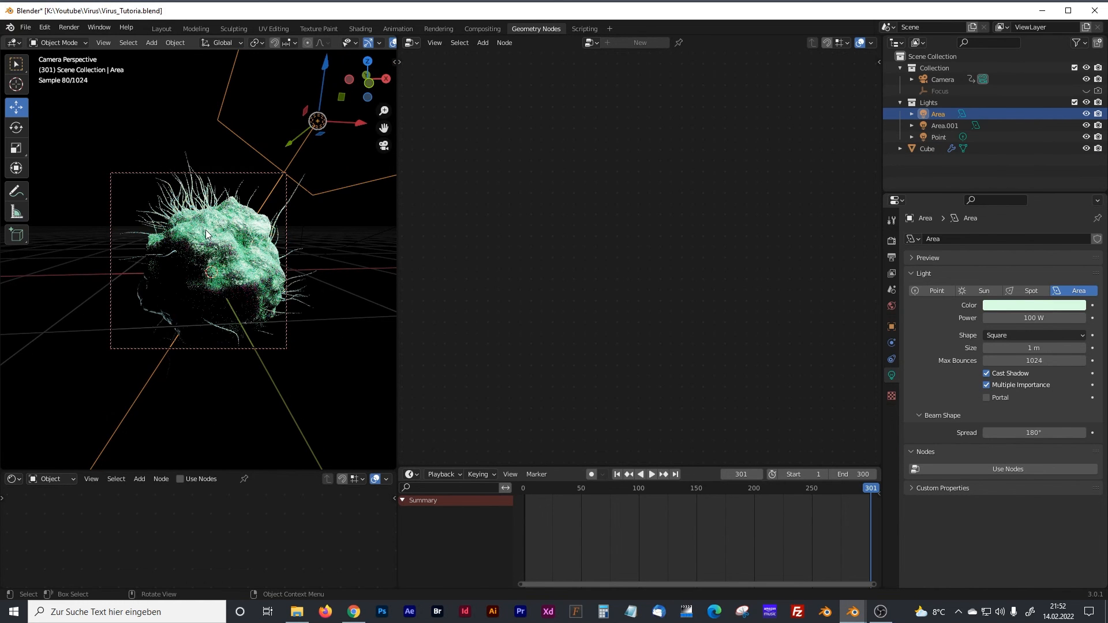